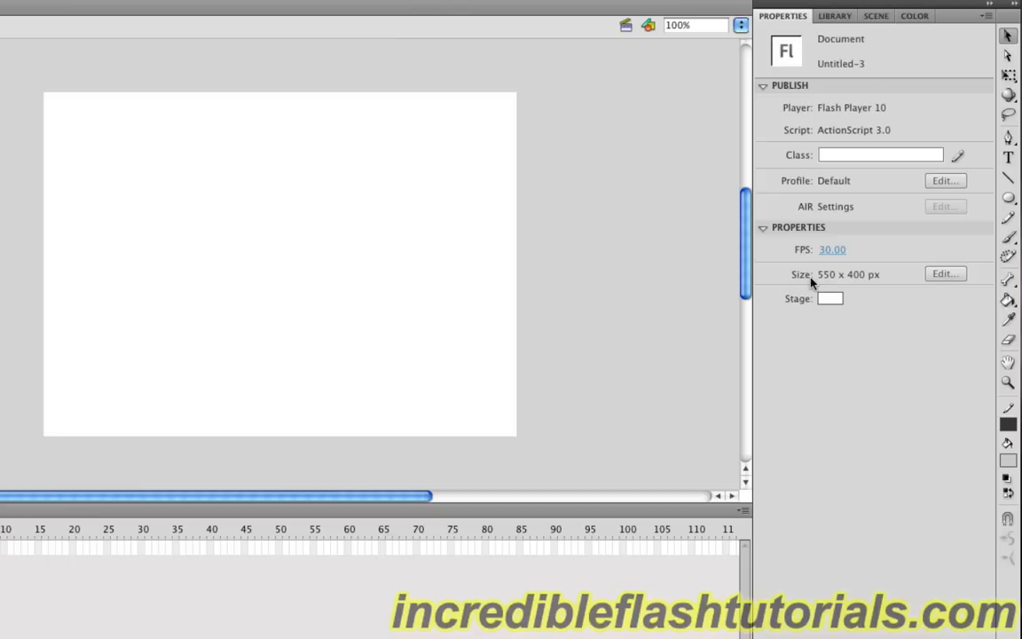
Set the document dimensions to 720 px wide by 480 px high
click(955, 277)
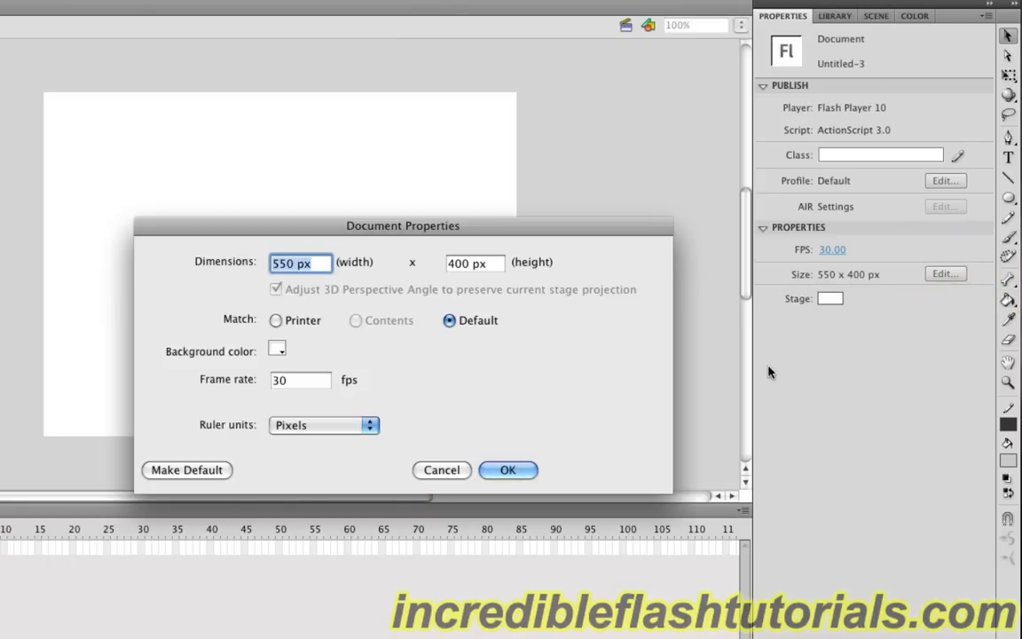
text(720)
key(Tab)
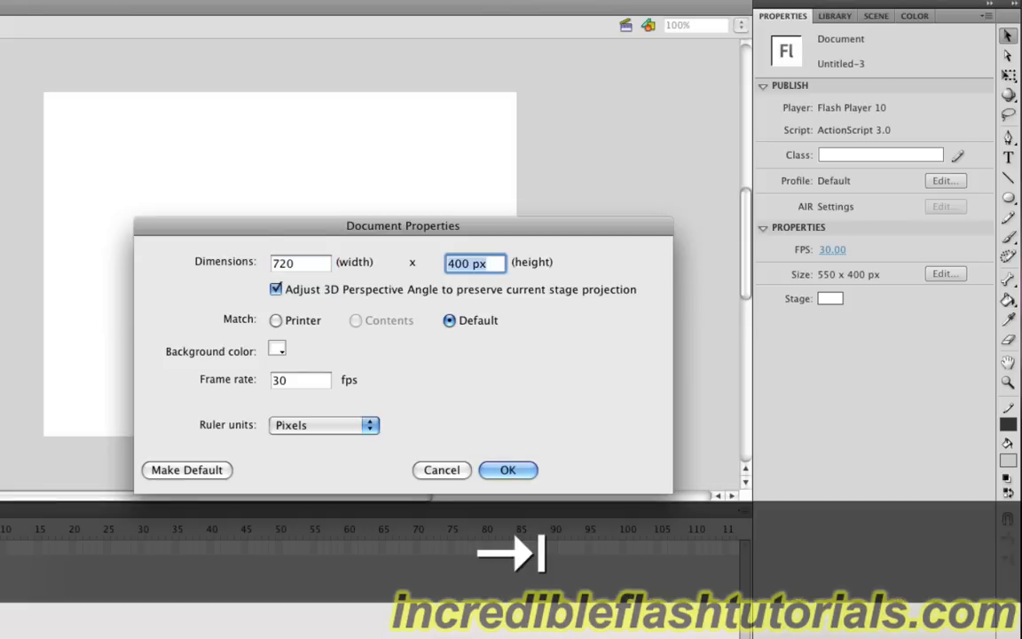
text(480)
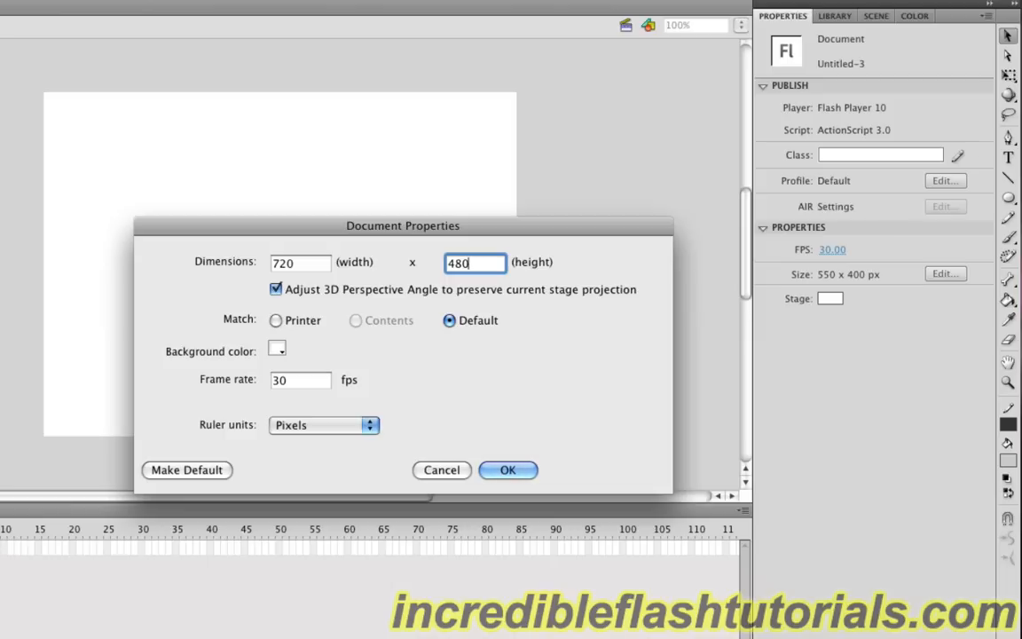
click(507, 471)
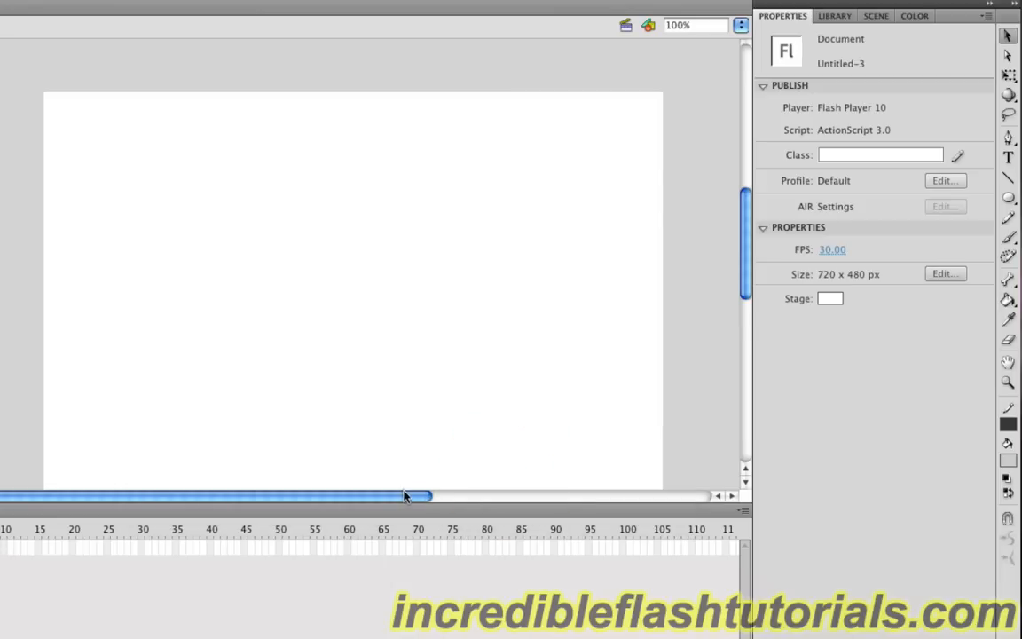
Draw a green #009900 rectangle with a dark green stroke of 3 across the lower half of the stage, covering its full width
drag(407, 498, 421, 496)
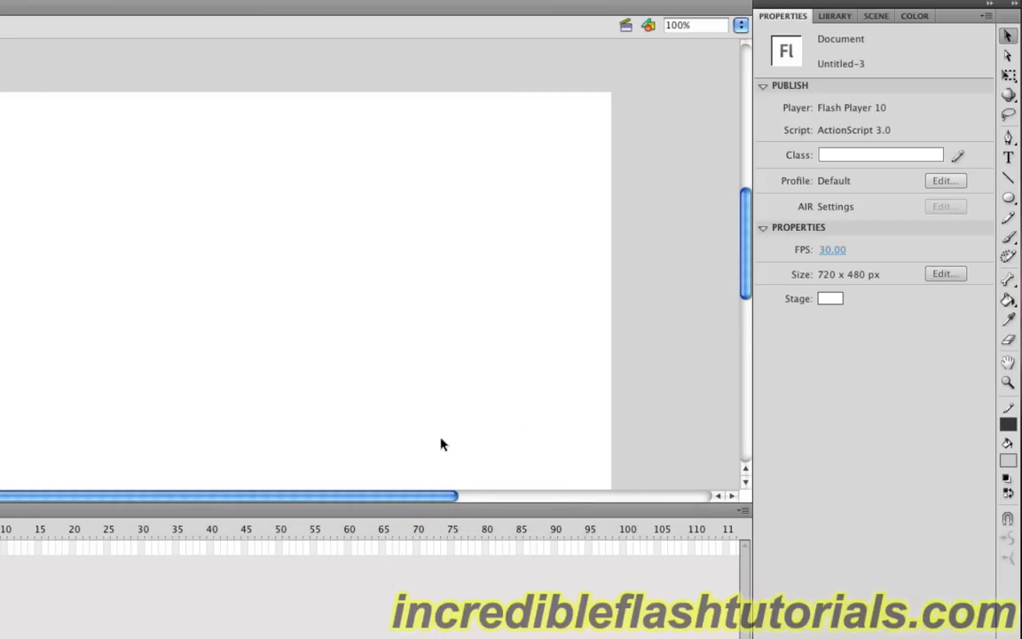
scroll(447, 444, down, 3)
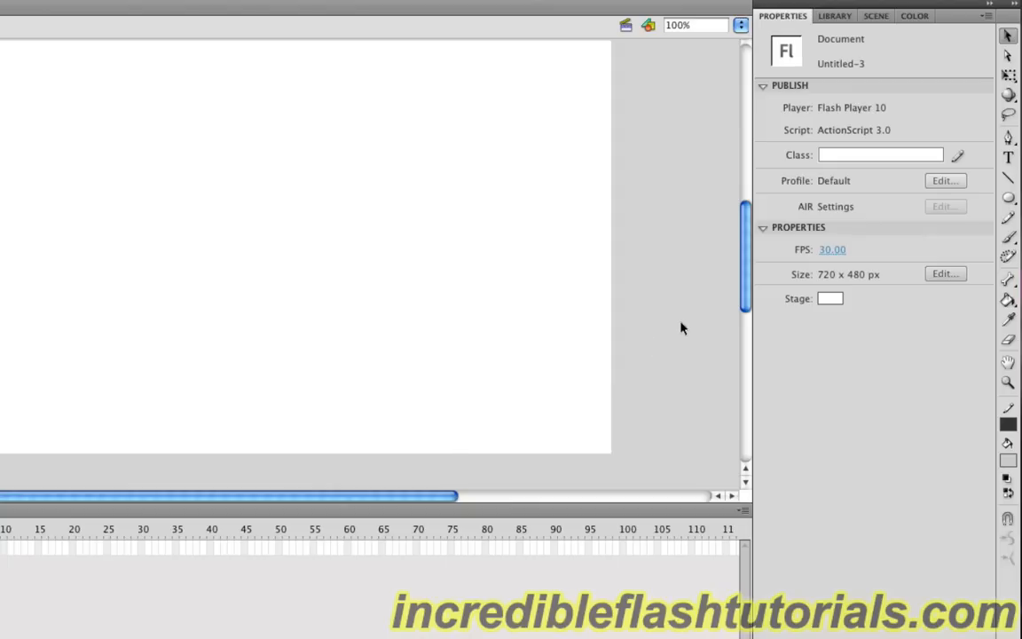
click(1009, 201)
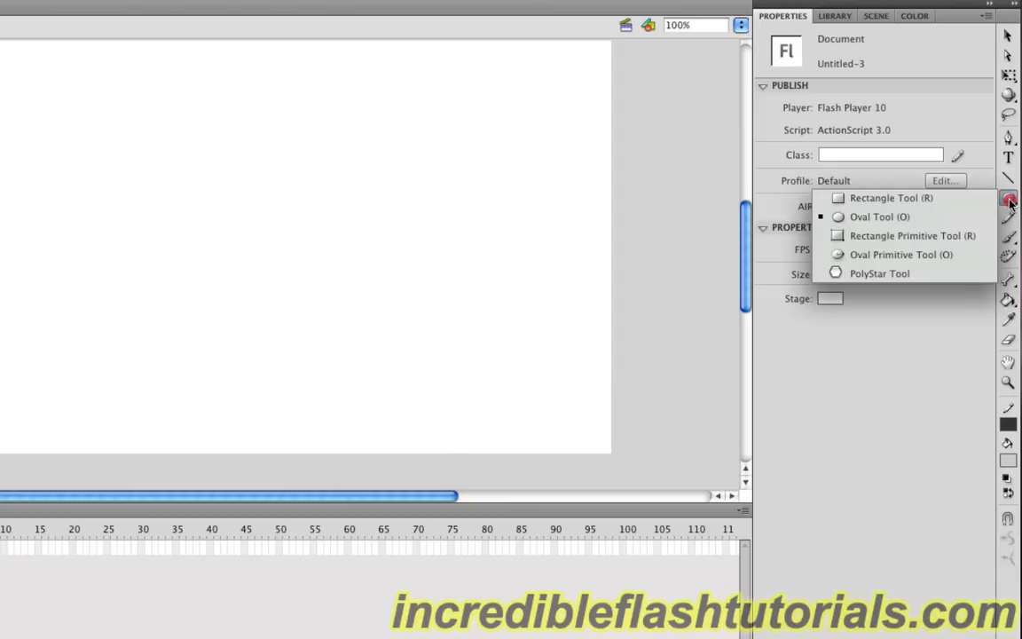
mouse_move(1009, 202)
mouse_down()
mouse_move(914, 188)
mouse_move(929, 206)
mouse_up()
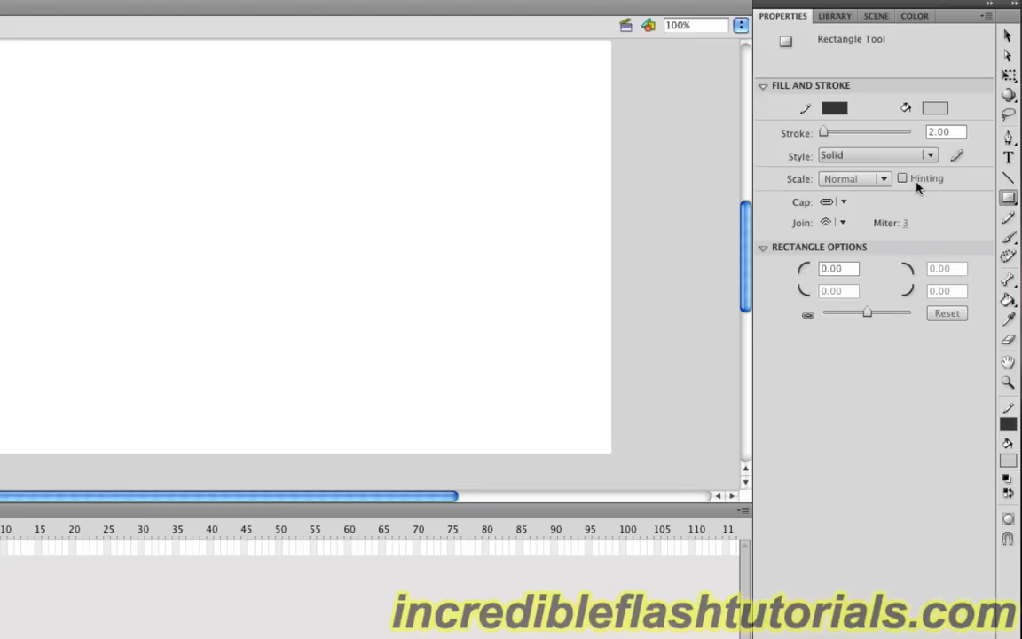
click(840, 110)
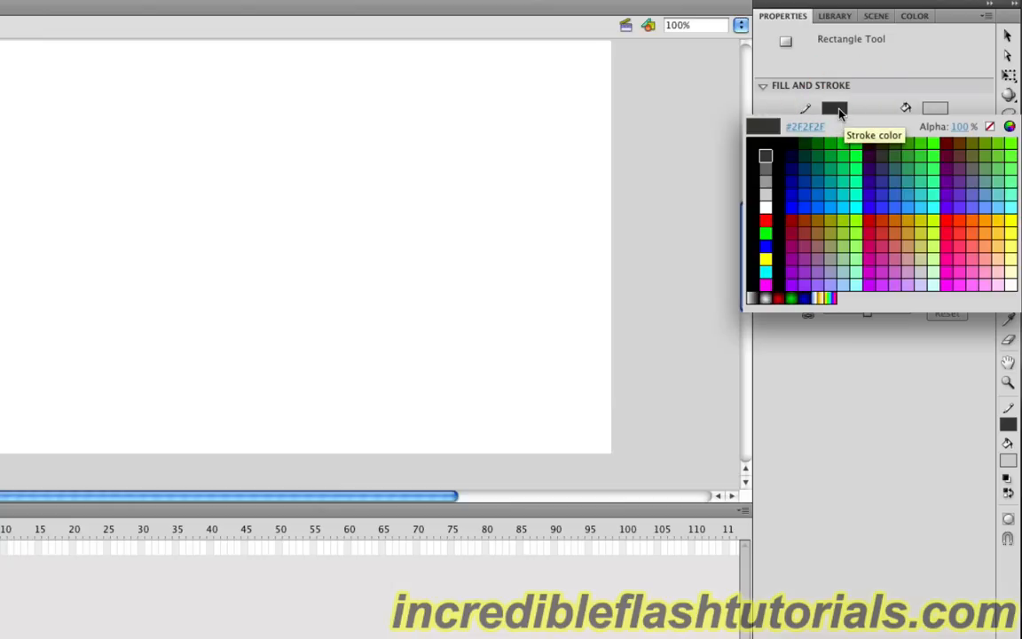
click(808, 141)
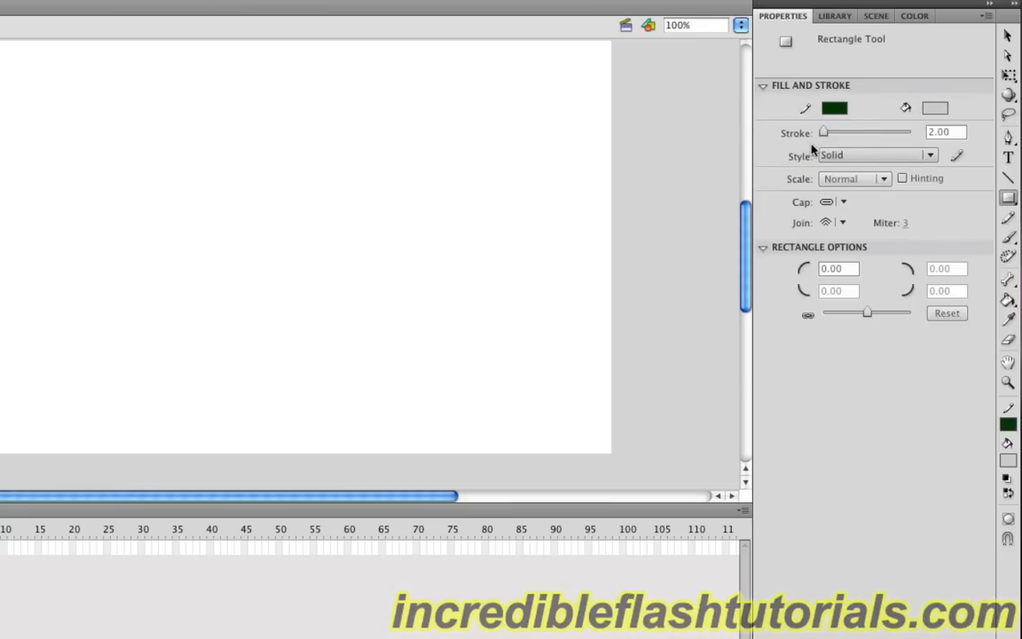
click(935, 109)
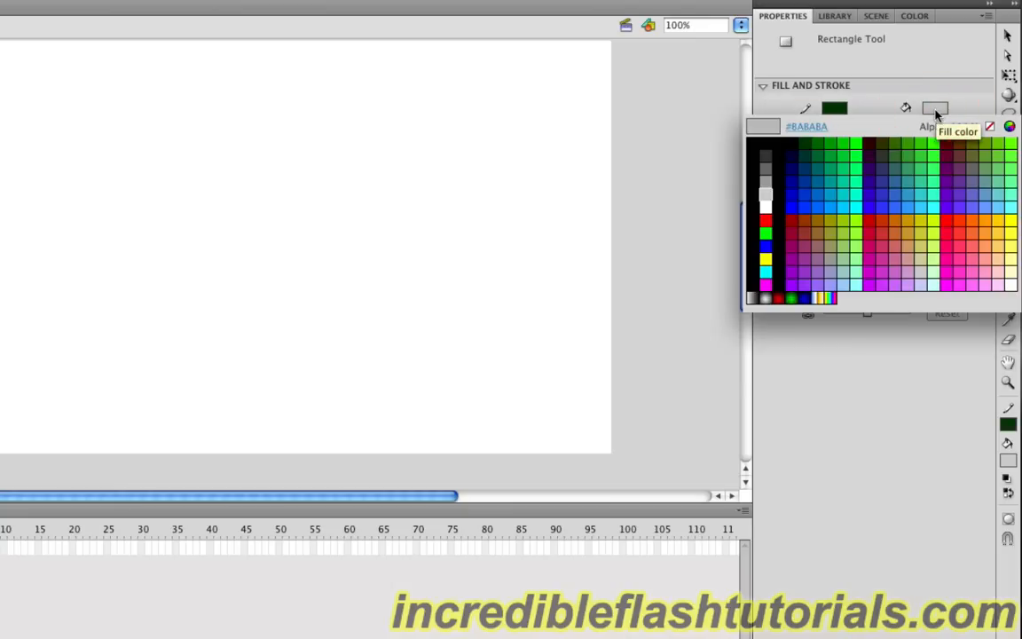
click(836, 144)
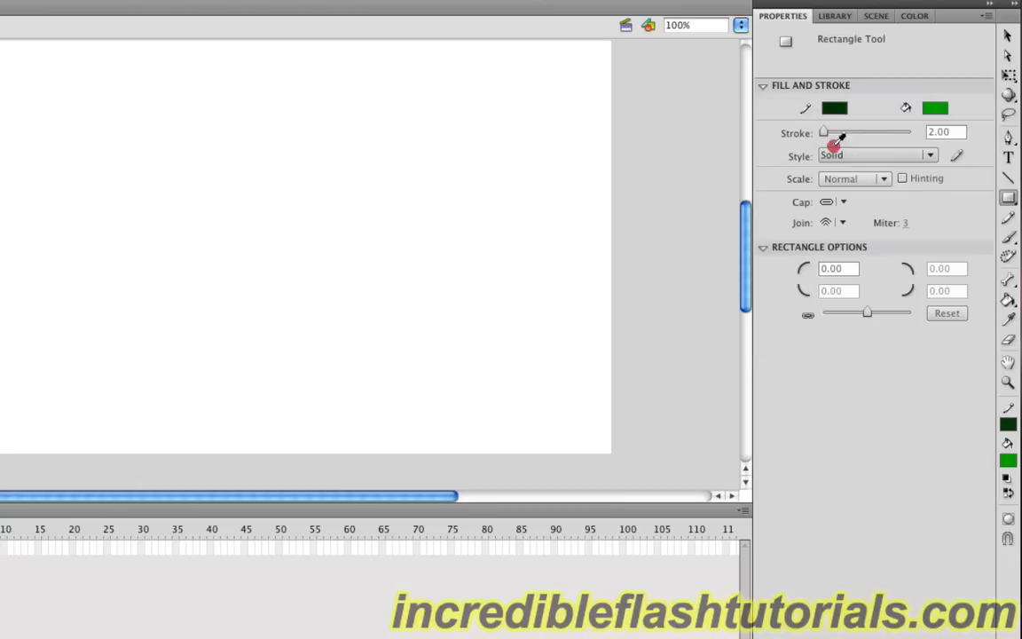
click(948, 133)
double_click(951, 133)
text(3)
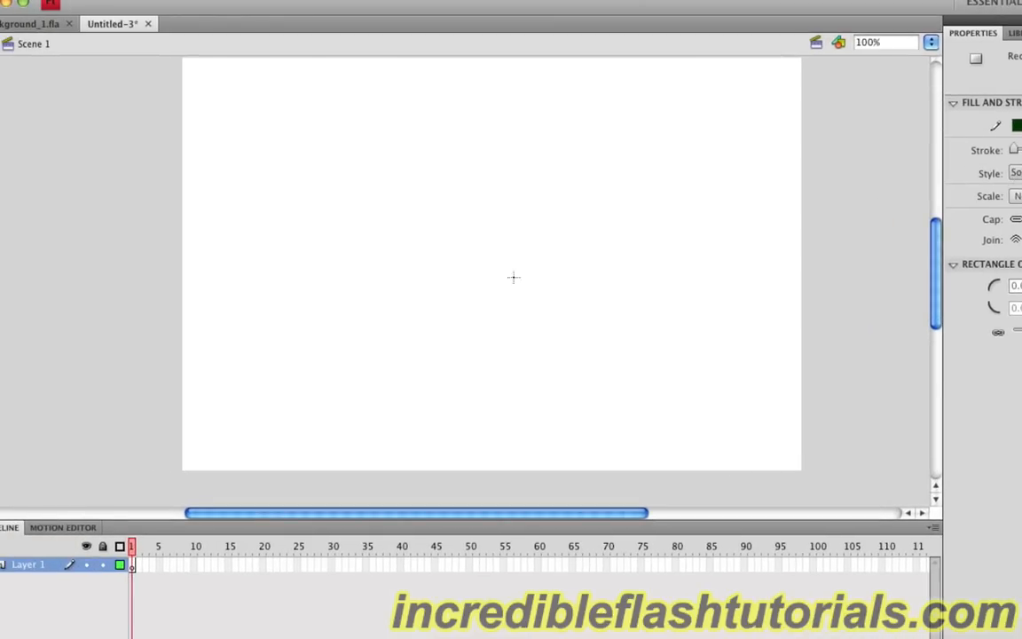
click(181, 281)
drag(180, 281, 812, 474)
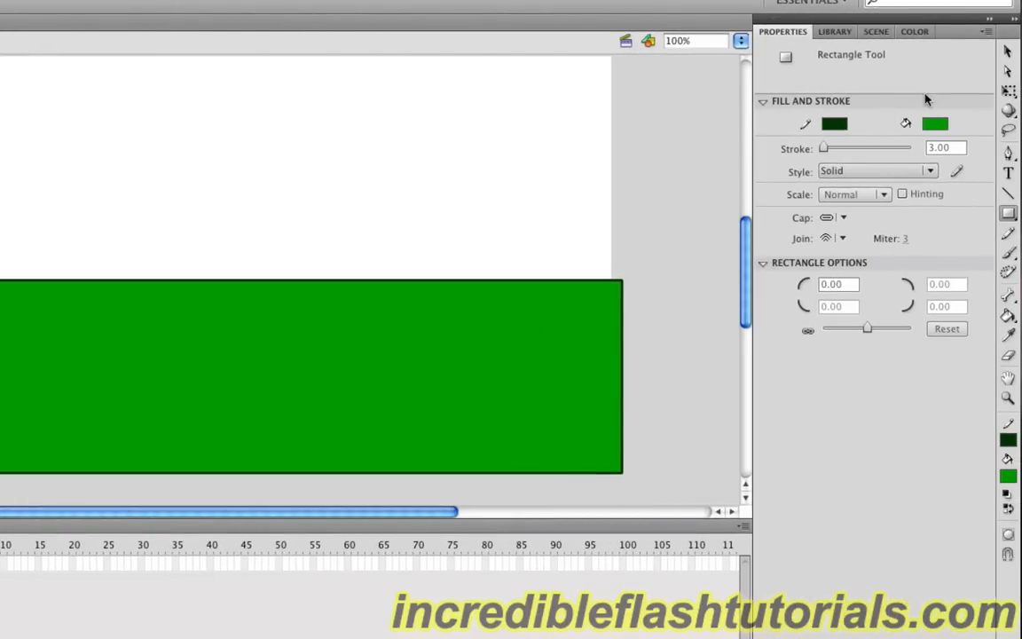
Bend the green rectangle's top edge near both ends with the Selection tool to form a curved hill
click(1009, 55)
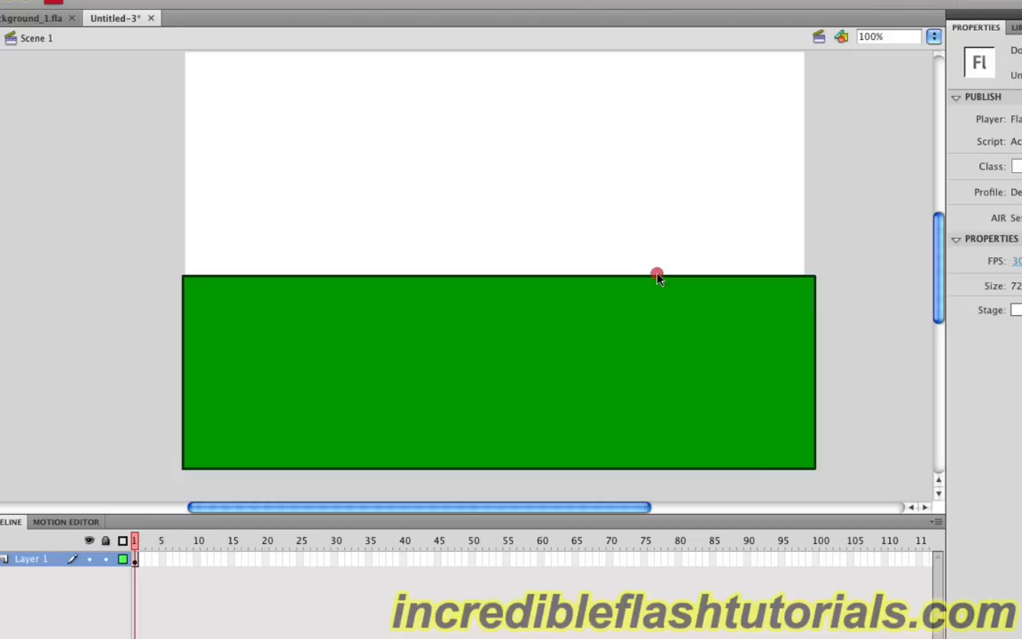
drag(658, 276, 926, 258)
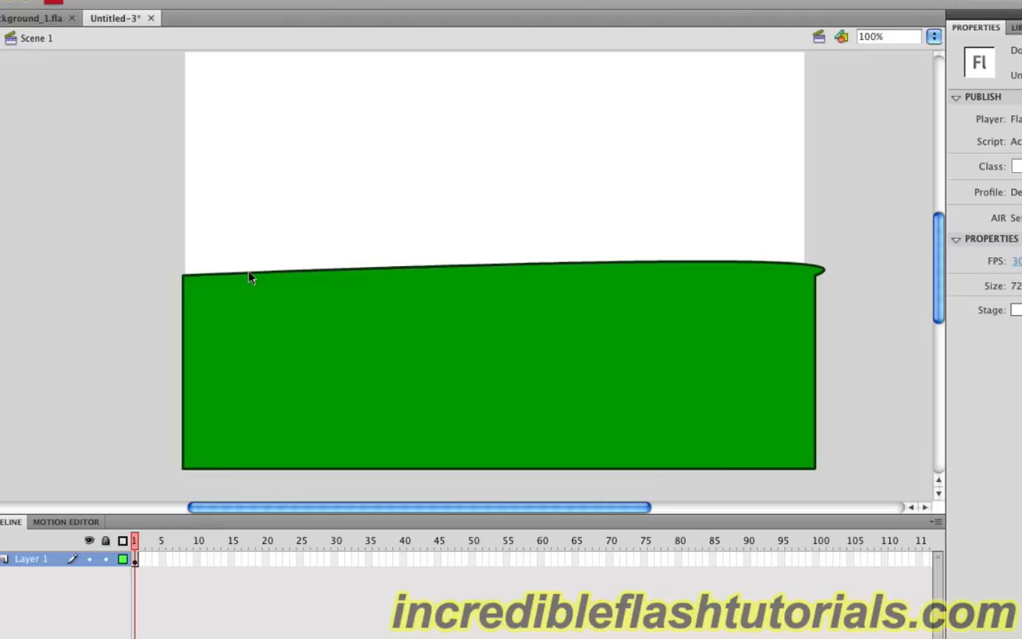
drag(249, 276, 158, 252)
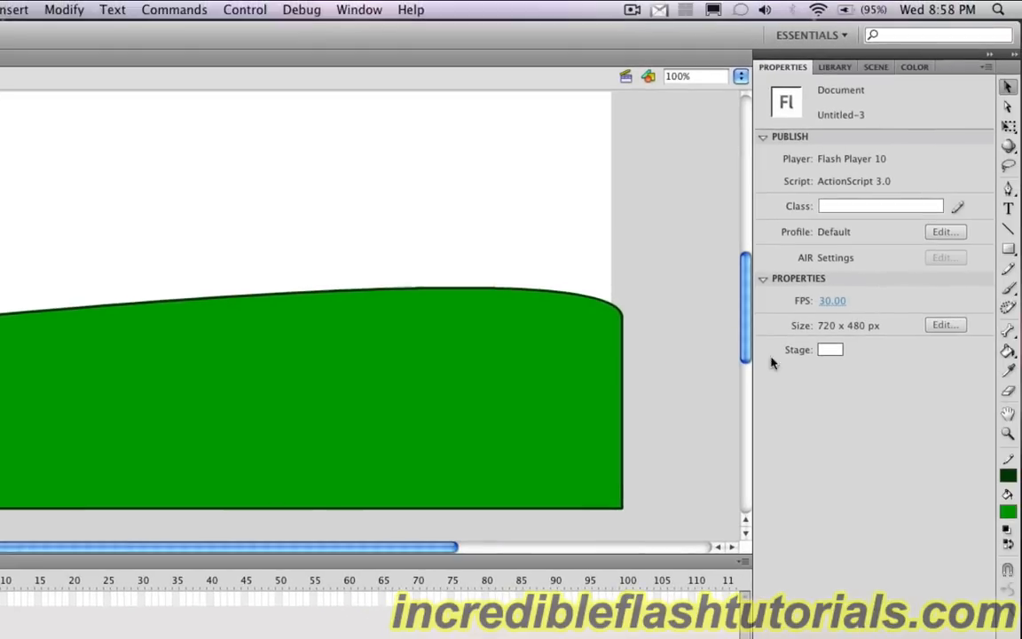
Choose the Paint Bucket tool and set the fill colour type to a Linear gradient
click(1008, 353)
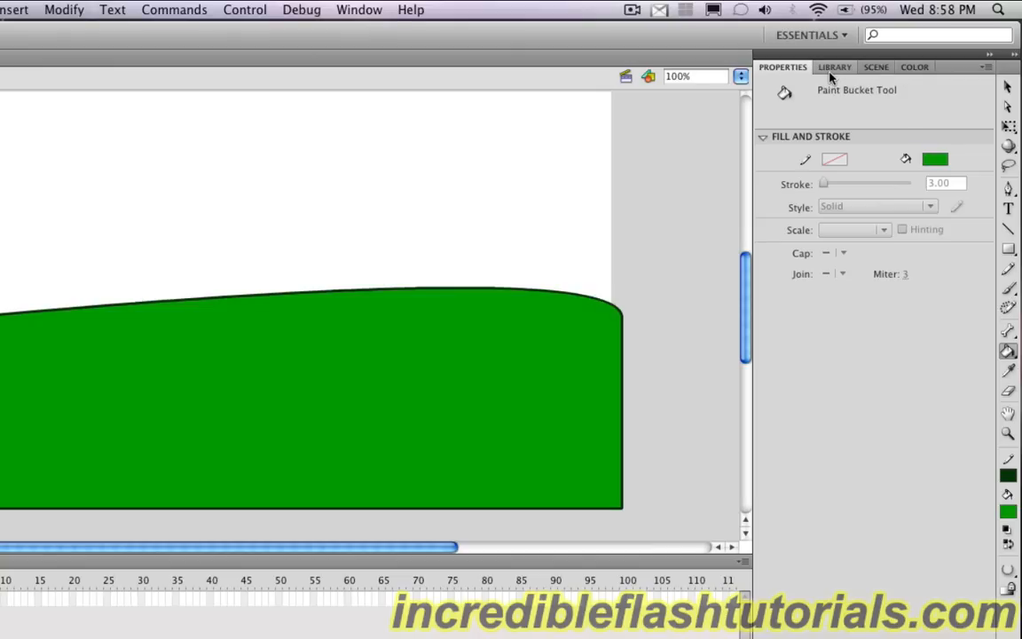
click(344, 10)
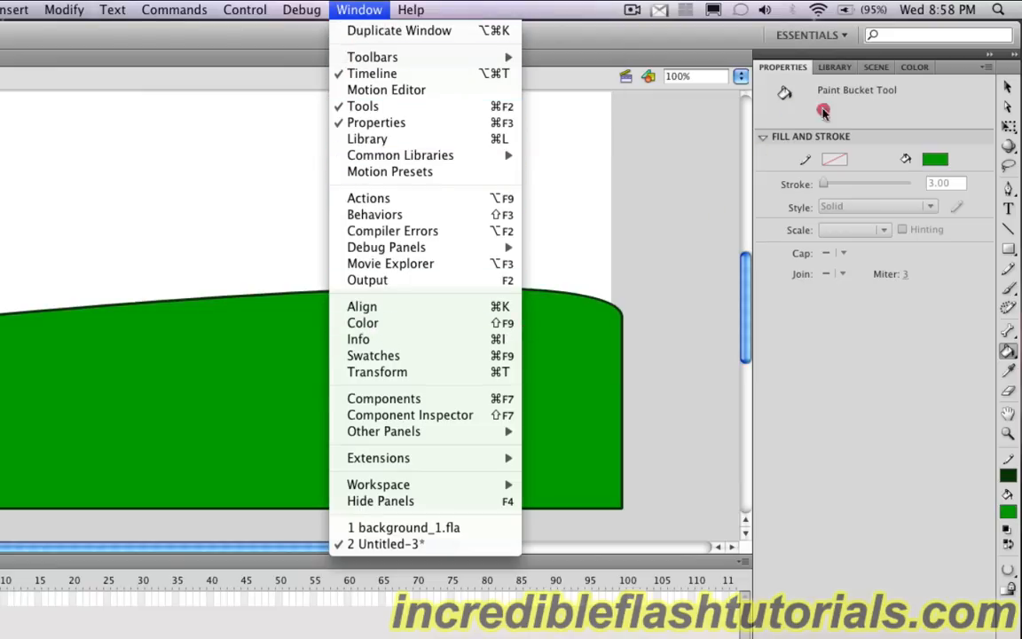
click(617, 134)
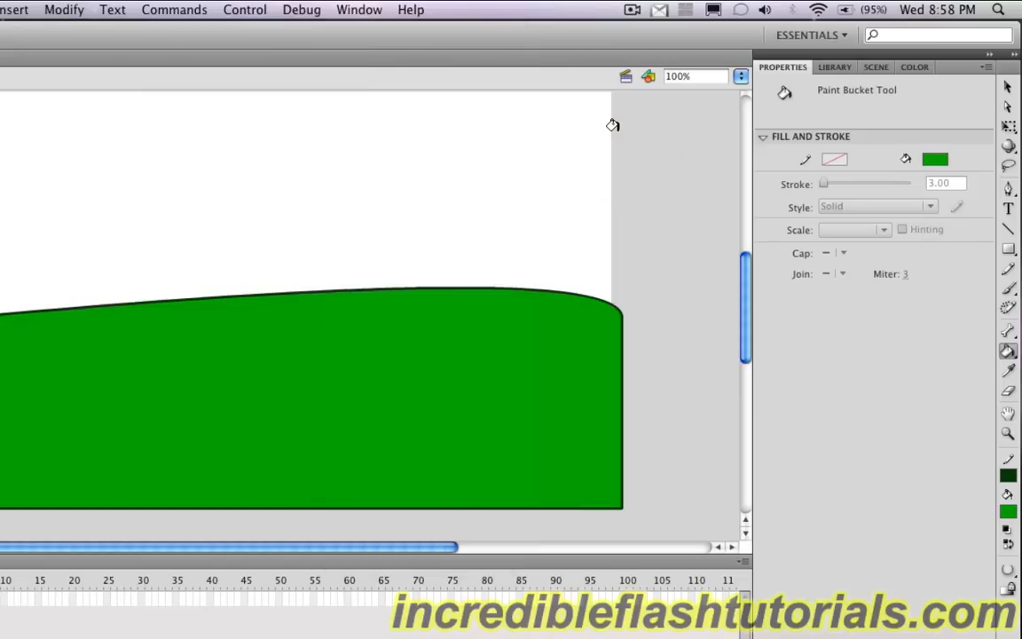
click(916, 69)
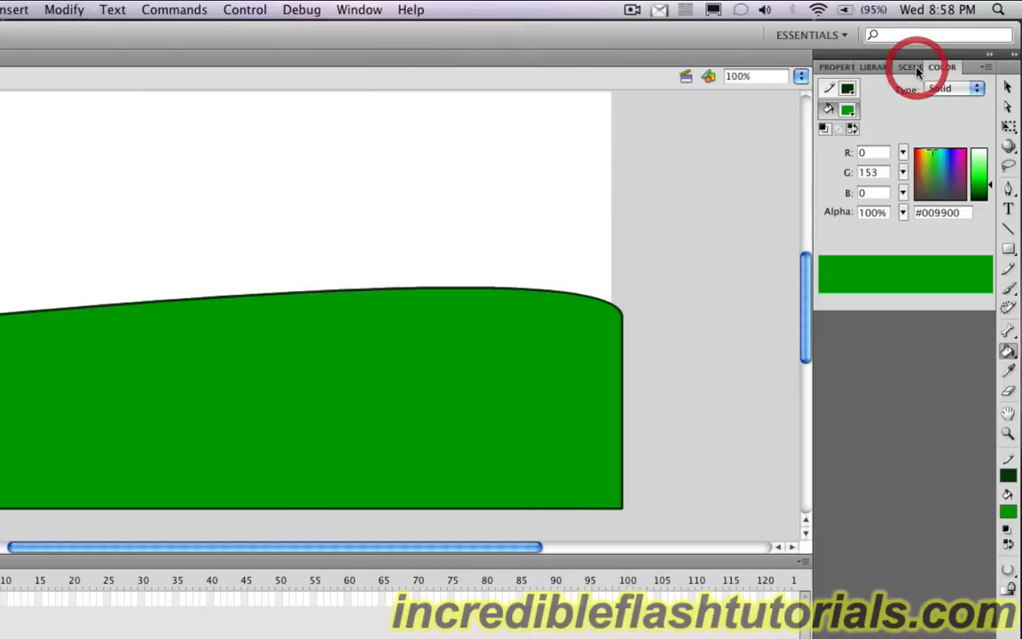
click(964, 89)
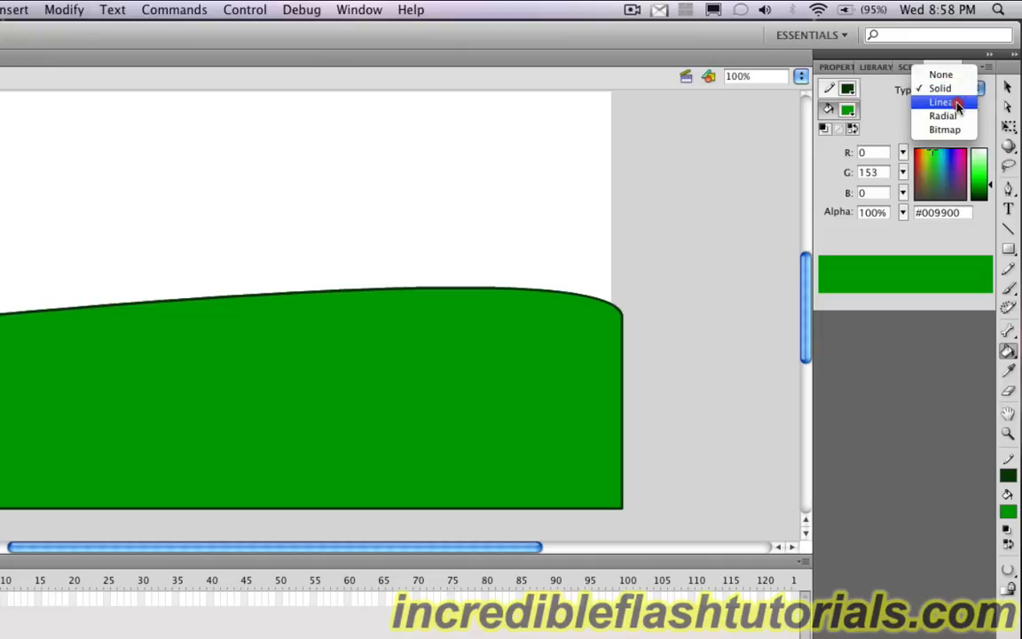
click(958, 103)
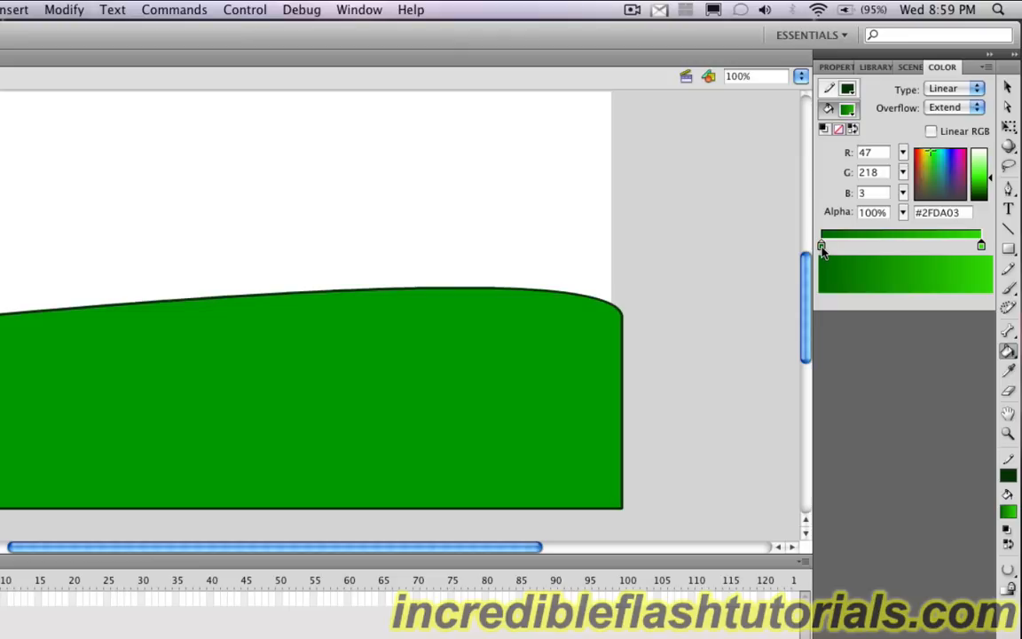
Set the gradient's start colour to dark green #006600 and its end colour to a bright yellowish green
double_click(821, 246)
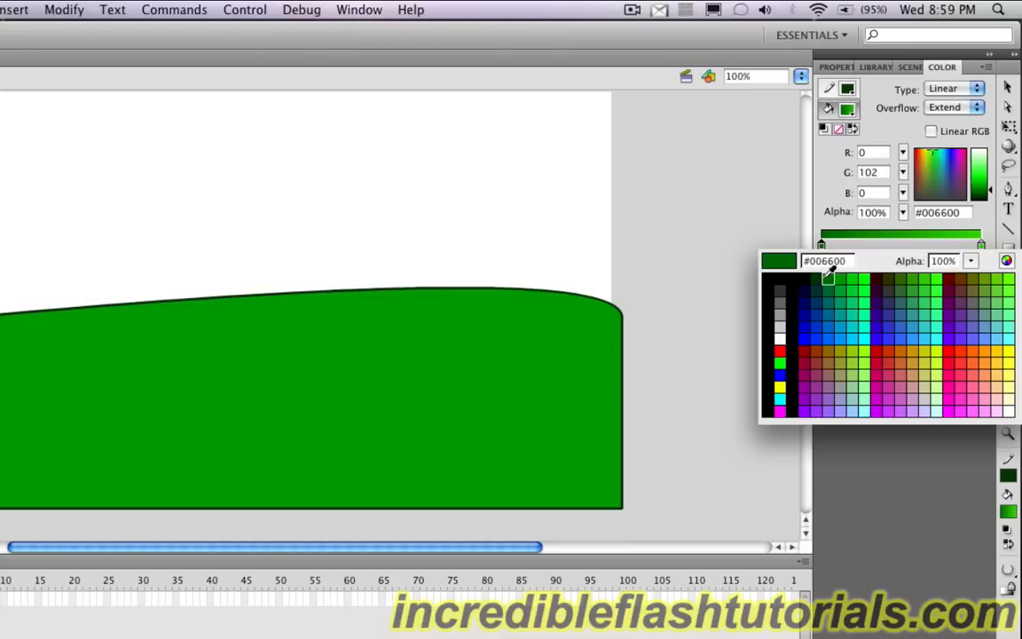
click(828, 280)
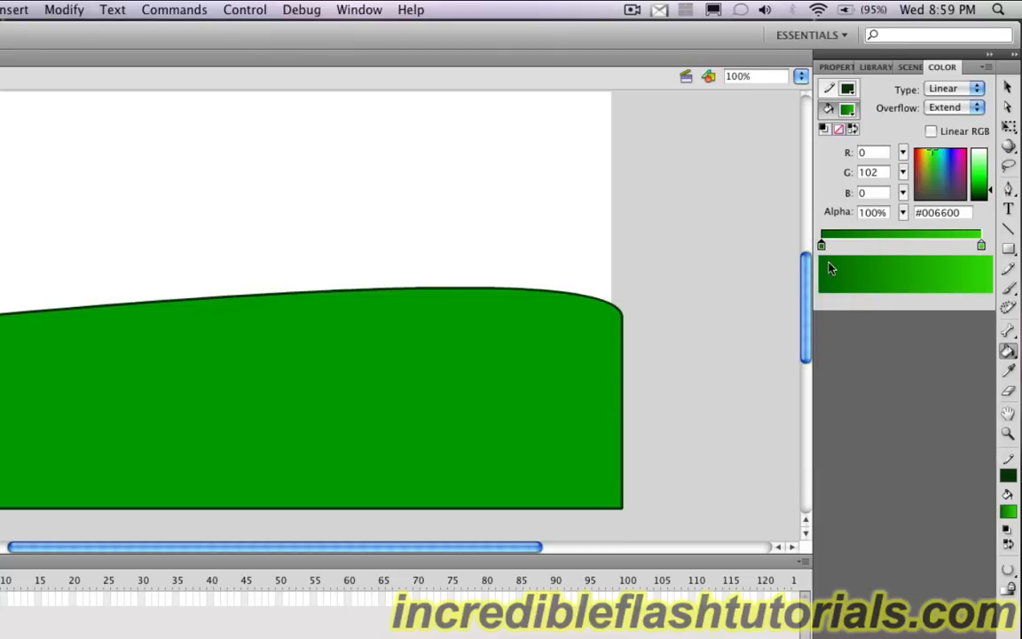
click(981, 247)
click(982, 248)
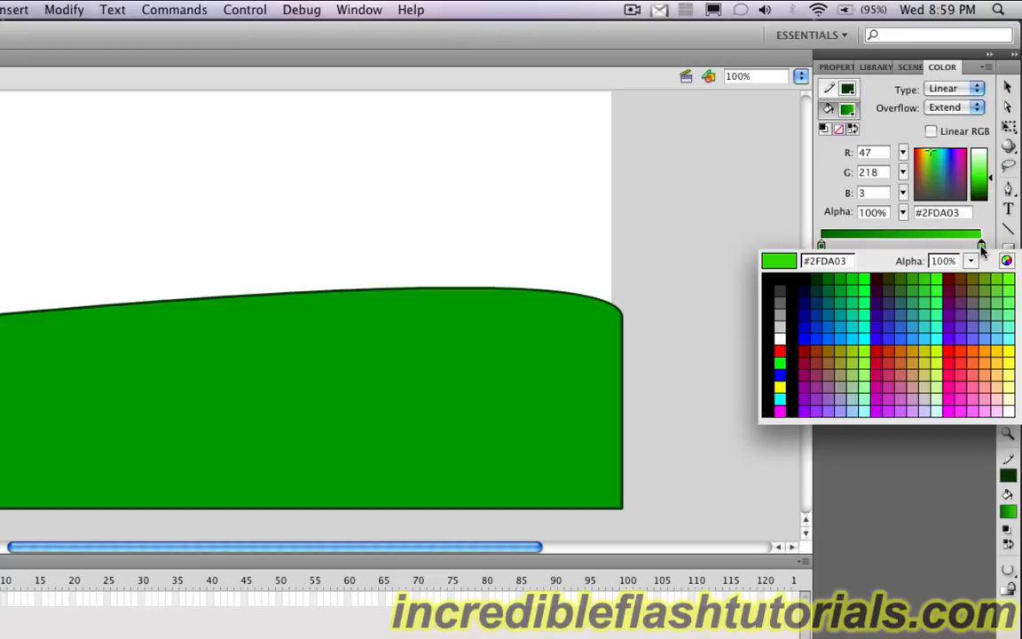
click(1009, 280)
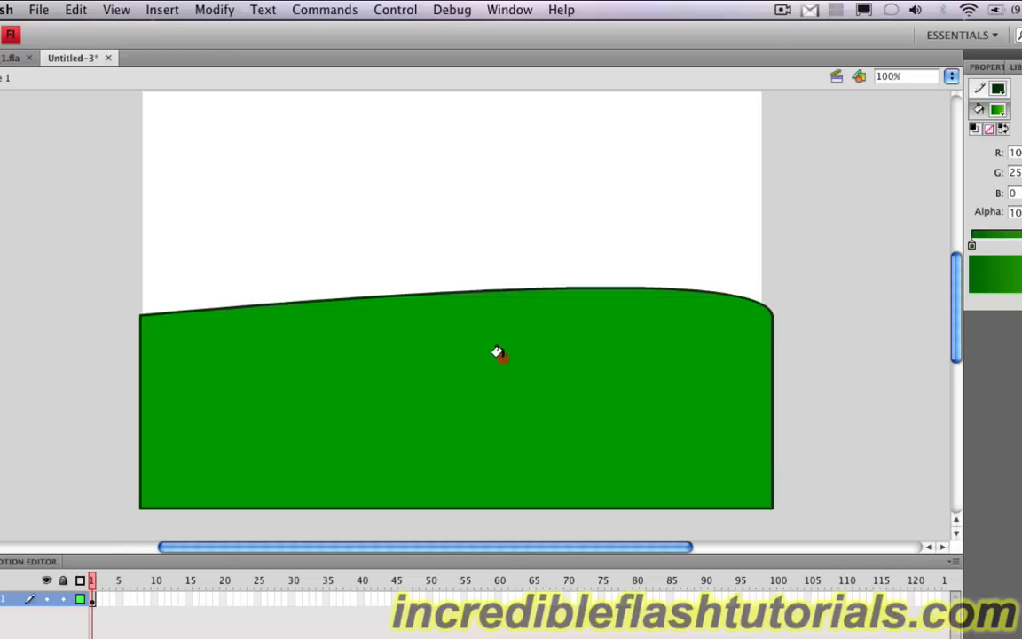
Fill the hill with the linear gradient and adjust it to run vertically, dark green near the base and bright green in the upper part
click(497, 351)
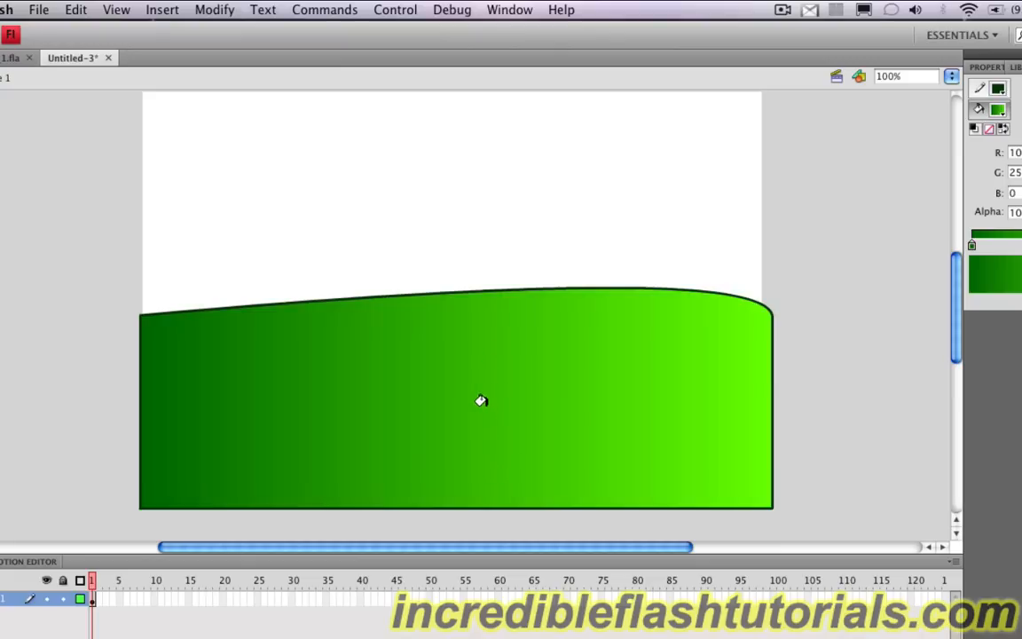
click(478, 459)
mouse_move(478, 460)
mouse_down()
mouse_move(487, 379)
mouse_move(479, 326)
mouse_move(478, 532)
mouse_move(476, 313)
mouse_up()
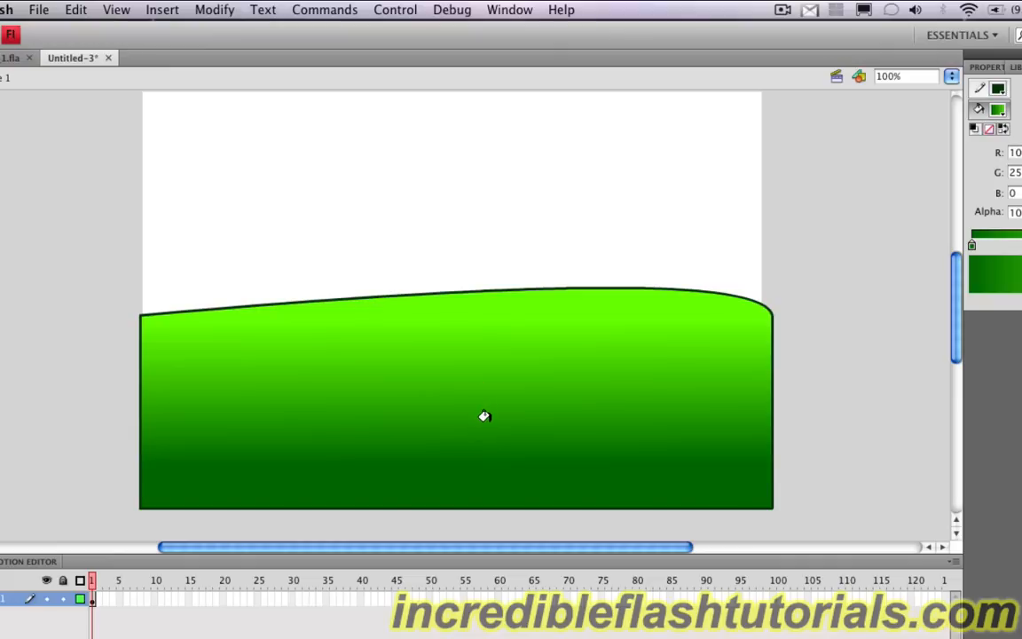
drag(485, 416, 484, 388)
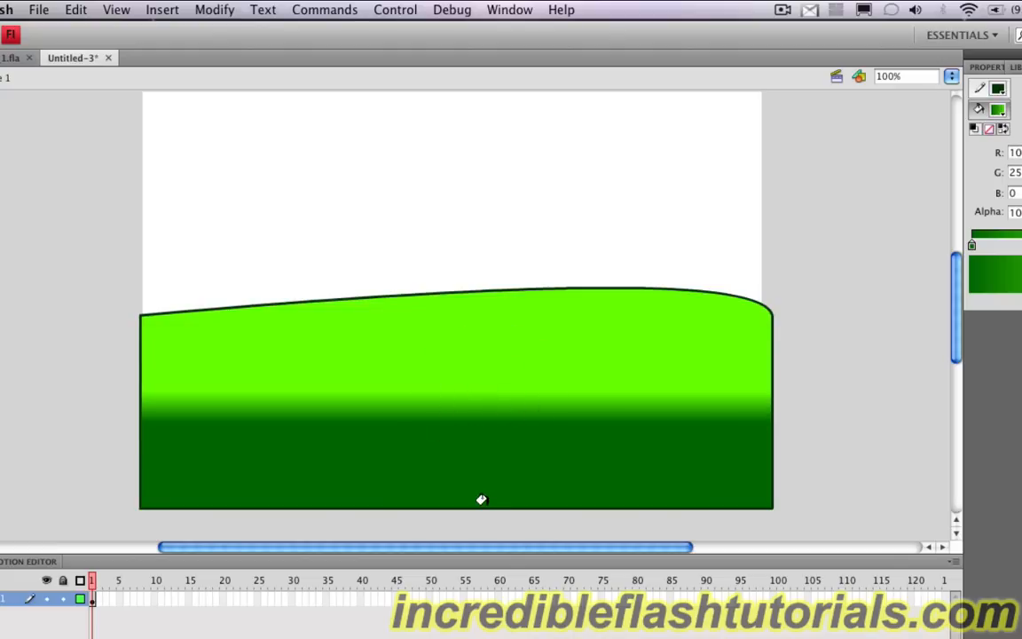
drag(484, 502, 484, 294)
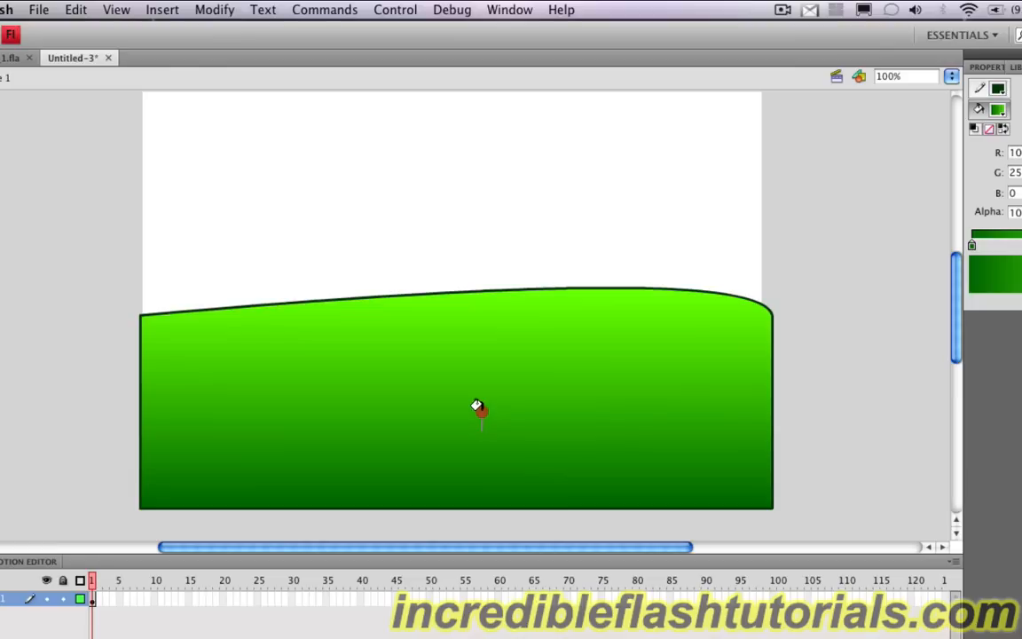
drag(480, 407, 480, 410)
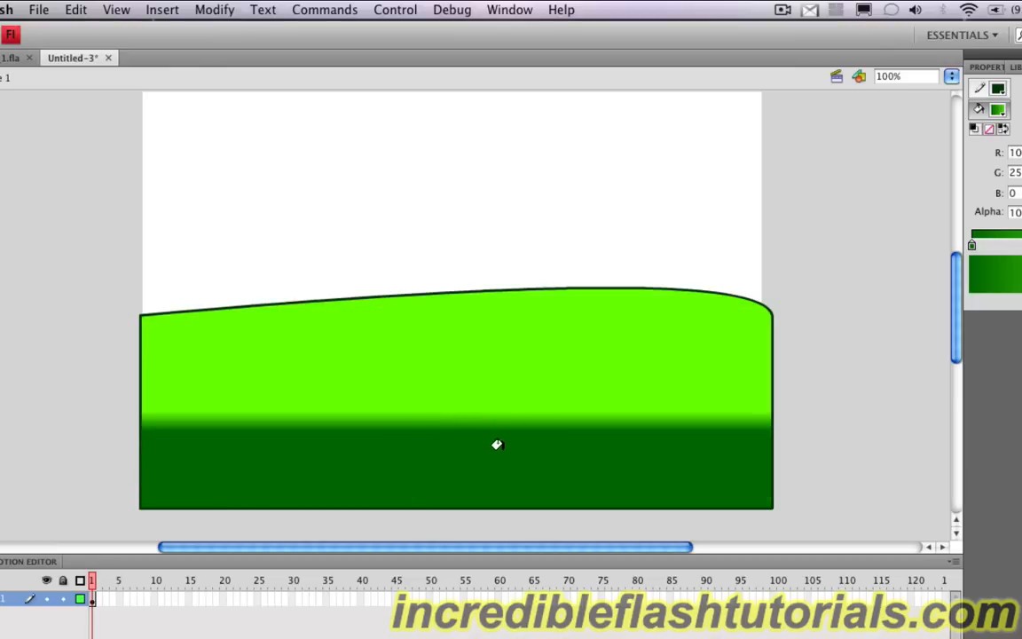
drag(502, 472, 497, 358)
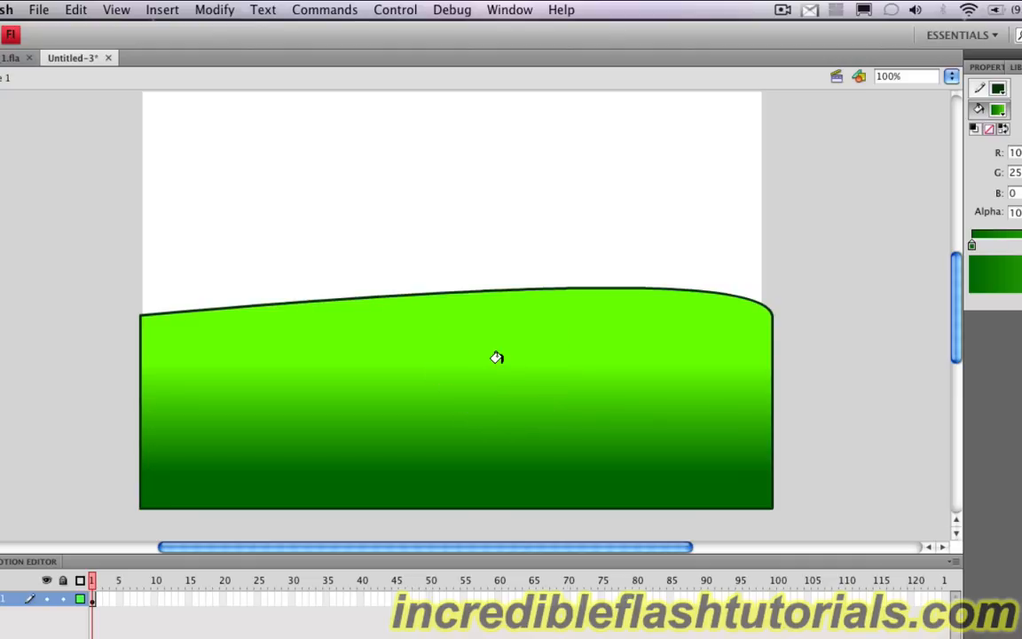
Rename the layer that holds the green hill as Grass
scroll(449, 365, up, 2)
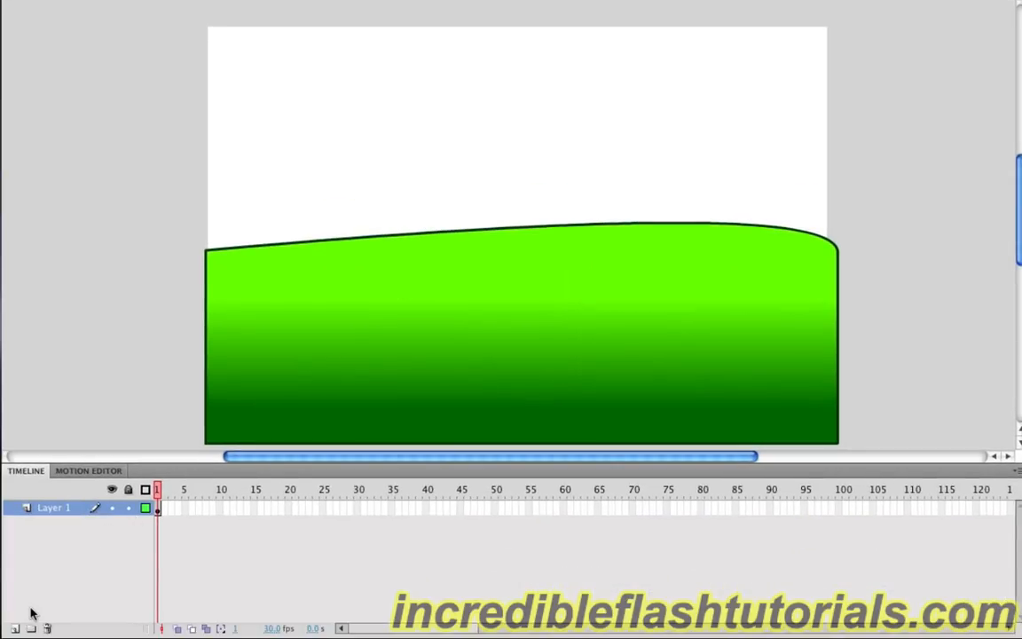
double_click(61, 513)
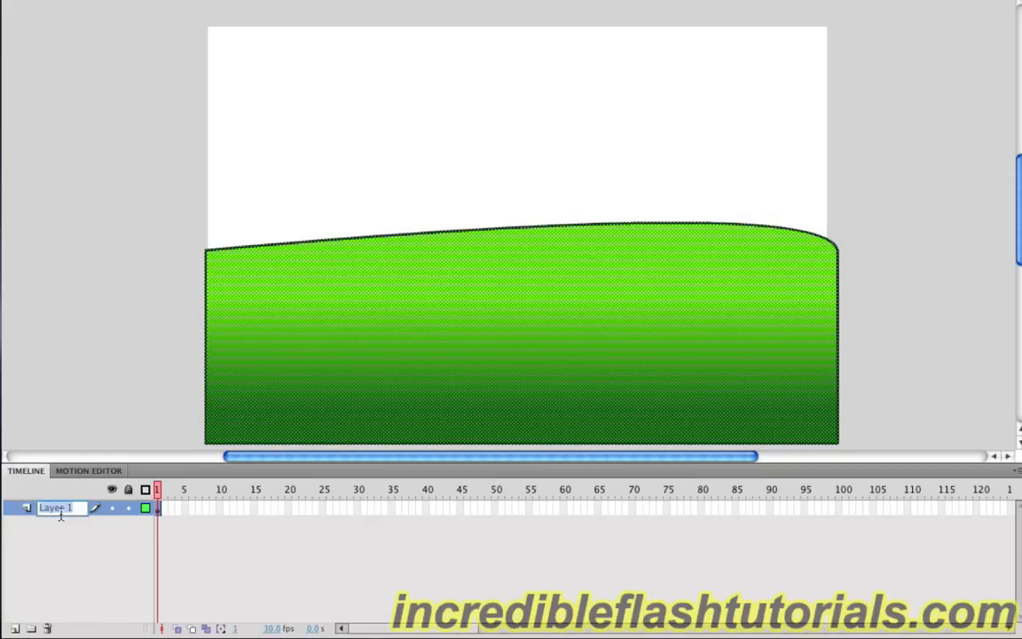
text(Grass)
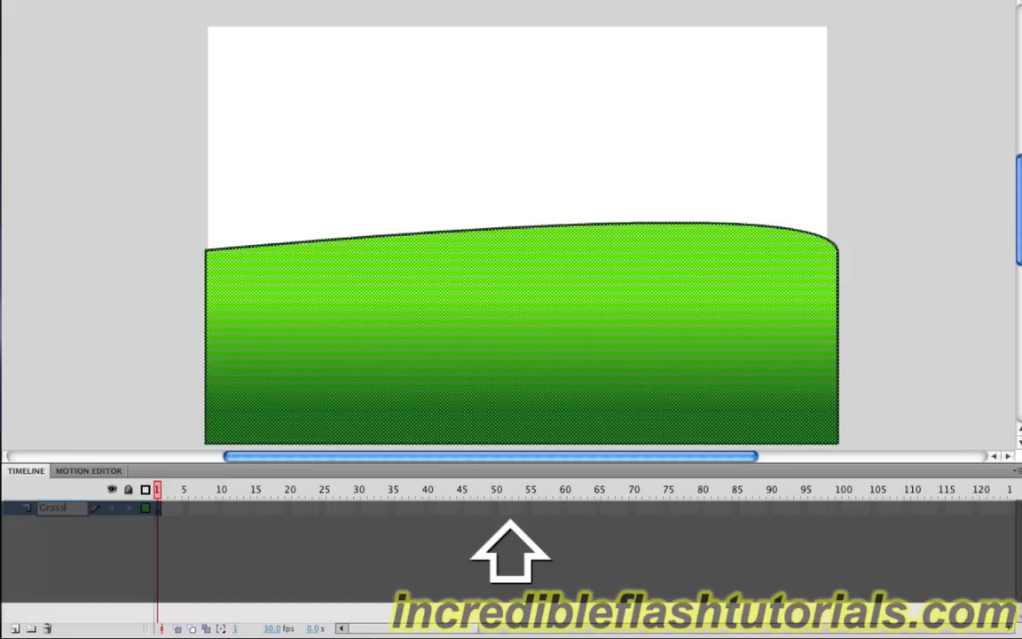
key(Return)
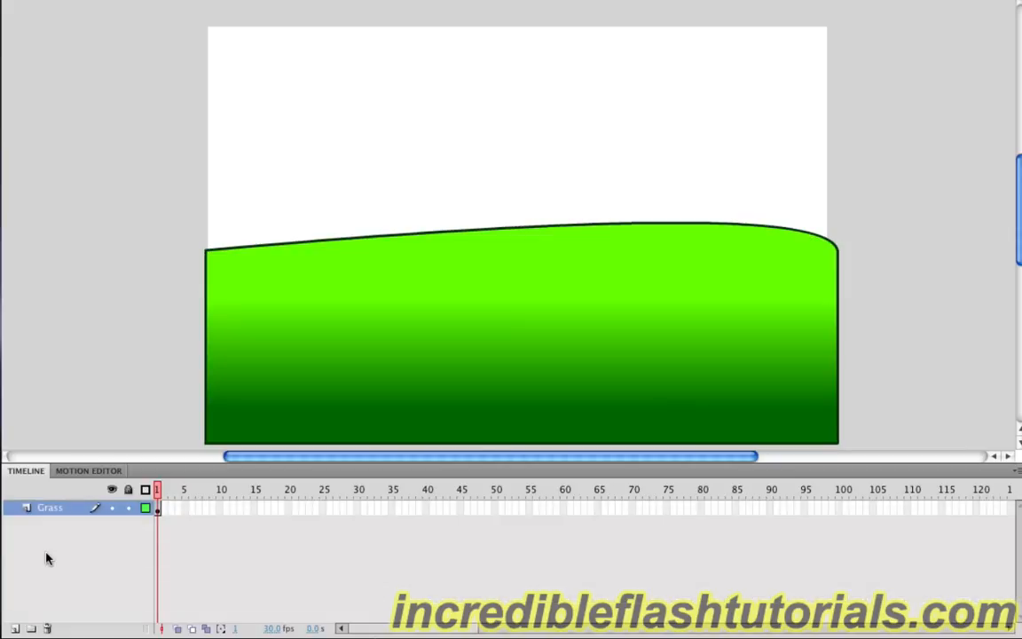
Add a new layer, move it beneath the Grass layer and name it Sky
click(15, 628)
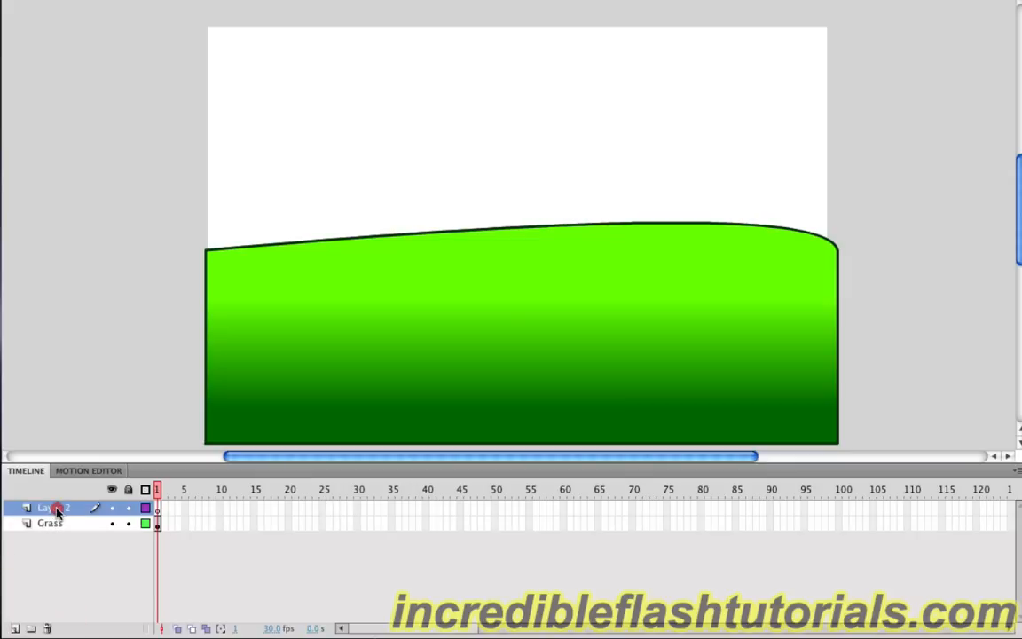
drag(55, 510, 52, 537)
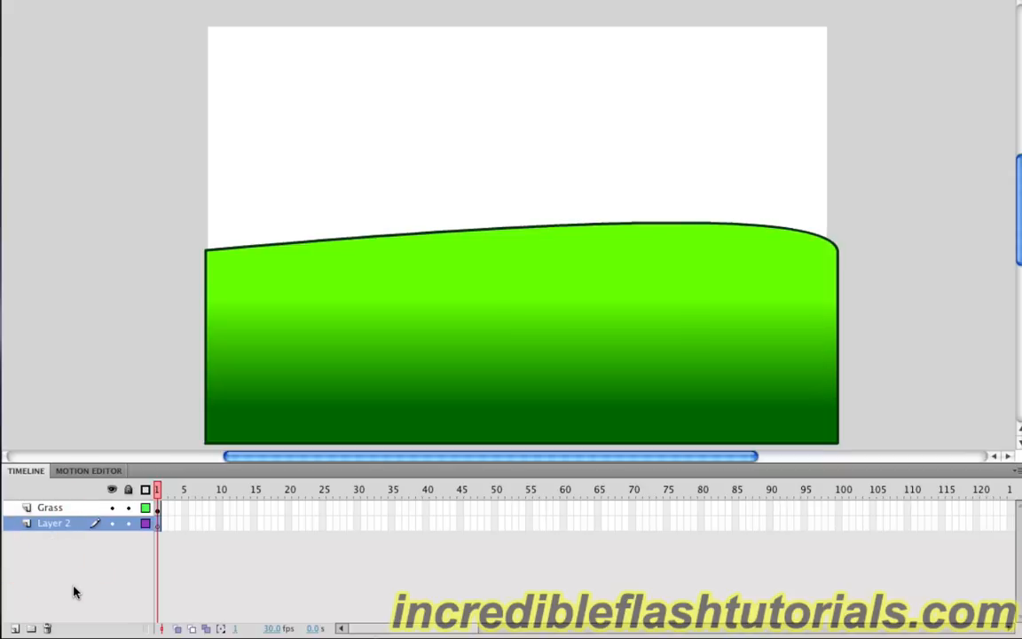
double_click(58, 527)
text(Sky)
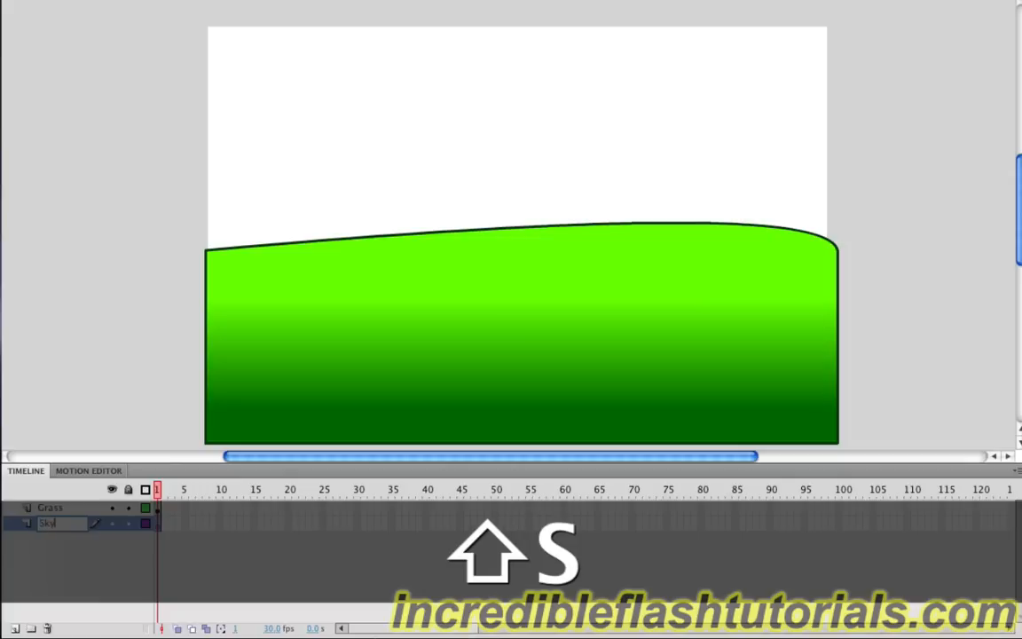
key(Return)
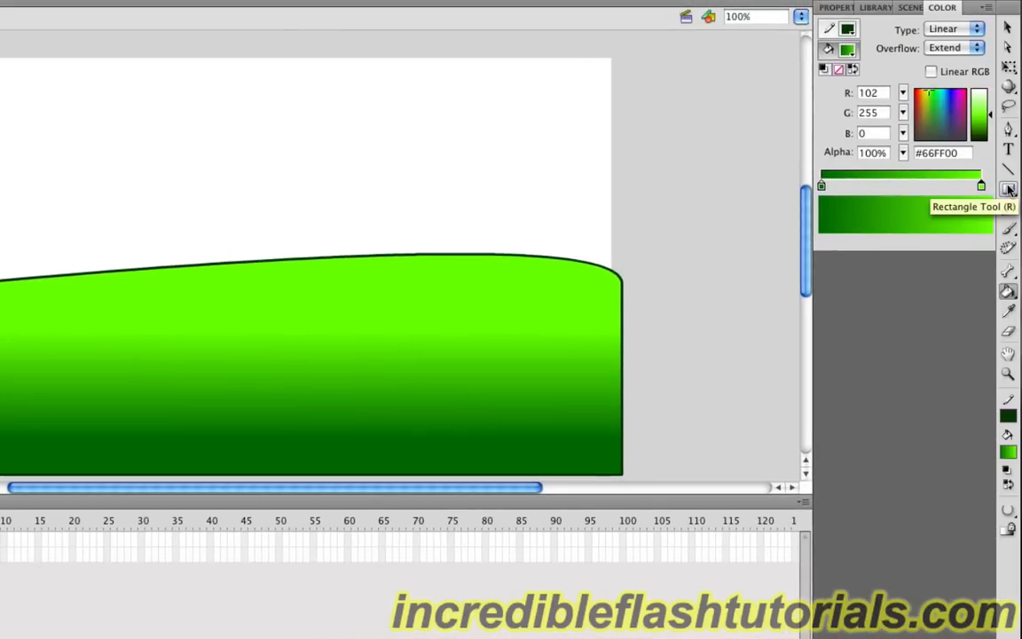
Choose the Rectangle tool and set its linear fill gradient to run from blue #0066FF to light cyan #66FFFF
click(1009, 189)
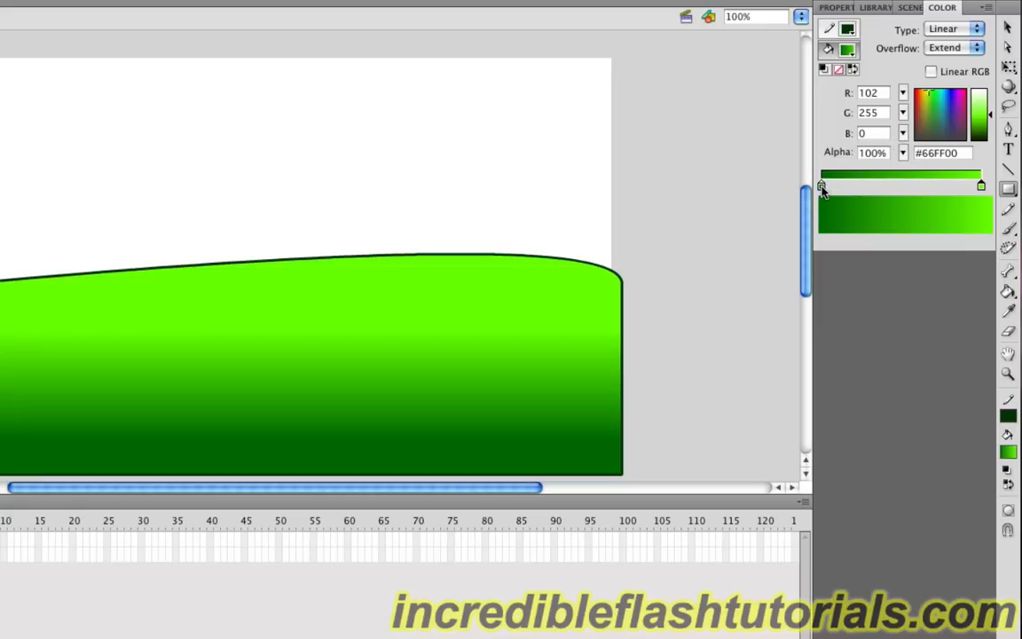
double_click(821, 187)
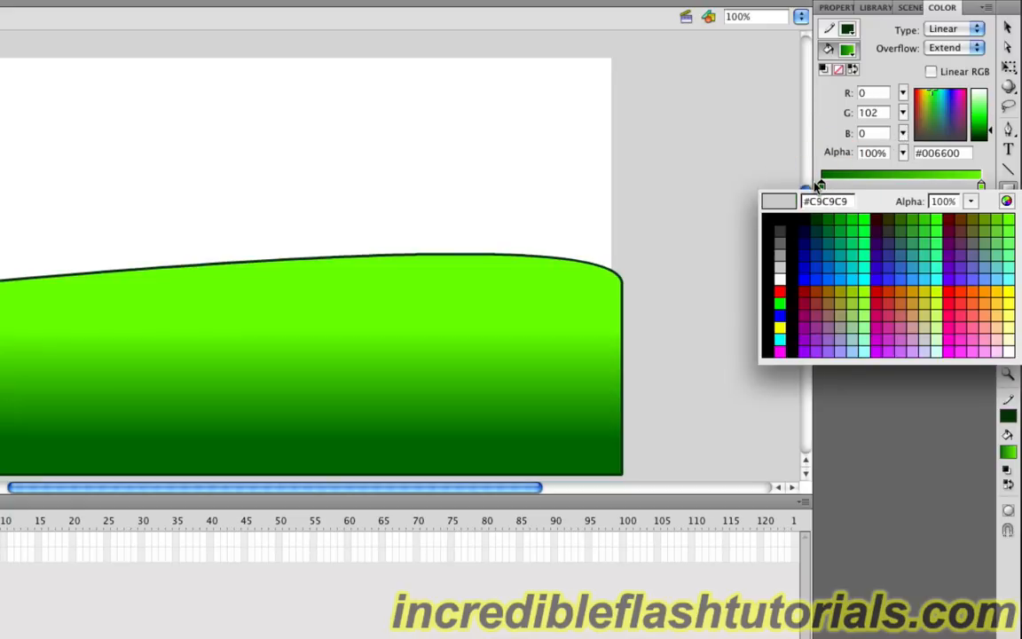
click(828, 275)
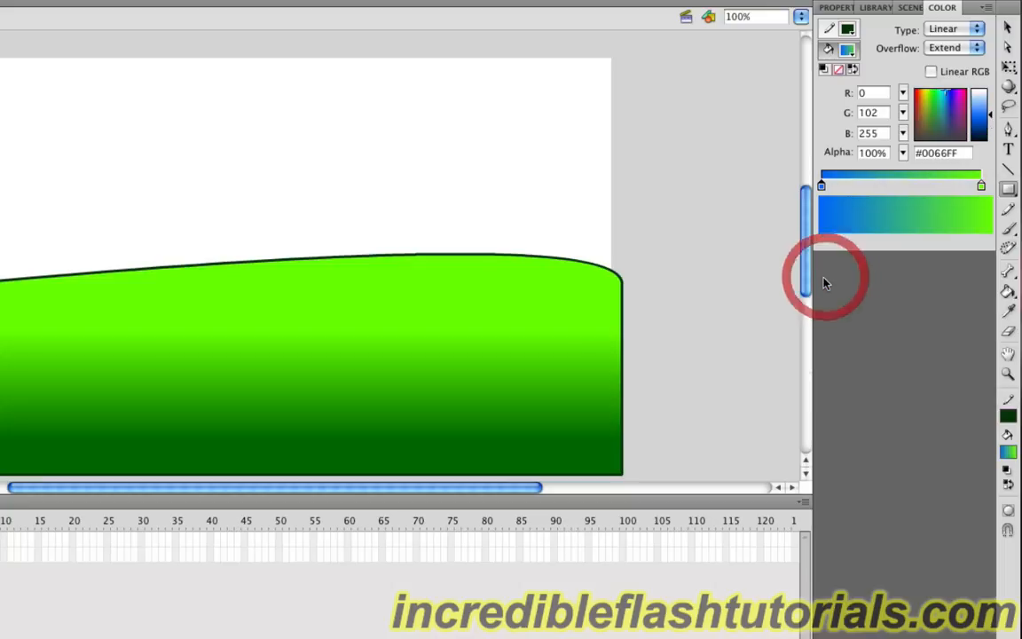
click(982, 187)
click(982, 186)
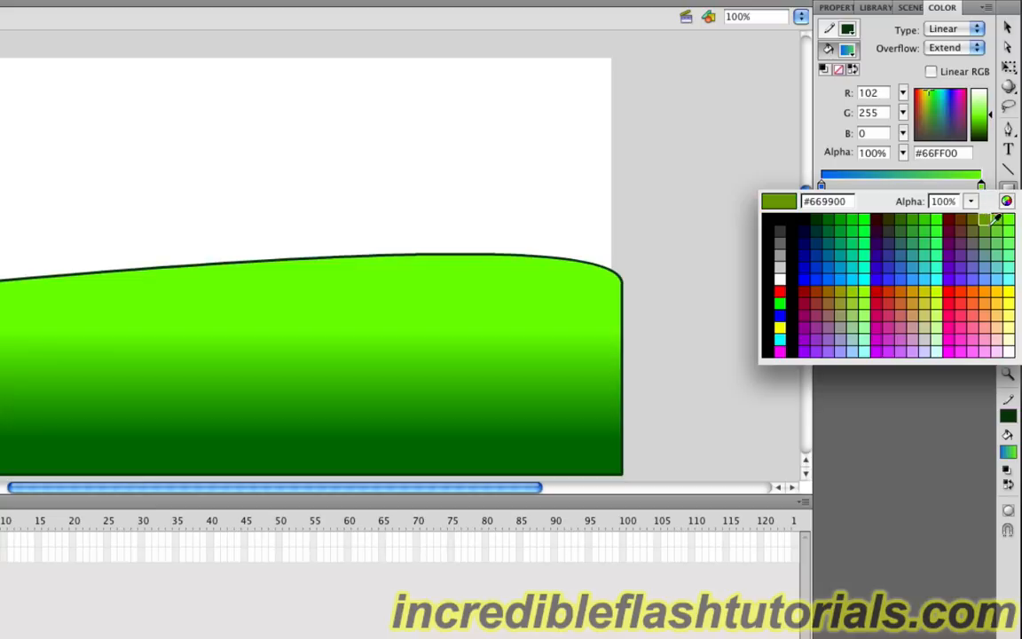
click(1010, 276)
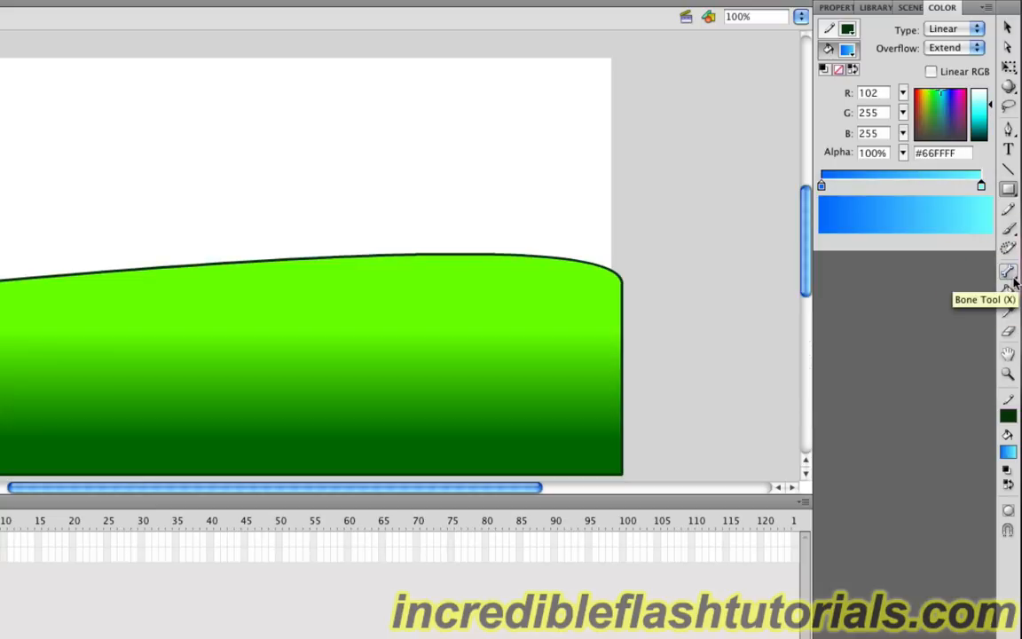
Draw a sky rectangle without a stroke on the Sky layer, spanning the full stage width and reaching down behind the hill
click(839, 9)
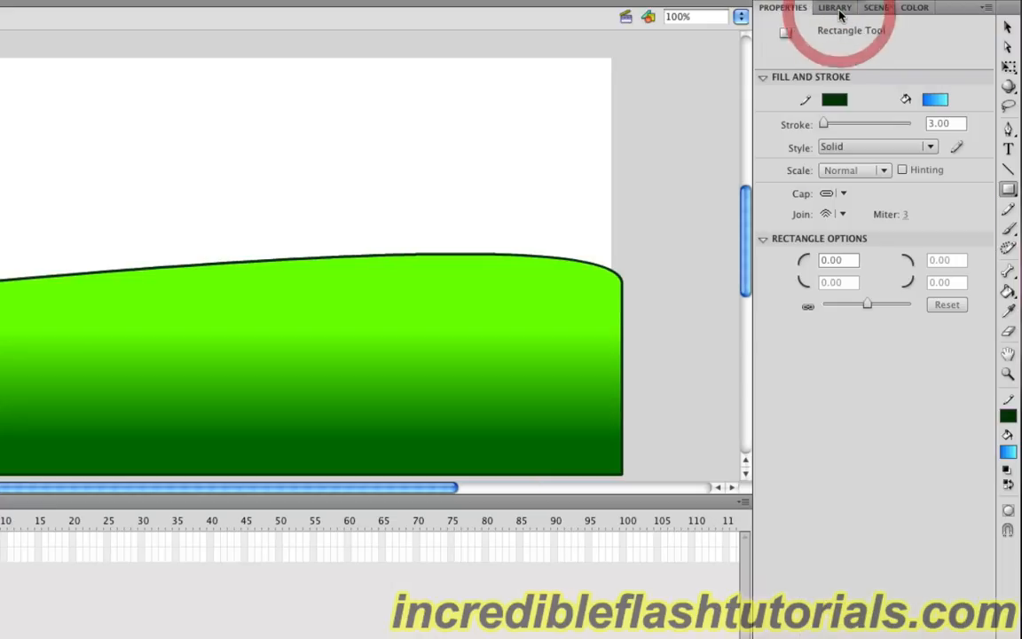
click(836, 100)
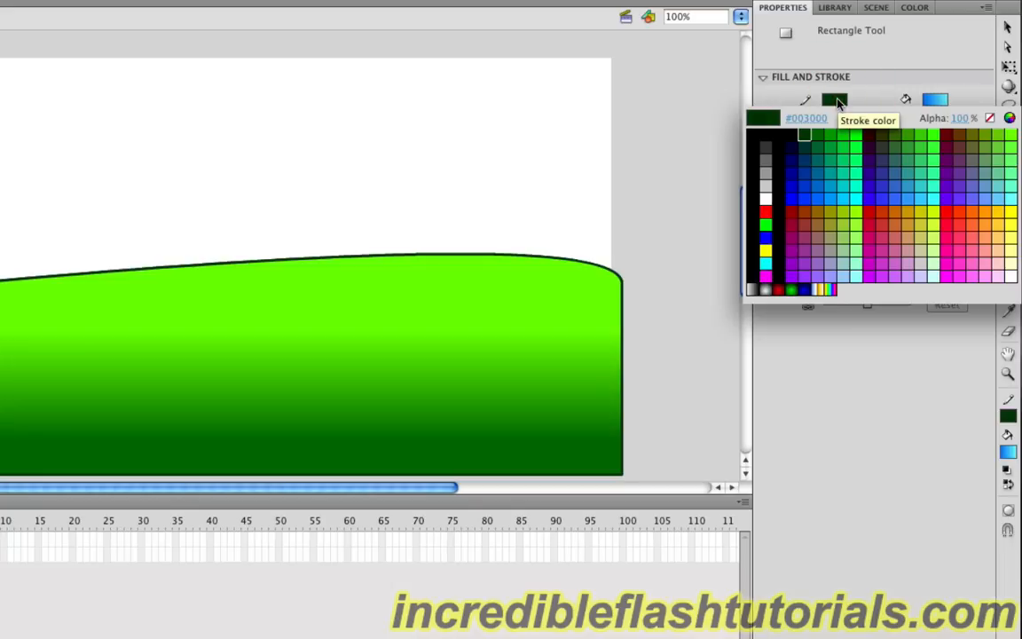
click(990, 118)
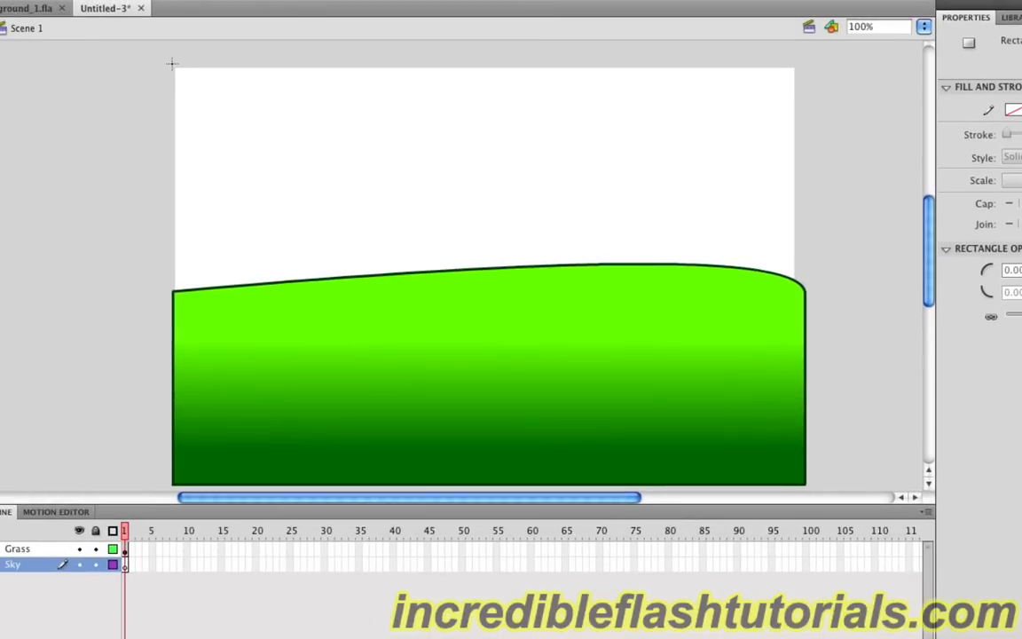
drag(172, 63, 804, 371)
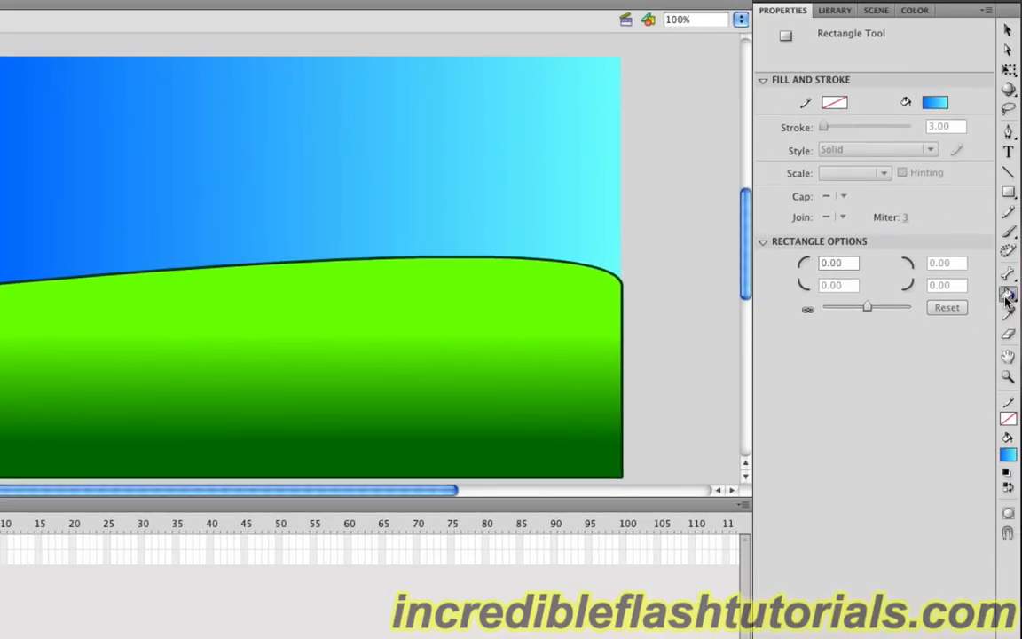
Refill the sky with the Paint Bucket so its gradient runs vertically, from blue at the top to light cyan near the hill
click(1008, 295)
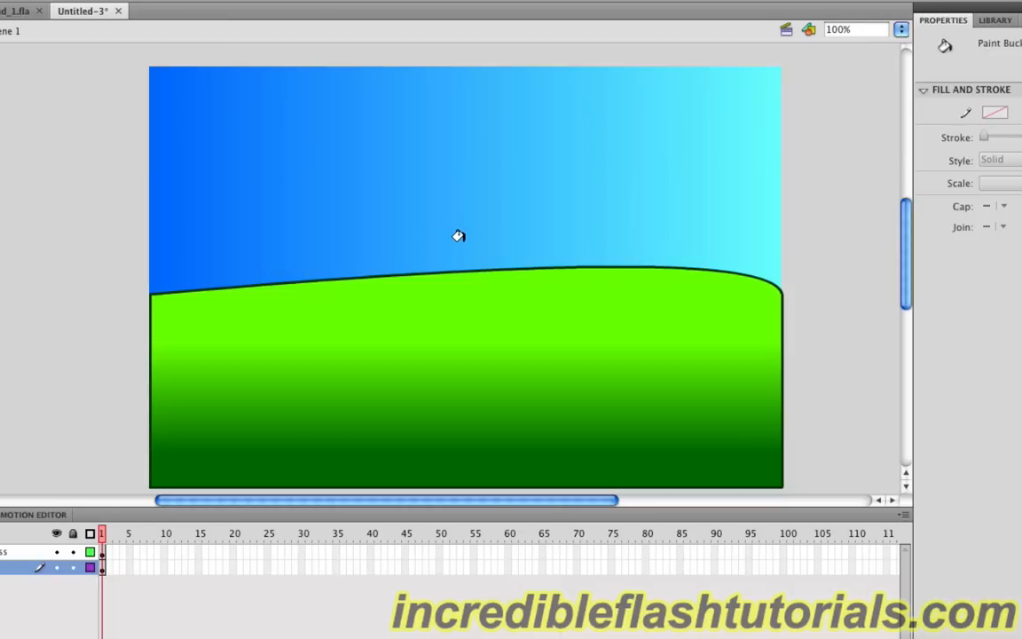
drag(459, 235, 459, 163)
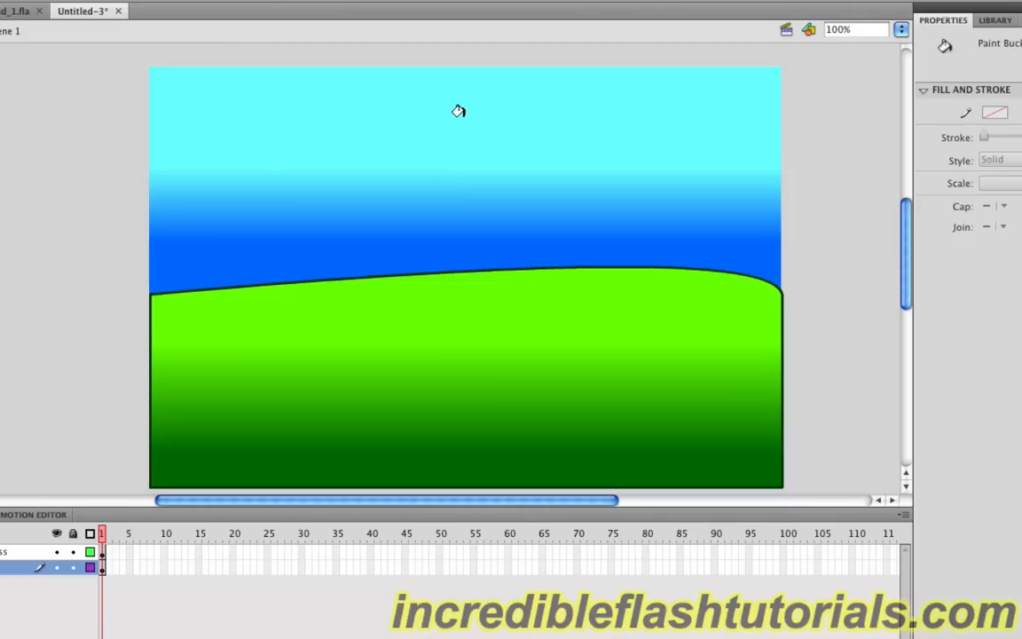
drag(457, 113, 458, 206)
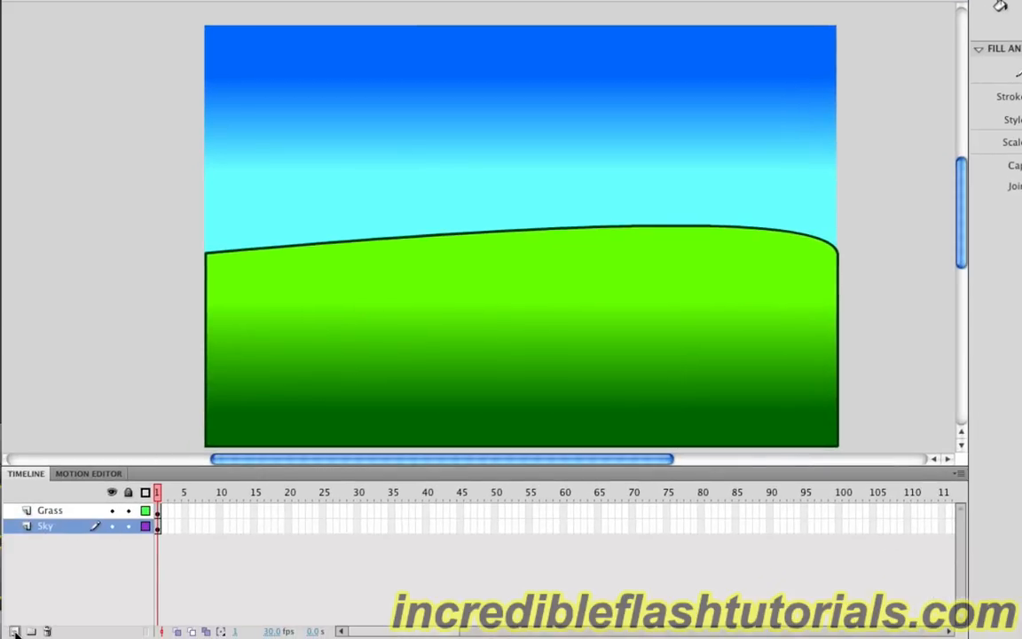
Add a new layer between Grass and Sky and name it Hills
click(14, 632)
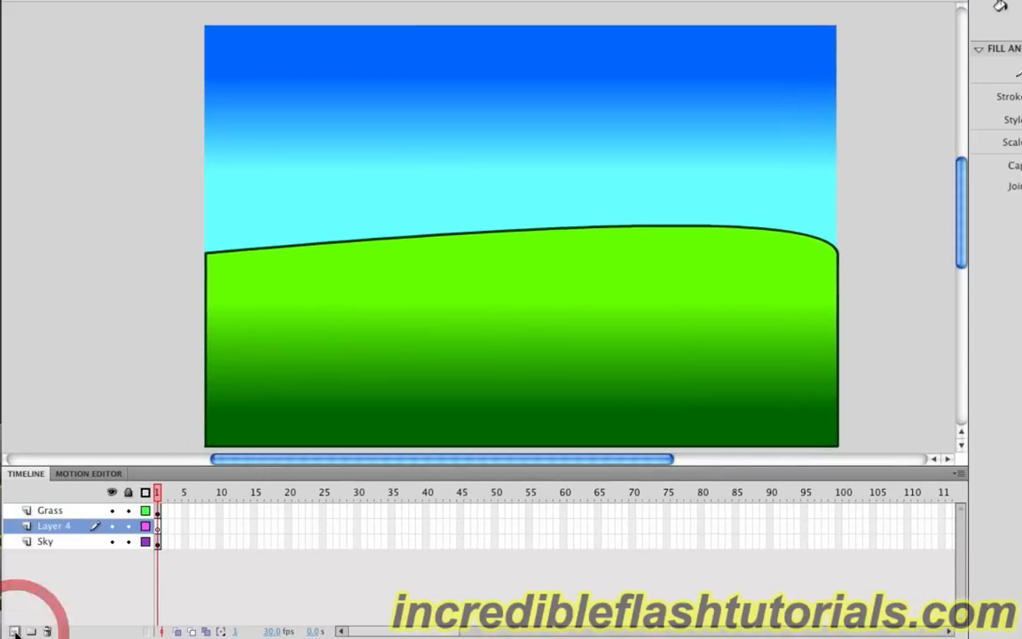
double_click(55, 527)
text(H)
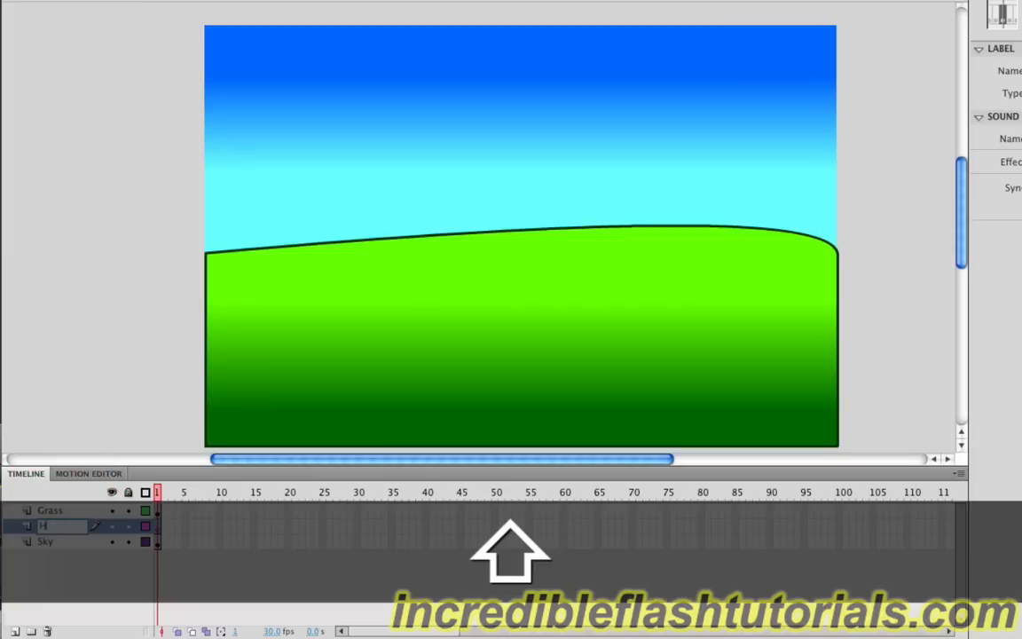
text(ills)
key(Return)
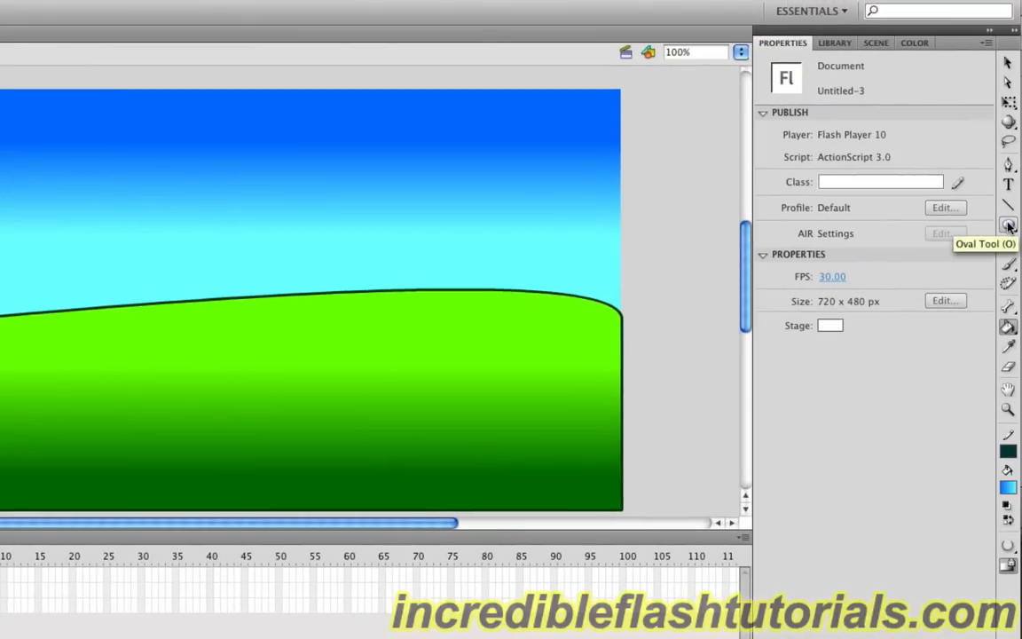
Draw a wide dark green oval with a navy blue stroke on the Hills layer, partly behind the left end of the grass
click(1008, 225)
drag(1009, 225, 899, 246)
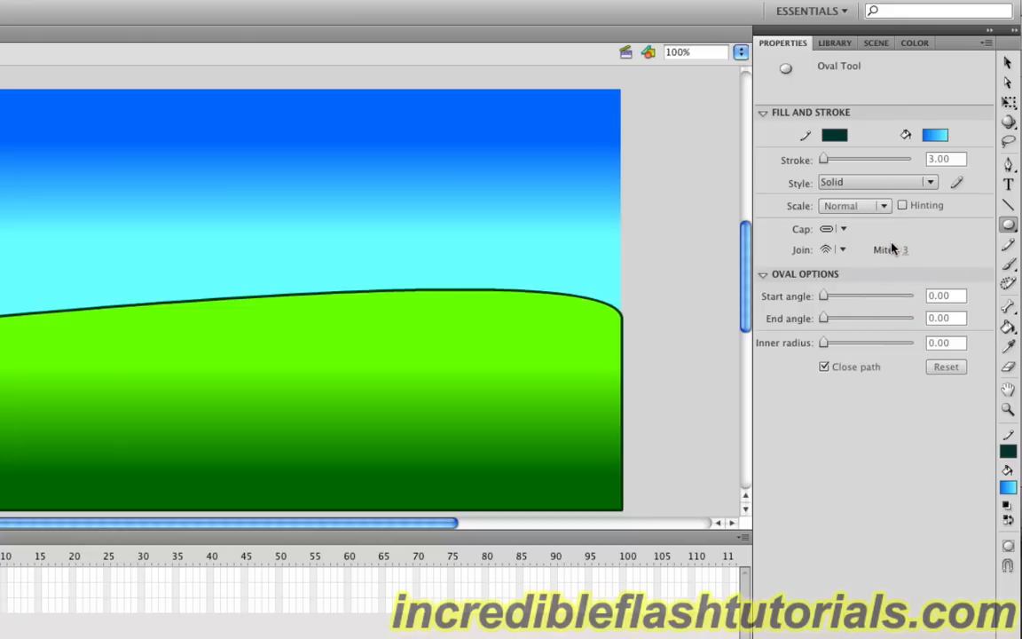
click(836, 137)
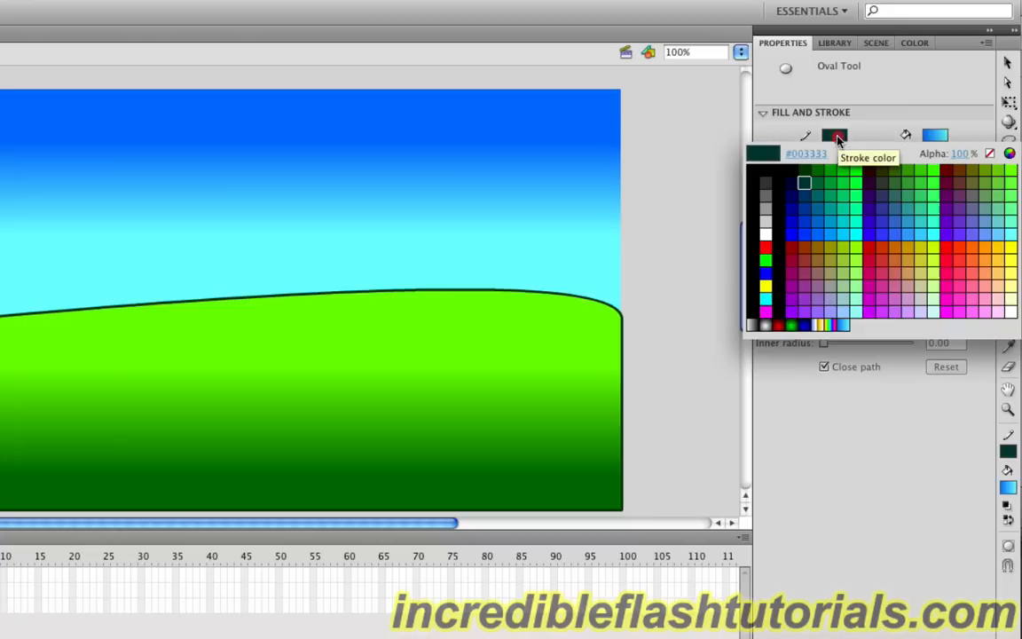
click(801, 184)
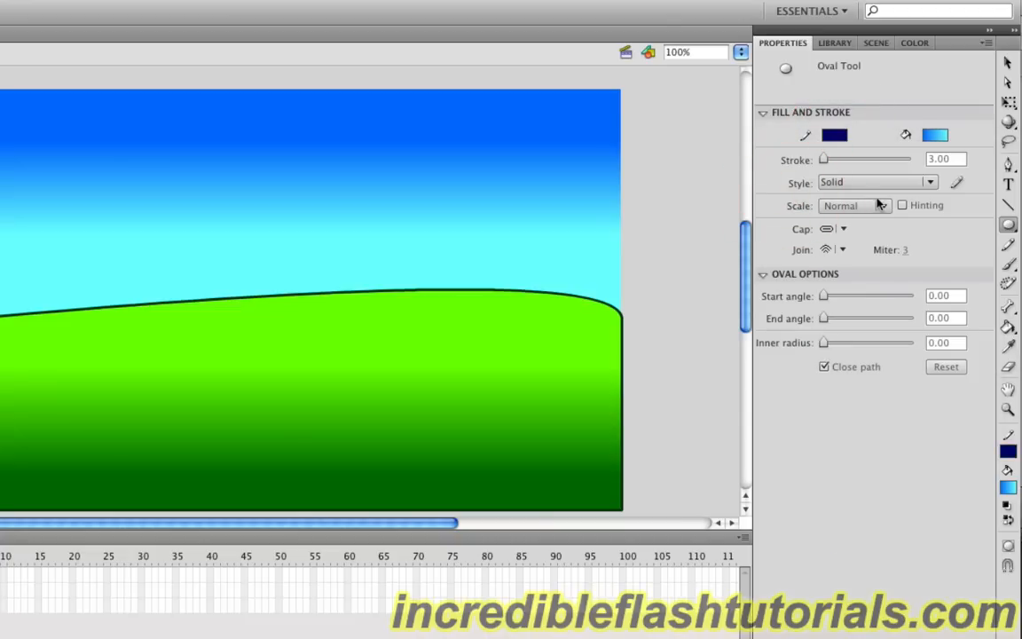
click(940, 137)
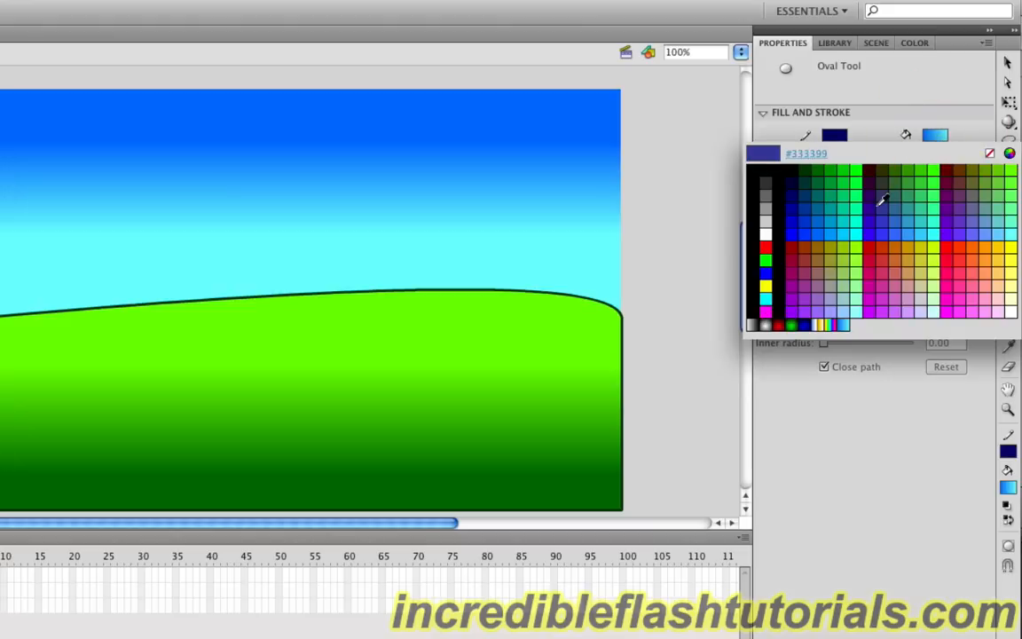
click(810, 176)
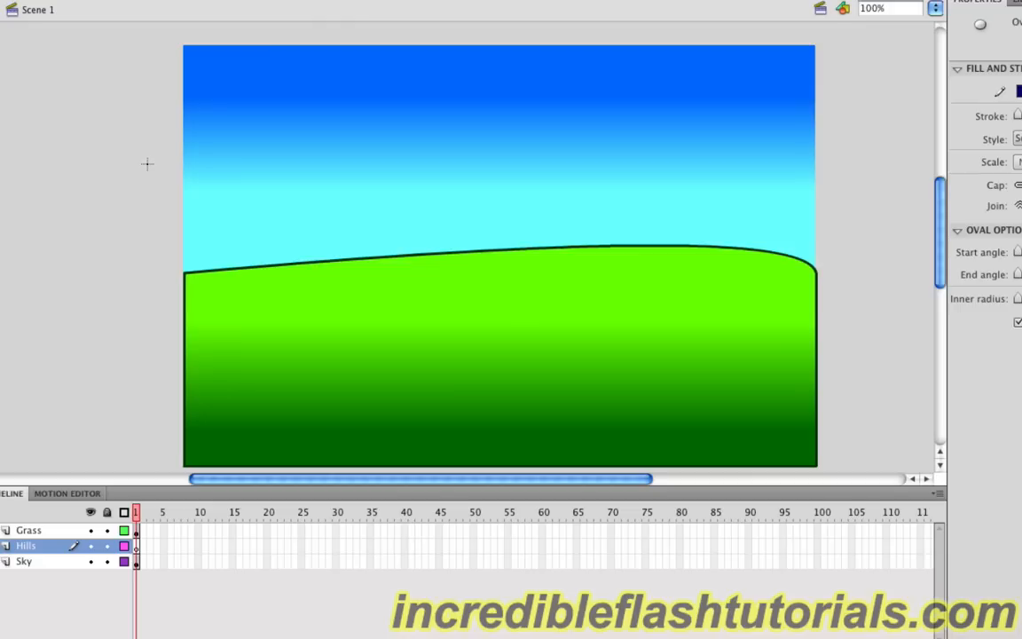
mouse_move(147, 174)
mouse_down()
mouse_move(335, 307)
mouse_move(407, 325)
mouse_move(440, 351)
mouse_up()
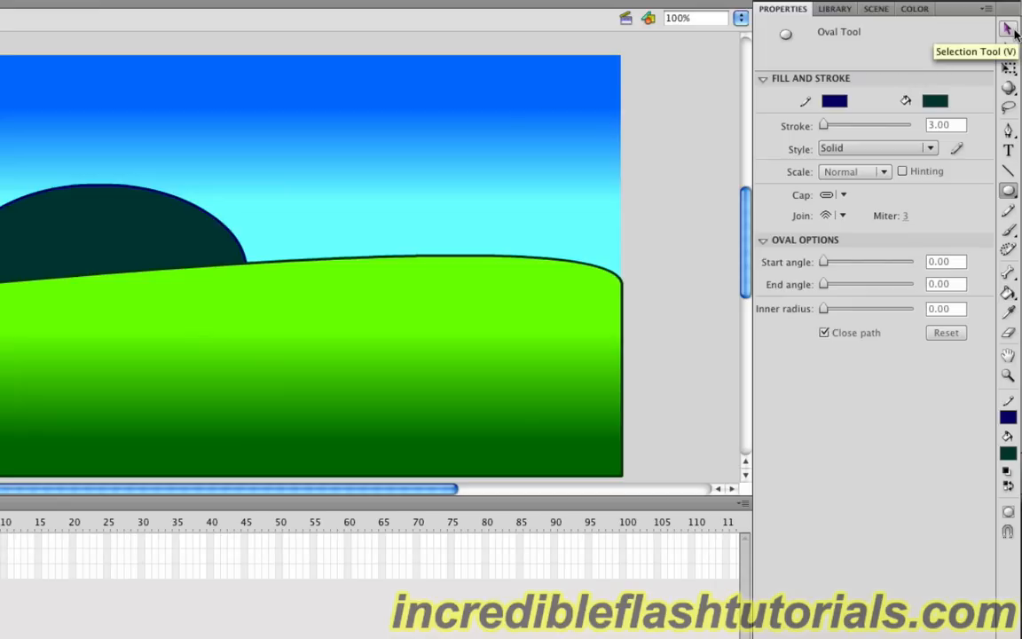
Select the whole oval with its outline, copy it and paste the copy in the center as a second hill
click(1010, 30)
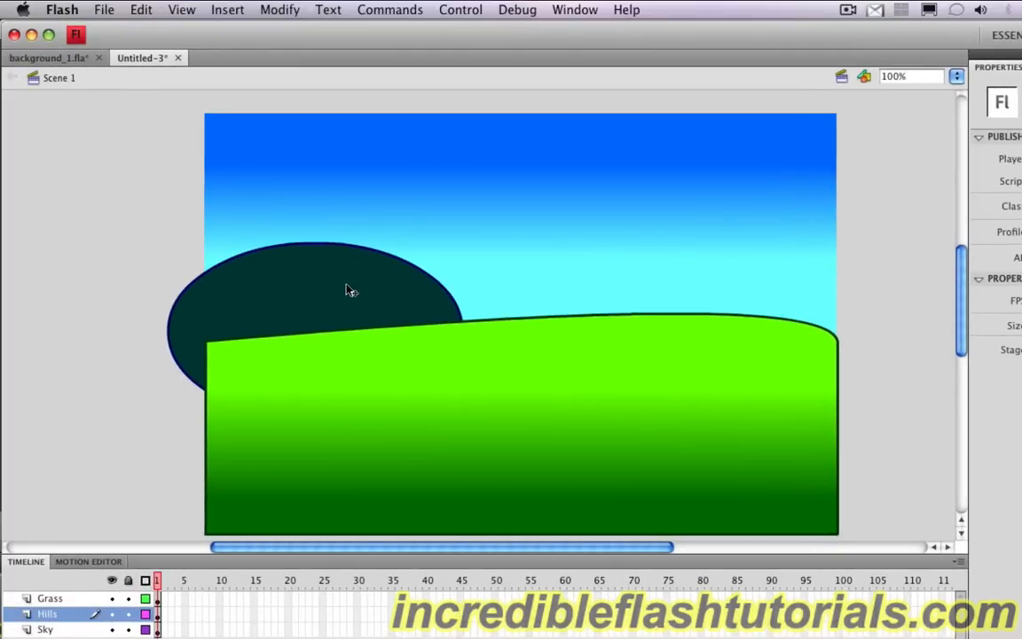
click(349, 290)
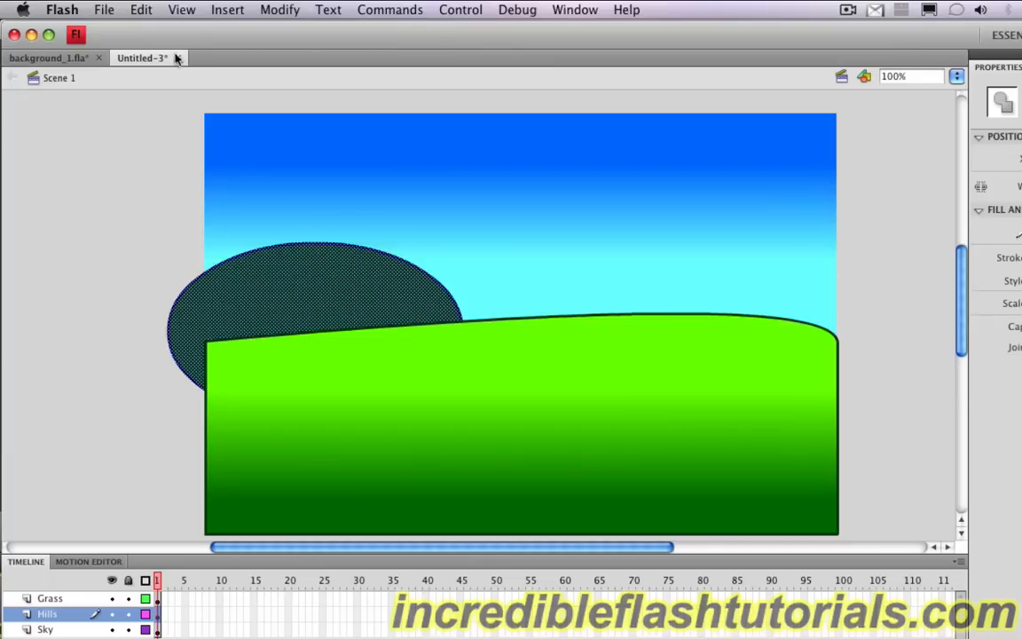
click(145, 10)
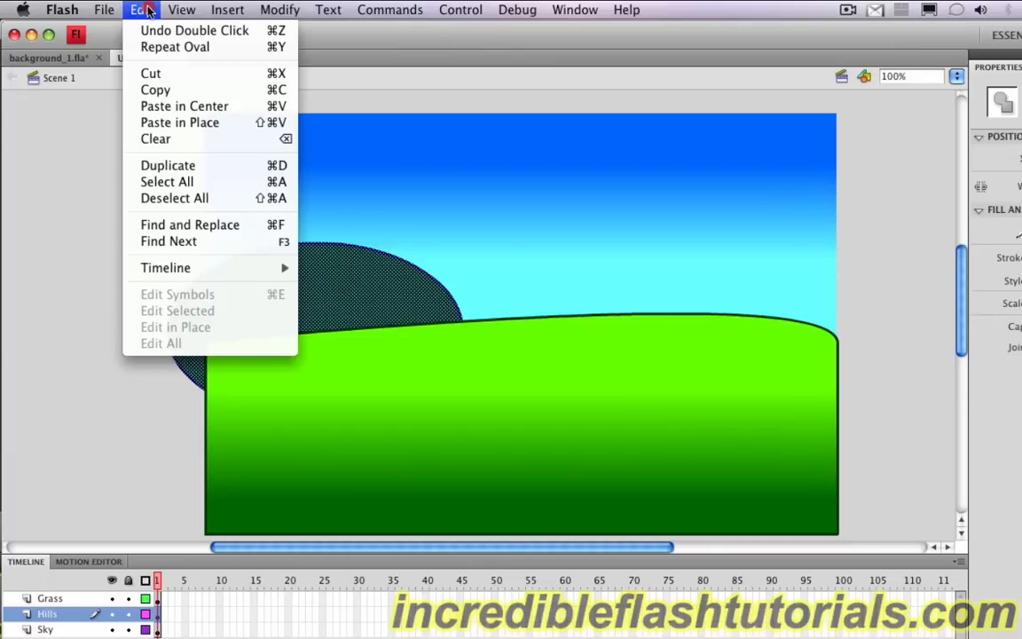
click(153, 91)
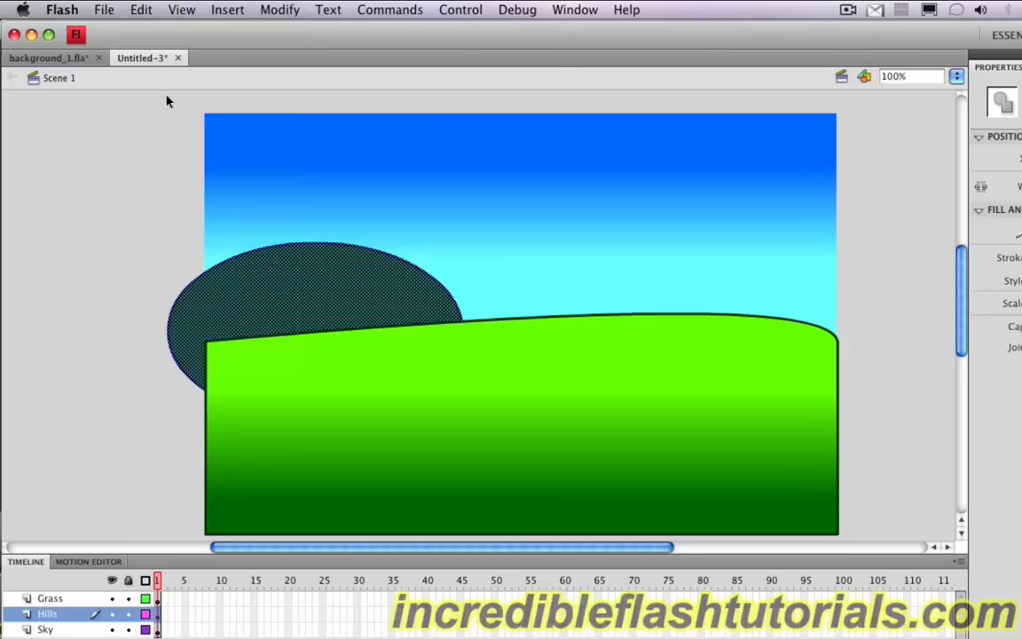
click(142, 8)
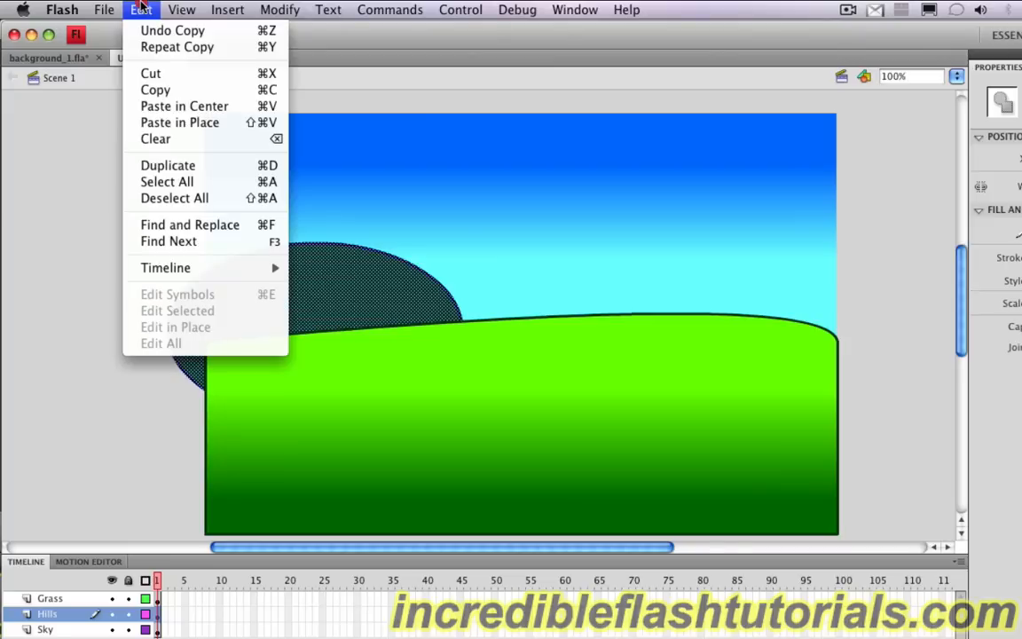
click(147, 106)
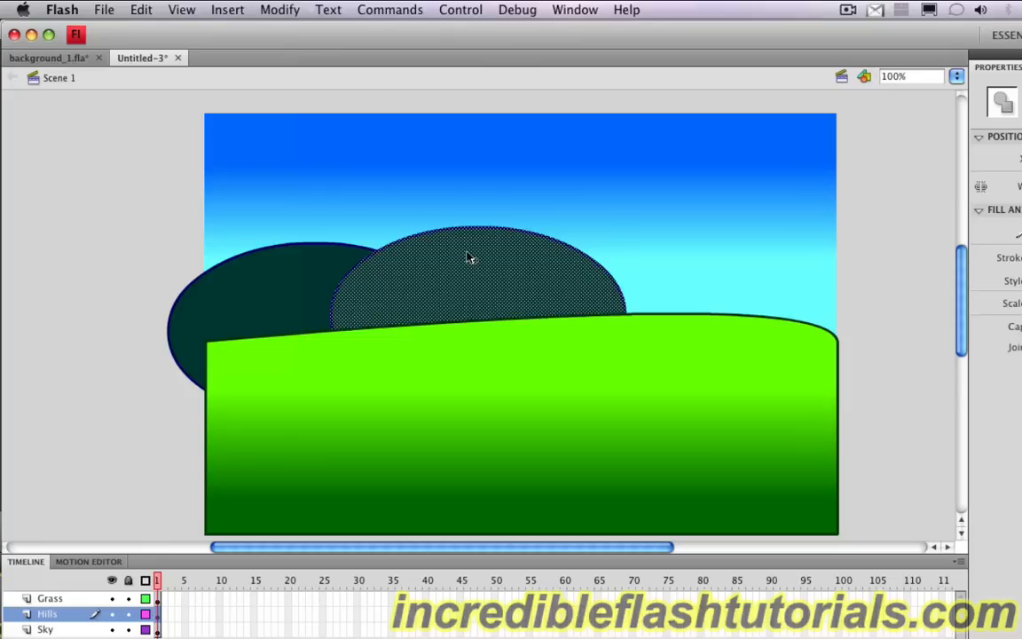
Move the pasted hill lower behind the middle of the grass, and paste another copy placed behind the grass's right end
drag(468, 253, 539, 295)
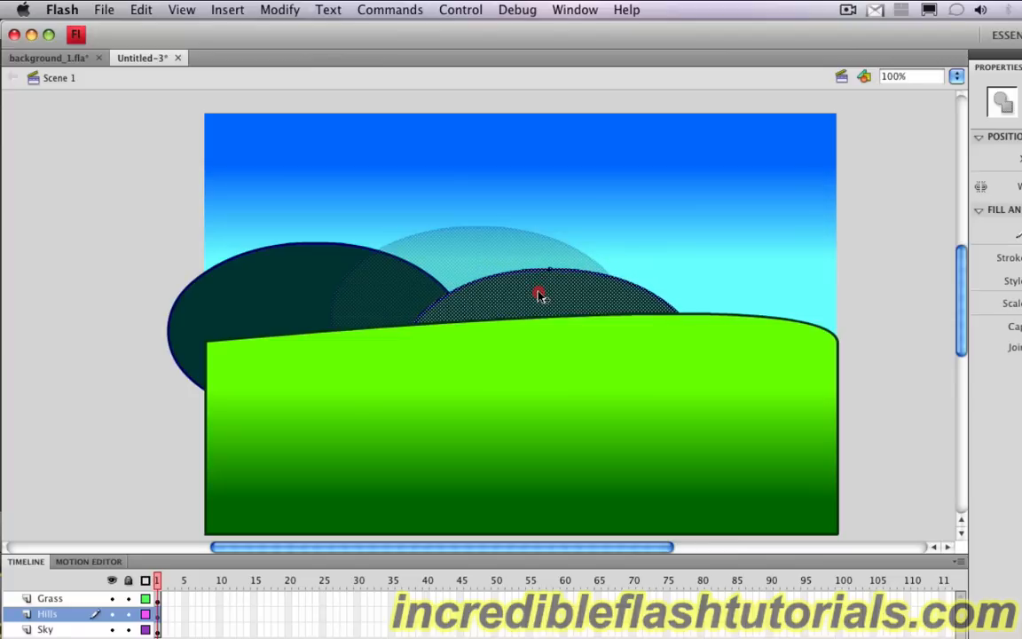
drag(540, 295, 540, 295)
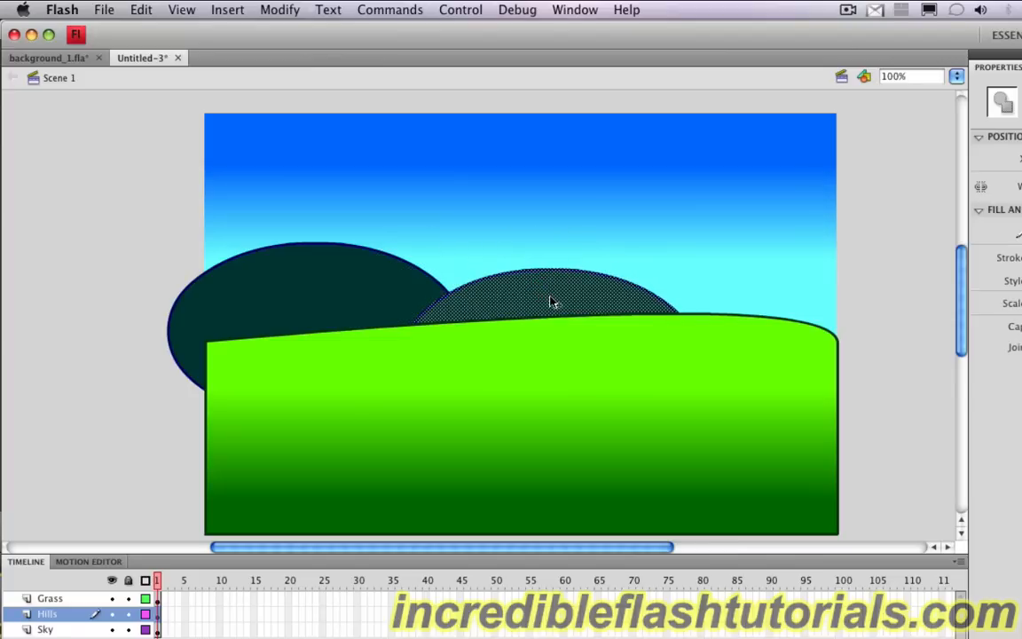
click(154, 7)
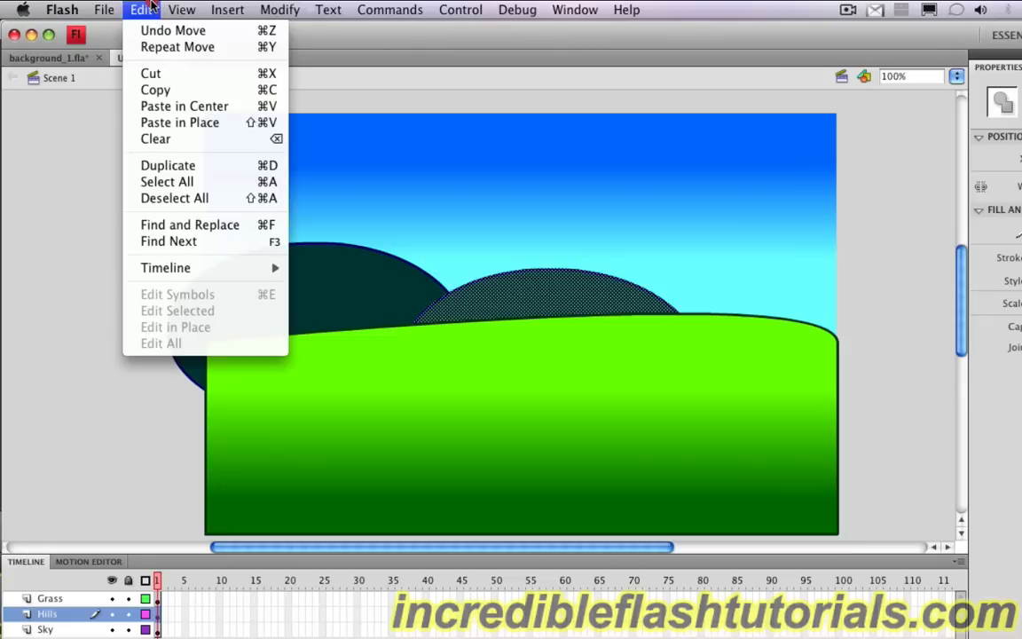
click(167, 89)
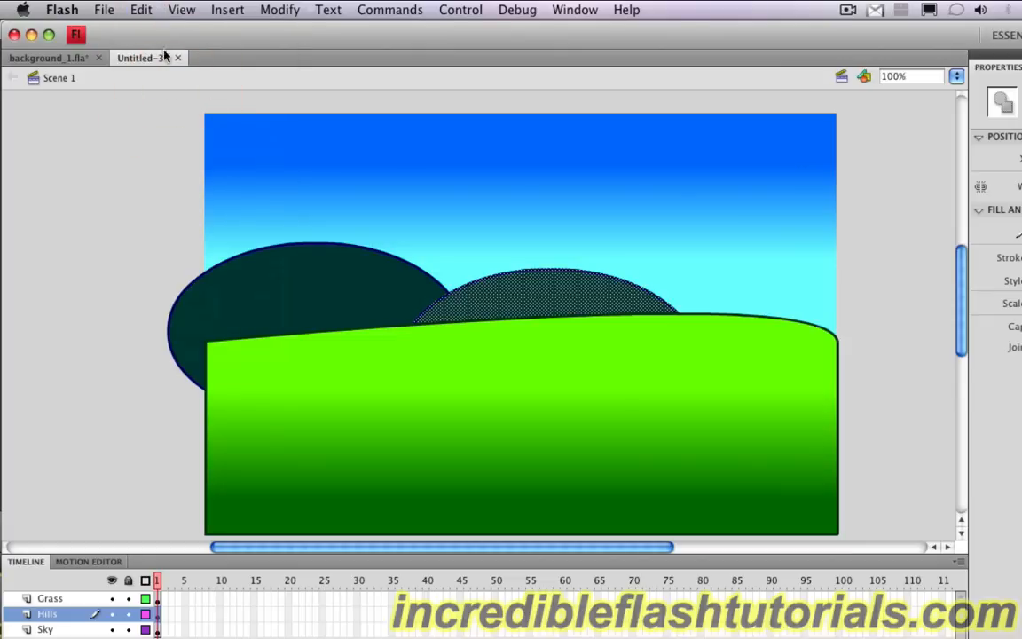
click(142, 9)
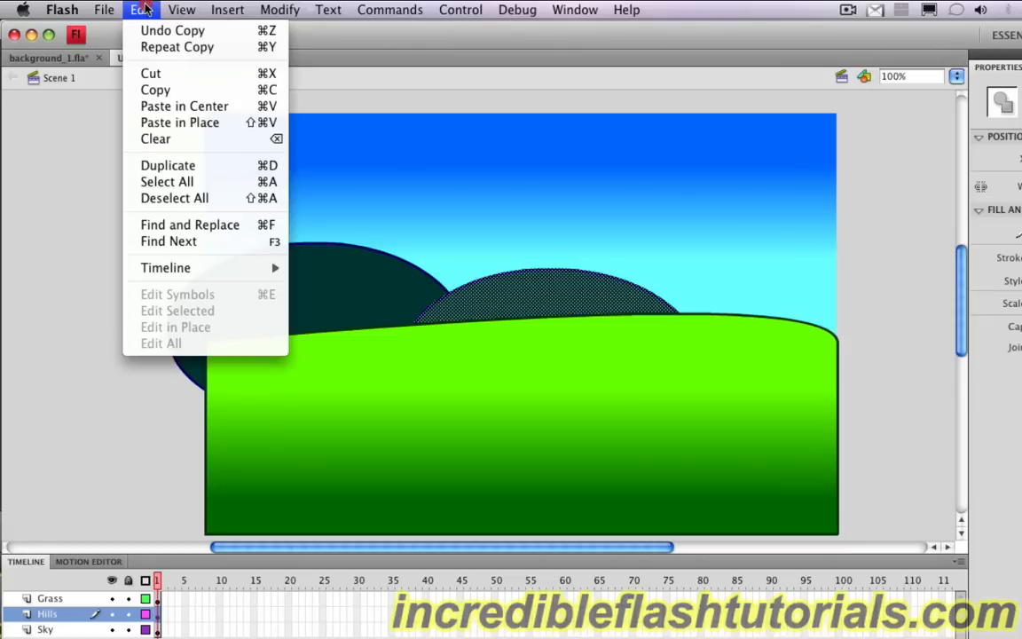
click(164, 104)
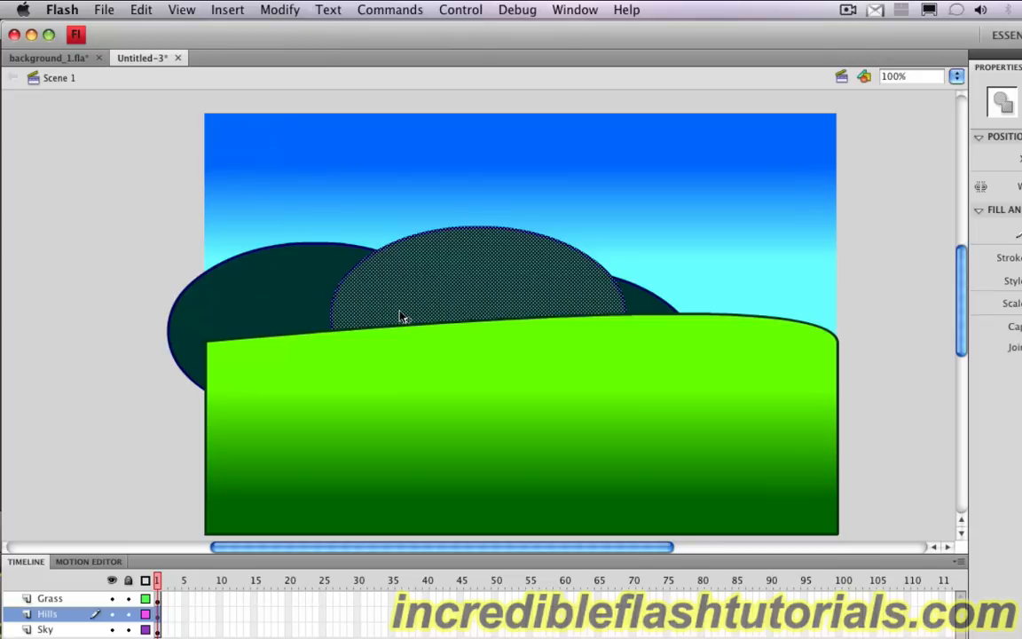
mouse_move(424, 276)
mouse_down()
mouse_move(720, 280)
mouse_move(722, 303)
mouse_up()
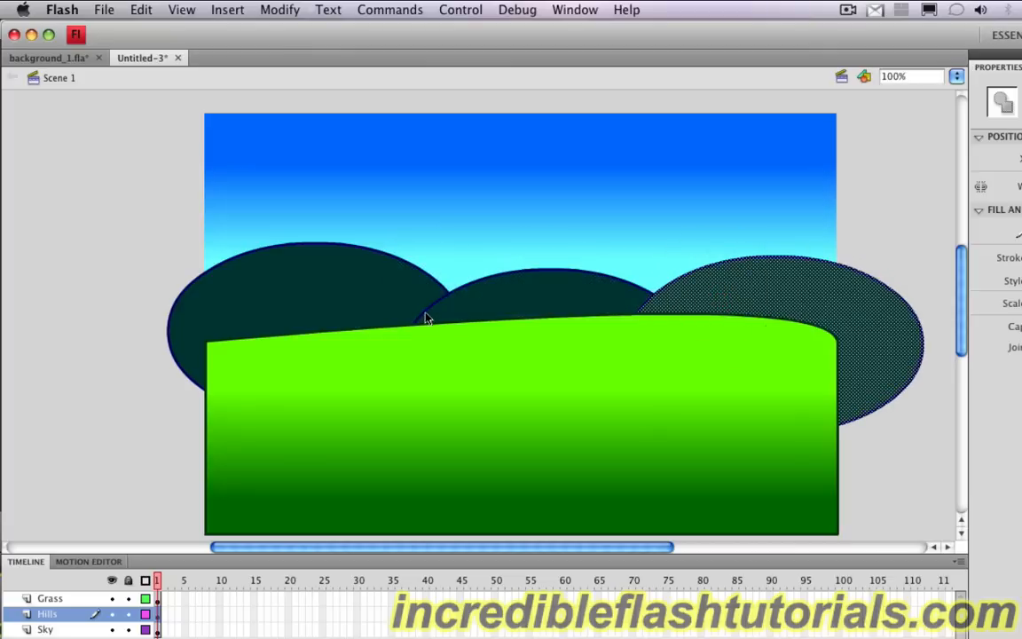
click(121, 275)
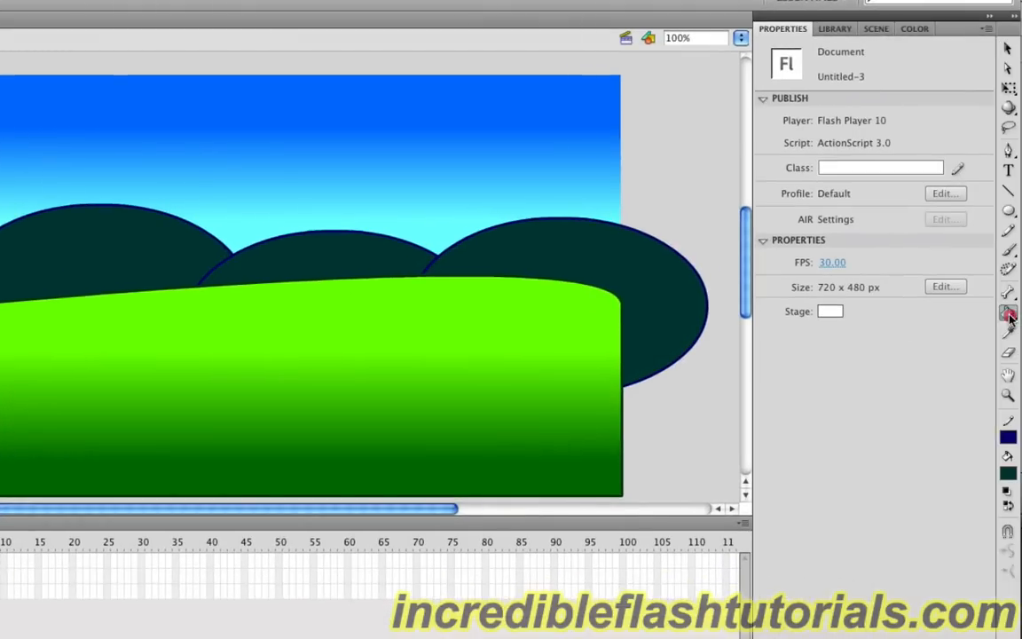
Set the Paint Bucket's fill to a linear gradient from dark blue #003399 to dark teal #006666
click(1008, 314)
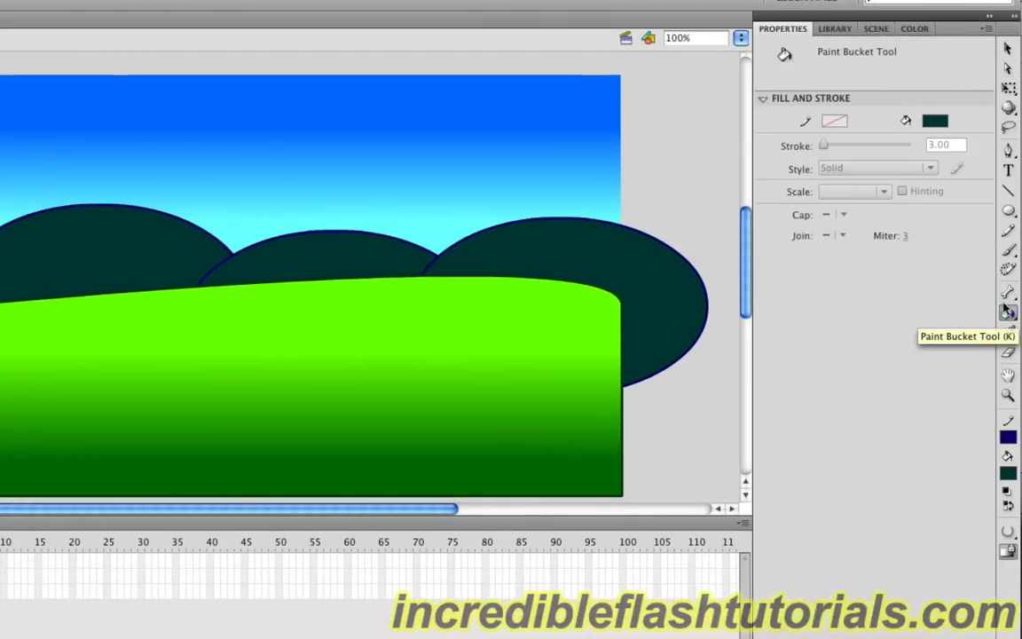
click(920, 32)
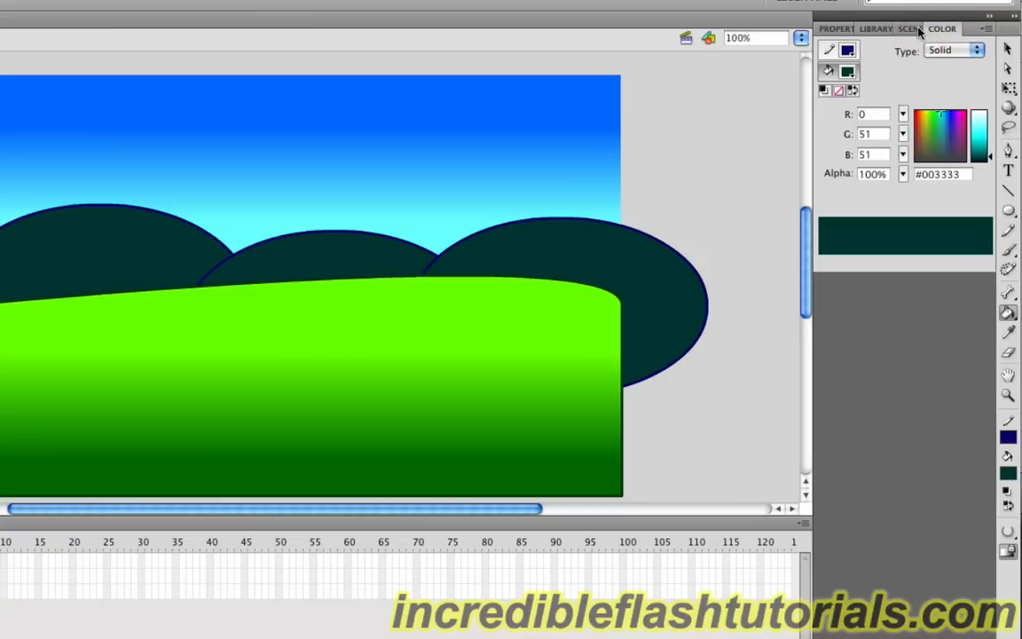
click(956, 50)
click(958, 65)
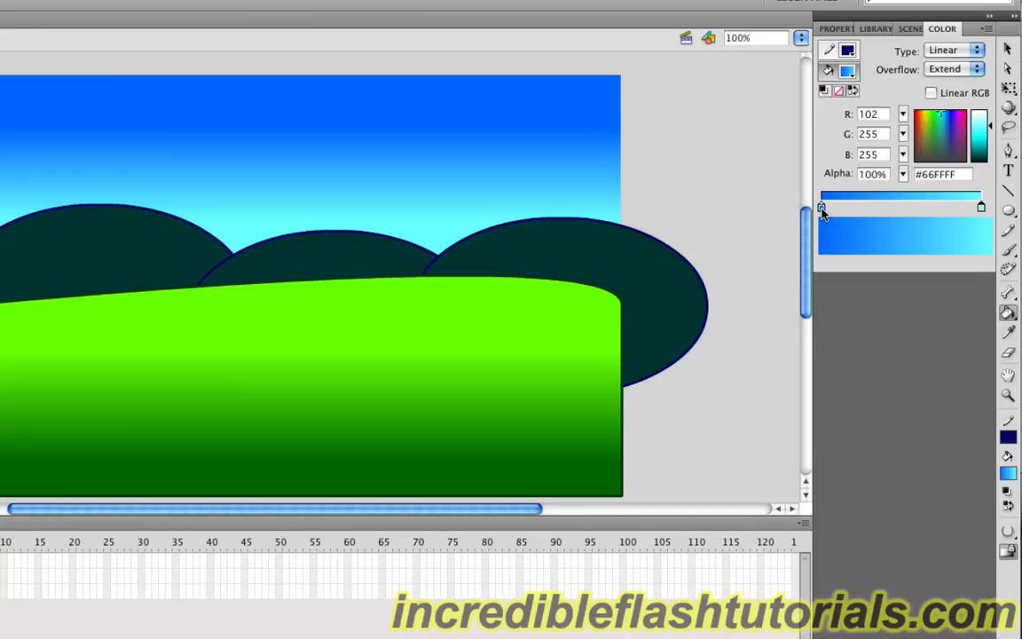
click(821, 209)
double_click(821, 209)
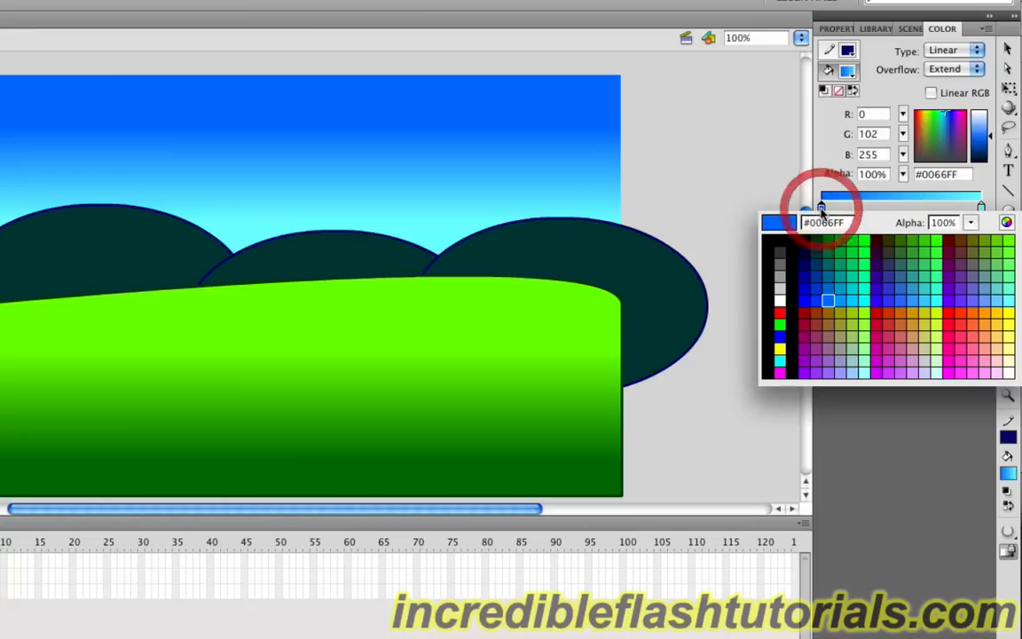
click(817, 277)
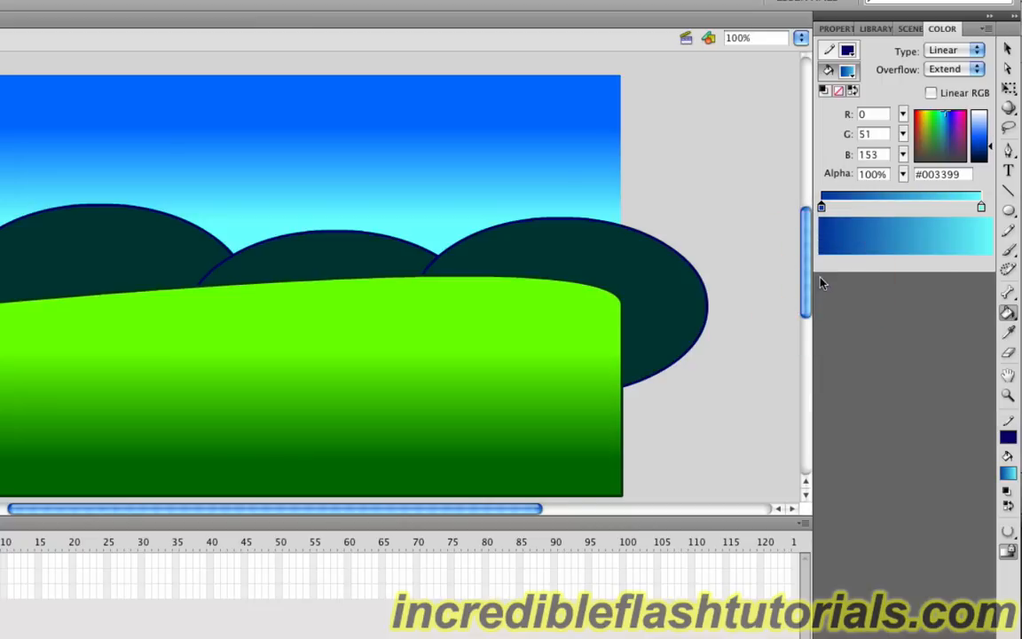
click(982, 210)
click(982, 211)
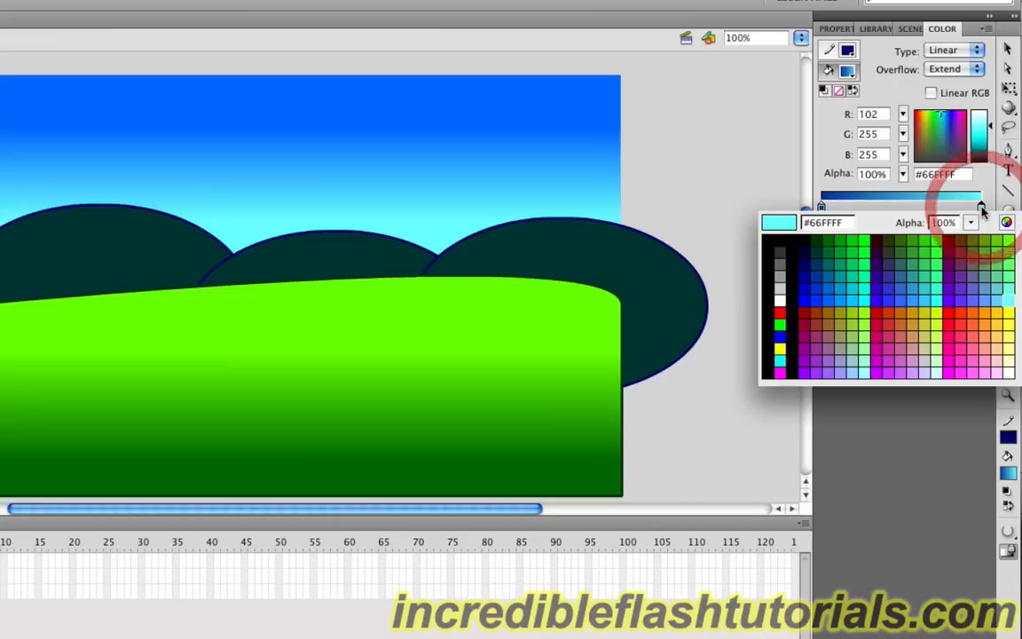
click(828, 263)
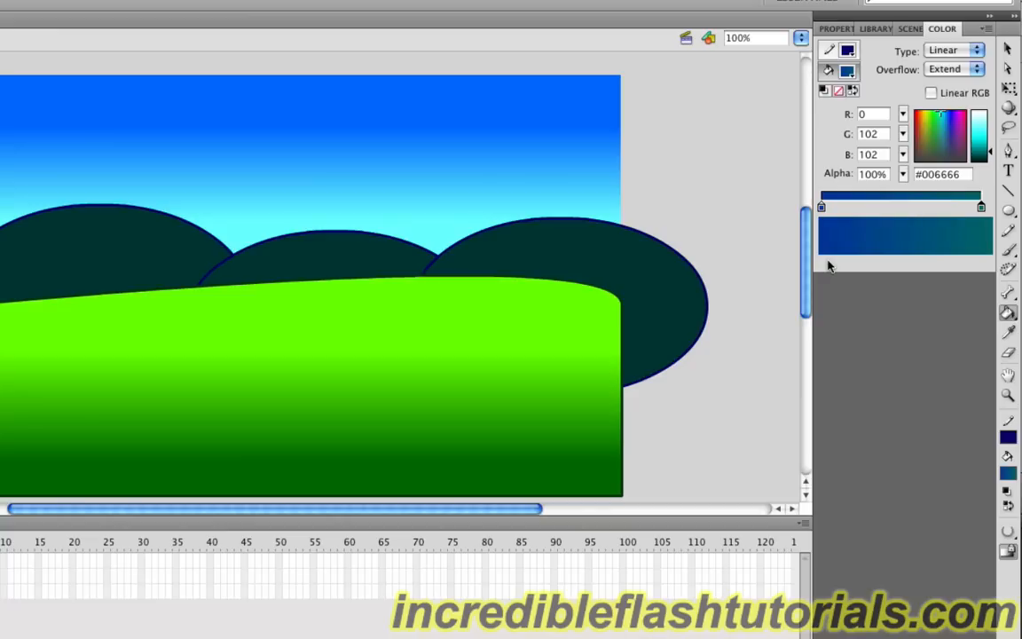
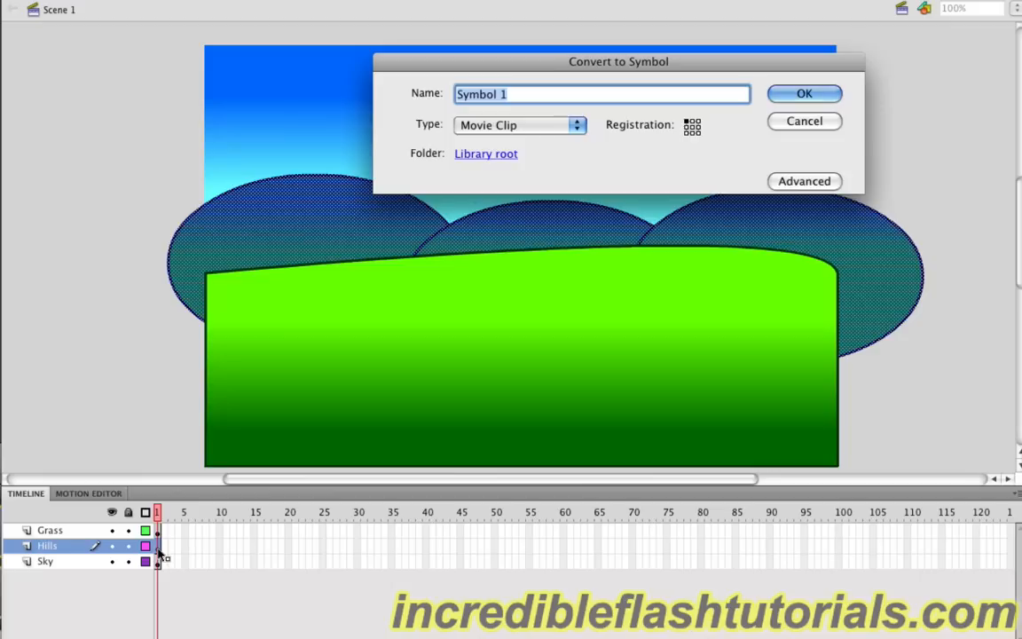
Convert the selected hills to a Movie Clip symbol named Hills
text(Hills)
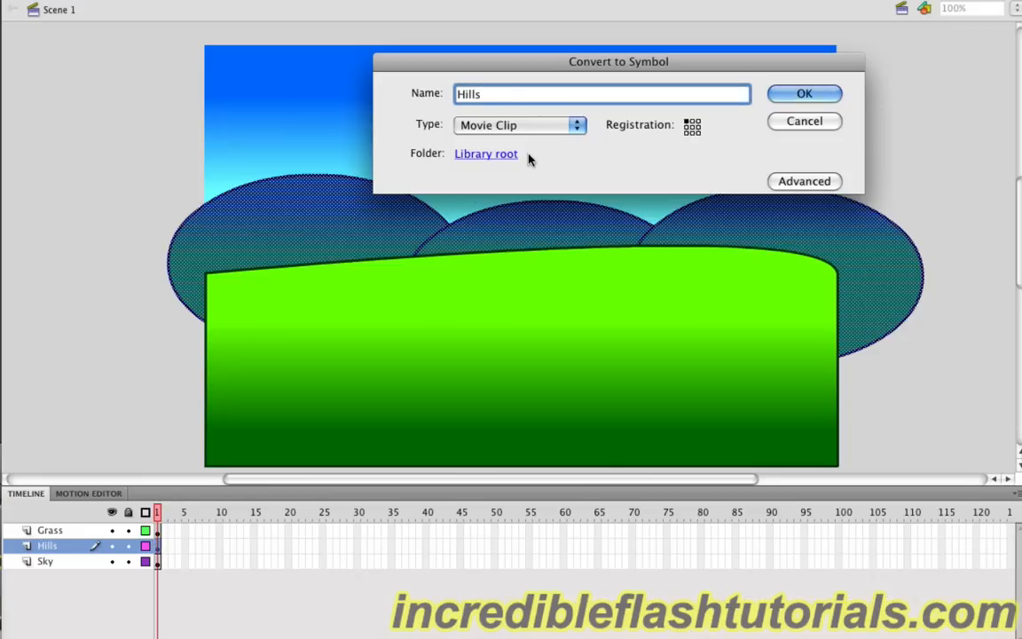
click(550, 125)
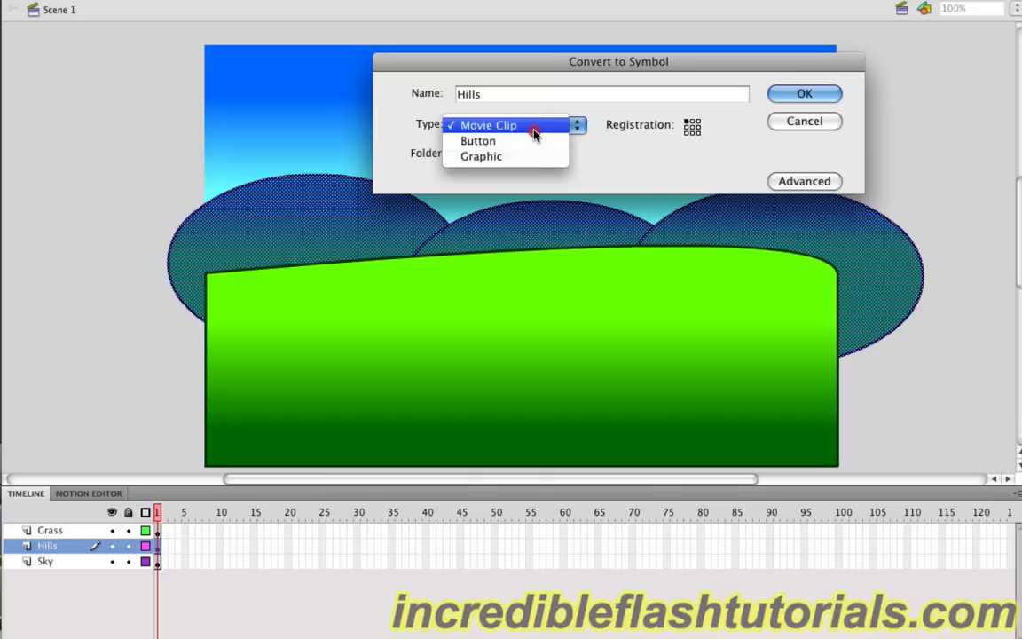
click(535, 130)
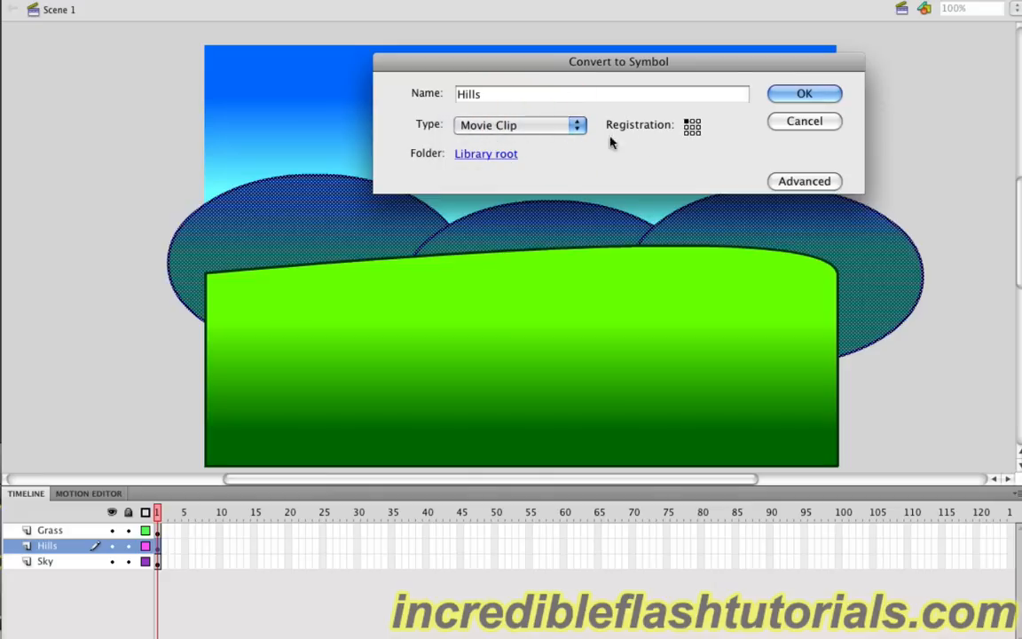
click(816, 98)
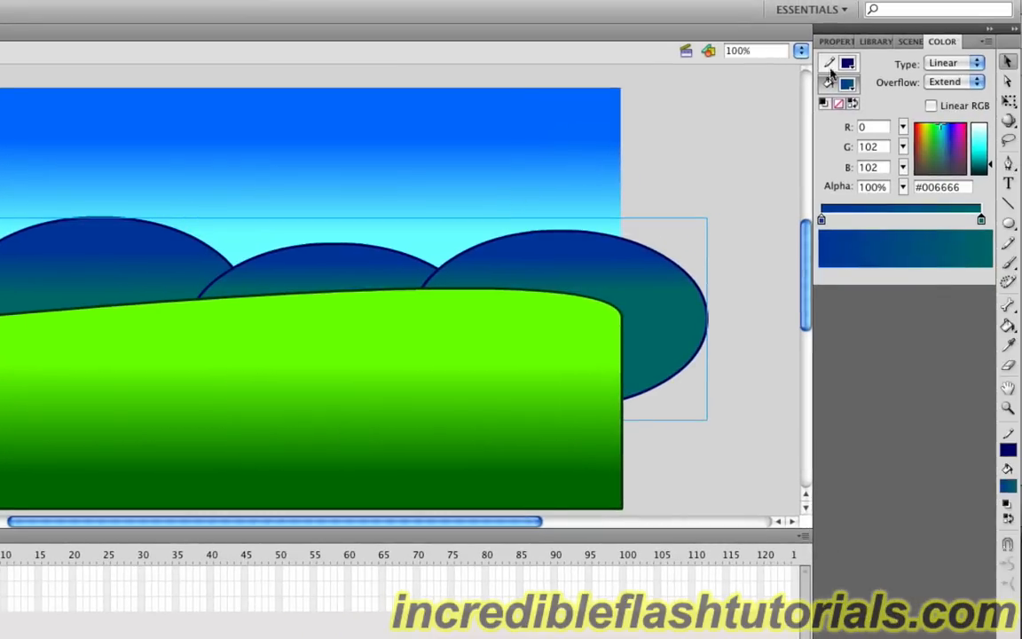
Add a Blur filter with High quality to the Hills movie clip and deselect it
click(839, 42)
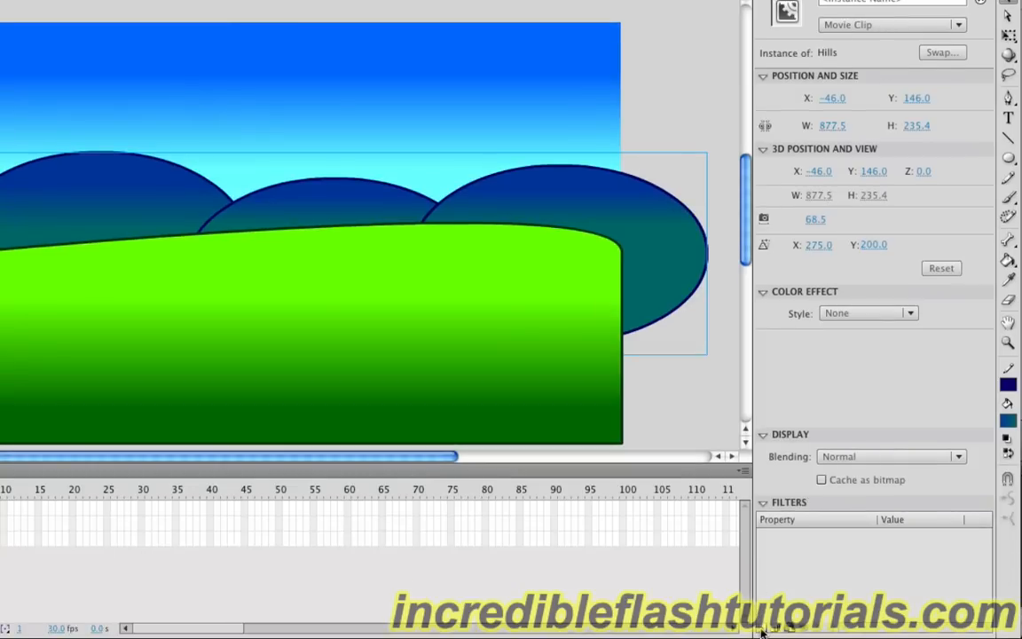
click(762, 629)
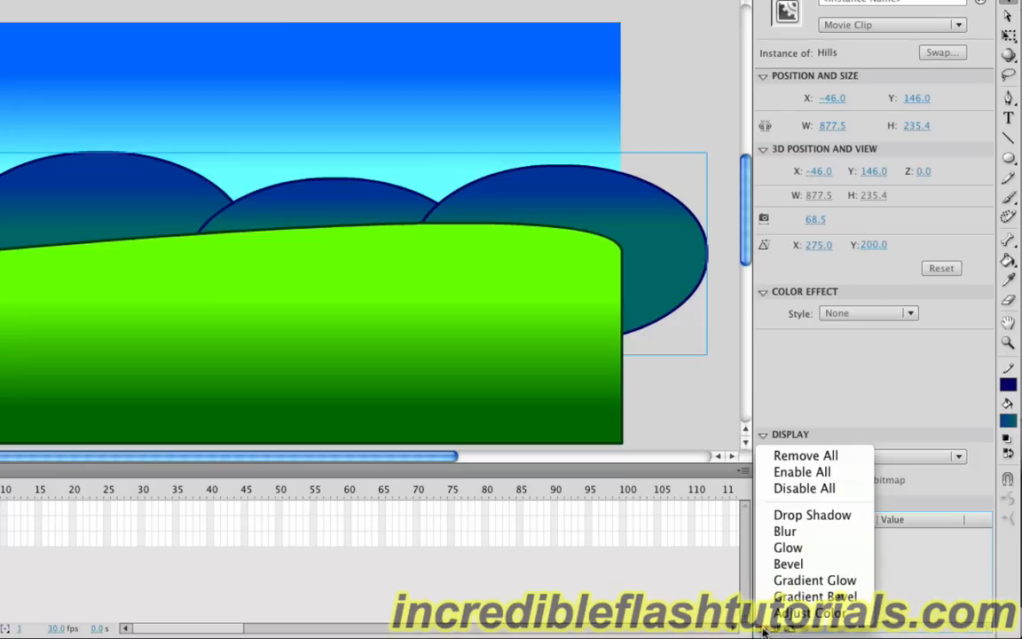
click(789, 533)
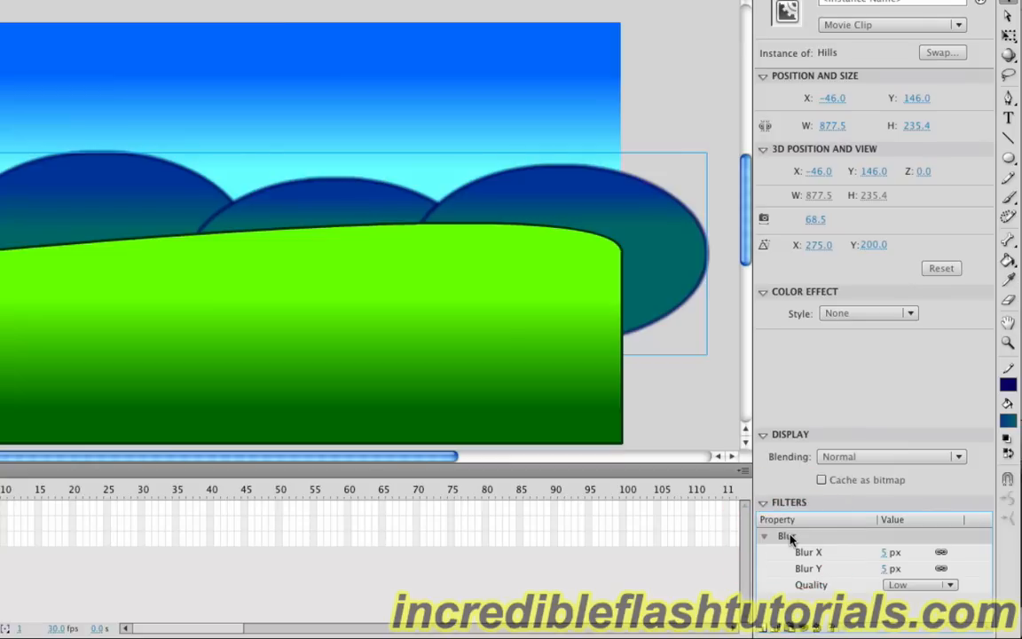
click(925, 587)
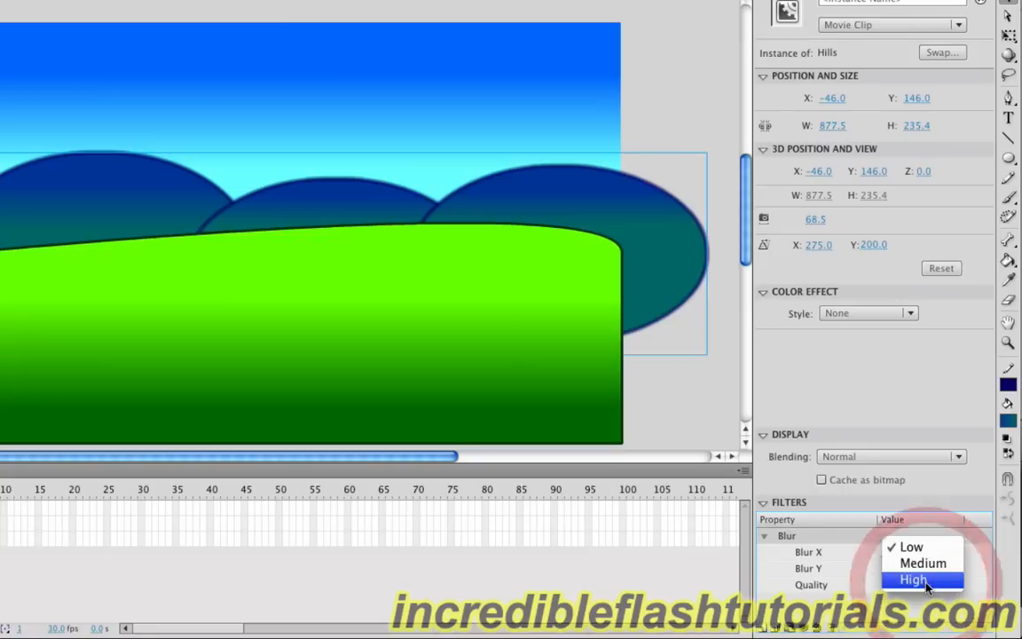
click(925, 586)
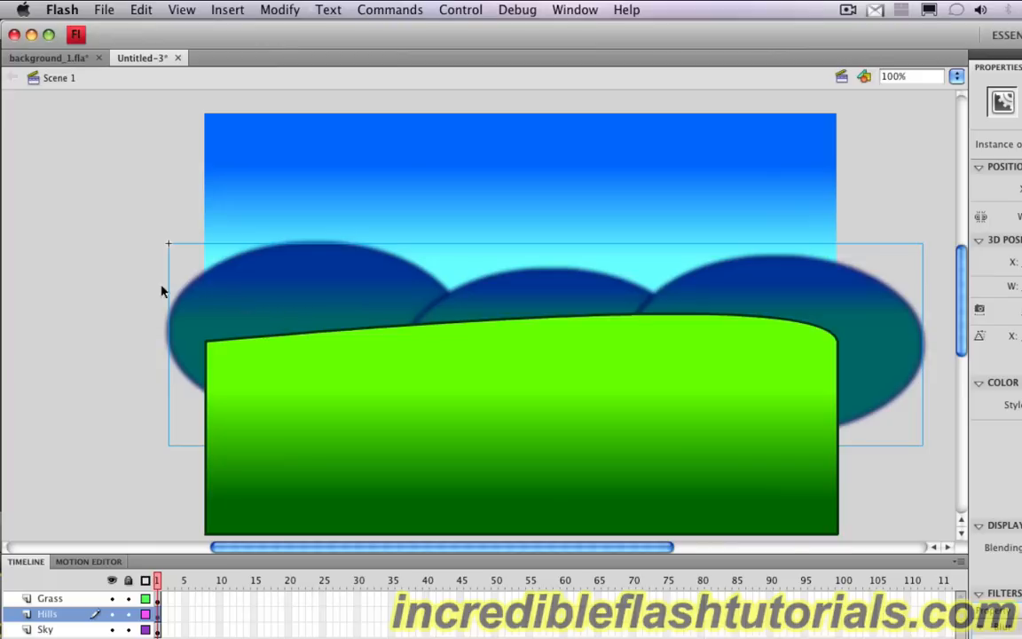
click(63, 307)
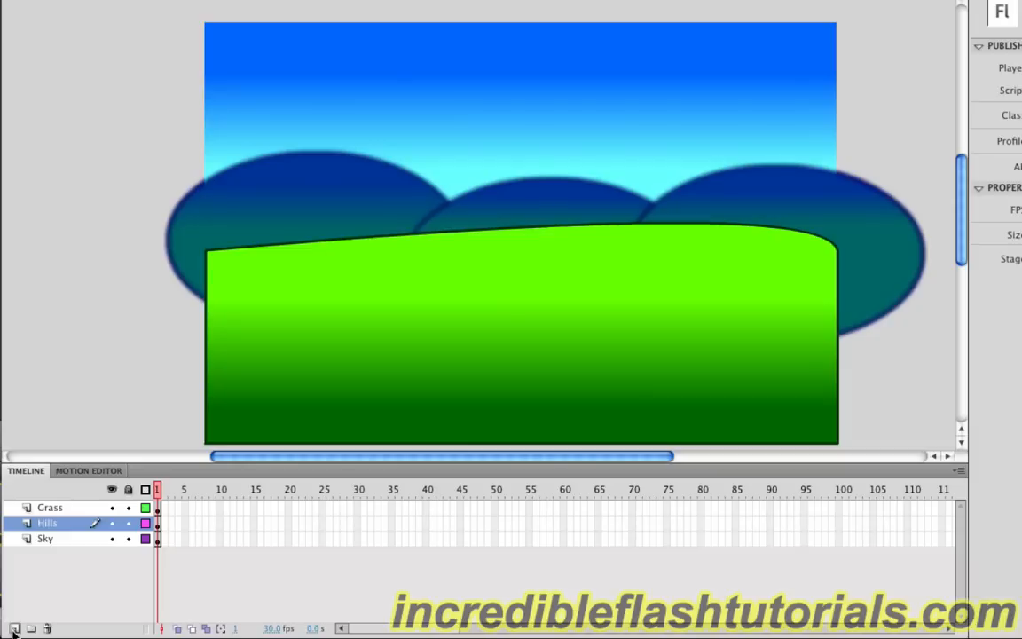
Add a new layer named Clouds and place it between the Hills and Sky layers
click(14, 629)
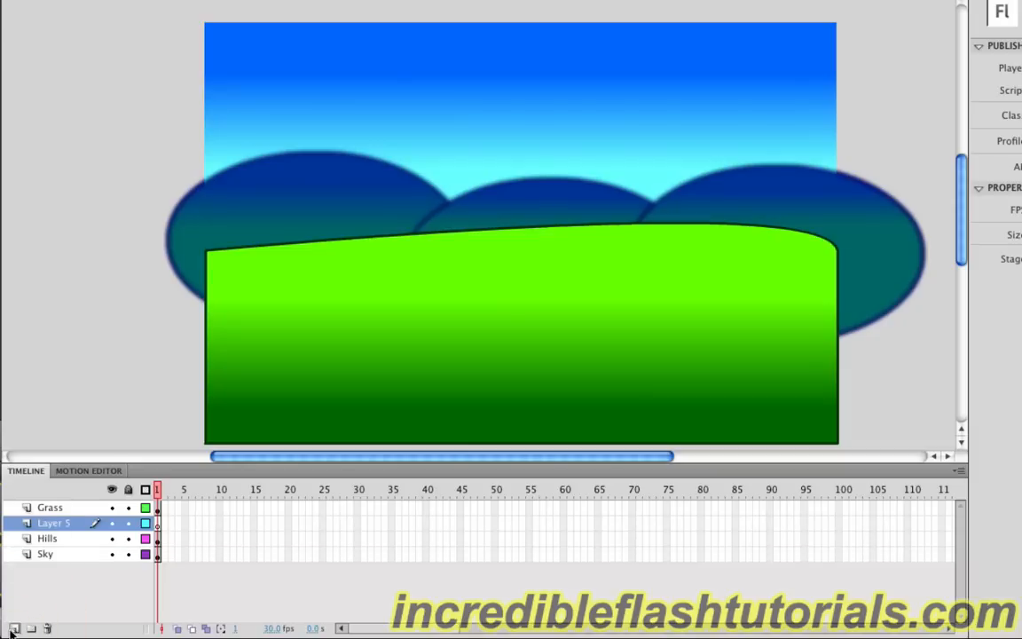
double_click(53, 524)
text(Clouds)
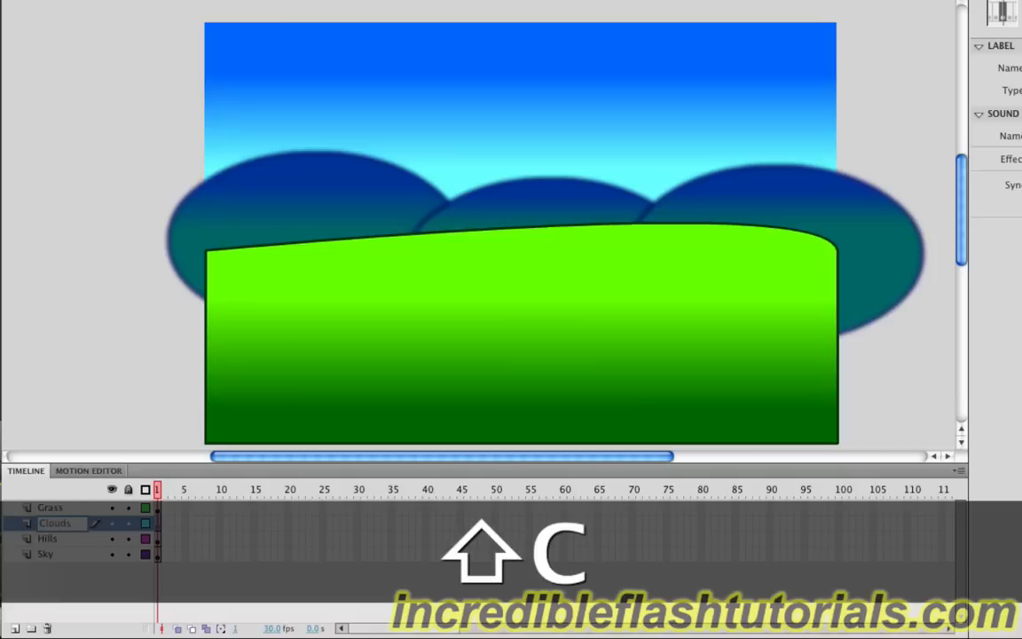
key(Return)
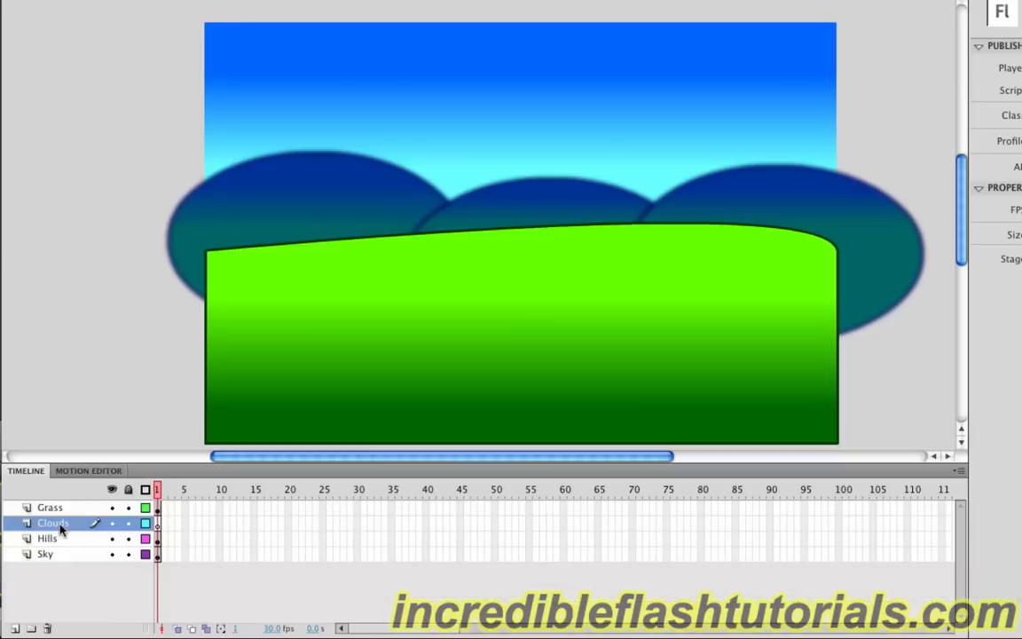
drag(61, 529, 55, 552)
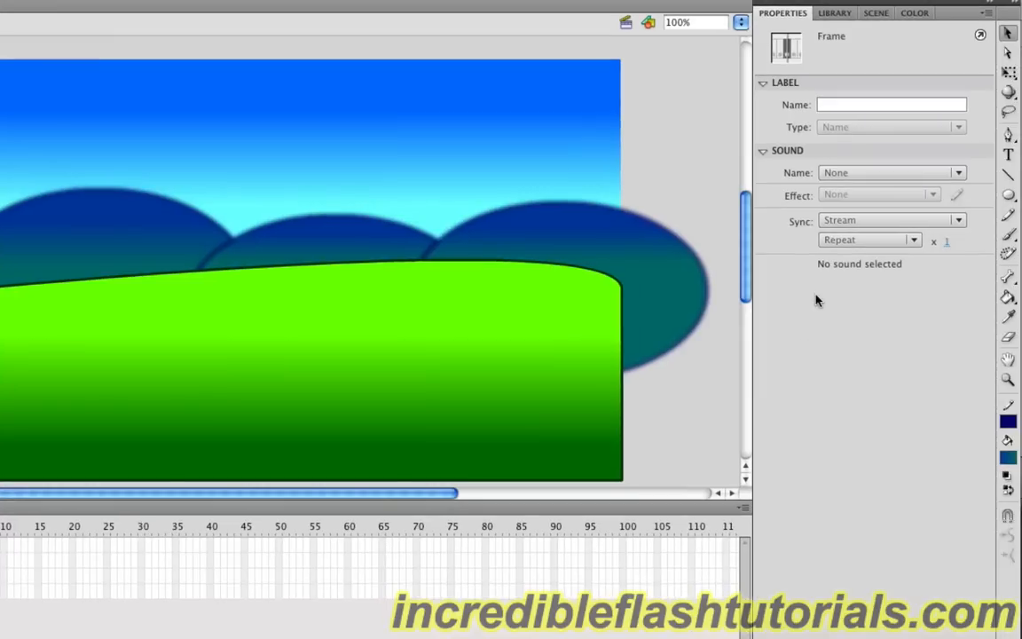
Set up the Oval tool with no stroke and a solid white fill
click(1009, 197)
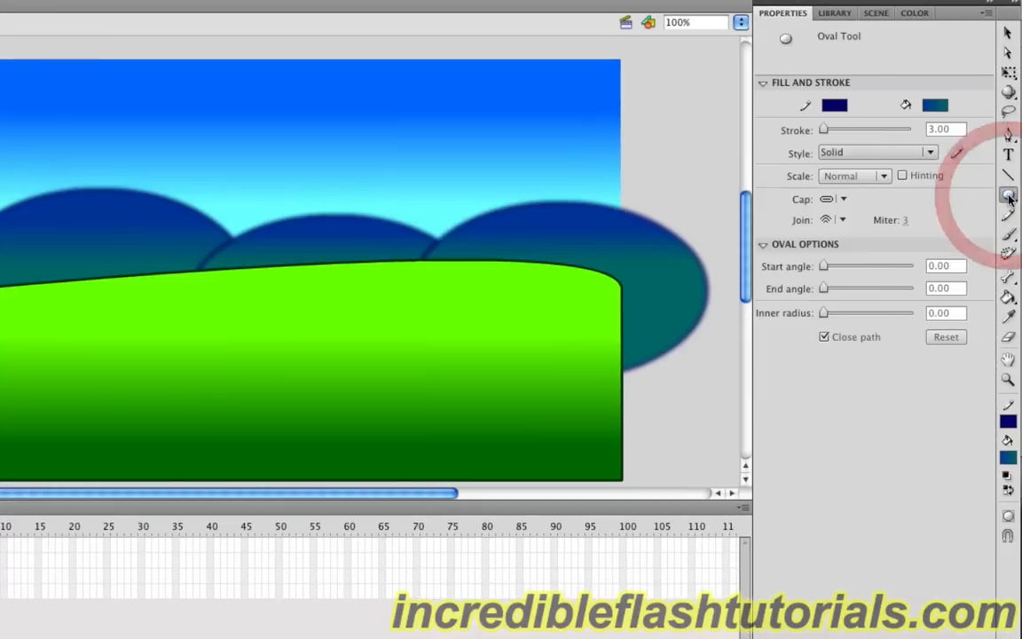
click(838, 107)
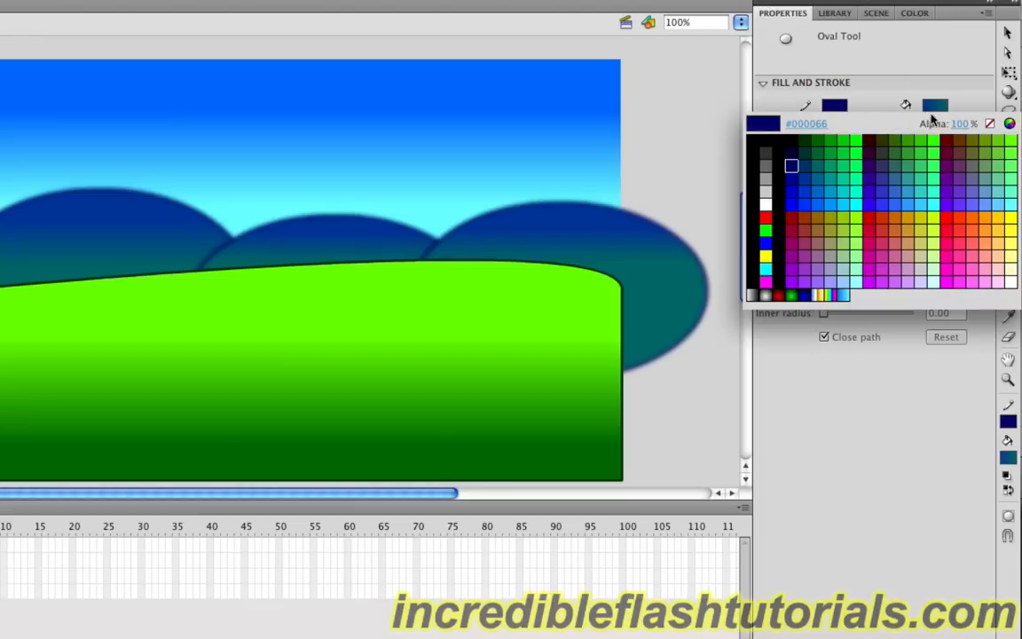
click(990, 125)
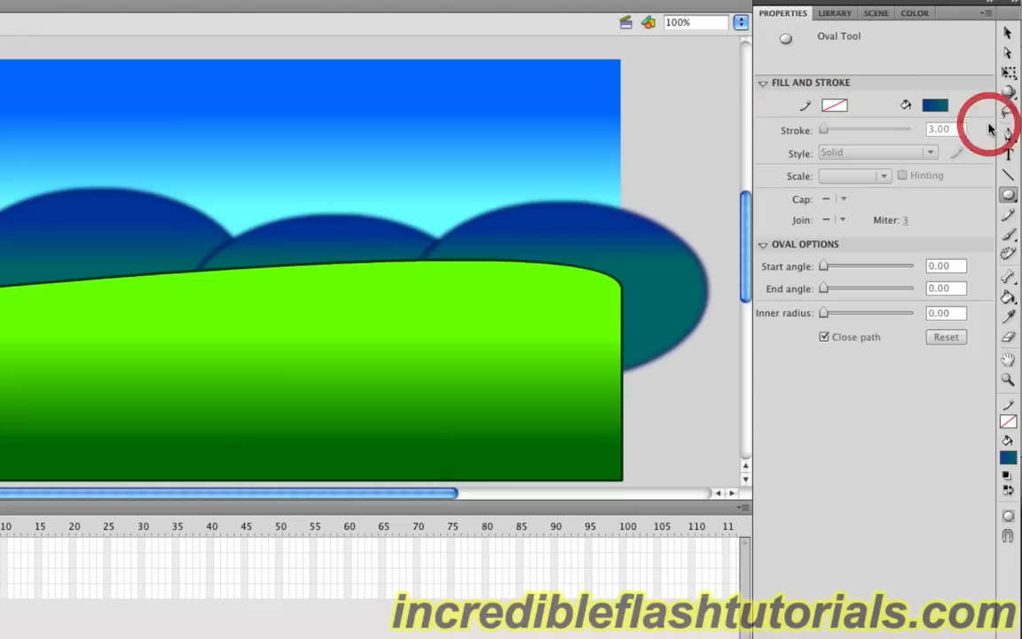
click(939, 107)
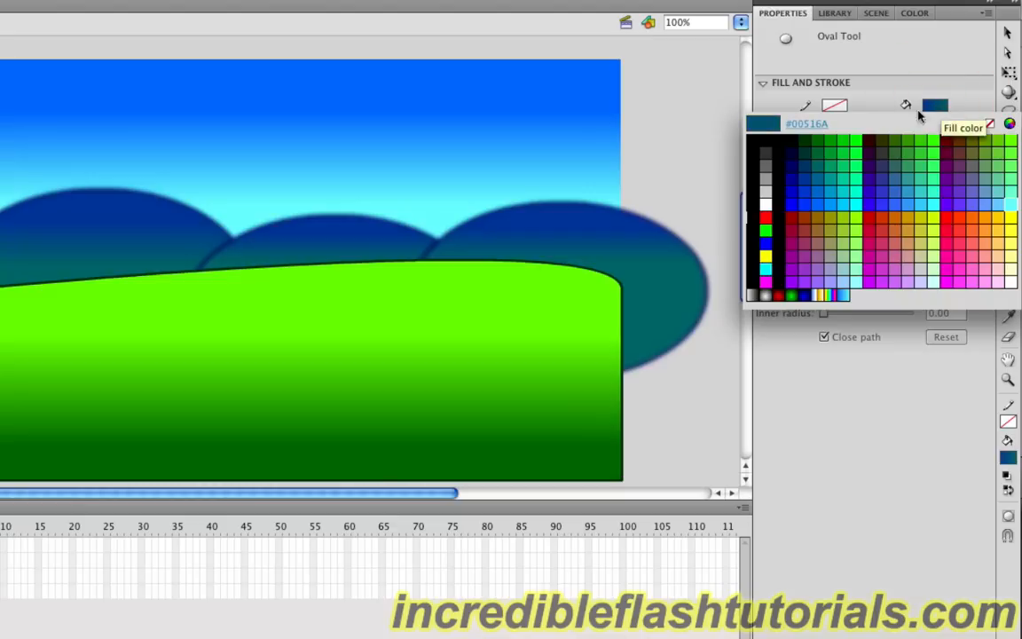
click(766, 206)
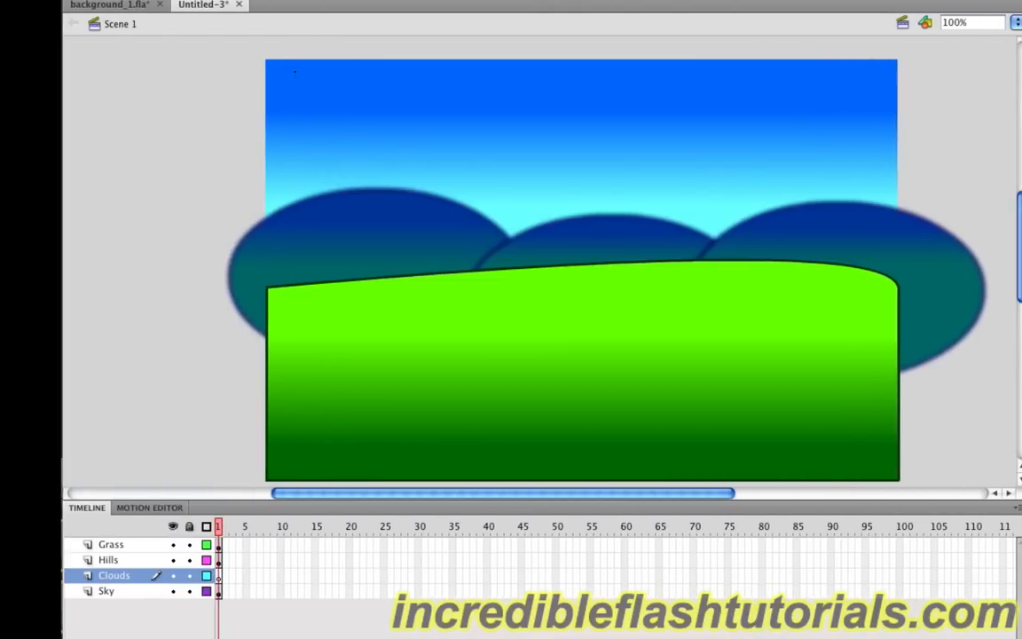
Draw a ring of overlapping white ovals in the sky's upper-left area and fill its center white, forming a cloud about 272 x 139 px
drag(282, 73, 341, 142)
drag(305, 55, 358, 102)
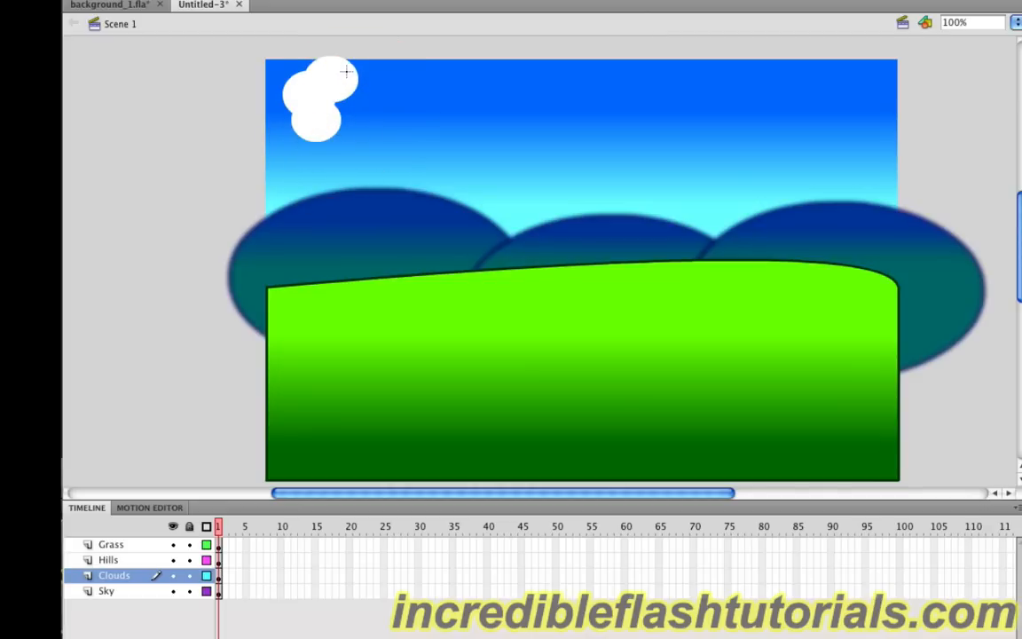
drag(346, 63, 448, 110)
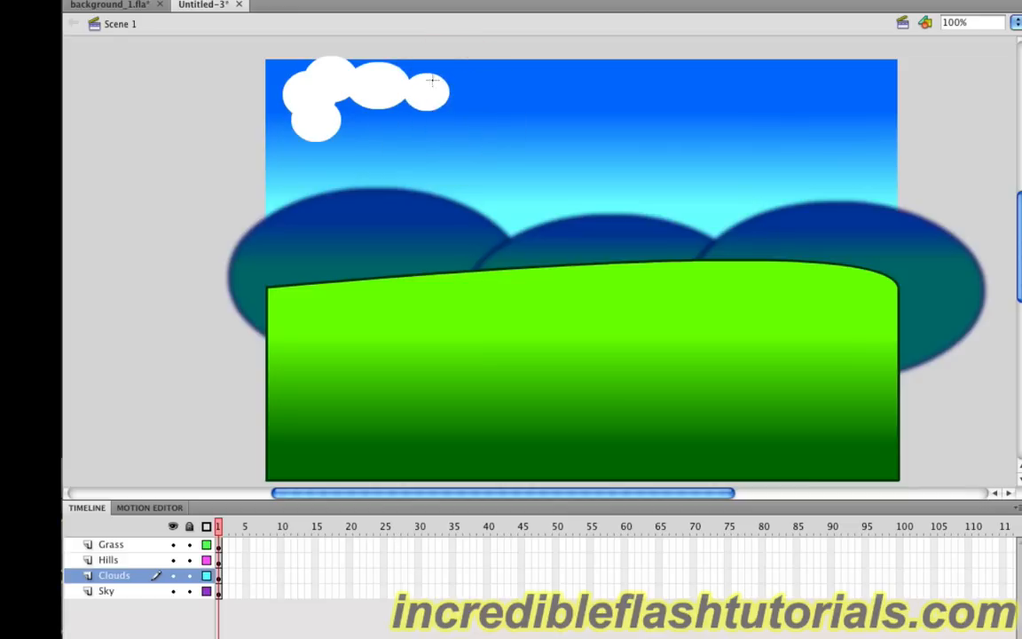
drag(436, 68, 518, 147)
drag(453, 126, 488, 169)
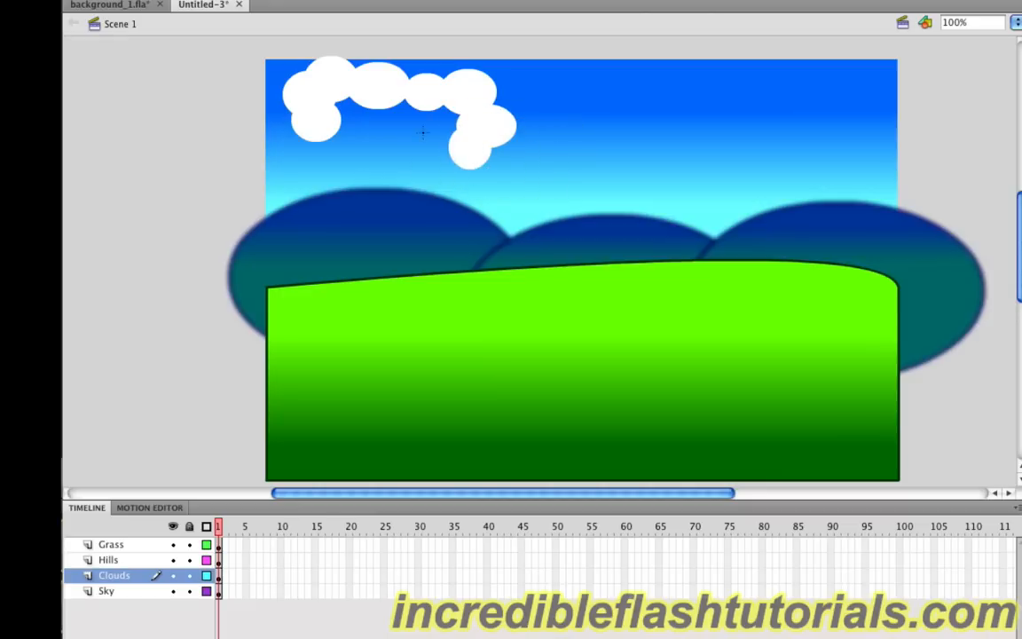
drag(393, 121, 458, 173)
drag(356, 125, 403, 166)
drag(320, 124, 369, 166)
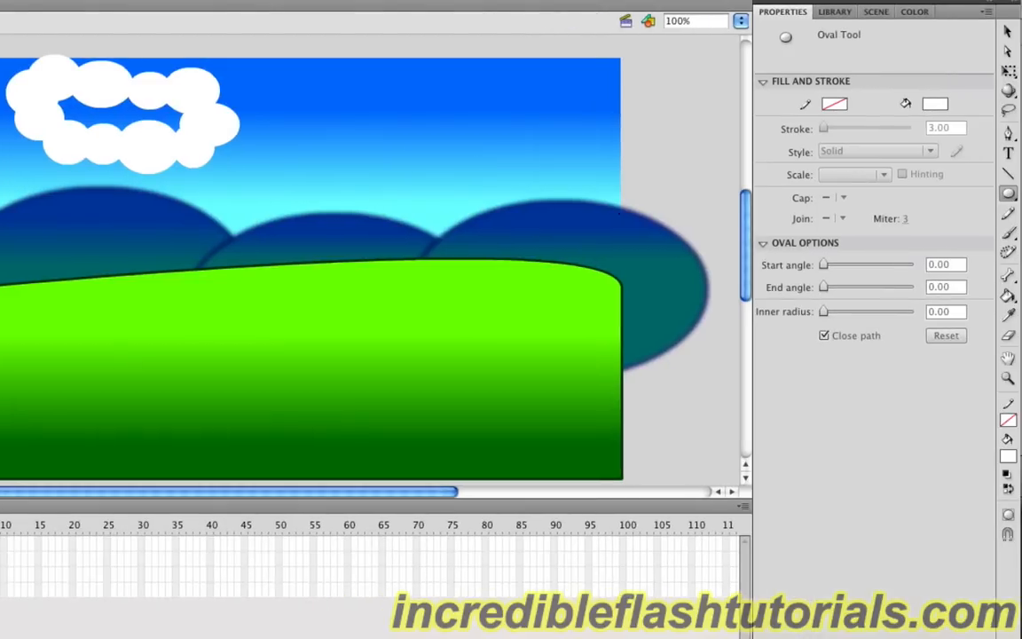
click(1009, 299)
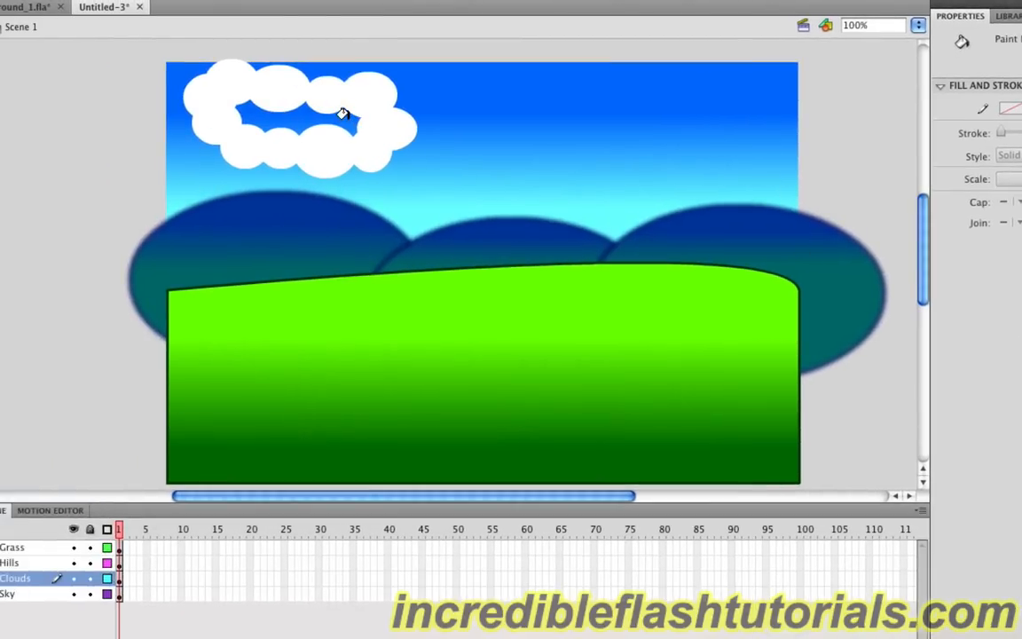
click(342, 114)
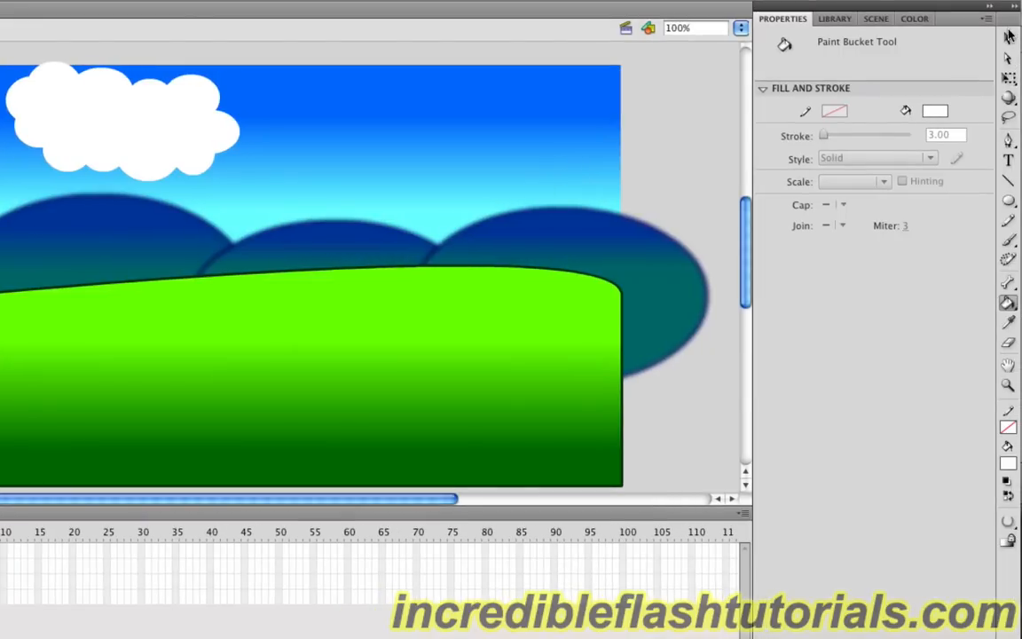
Convert the white cloud shape to a Movie Clip symbol named Cloud 1
click(1009, 39)
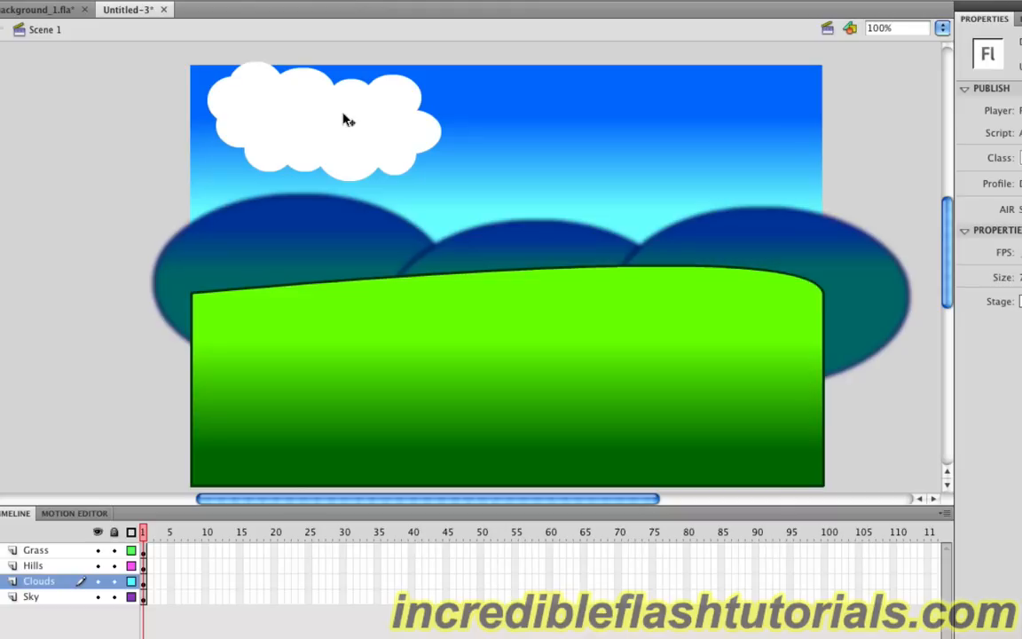
click(346, 118)
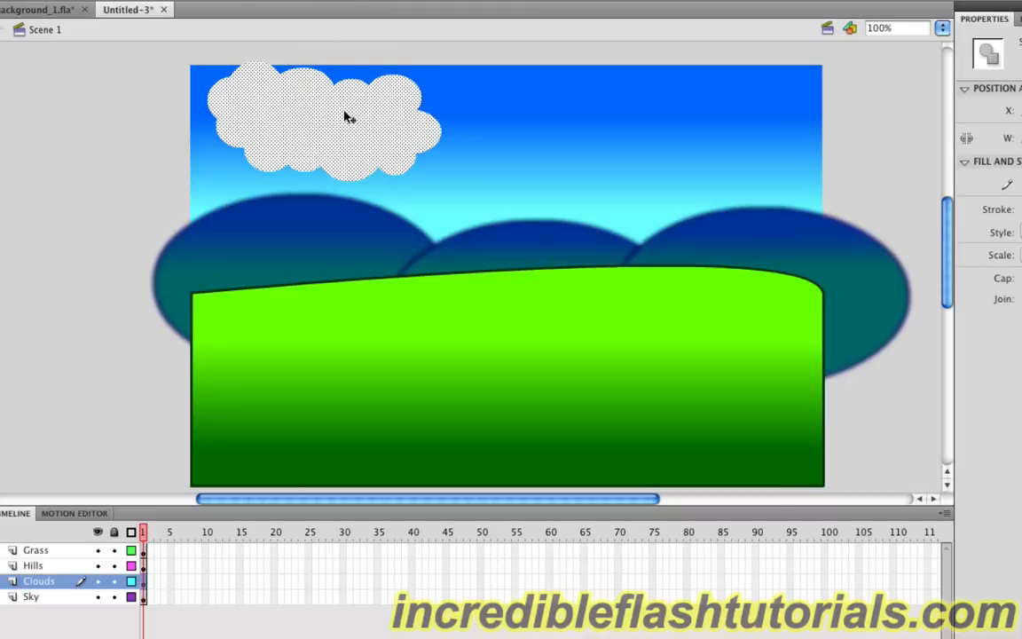
key(F8)
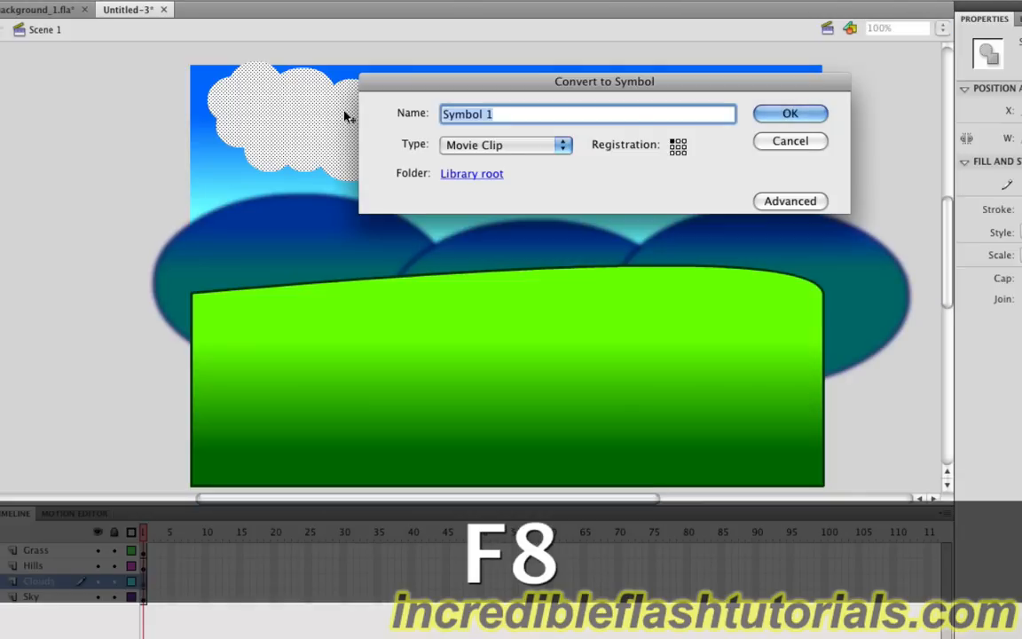
text(Cloud 1)
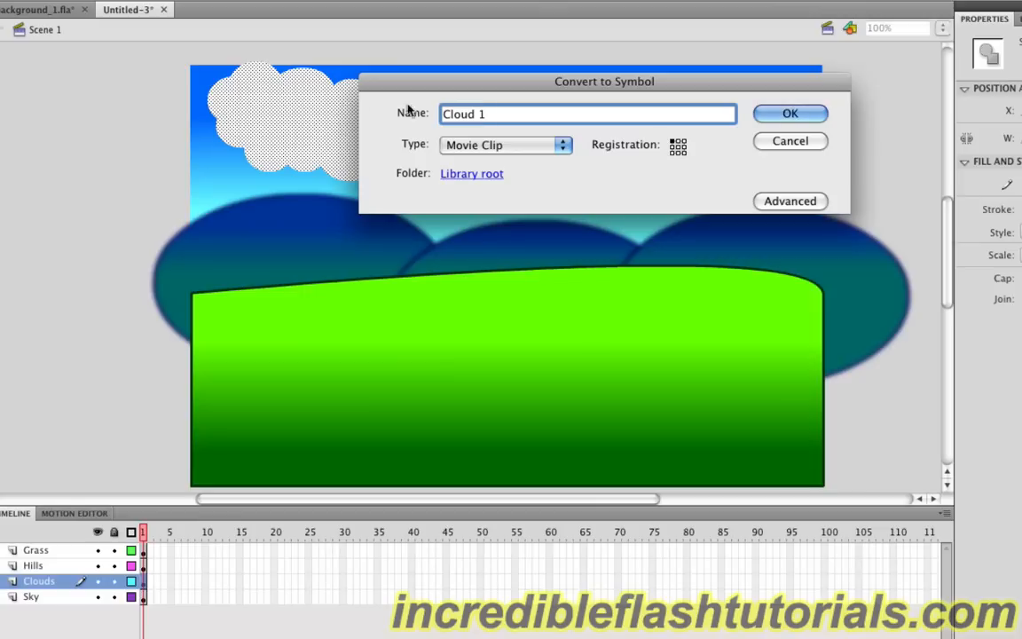
click(815, 116)
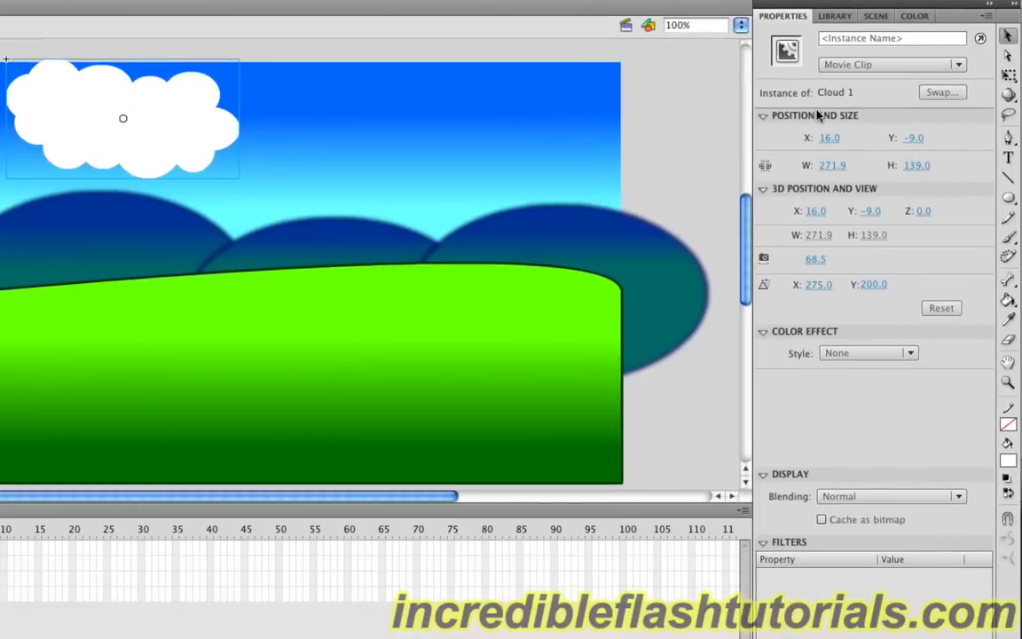
Flatten and slightly widen the Cloud 1 movie clip to about 296 x 93 px with Free Transform, and deselect it
click(1009, 79)
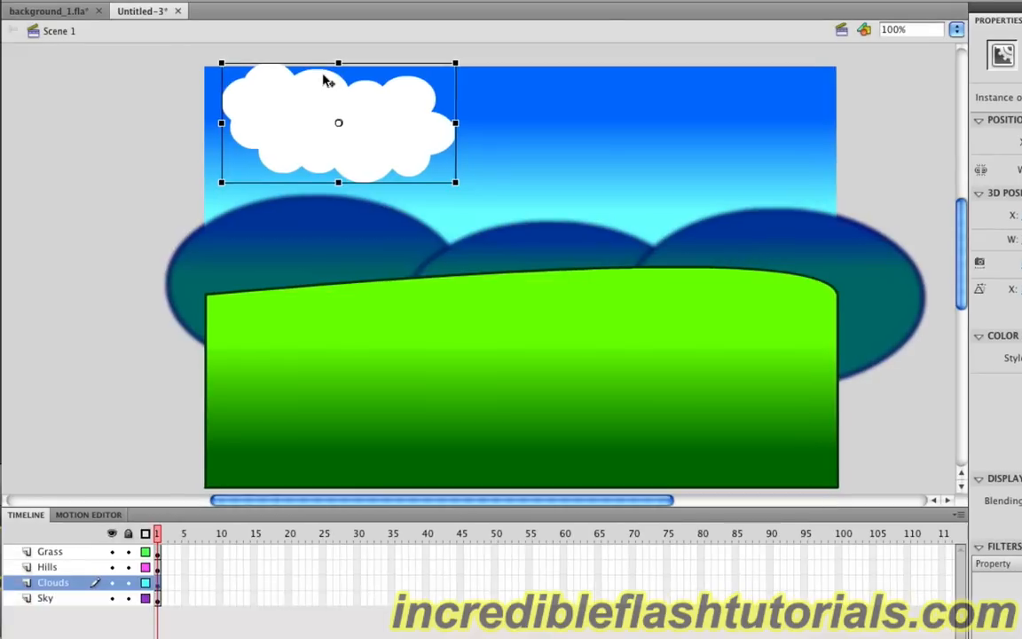
drag(340, 60, 337, 81)
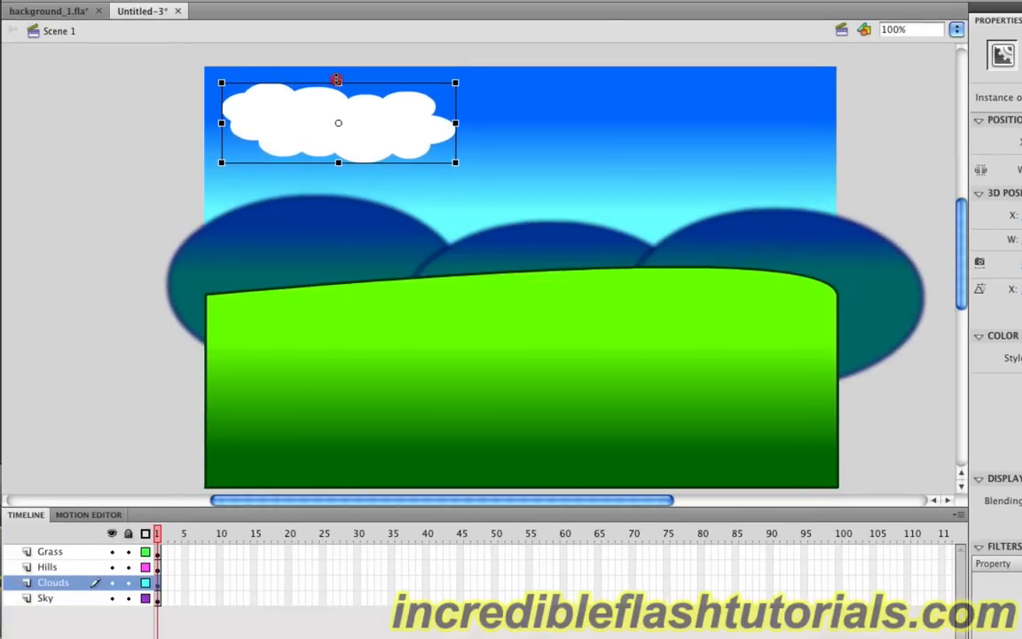
drag(457, 124, 466, 123)
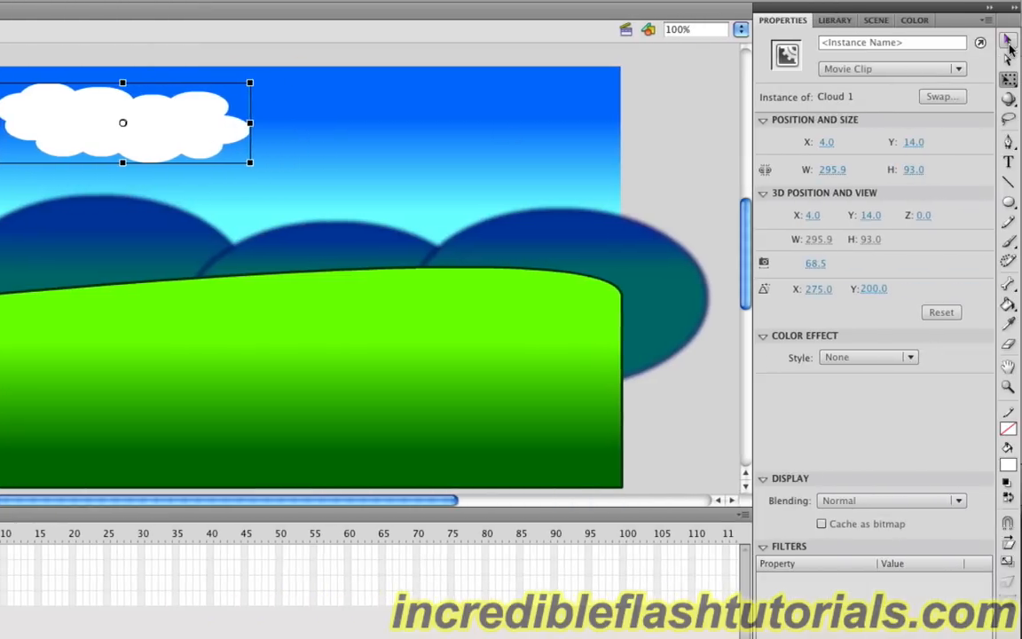
click(1007, 41)
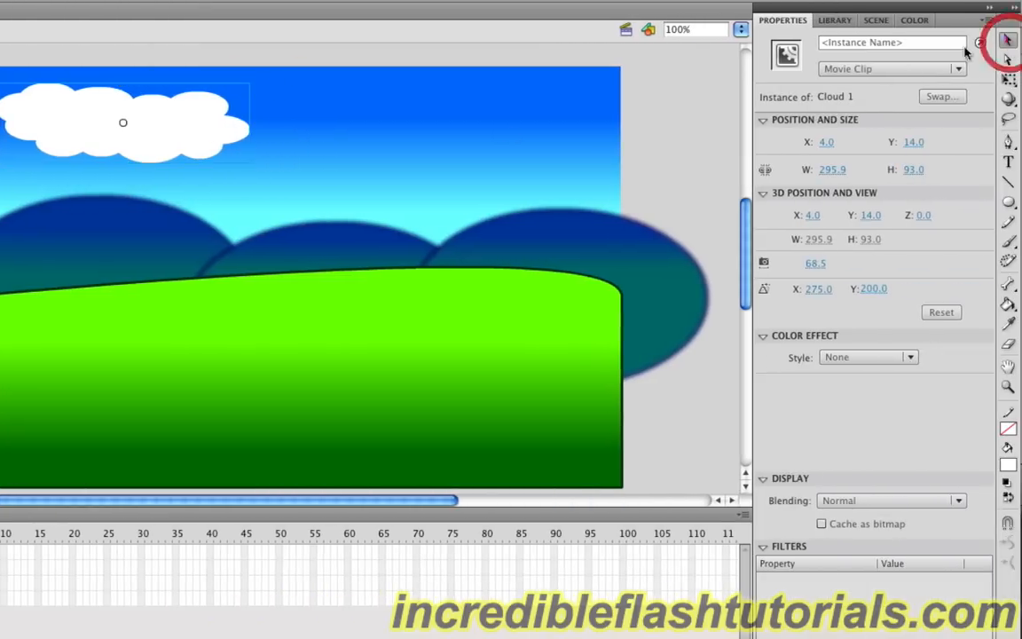
click(693, 134)
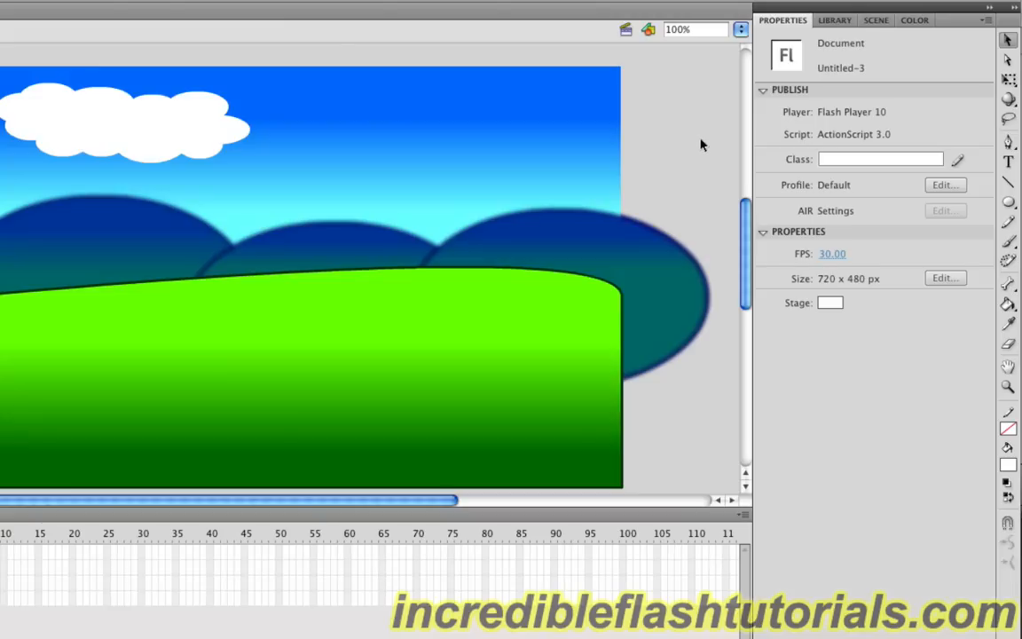
Draw a second cloud about 258 x 148 px from overlapping white ovals in the sky's upper-right area and fill its interior gaps white
click(1008, 203)
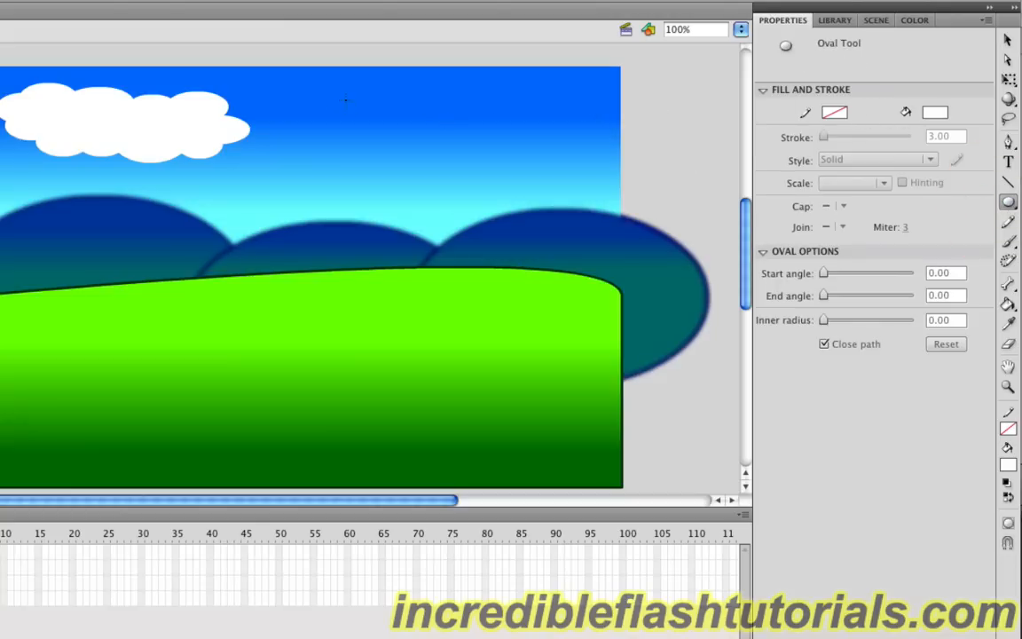
mouse_move(341, 82)
mouse_down()
mouse_move(385, 108)
mouse_move(393, 128)
mouse_move(345, 112)
mouse_move(430, 188)
mouse_up()
drag(384, 77, 473, 132)
drag(463, 76, 563, 147)
drag(486, 129, 541, 182)
drag(462, 151, 514, 196)
drag(413, 159, 483, 200)
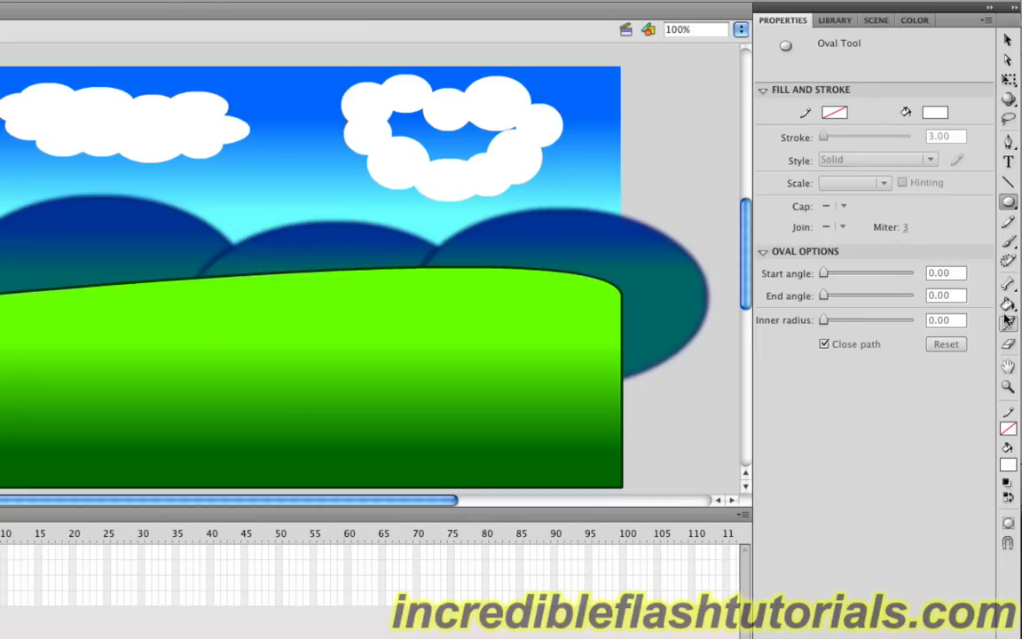
key(k)
click(432, 138)
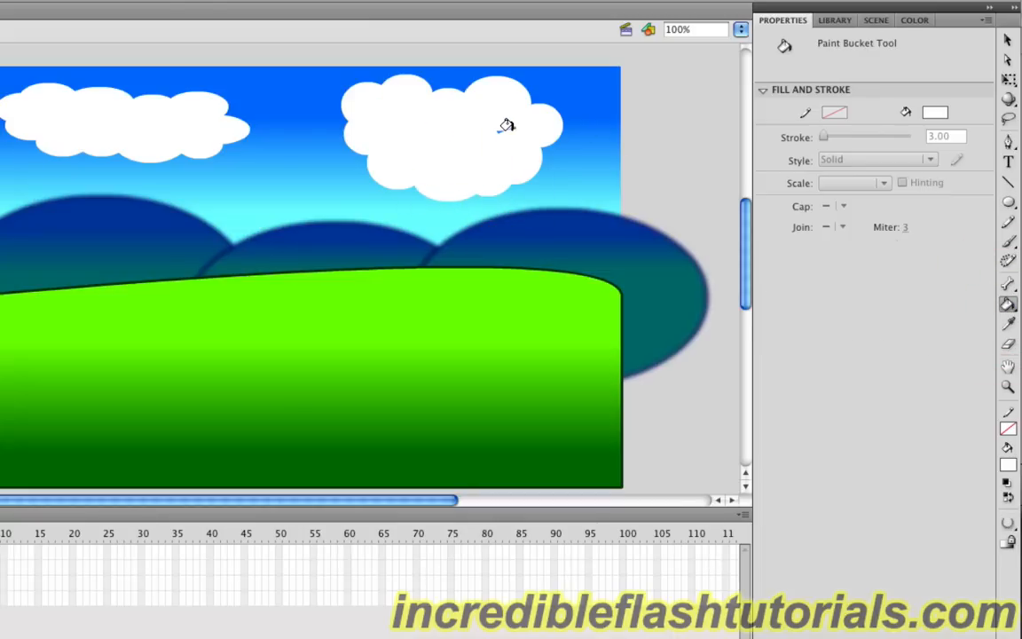
click(514, 127)
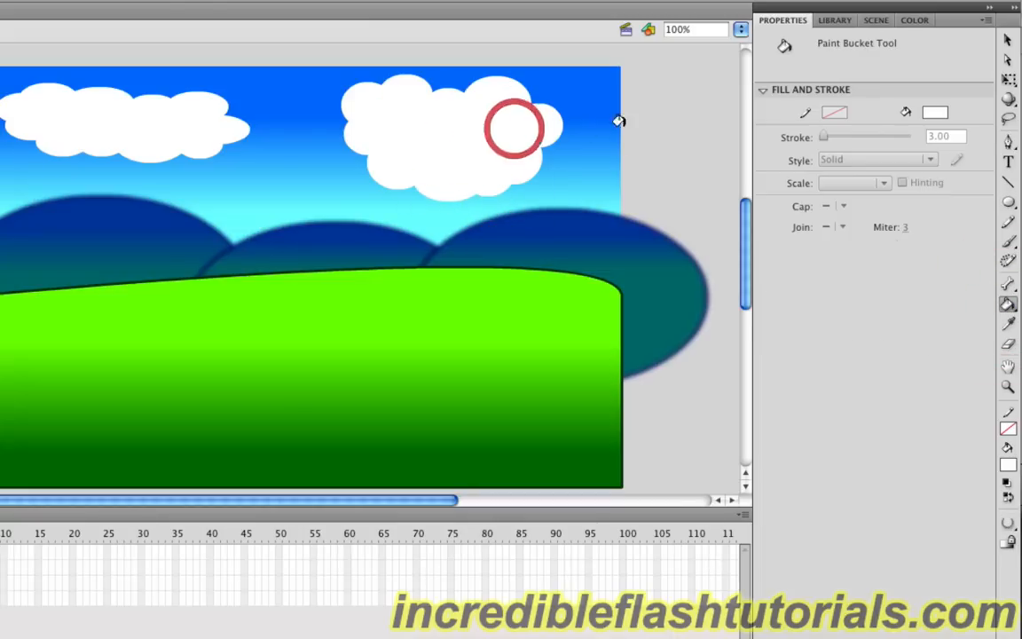
Convert the second cloud to a Movie Clip symbol named Cloud 2 and move it right to about X 445, Y 0
click(1007, 40)
click(532, 114)
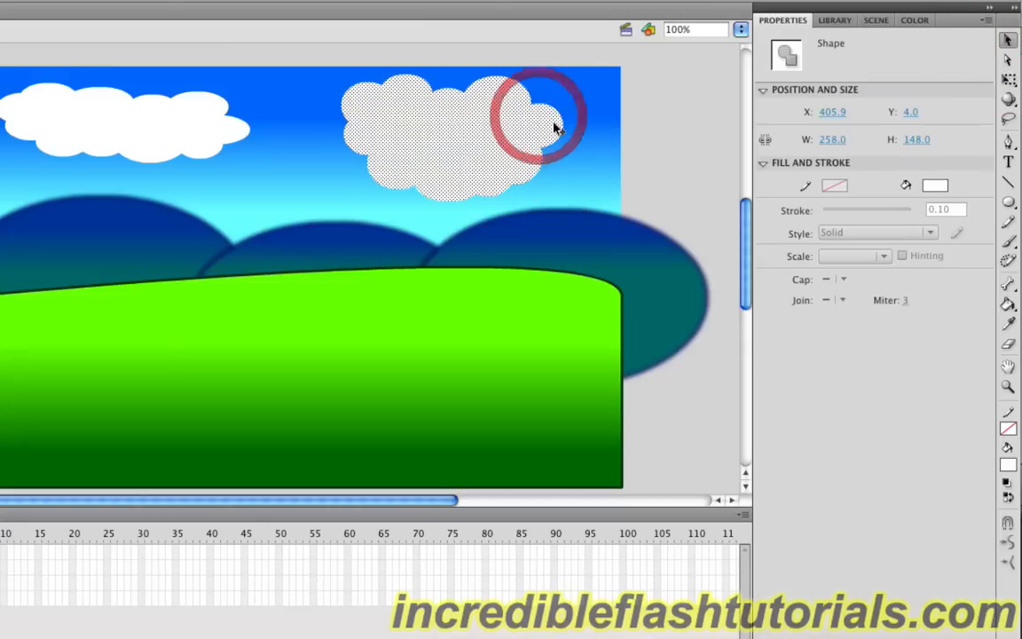
key(F8)
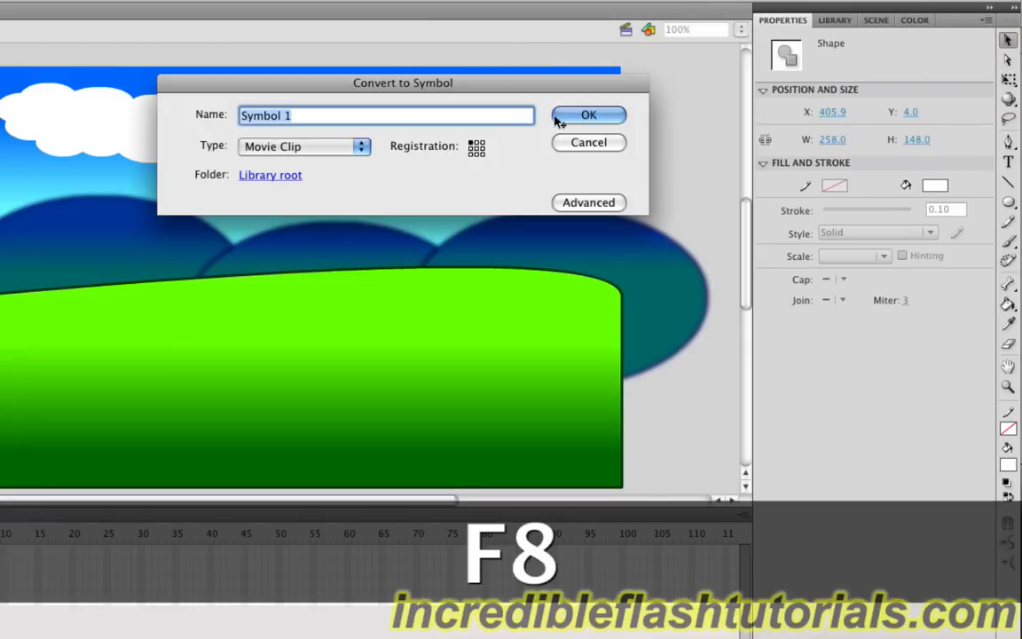
text(Cloud 2)
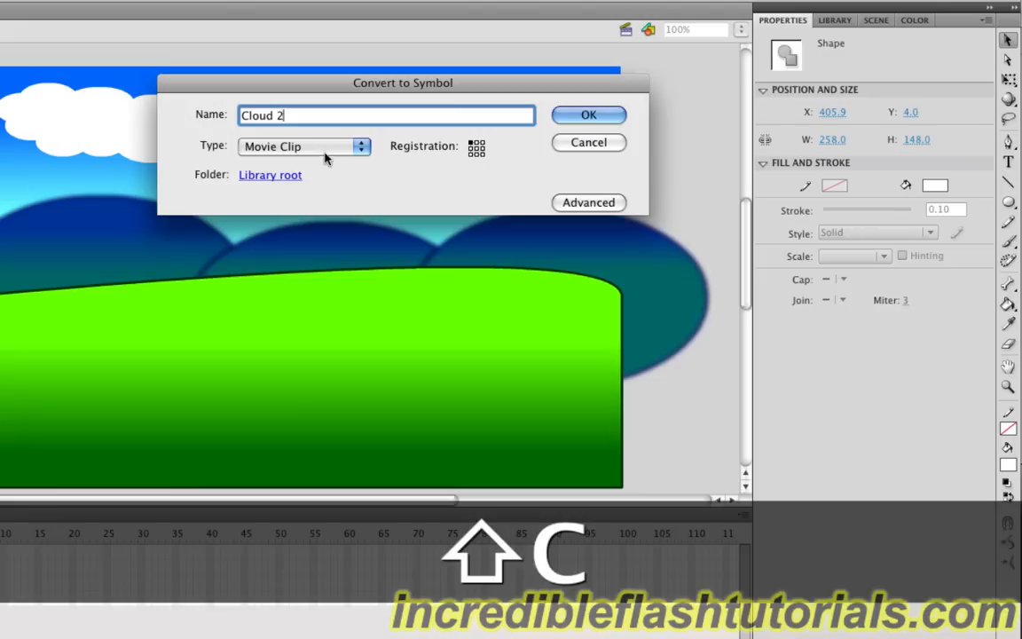
click(596, 114)
drag(486, 142, 519, 136)
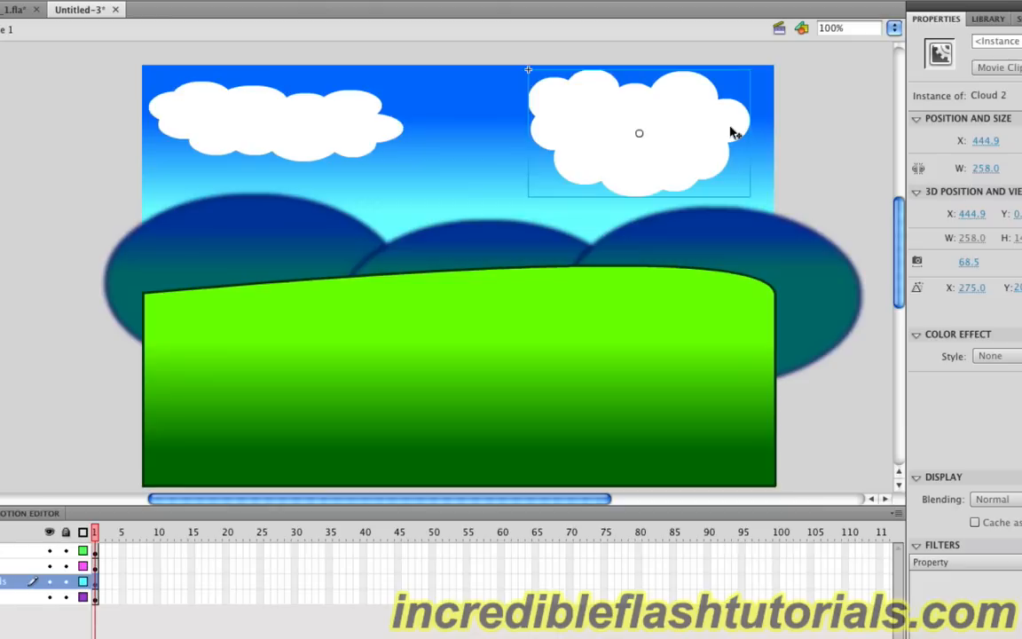
Apply a Blur filter with High quality to both cloud movie clips together
click(701, 126)
shift+click(326, 126)
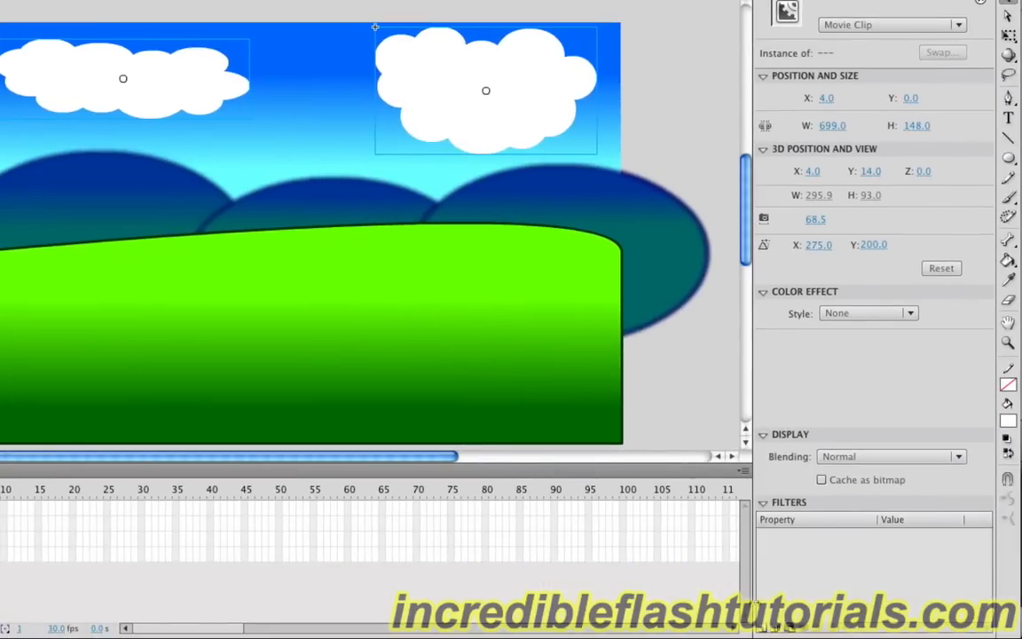
click(763, 628)
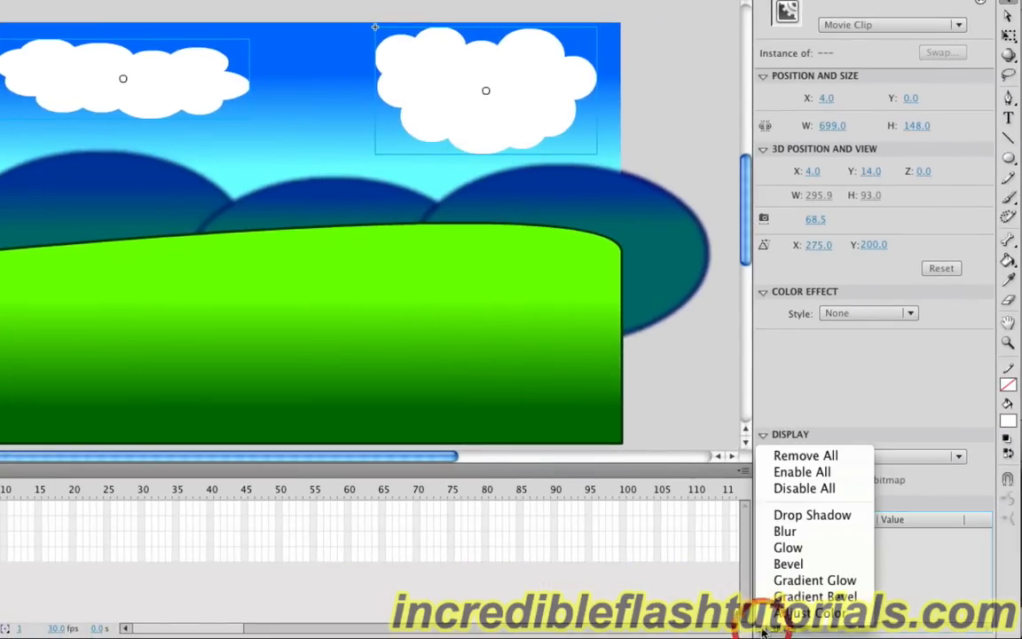
click(810, 532)
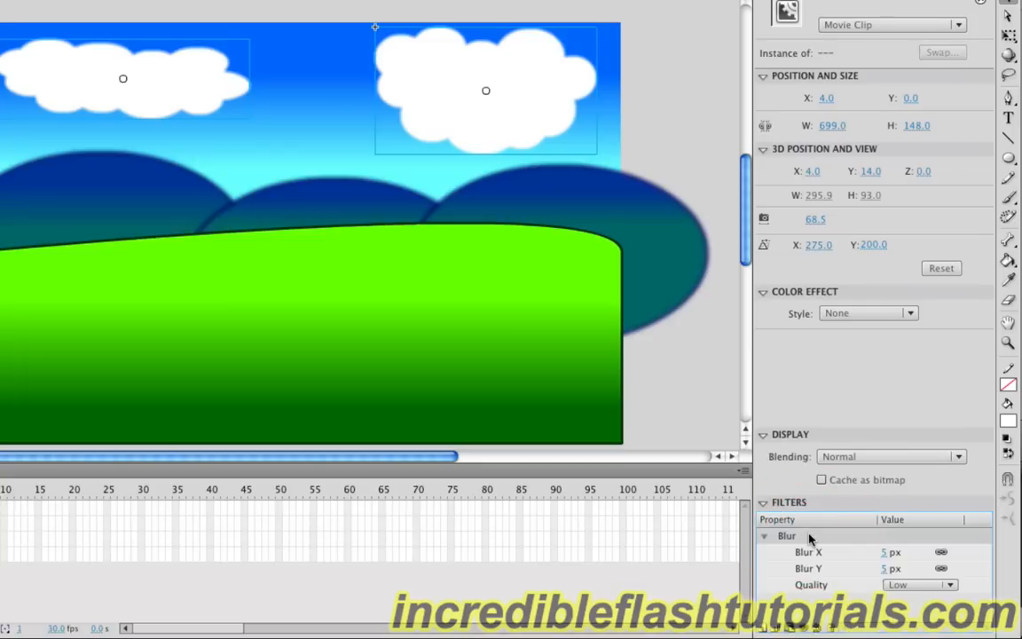
click(925, 585)
click(928, 587)
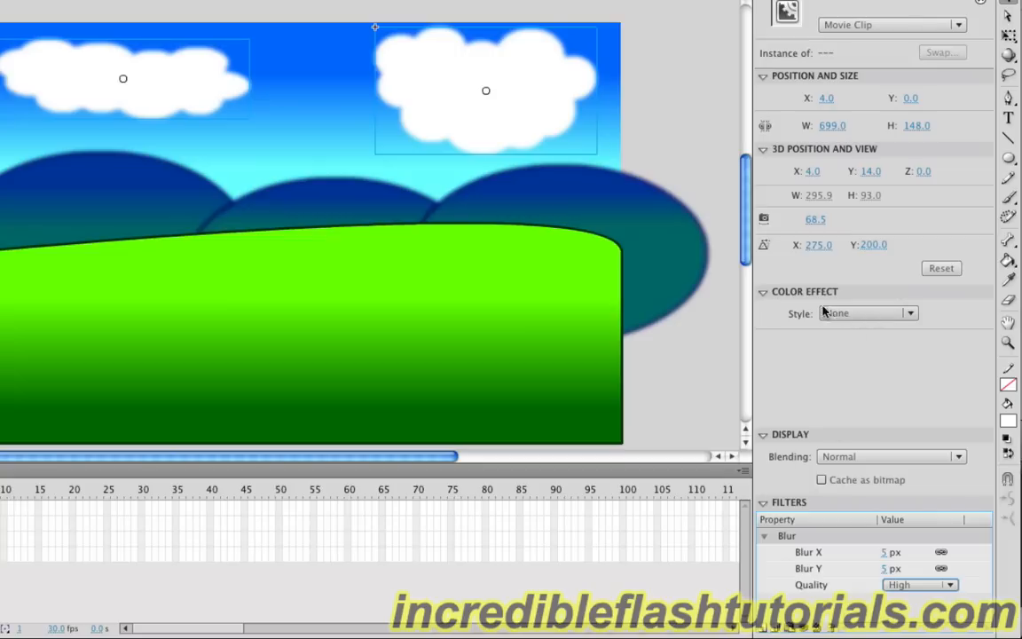
Give both clouds an Alpha color effect of 65% and deselect them
click(897, 316)
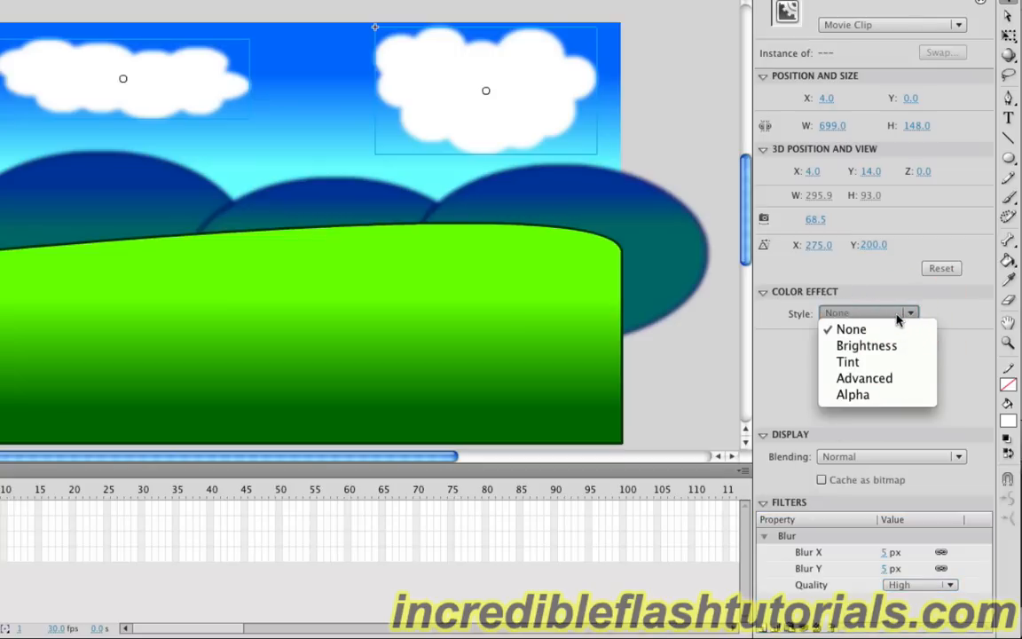
click(878, 399)
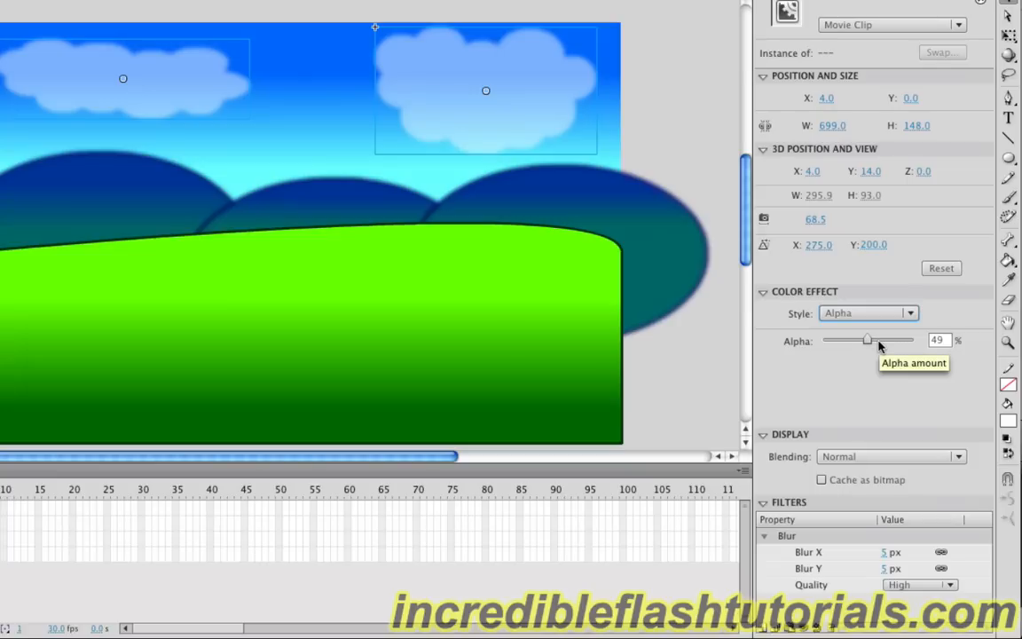
drag(866, 342, 883, 343)
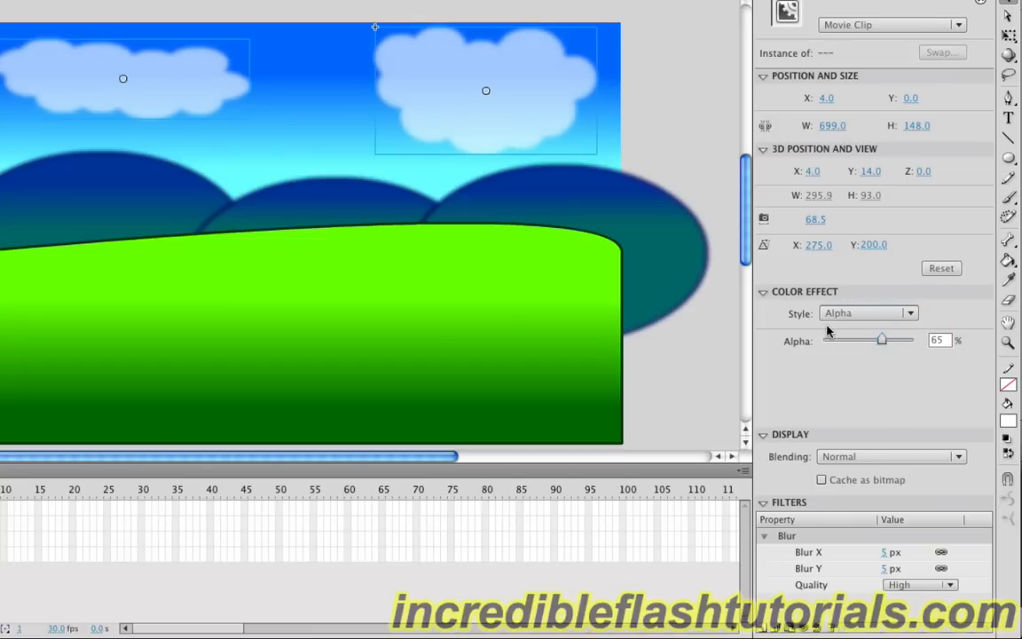
click(684, 96)
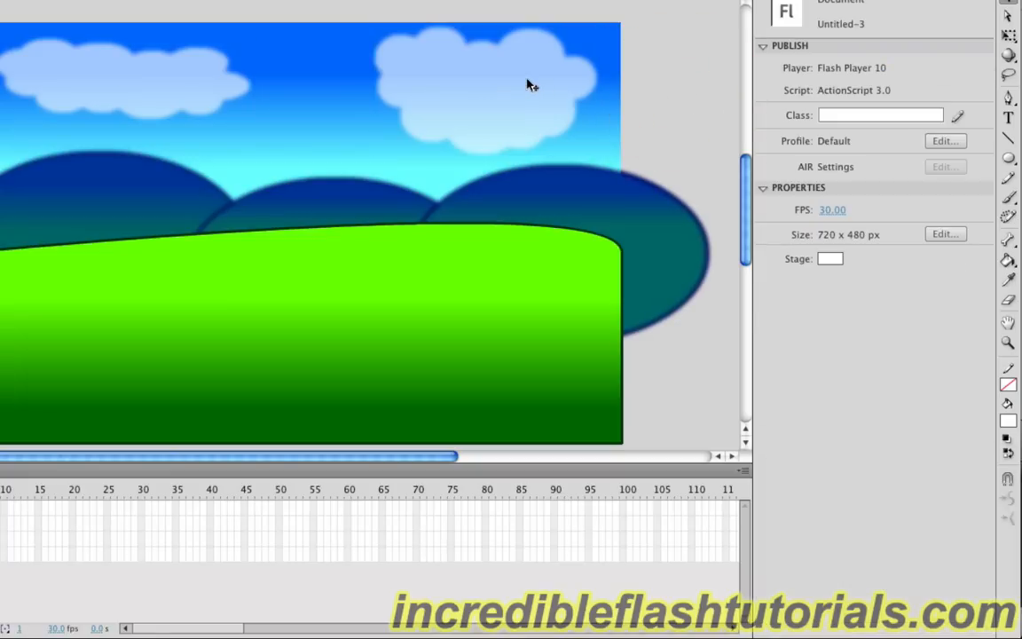
Raise the Cloud 2 movie clip's Alpha to 84%, nudge it slightly left and deselect it
click(527, 84)
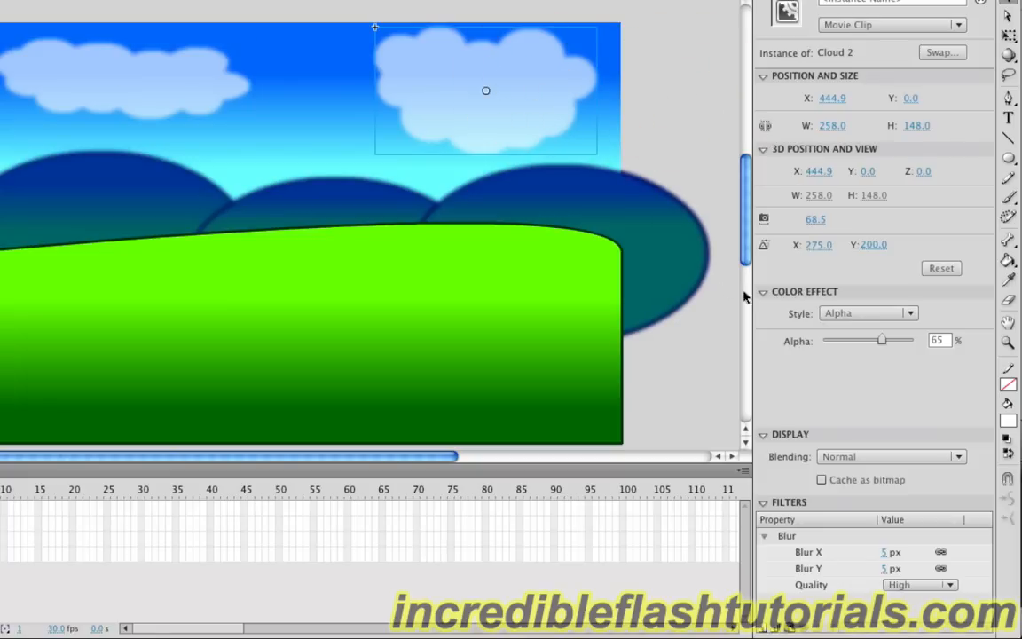
drag(884, 343, 899, 342)
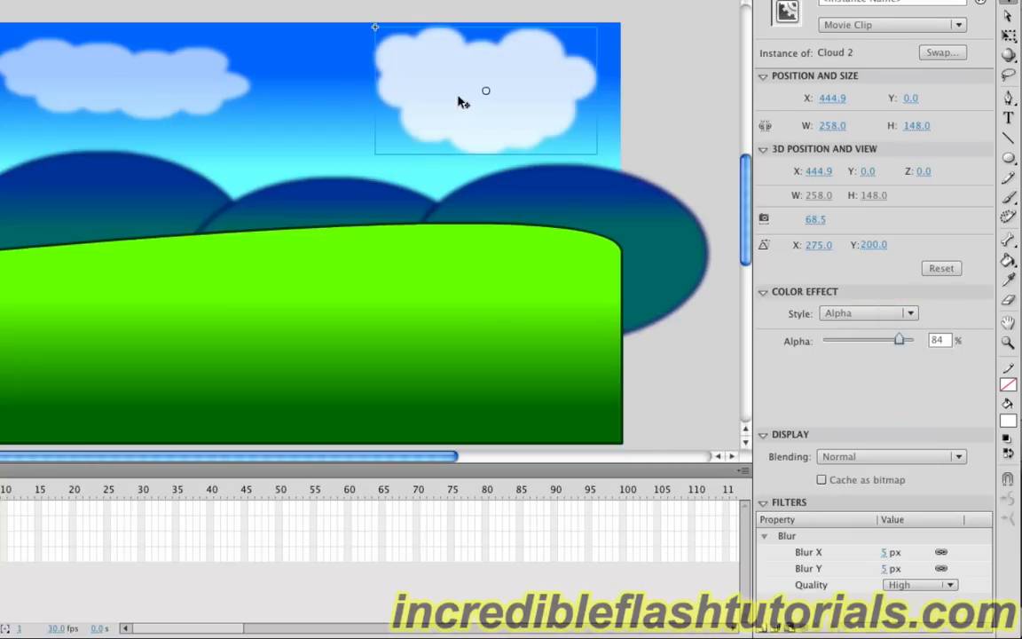
drag(463, 101, 452, 100)
click(657, 89)
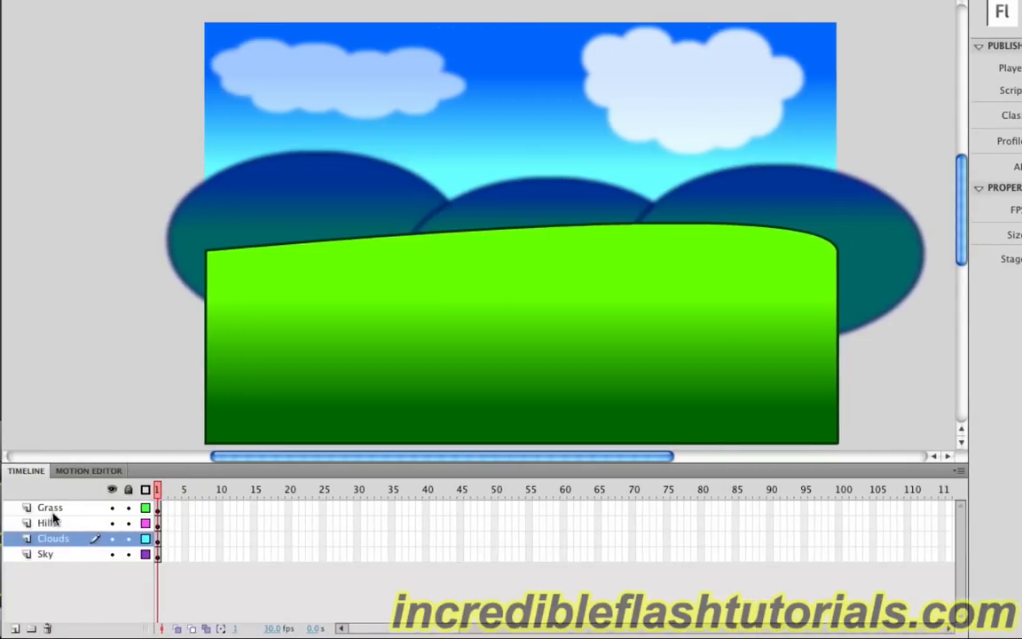
Add a new layer above the Grass layer and name it Fence
click(55, 509)
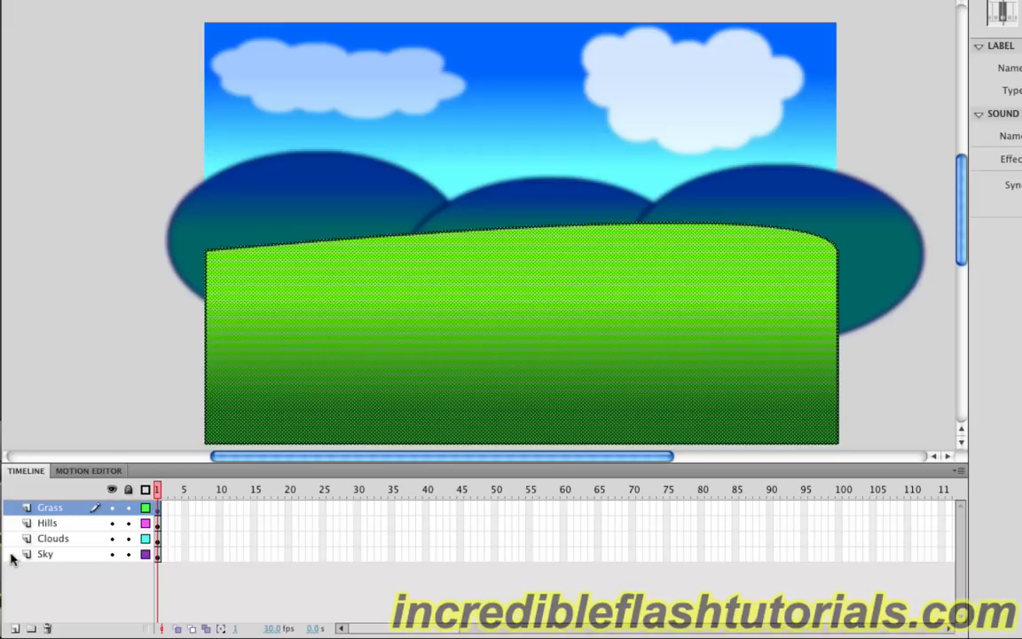
click(15, 629)
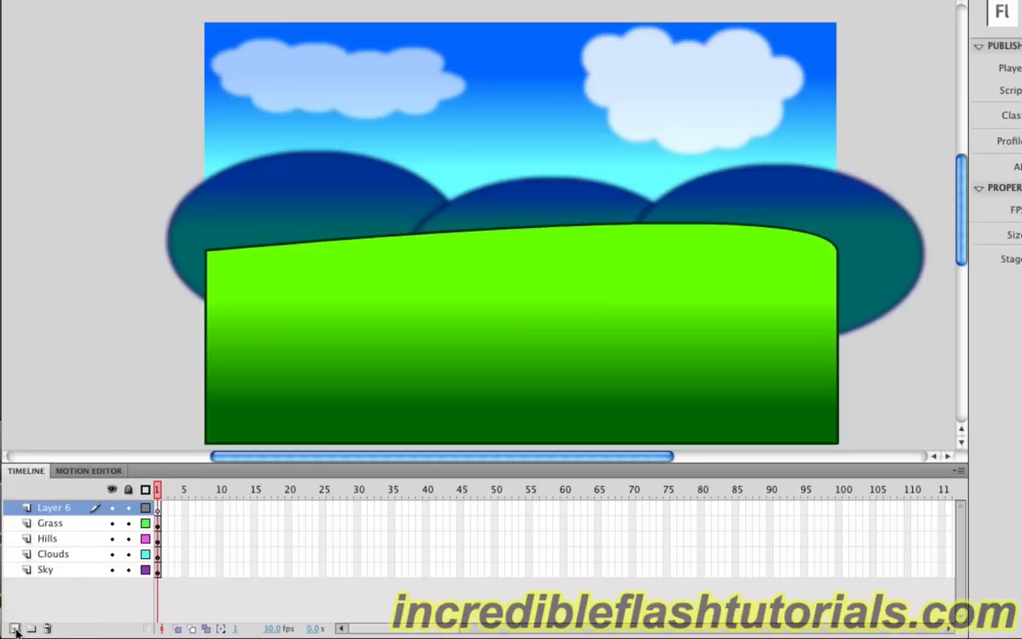
double_click(55, 508)
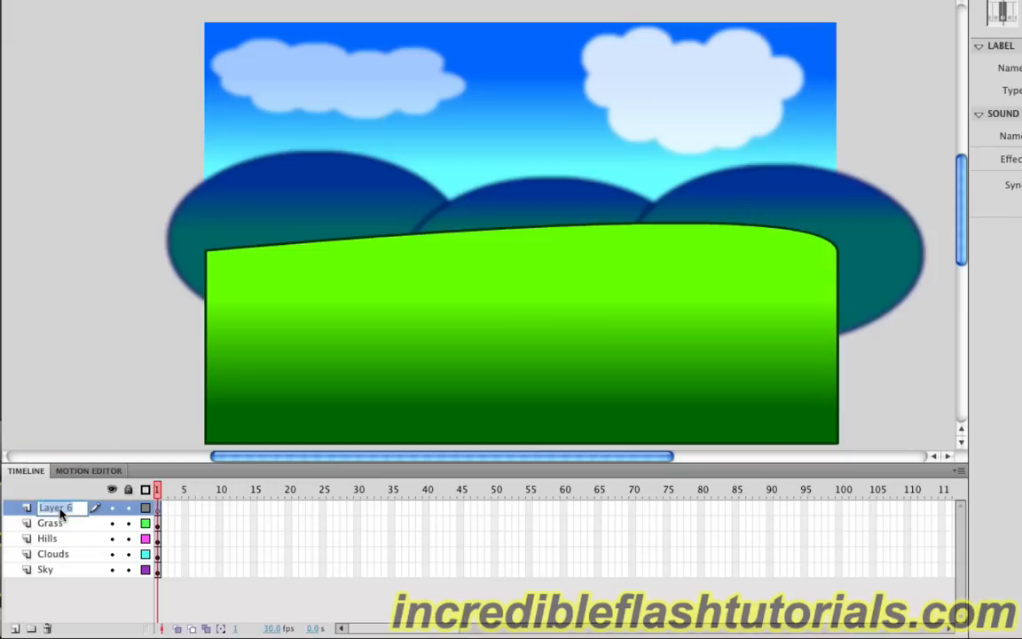
text(Fence)
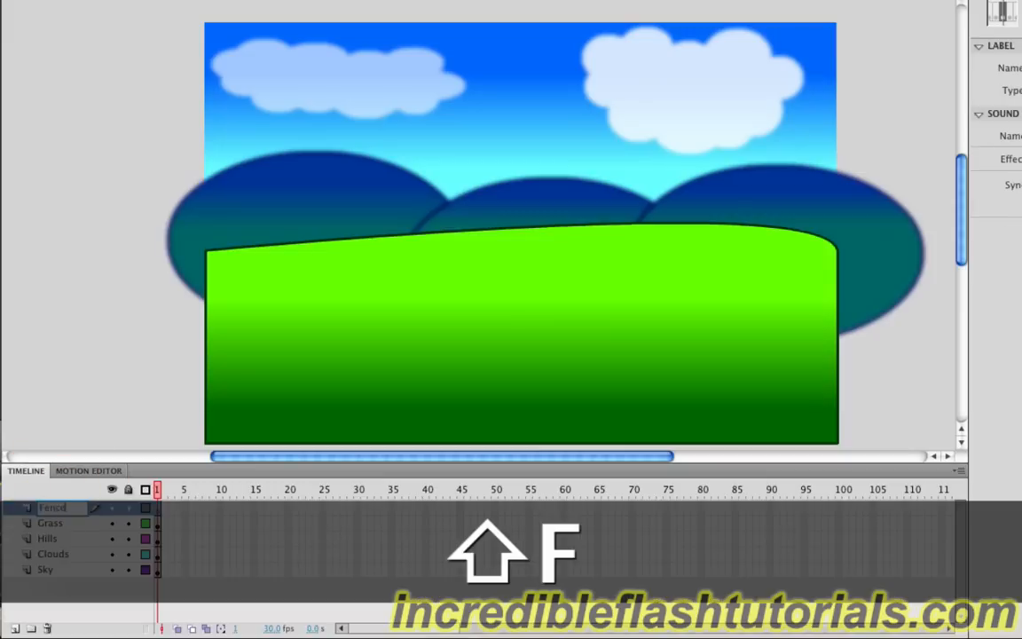
key(Return)
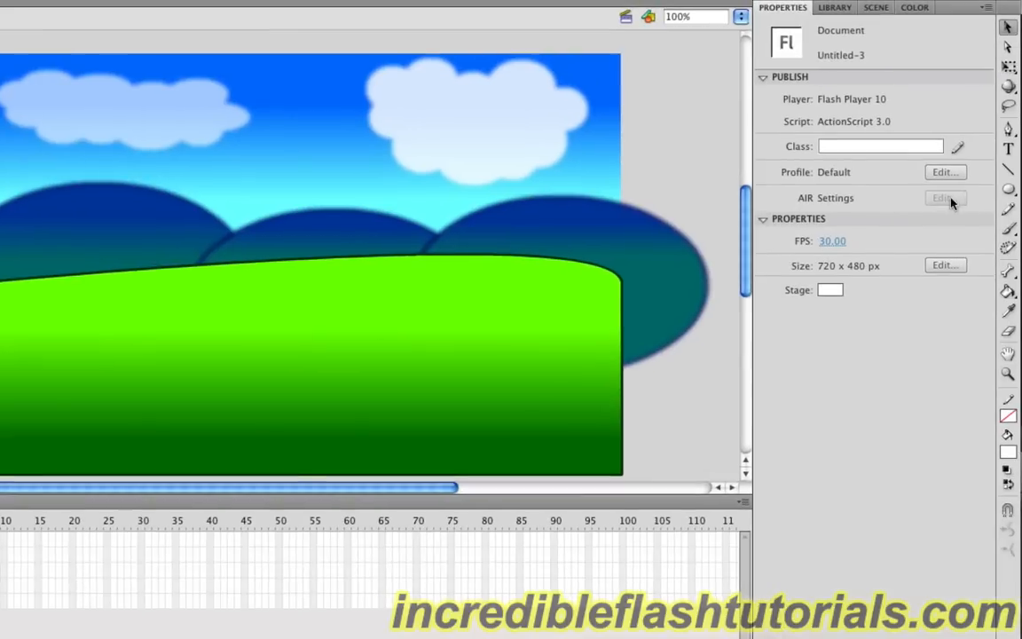
Draw a tall, narrow rectangular fence post off the stage, left of the hills, with a dark brown stroke and reddish-brown fill
click(1009, 190)
drag(1010, 193, 931, 193)
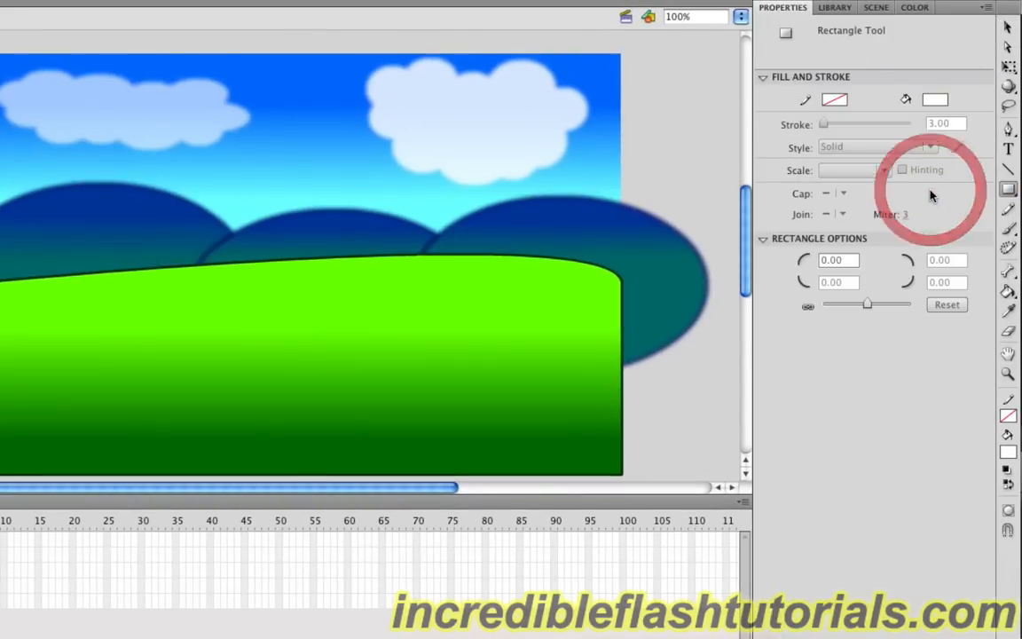
click(836, 101)
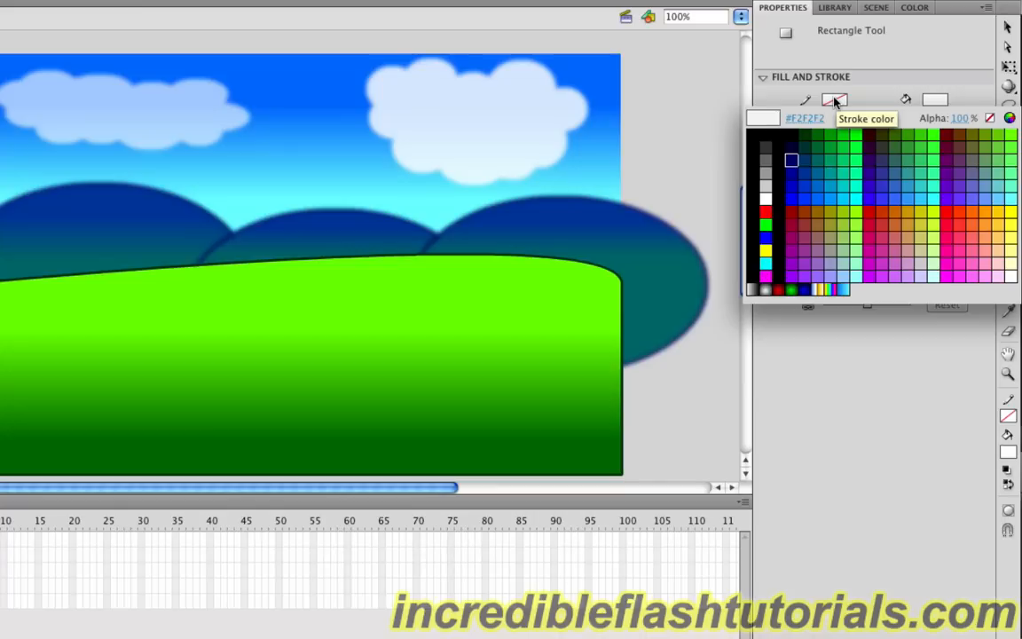
click(883, 133)
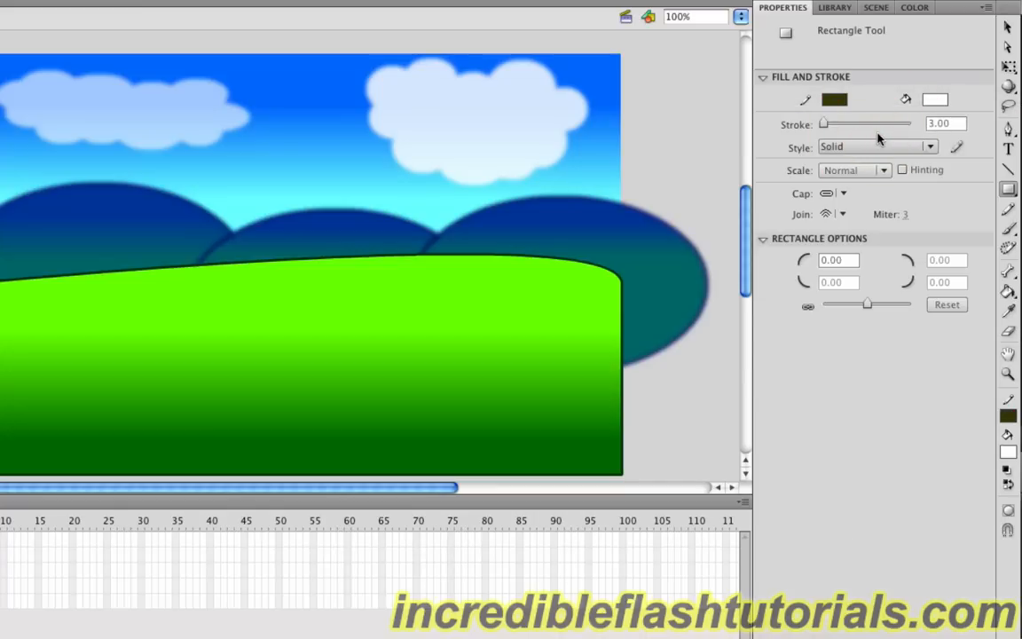
click(934, 103)
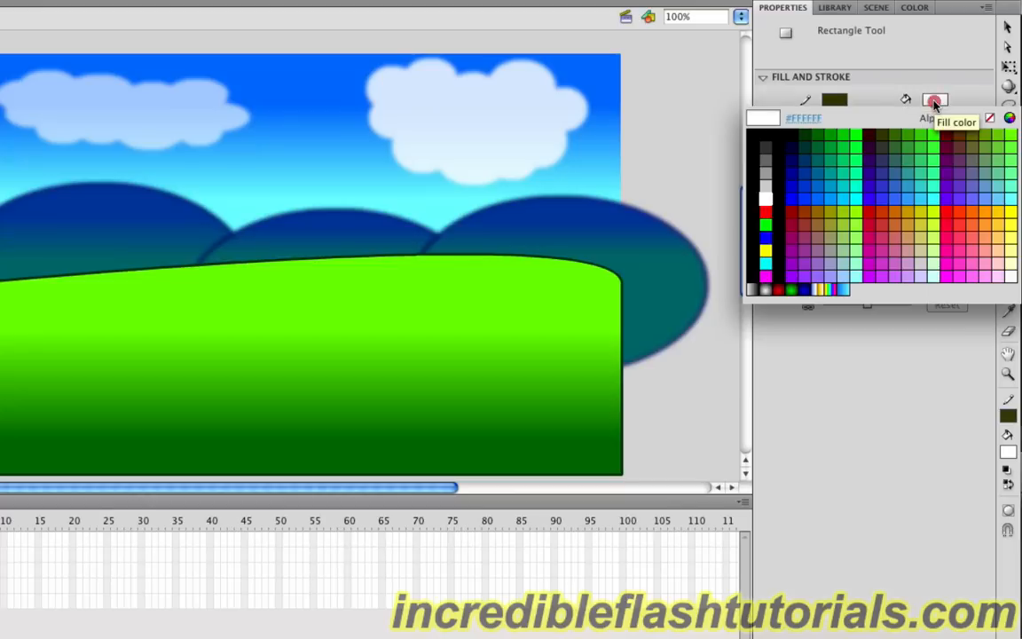
click(825, 229)
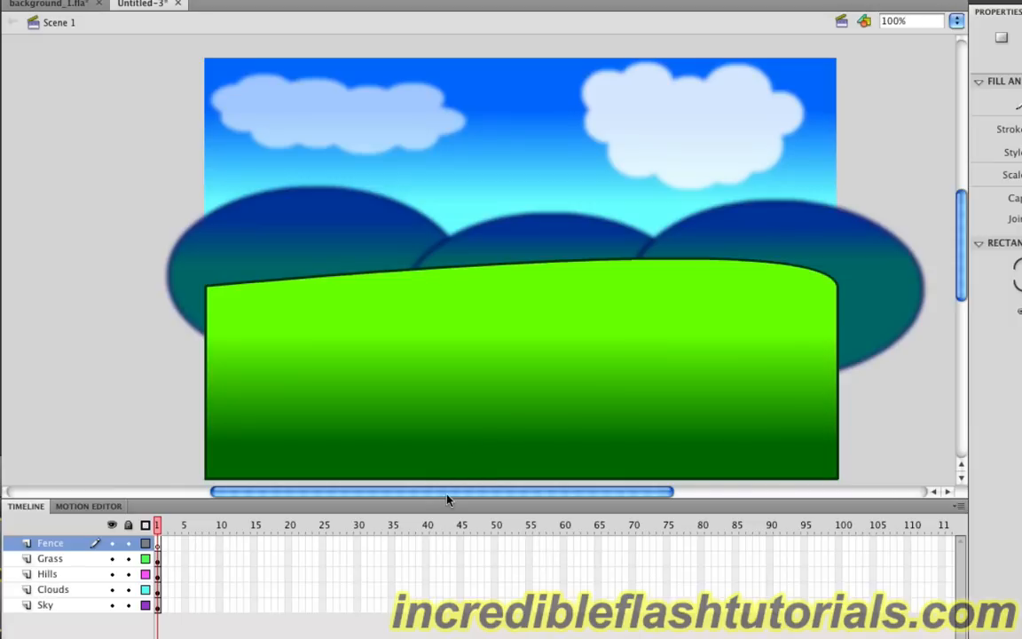
drag(451, 498, 360, 498)
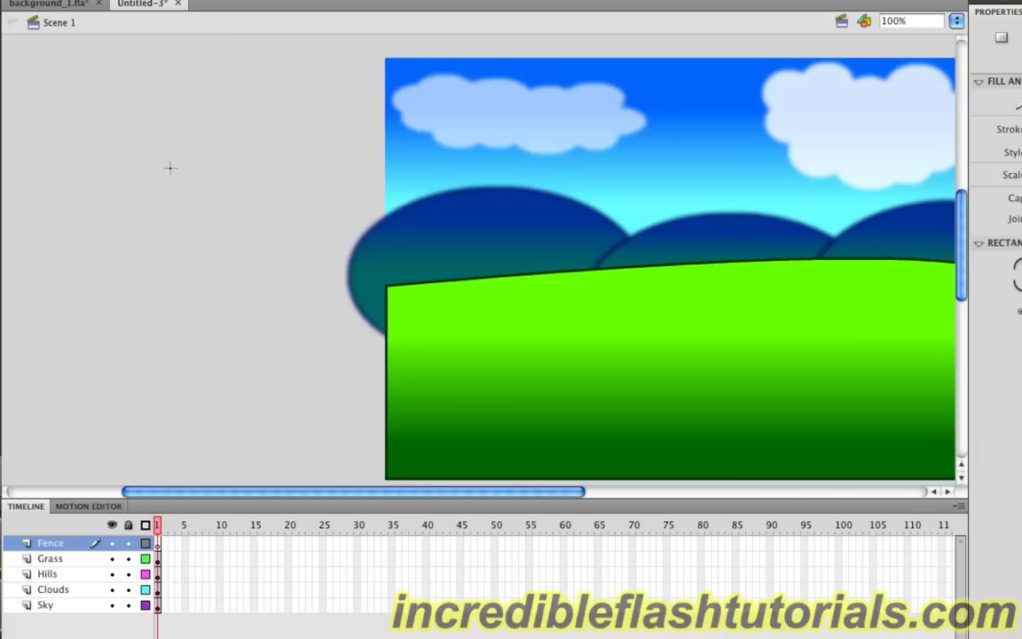
mouse_move(165, 162)
mouse_down()
mouse_move(177, 230)
mouse_move(176, 342)
mouse_move(189, 356)
mouse_move(182, 350)
mouse_up()
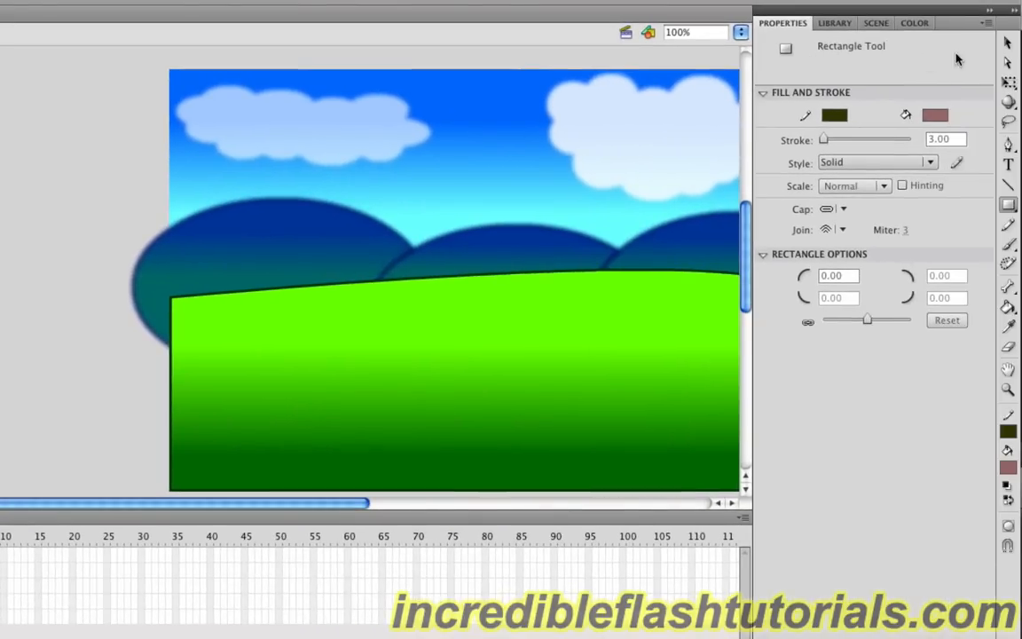
Reshape the fence post by bending both long sides slightly to the left and rounding its top edge upward
click(1008, 43)
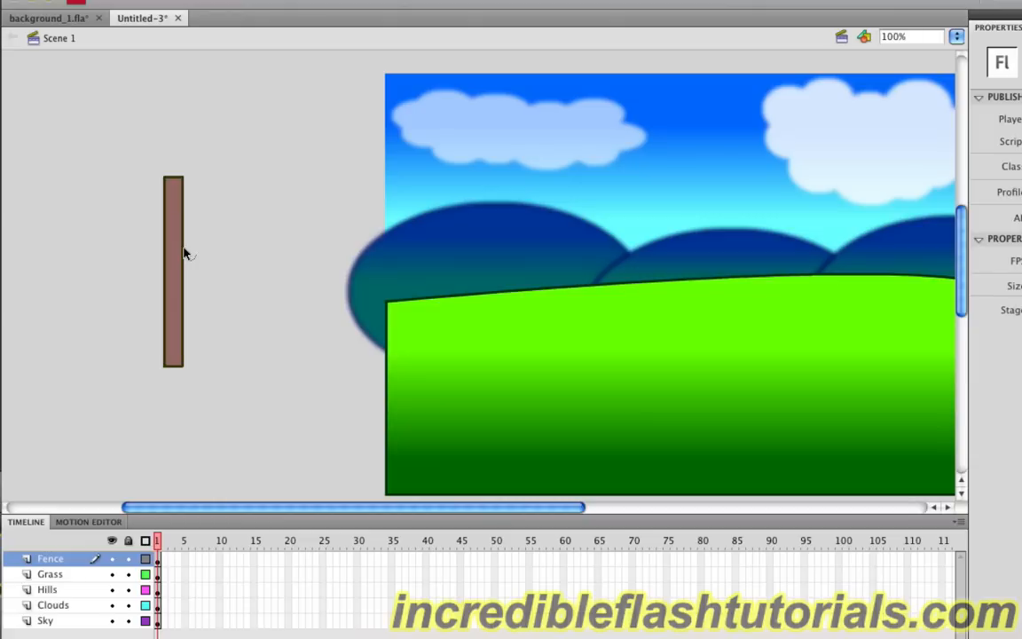
click(183, 253)
drag(180, 255, 178, 255)
drag(174, 179, 172, 170)
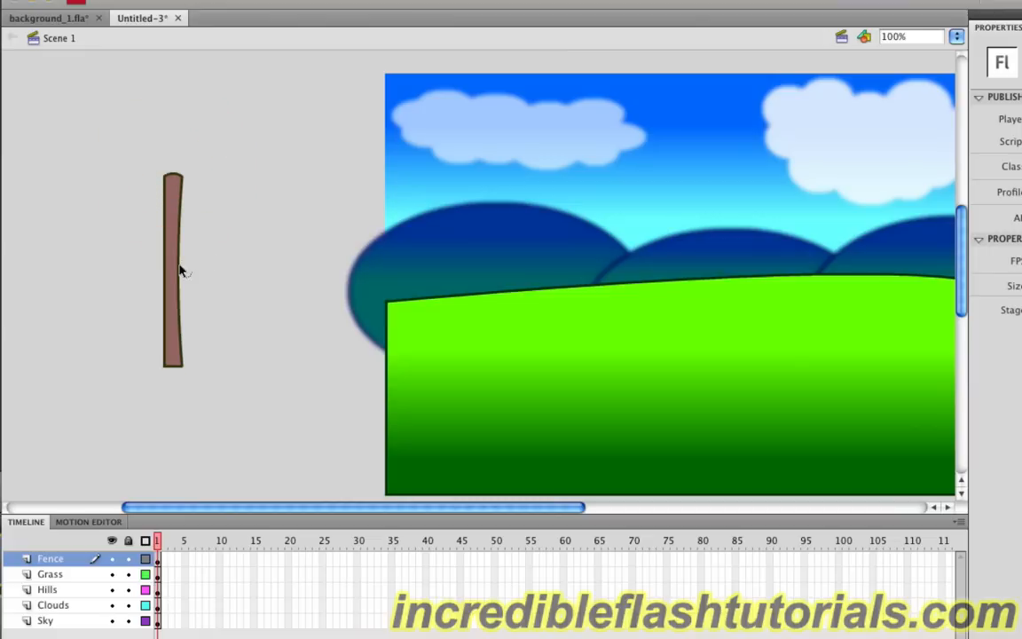
drag(166, 292, 162, 289)
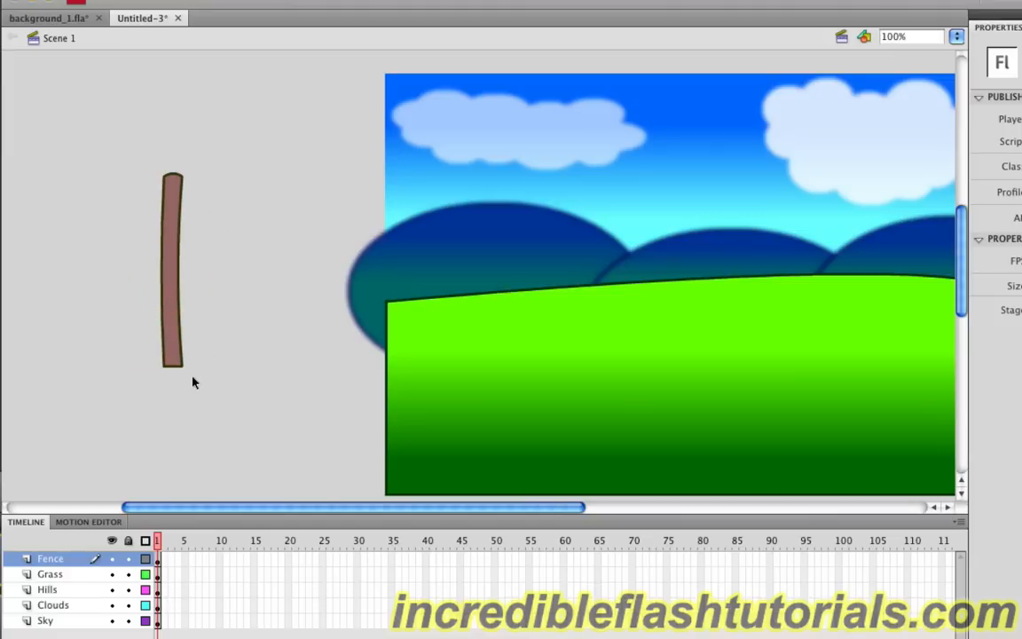
Convert the fence post to a Movie Clip symbol named Fence
click(159, 561)
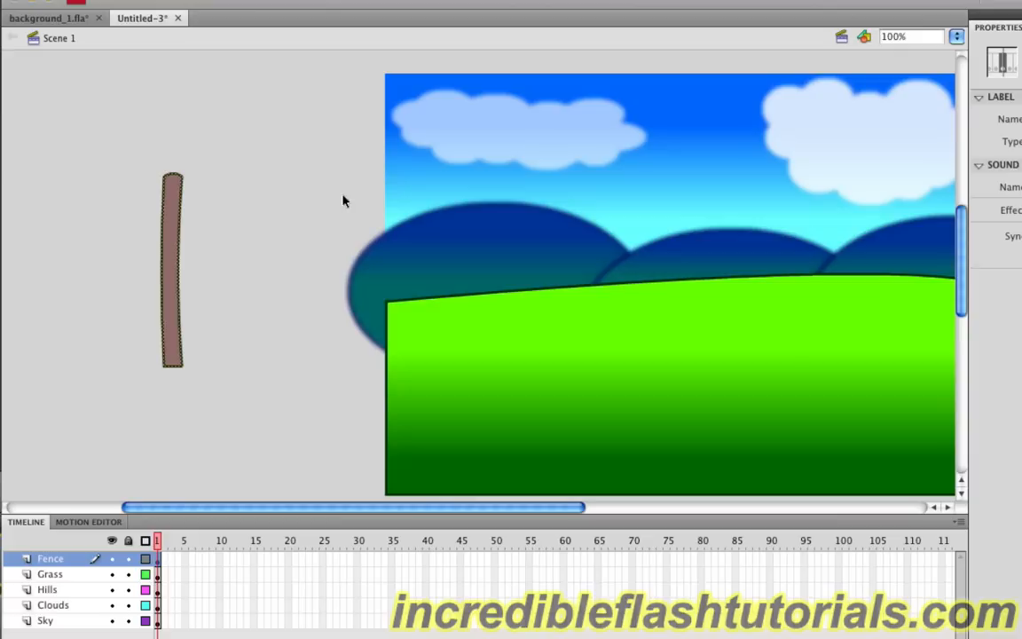
key(F8)
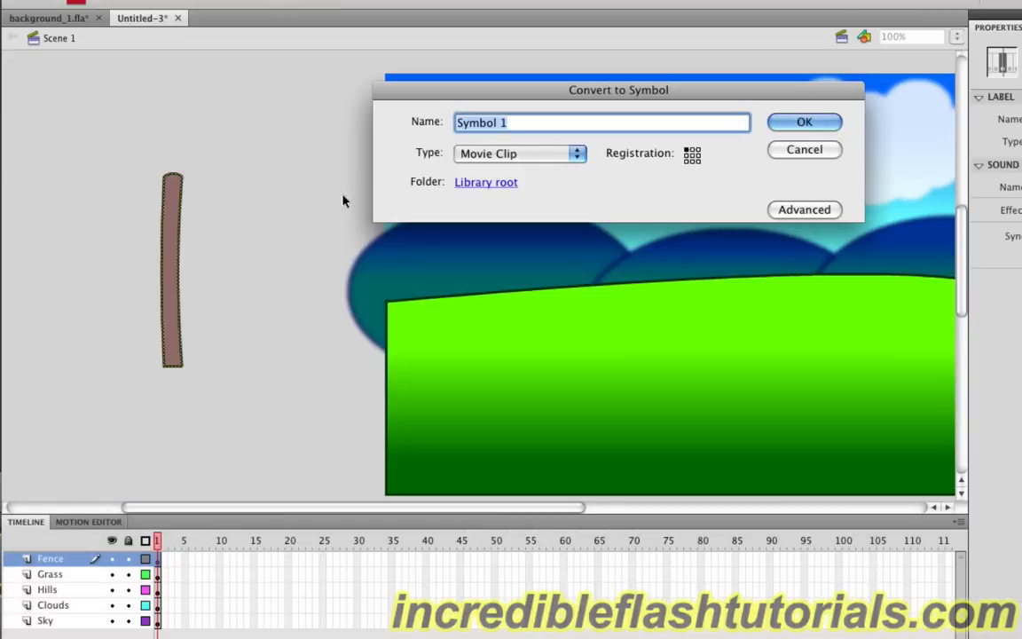
text(Fence)
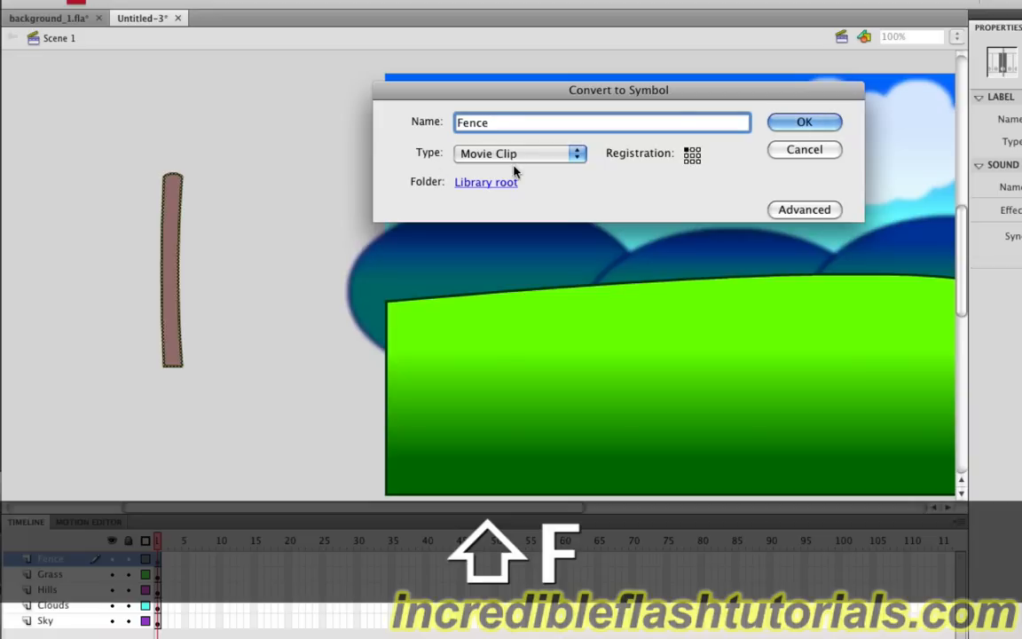
click(827, 125)
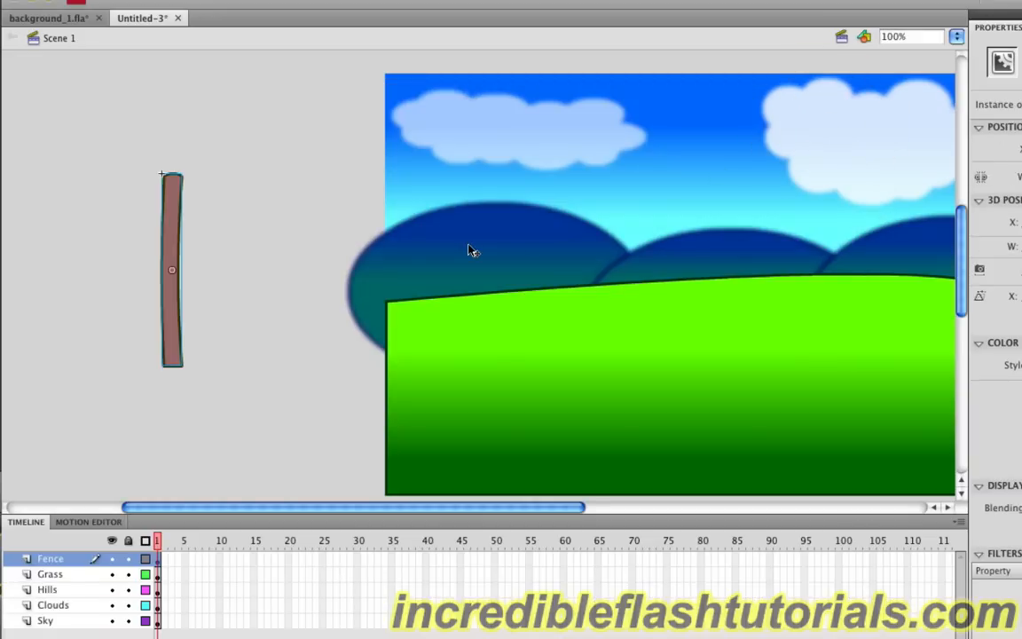
Inside the Fence symbol, add a new layer and draw a second post about 221 px tall to the right of the first
double_click(172, 184)
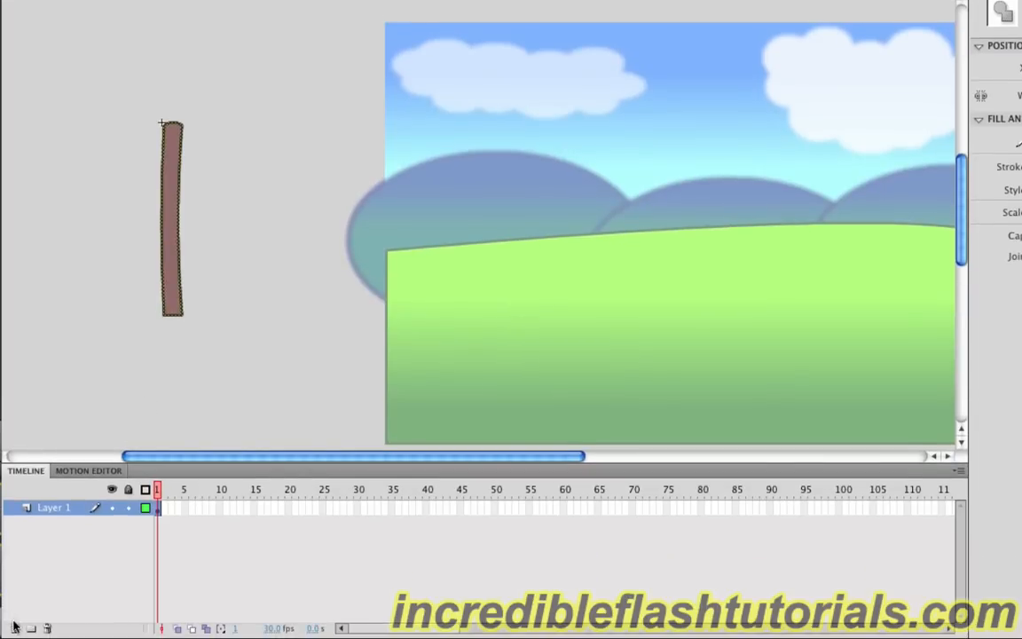
click(13, 628)
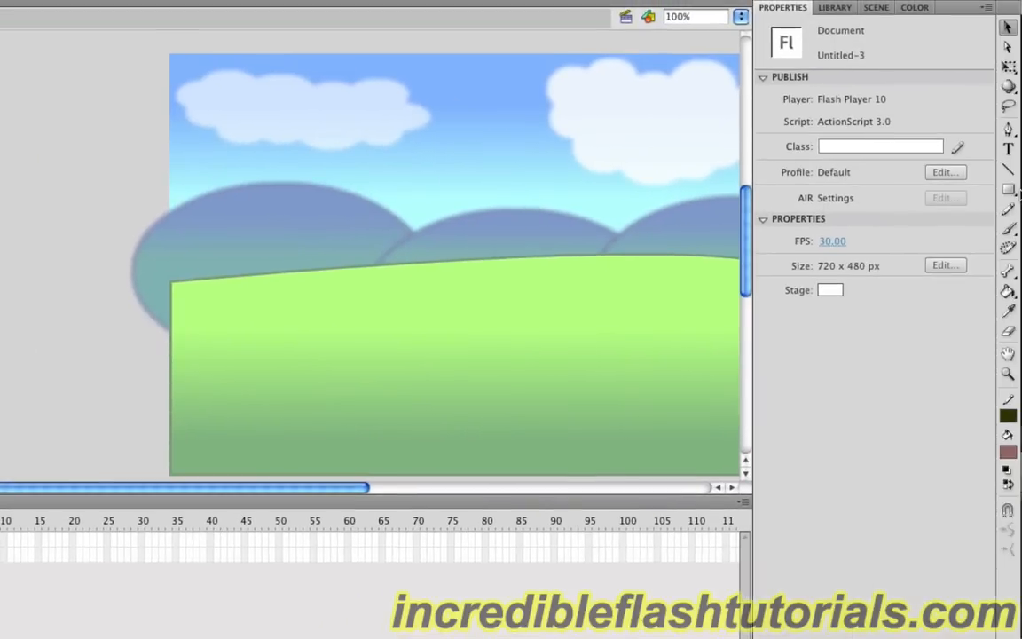
click(1010, 191)
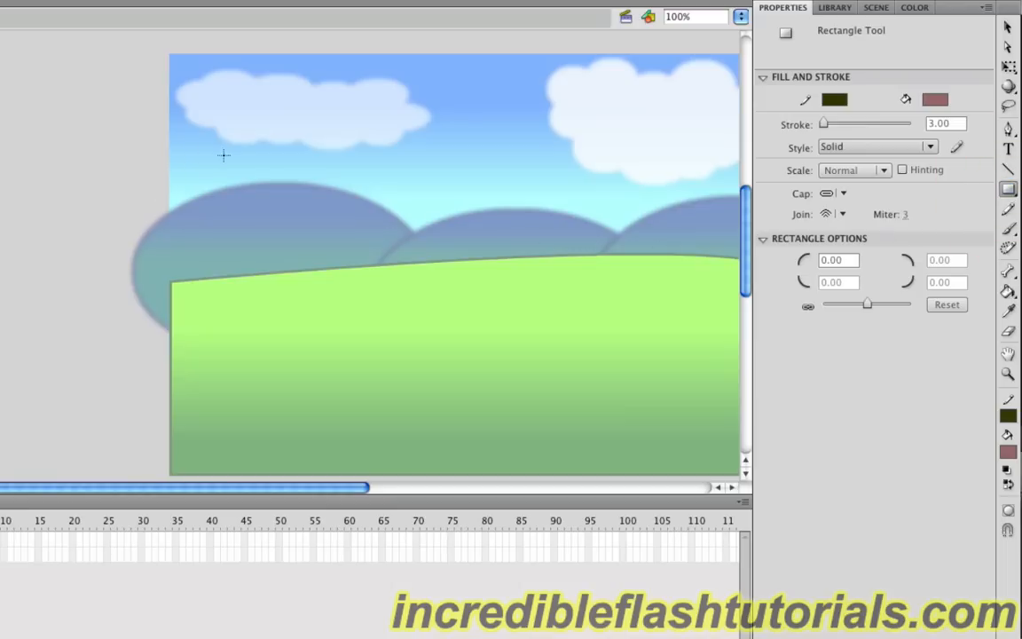
click(292, 153)
mouse_move(291, 152)
mouse_down()
mouse_move(323, 264)
mouse_move(316, 343)
mouse_up()
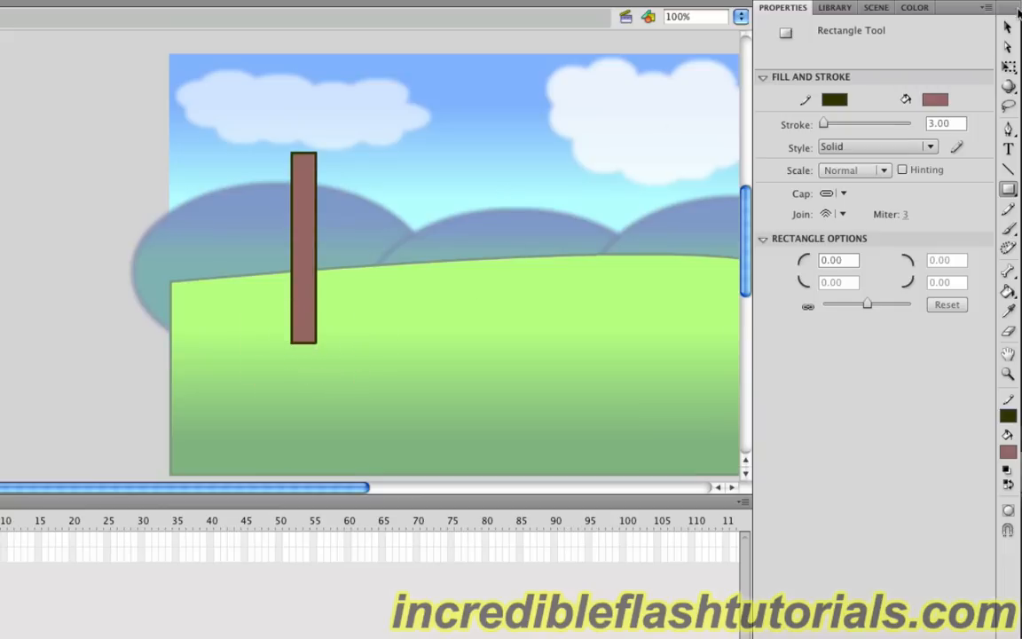
Reshape the second post by lowering its top-left corner into a slant and bending both sides slightly left
click(1009, 28)
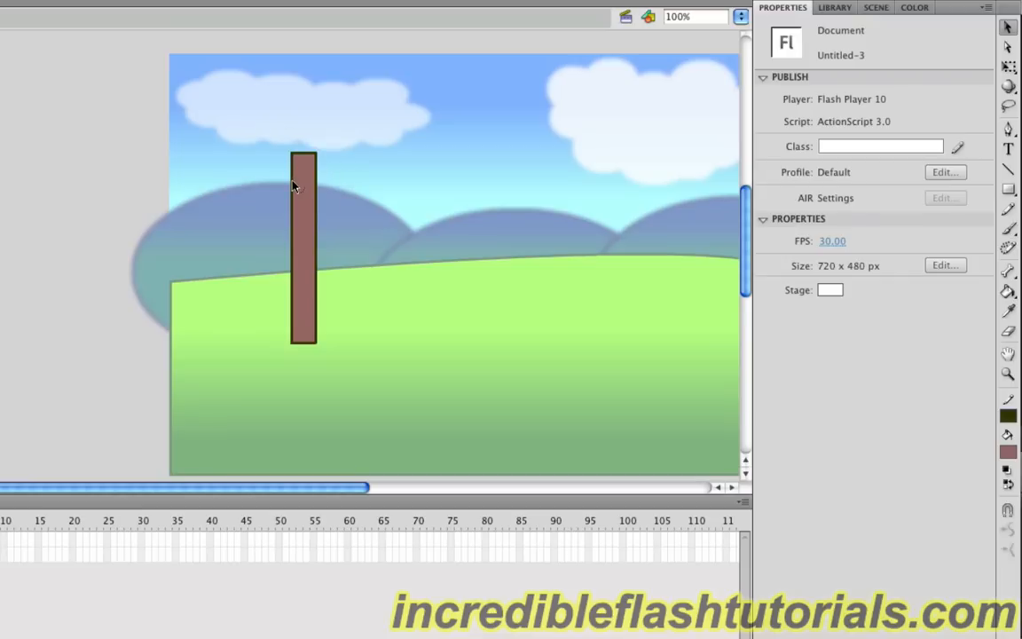
drag(293, 186, 290, 162)
click(315, 185)
click(321, 196)
drag(315, 203, 318, 205)
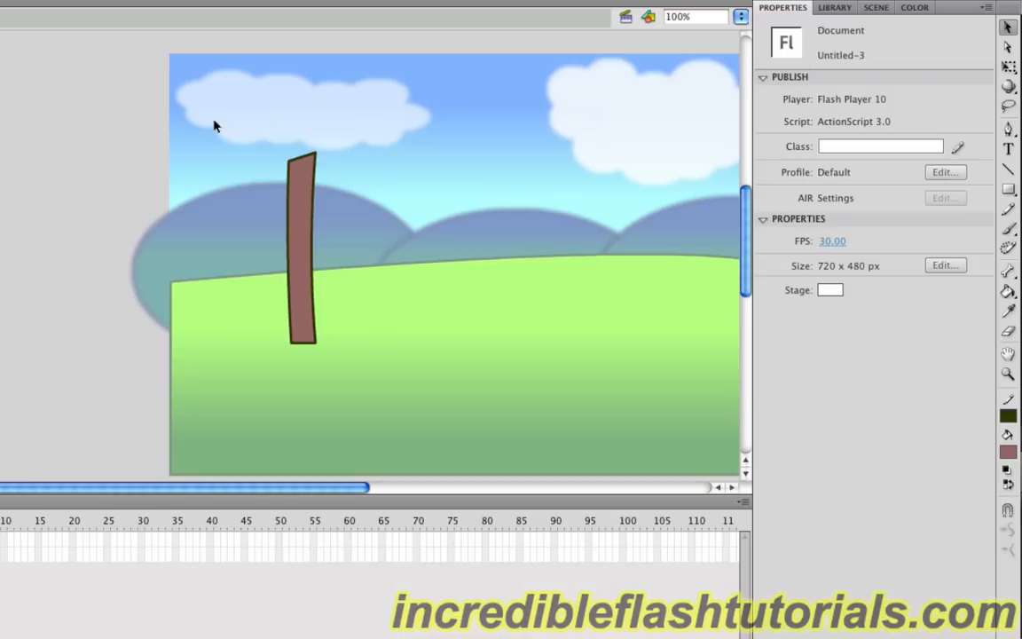
Shorten the second post slightly from its top with Free Transform and deselect it
drag(206, 113, 434, 426)
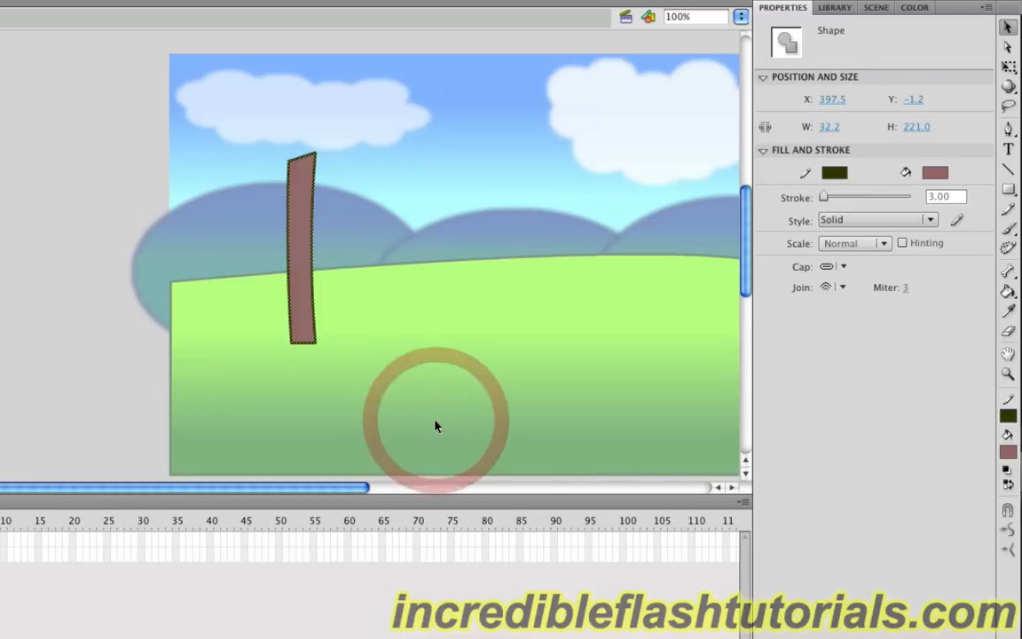
click(1008, 68)
mouse_move(300, 152)
mouse_down()
mouse_move(300, 168)
mouse_move(297, 158)
mouse_up()
click(429, 160)
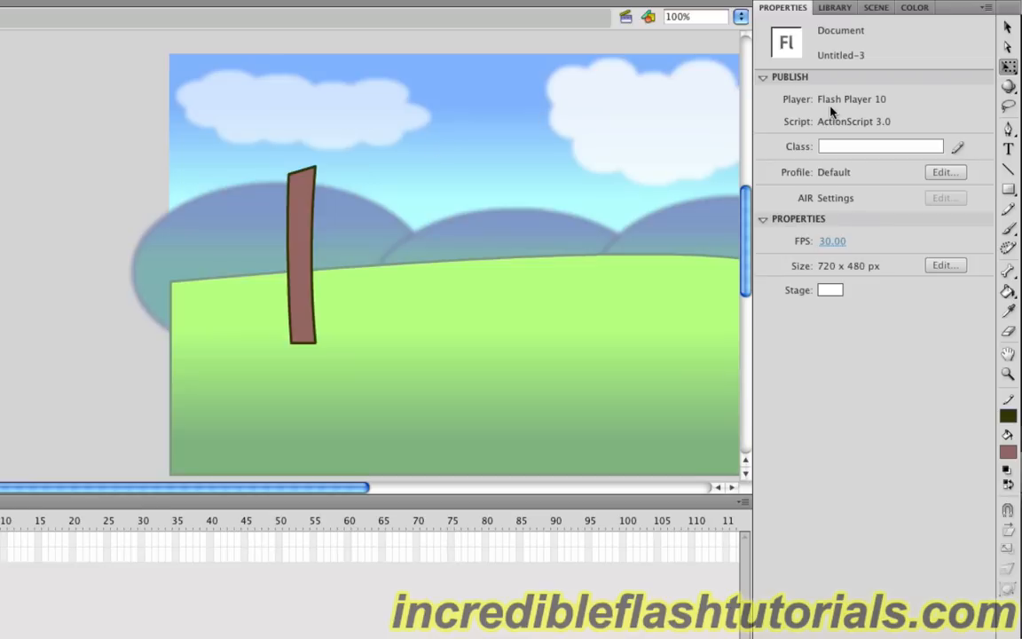
Draw a third post to the right of the second, then bow its sides outward and give it a narrower, slanted top
click(1008, 189)
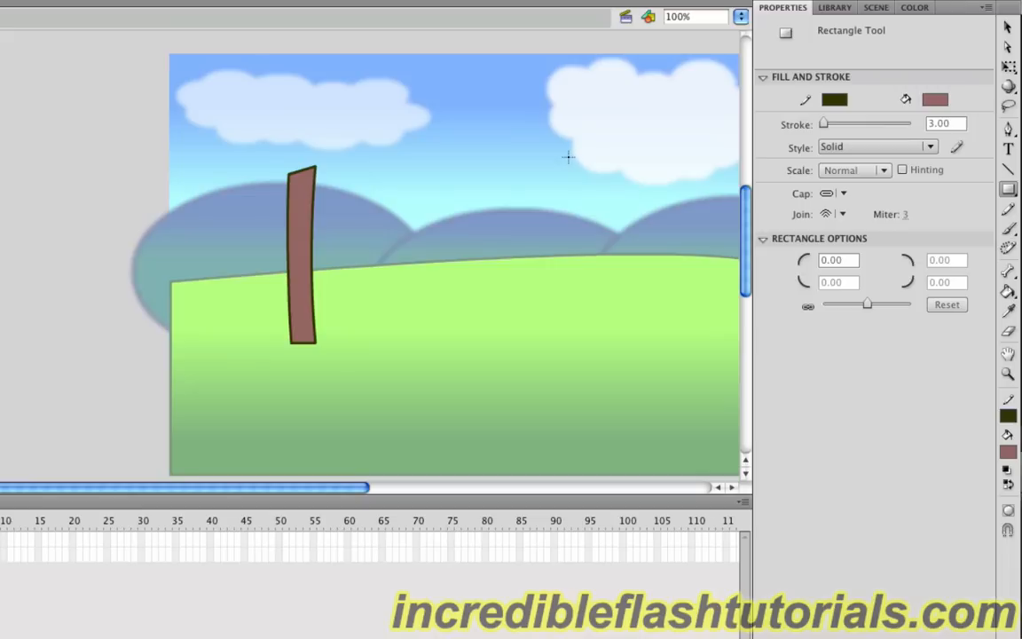
drag(568, 151, 590, 344)
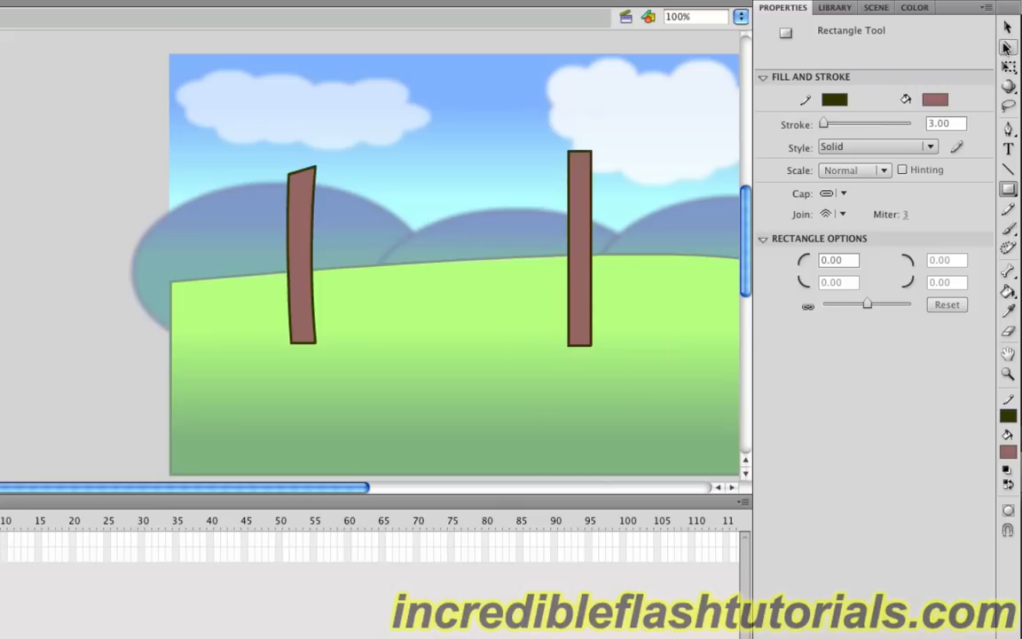
click(1008, 28)
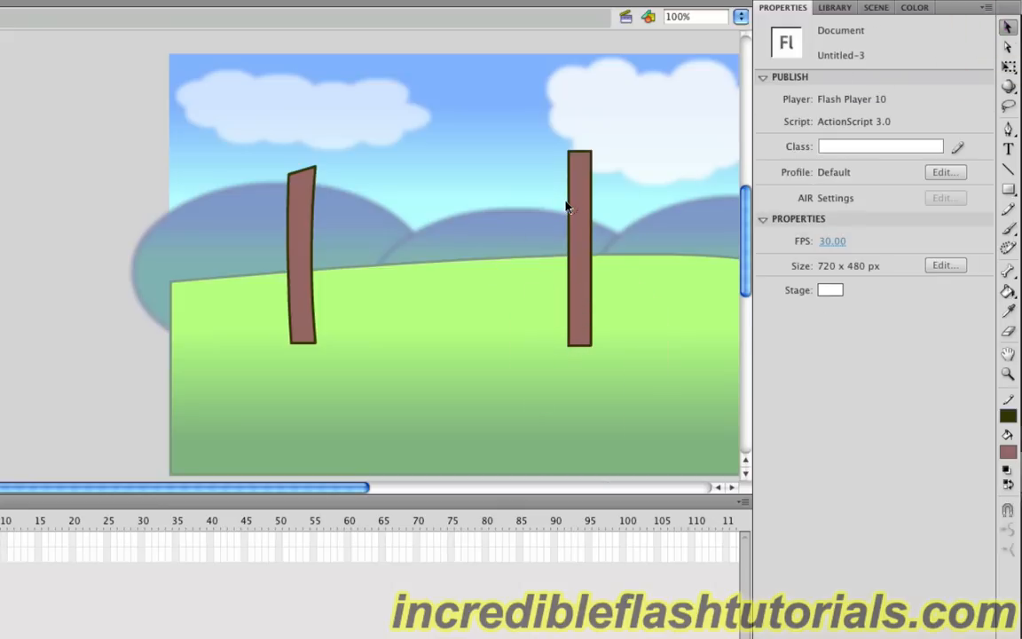
click(582, 223)
drag(582, 223, 594, 222)
drag(570, 197, 566, 198)
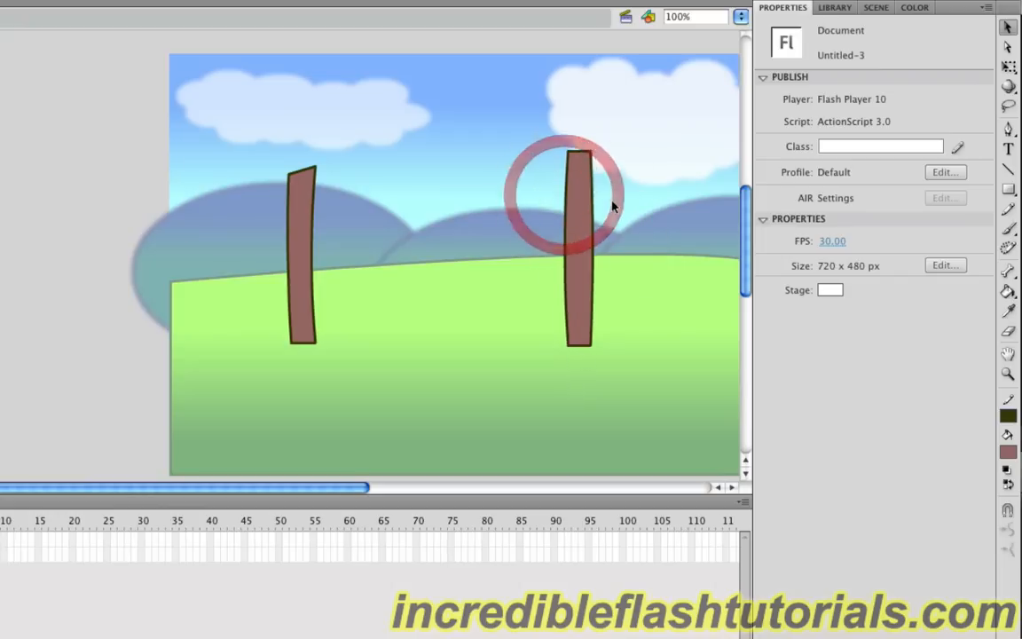
drag(569, 151, 586, 165)
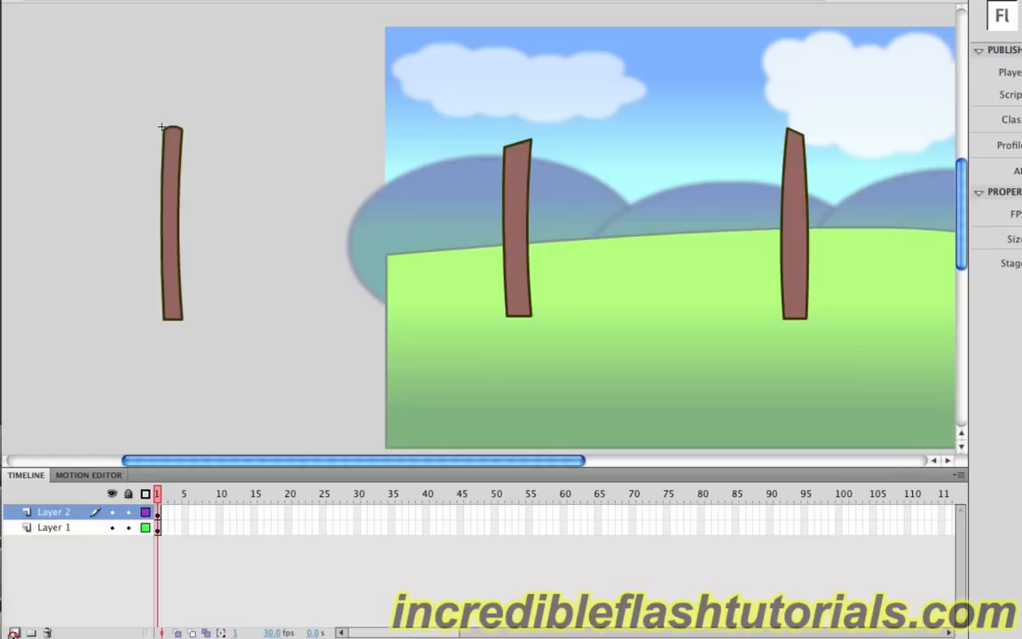
Add a third layer inside the symbol and draw a long, thin horizontal rail across the upper part of all three posts
click(14, 633)
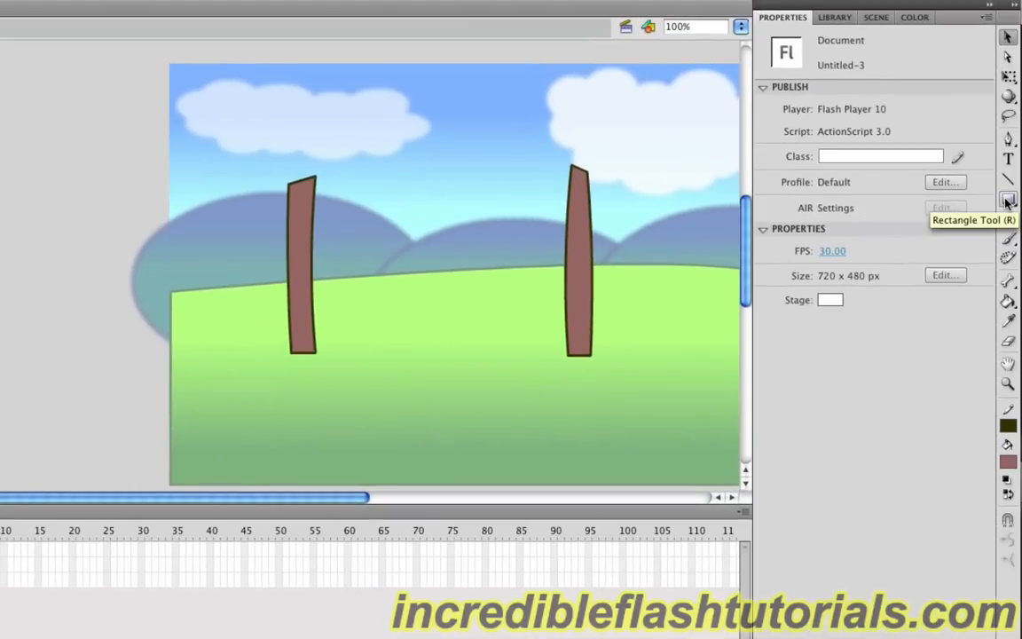
click(1007, 202)
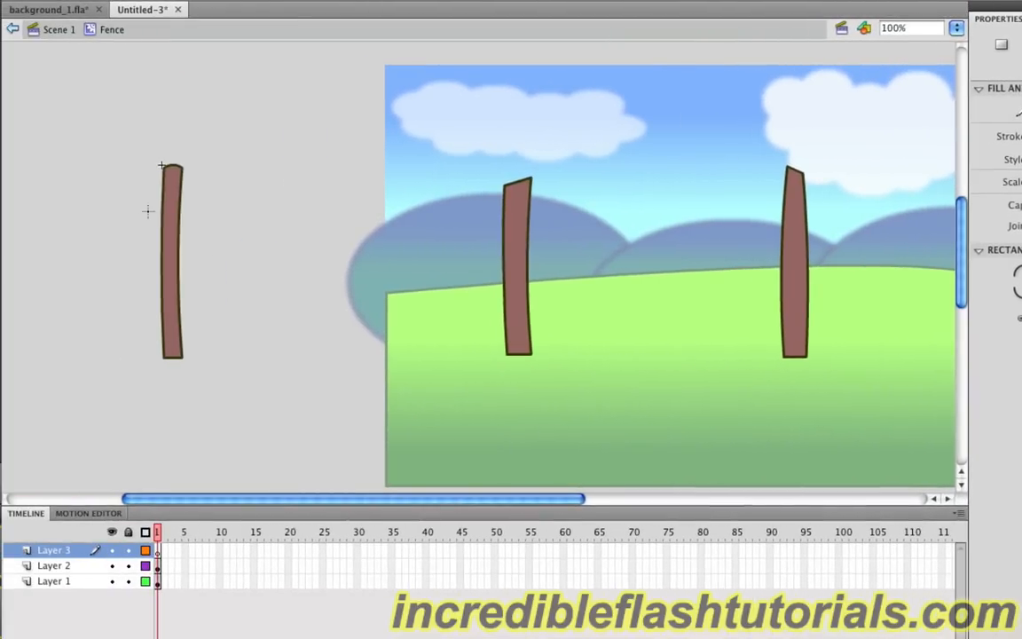
mouse_move(148, 195)
mouse_down()
mouse_move(393, 208)
mouse_move(877, 209)
mouse_up()
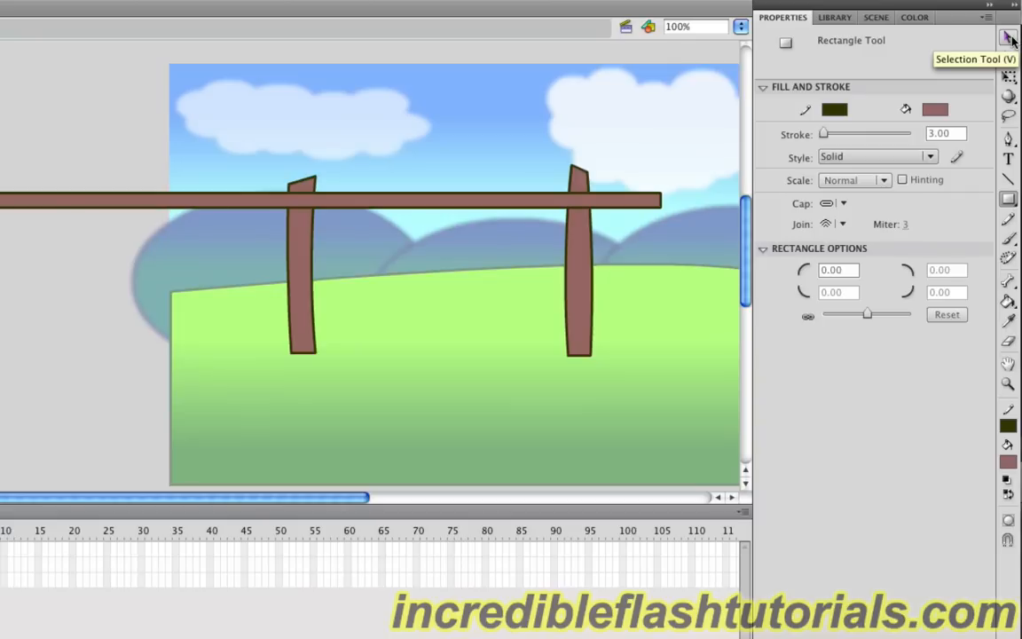
Bend the upper rail's top and bottom edges slightly downward in the middle and slant its right end
click(1012, 39)
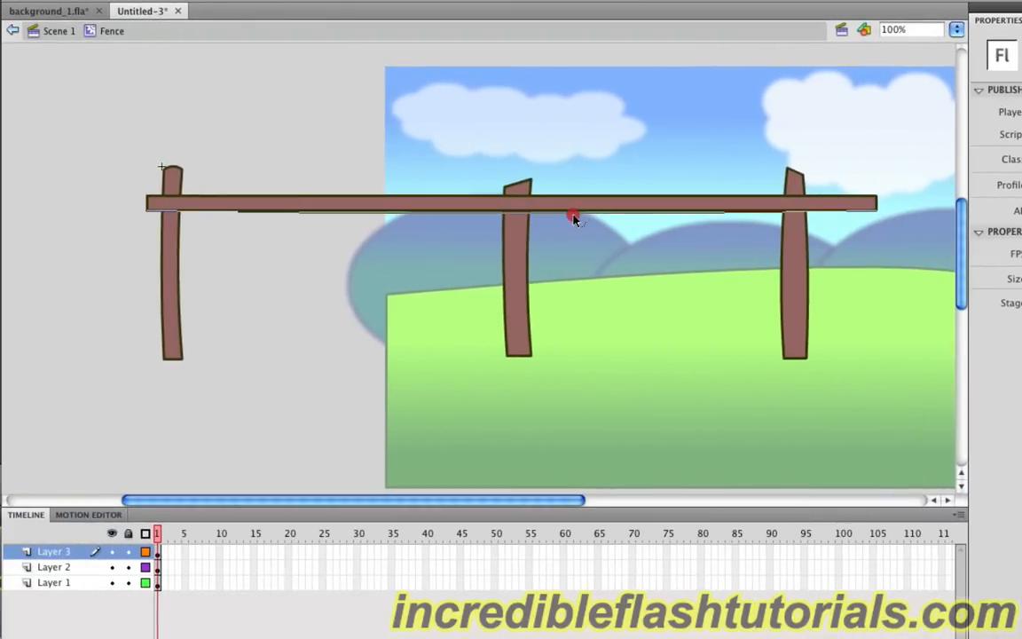
click(572, 205)
drag(570, 197, 570, 206)
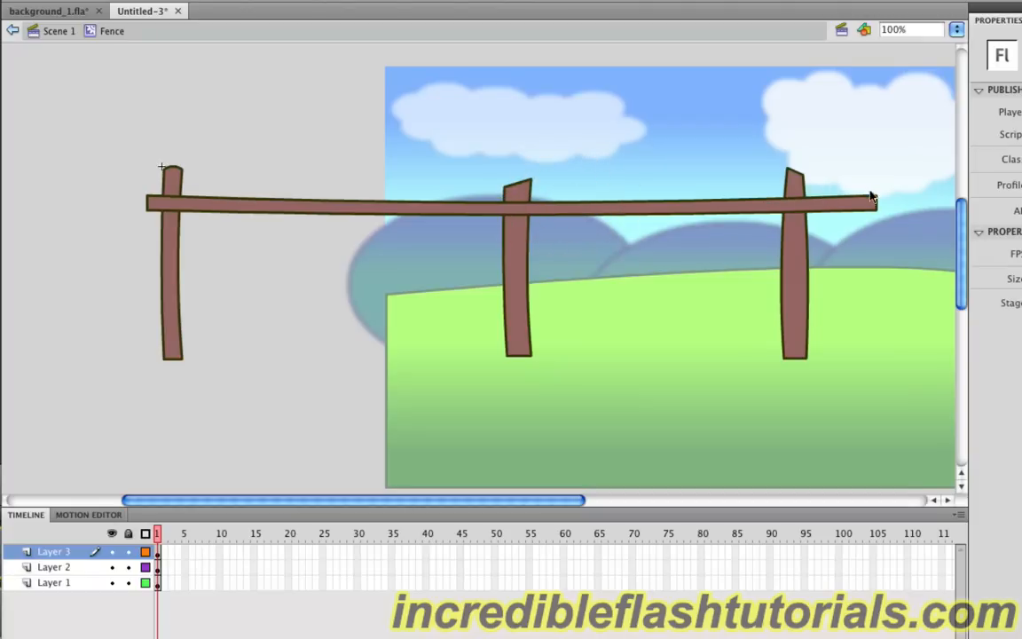
drag(873, 200, 873, 200)
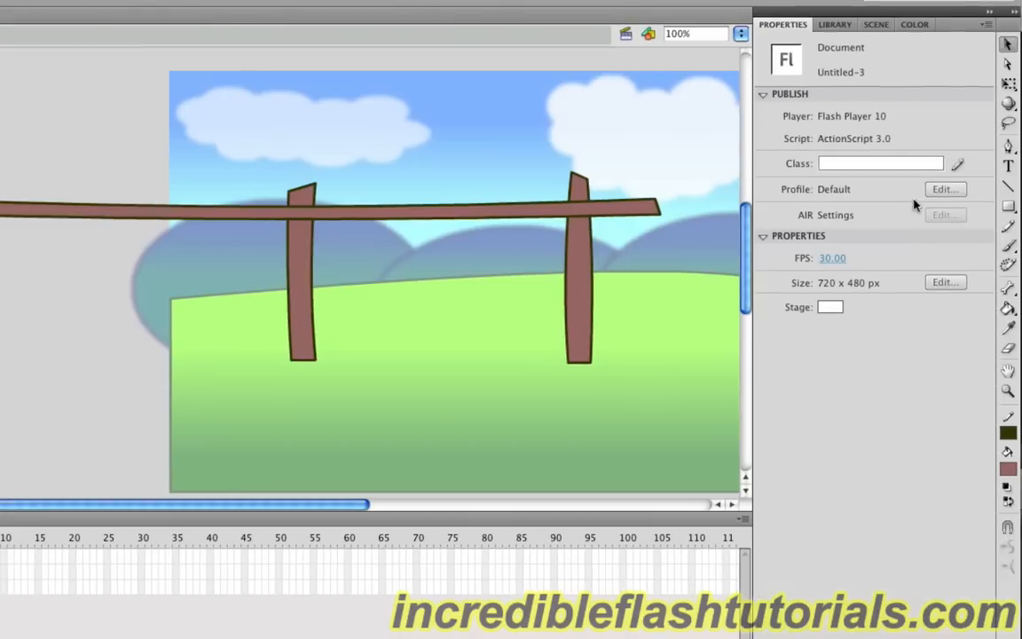
Add a fourth layer, draw a thicker second rail below the first across all posts, and bow its top and bottom edges upward
click(1008, 207)
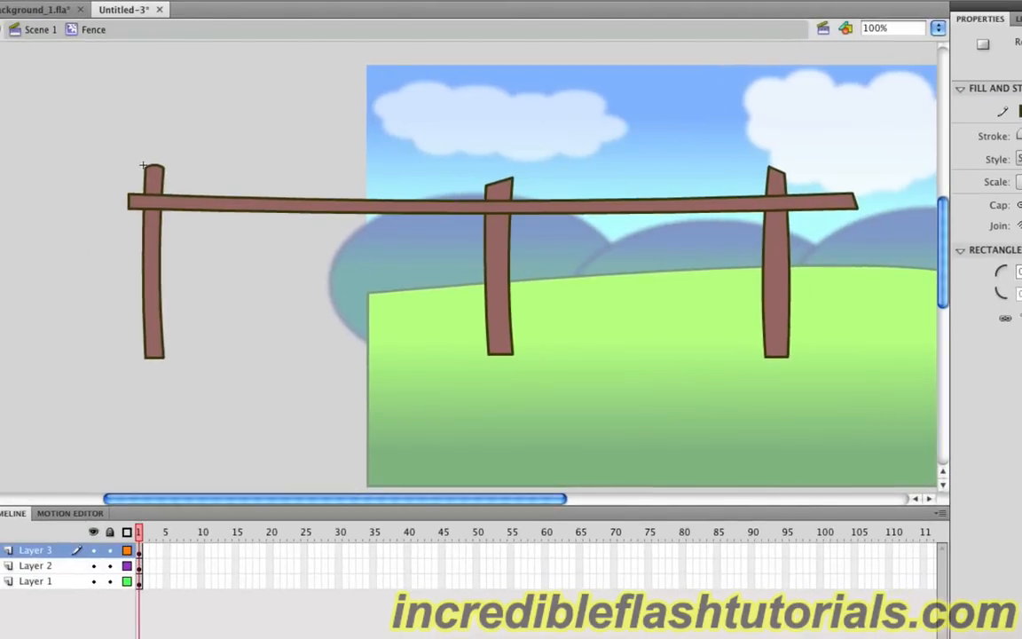
click(6, 636)
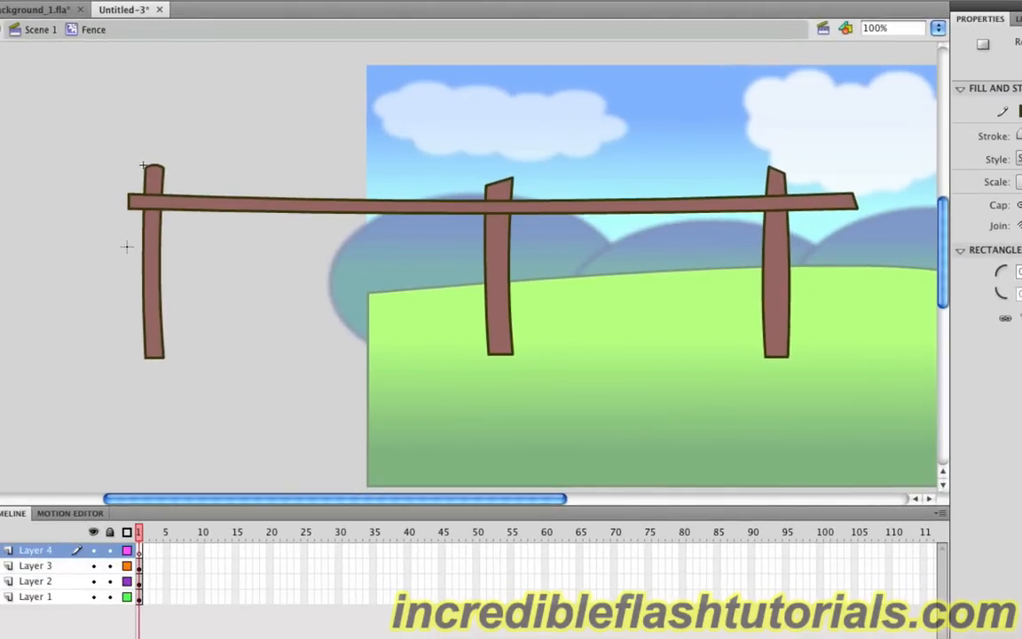
drag(126, 244, 844, 266)
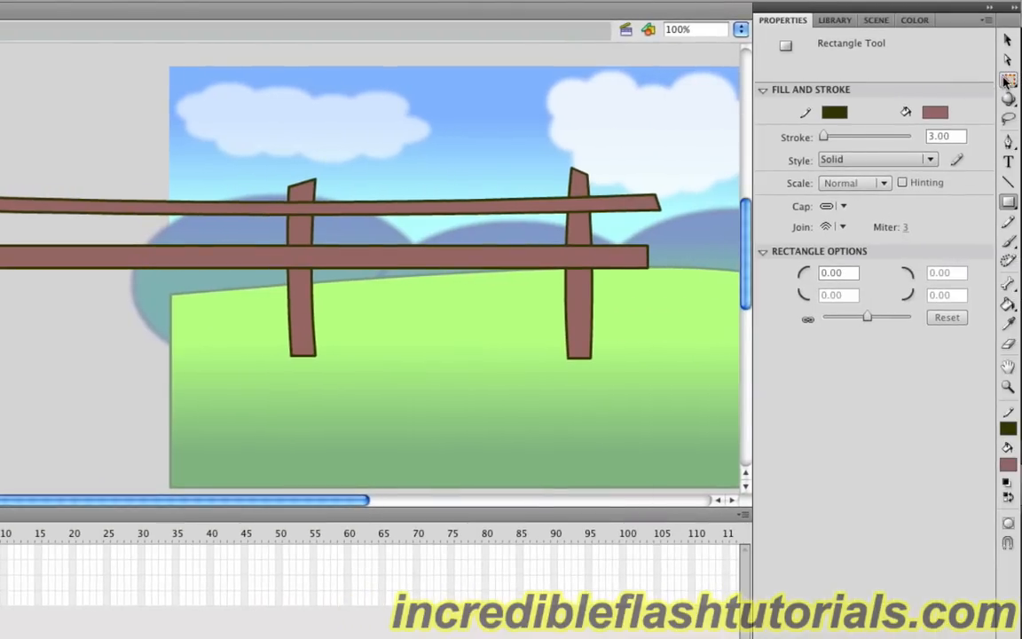
click(1008, 41)
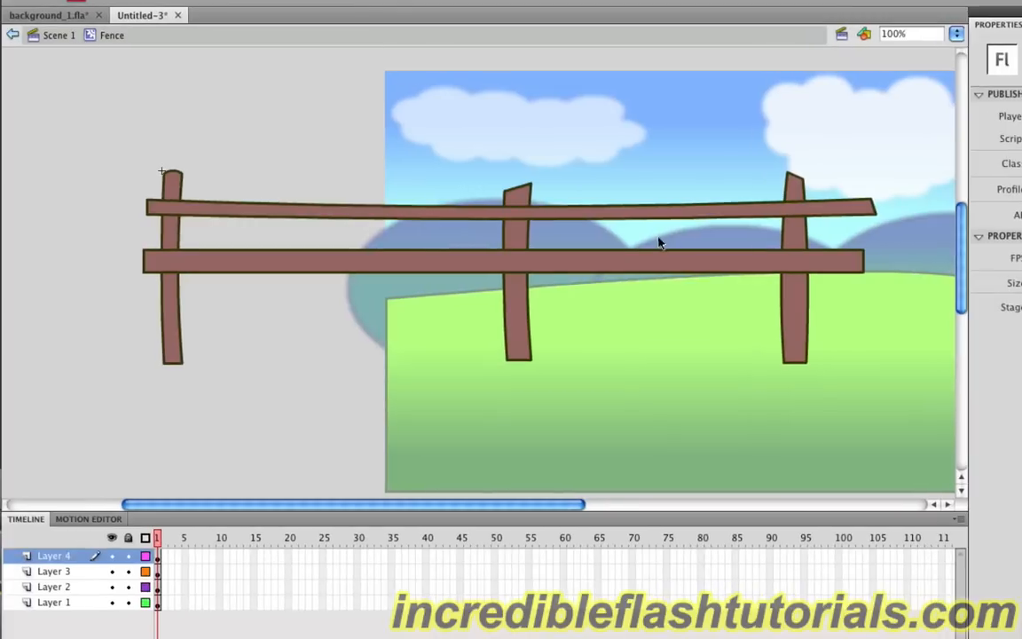
drag(605, 251, 606, 245)
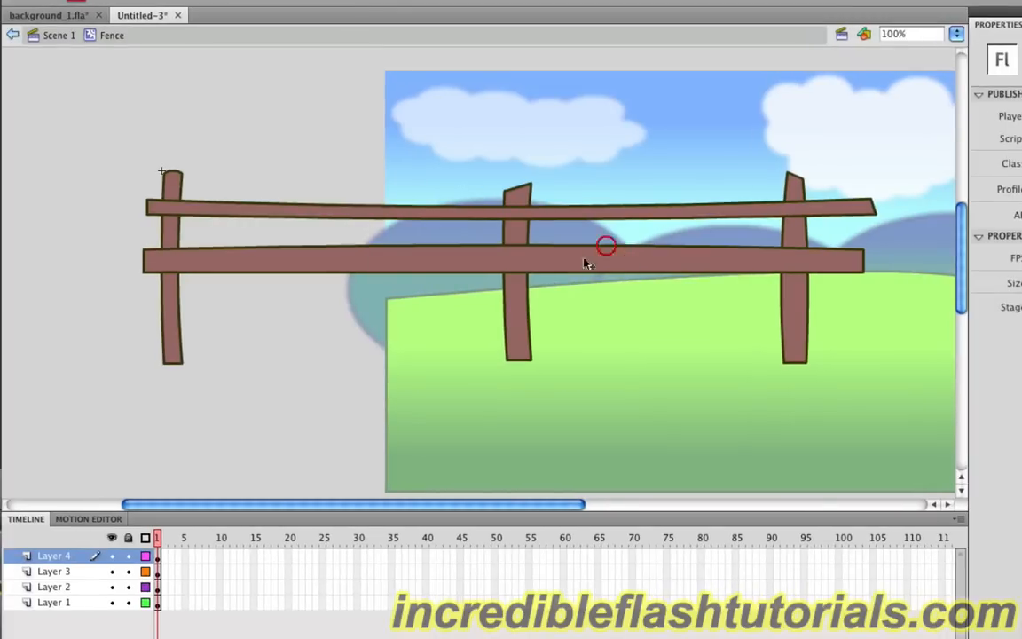
mouse_move(542, 272)
mouse_down()
mouse_move(543, 263)
mouse_move(400, 254)
mouse_up()
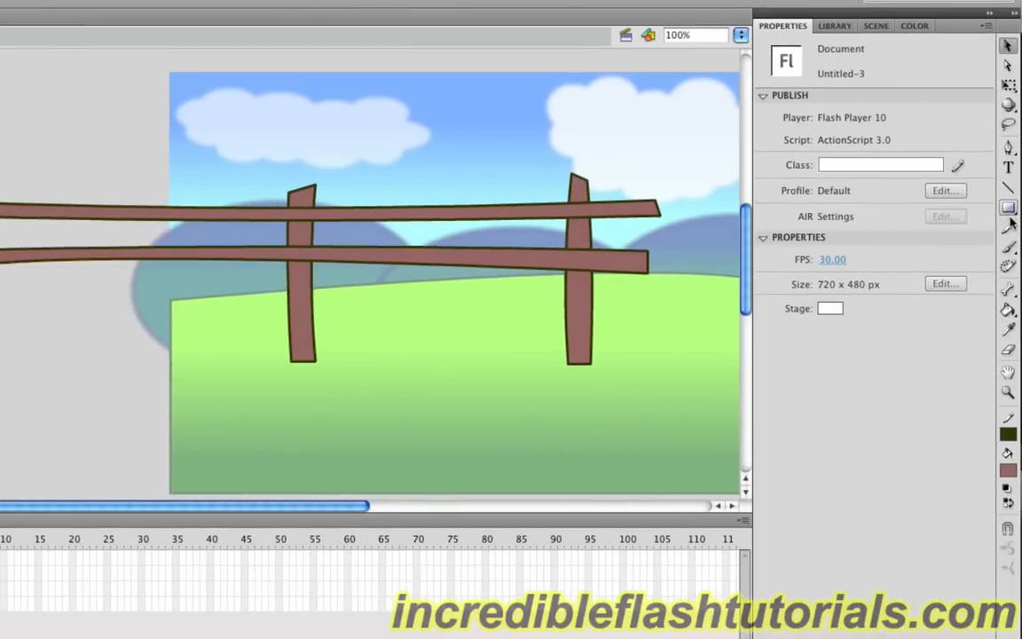
Add a fifth layer, draw a thin third rail across the lower part of the posts, and bow its edges slightly upward
click(1009, 207)
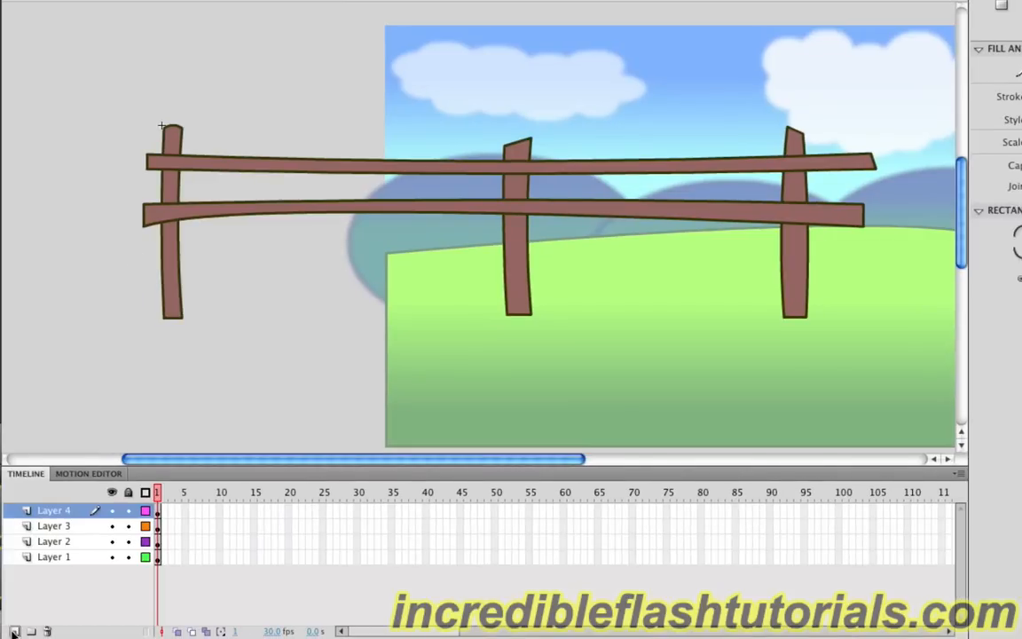
click(14, 631)
drag(144, 259, 219, 262)
drag(310, 265, 858, 268)
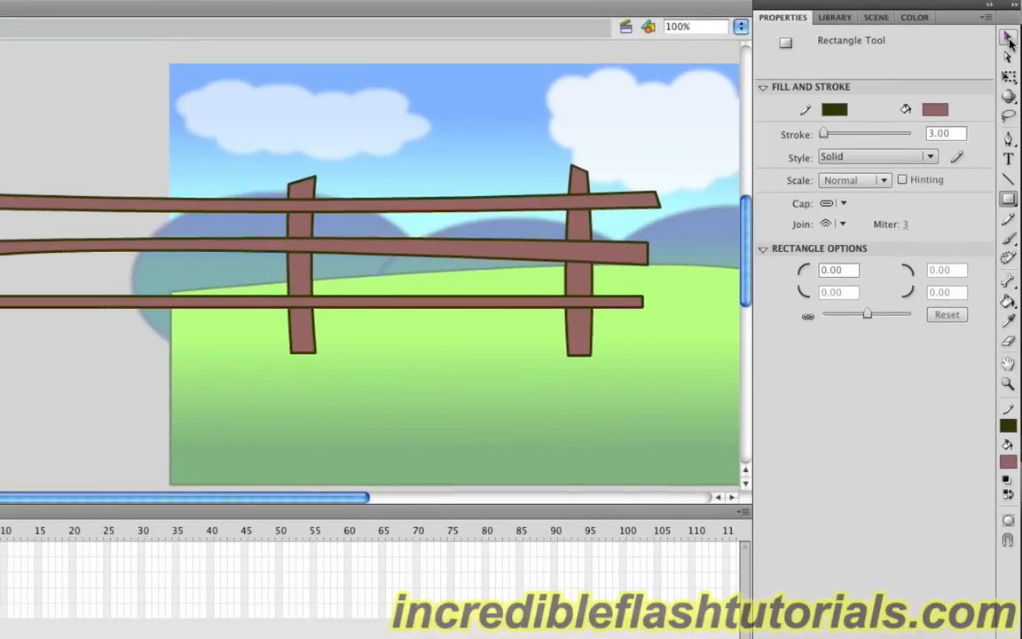
click(1009, 40)
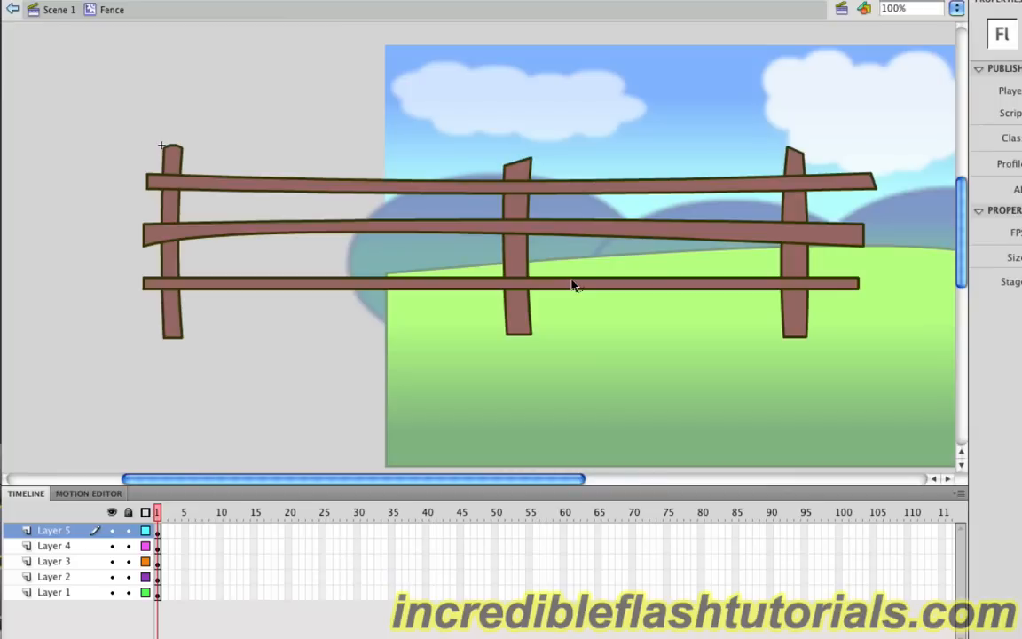
drag(572, 279, 520, 281)
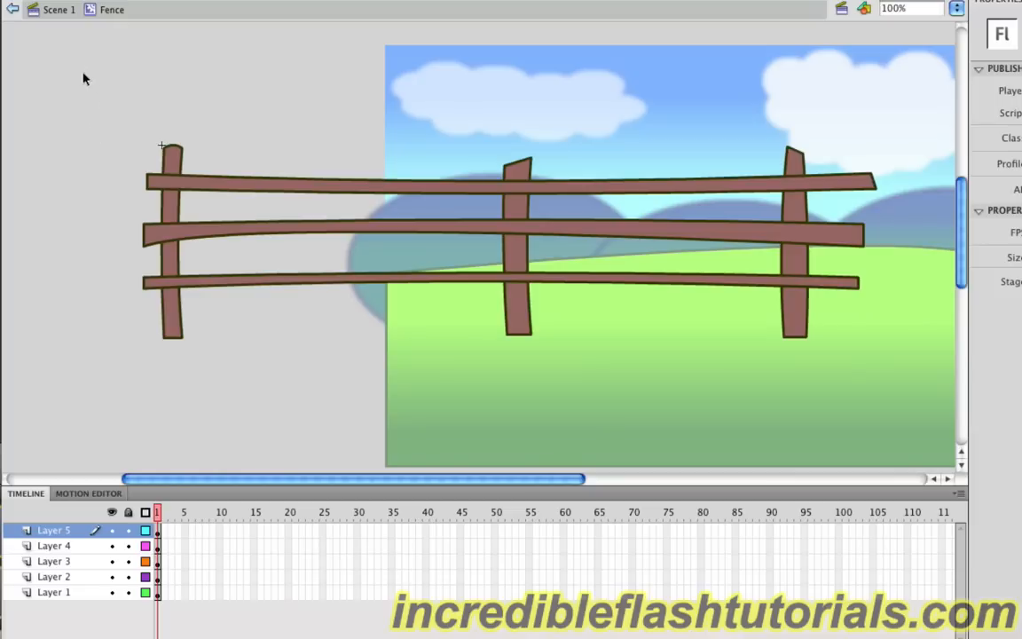
Return to Scene 1 and move the fence right and down to about X -12, Y 148 so it spans the stage
click(62, 13)
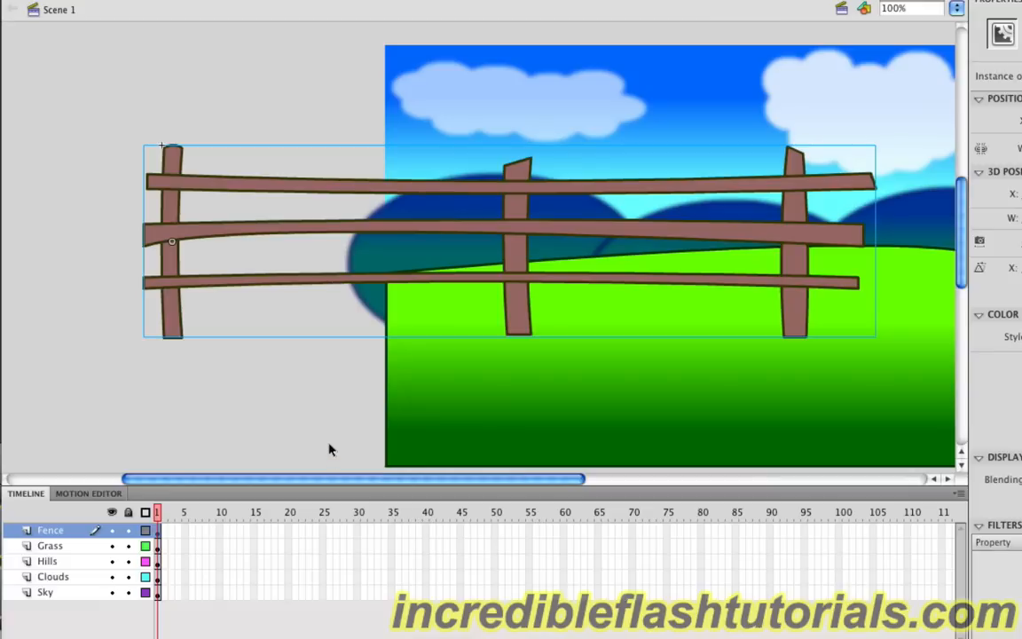
drag(319, 479, 368, 482)
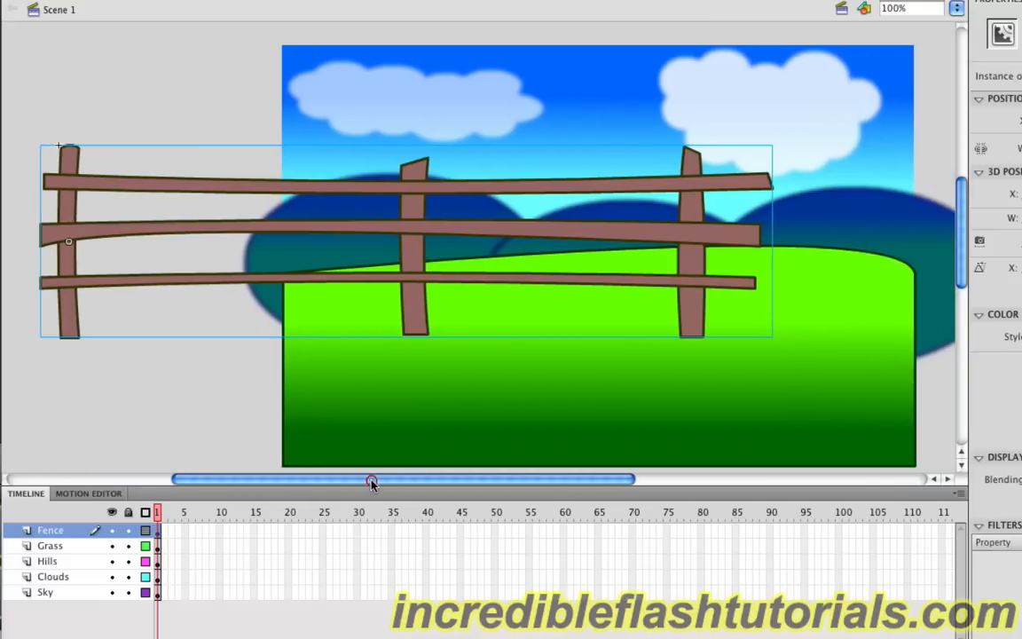
drag(416, 241, 627, 279)
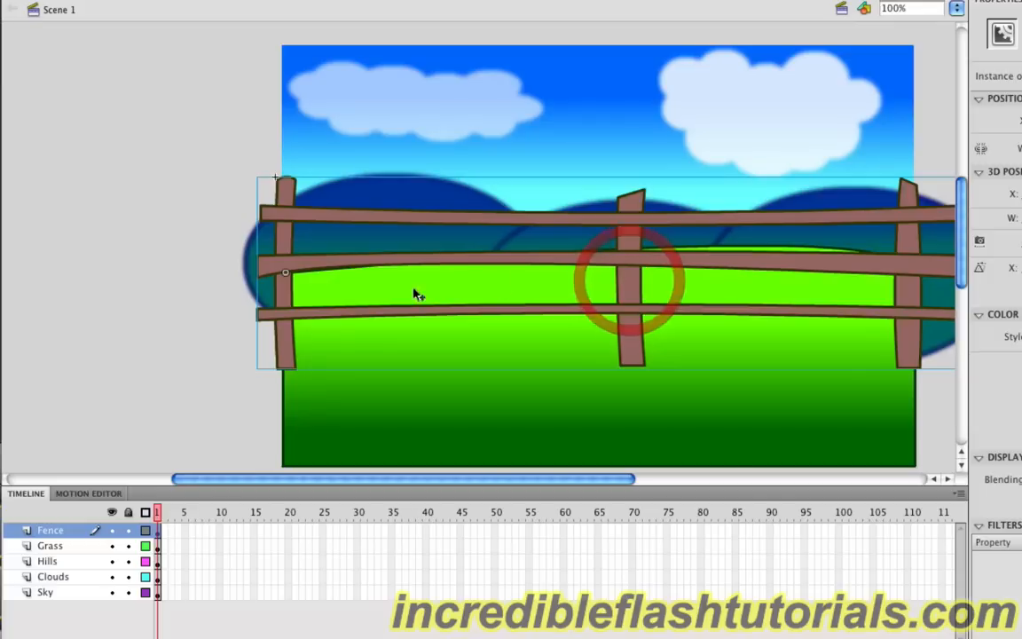
scroll(263, 323, down, 1)
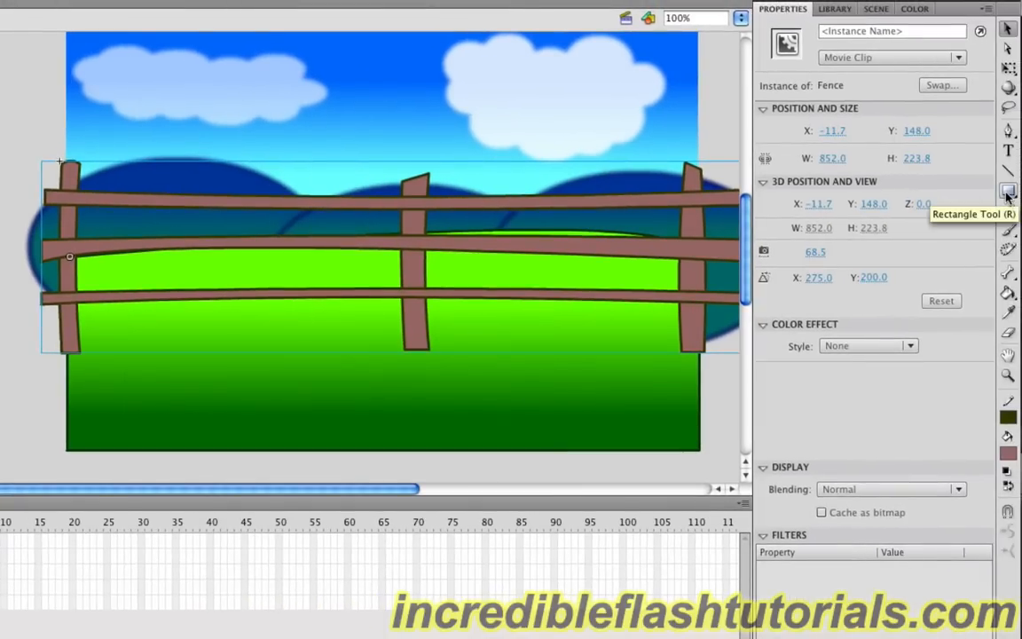
Set up the Rectangle tool with a dark brown stroke, an orange-brown fill and the Ragged stroke style
click(1008, 193)
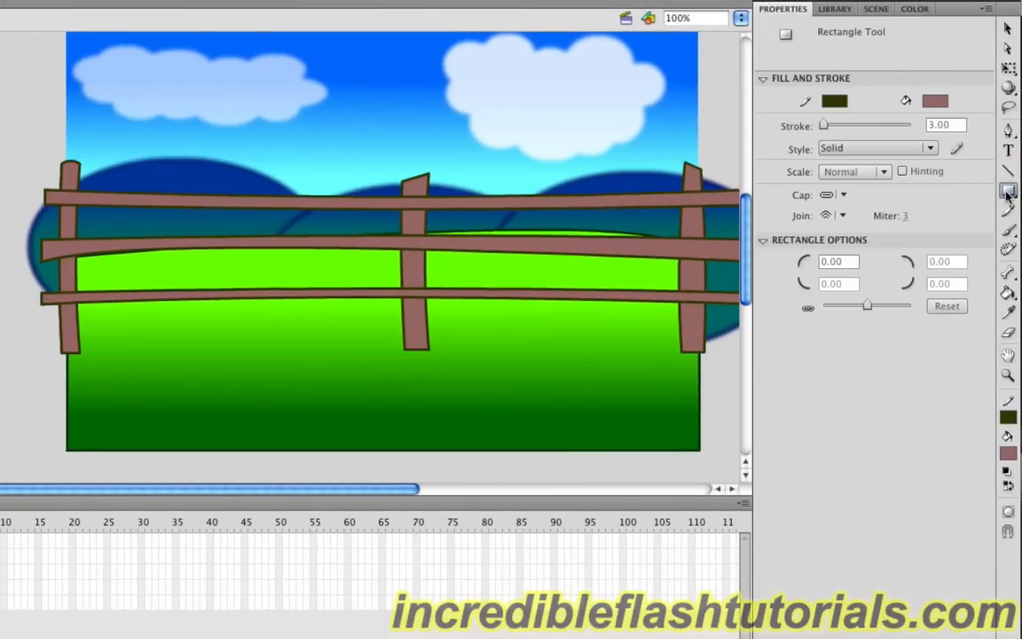
click(836, 103)
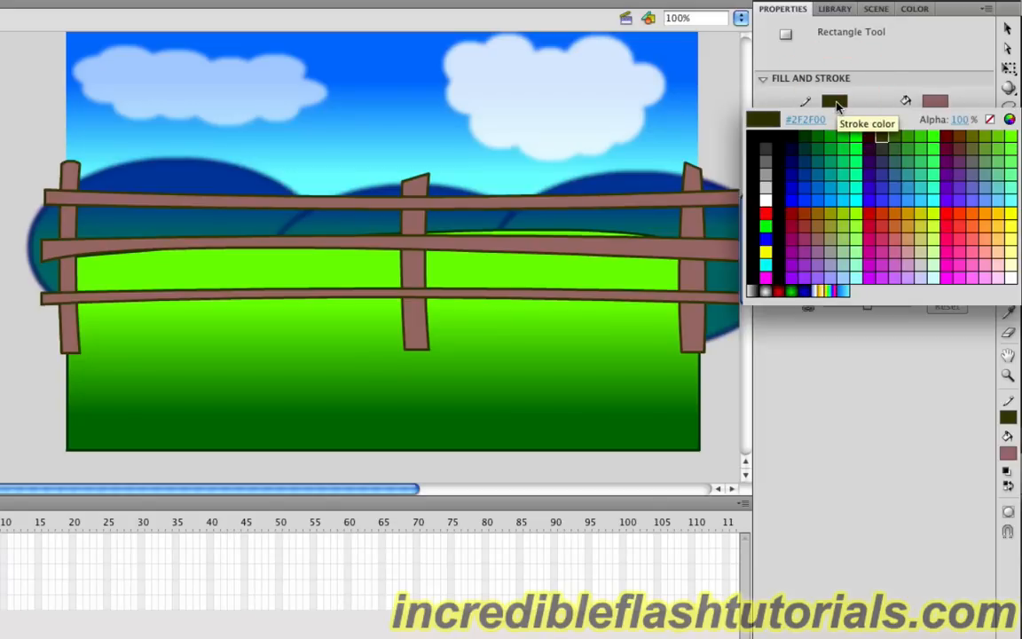
click(958, 133)
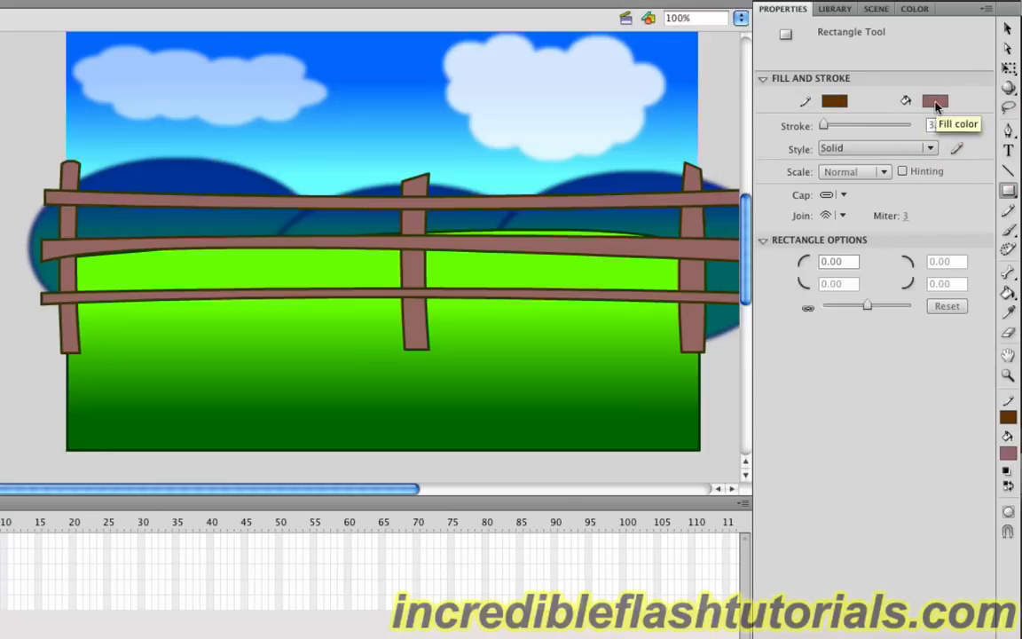
click(936, 102)
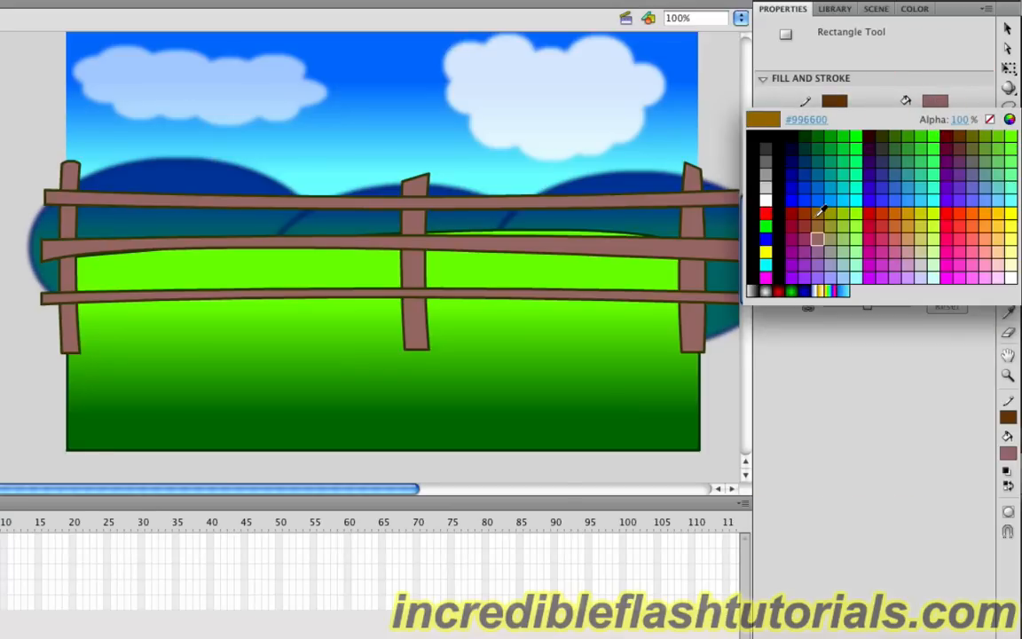
click(898, 209)
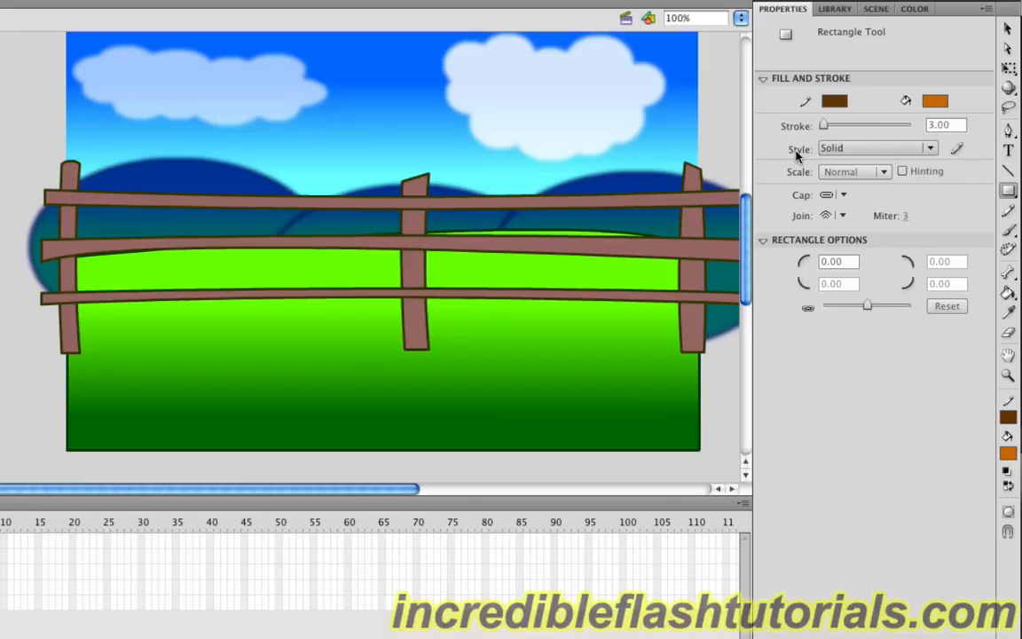
click(931, 149)
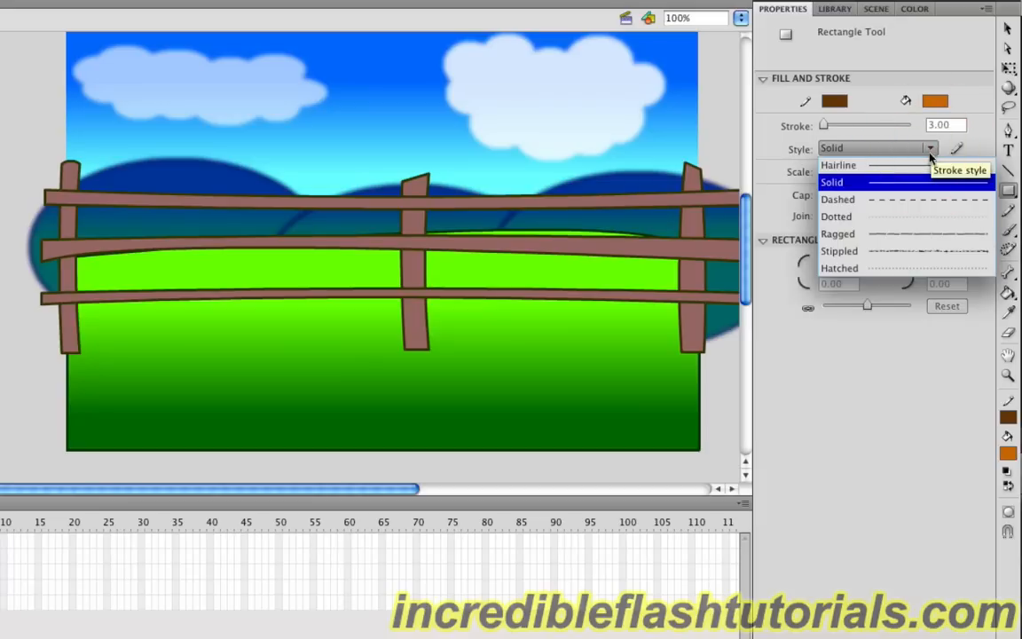
click(925, 236)
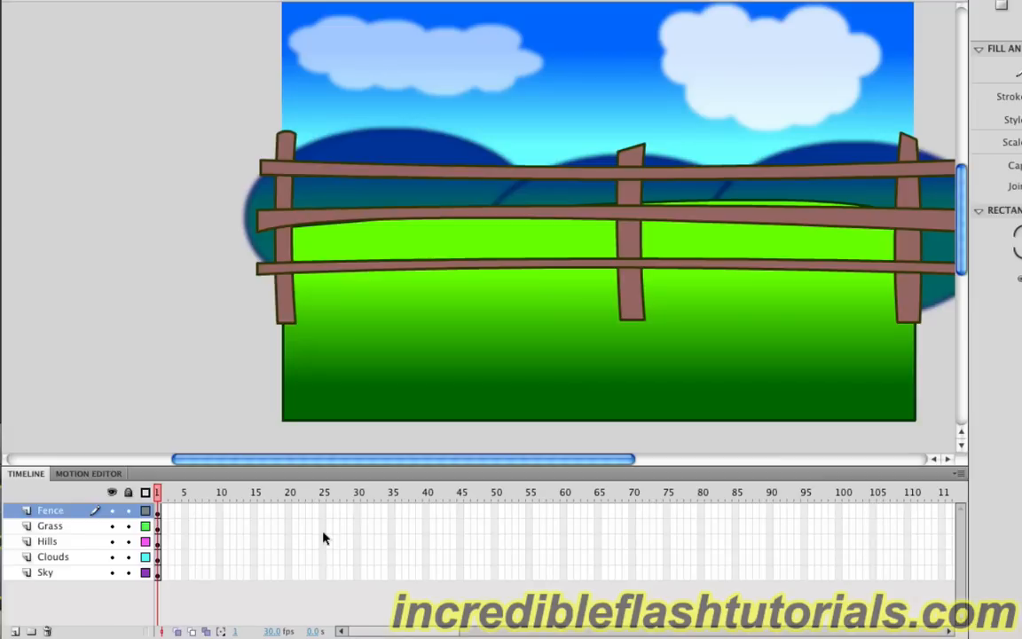
Add a new layer directly above the Grass layer and name it Road
click(52, 527)
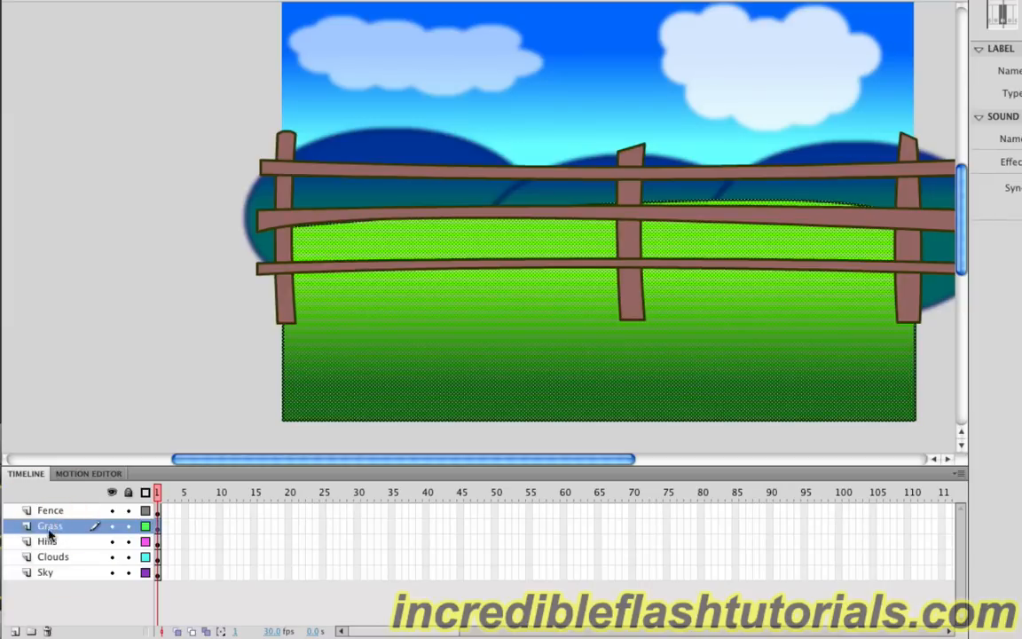
click(14, 632)
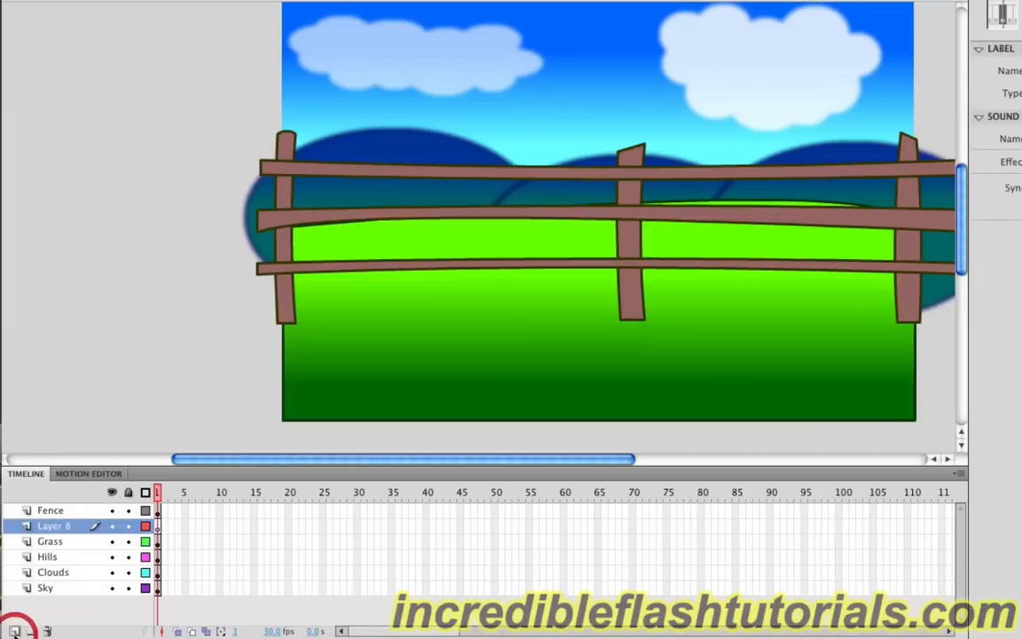
double_click(53, 527)
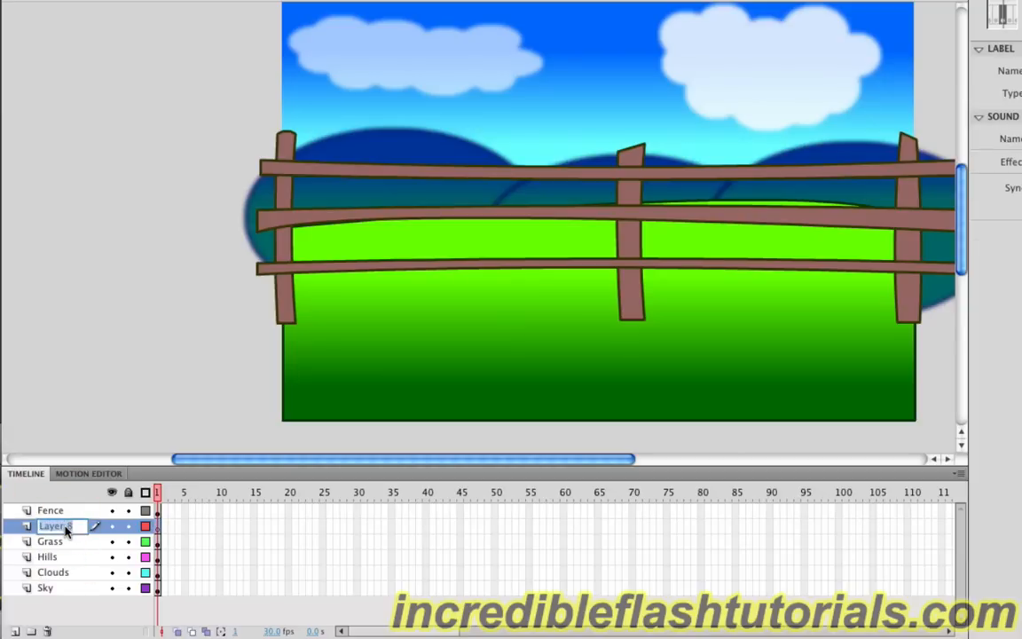
text(Roa)
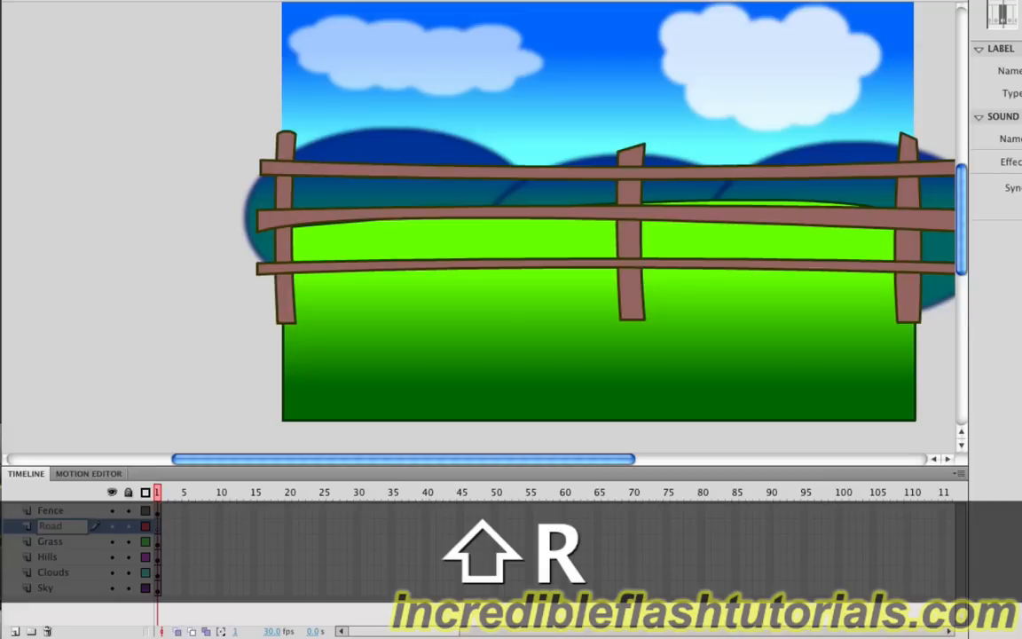
text(d)
key(Return)
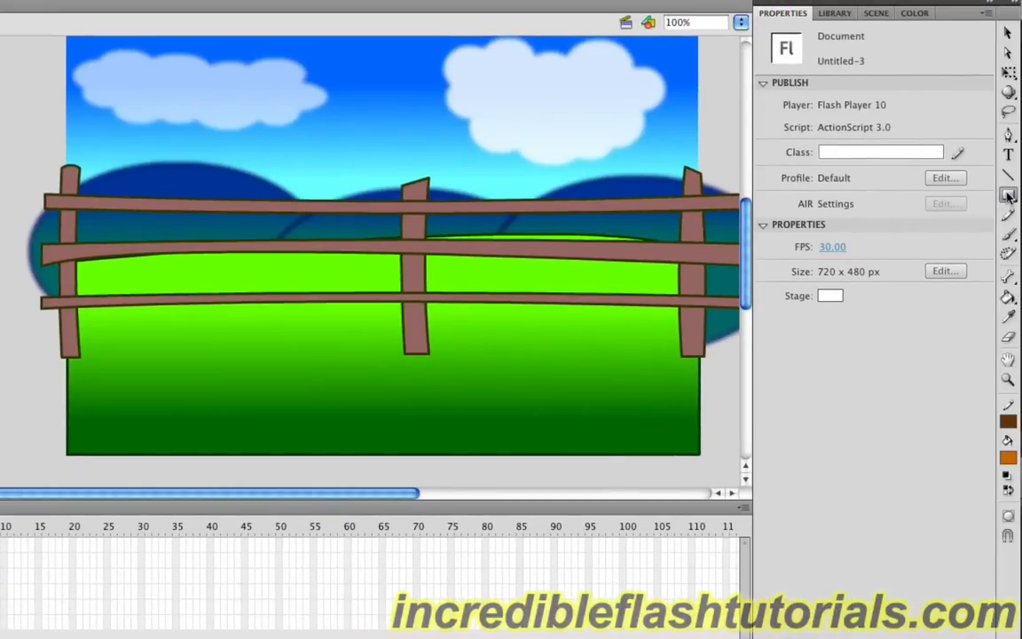
Draw a wide road rectangle across the bottom of the stage below the fence and bow its top edge slightly upward
click(1008, 195)
mouse_move(62, 364)
mouse_down()
mouse_move(276, 429)
mouse_move(586, 468)
mouse_move(700, 460)
mouse_up()
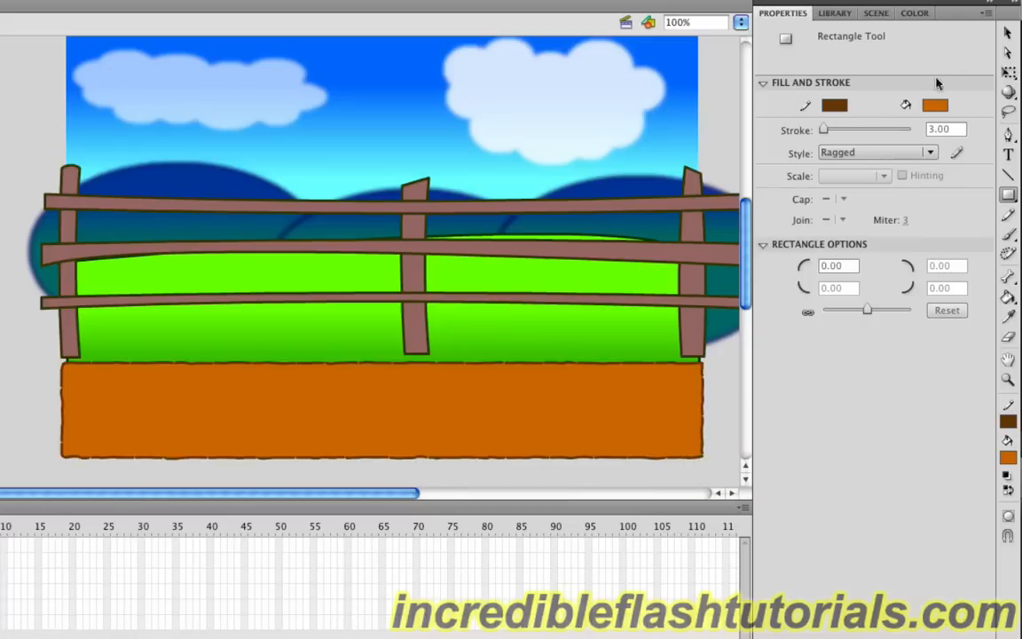
click(1008, 33)
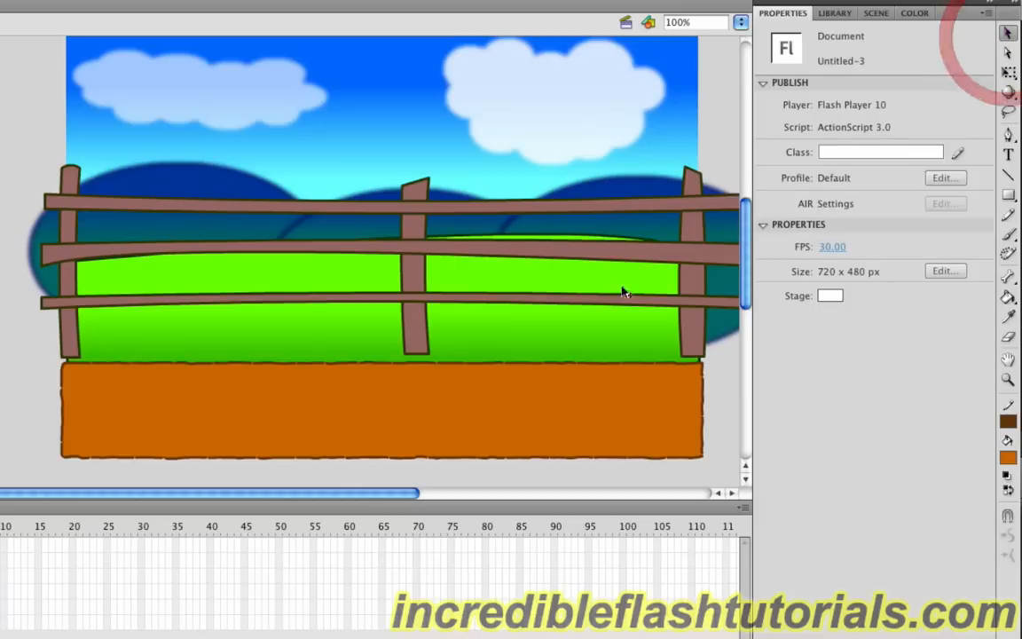
drag(533, 362, 407, 352)
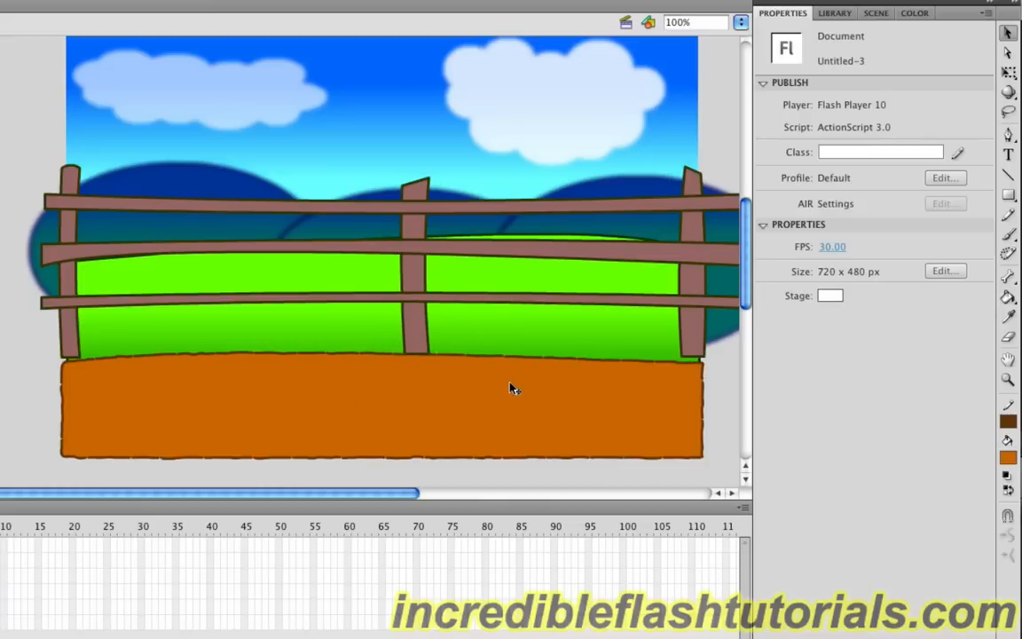
Move the fence movie clip up to about Y 139, just above the road, and deselect it
click(414, 315)
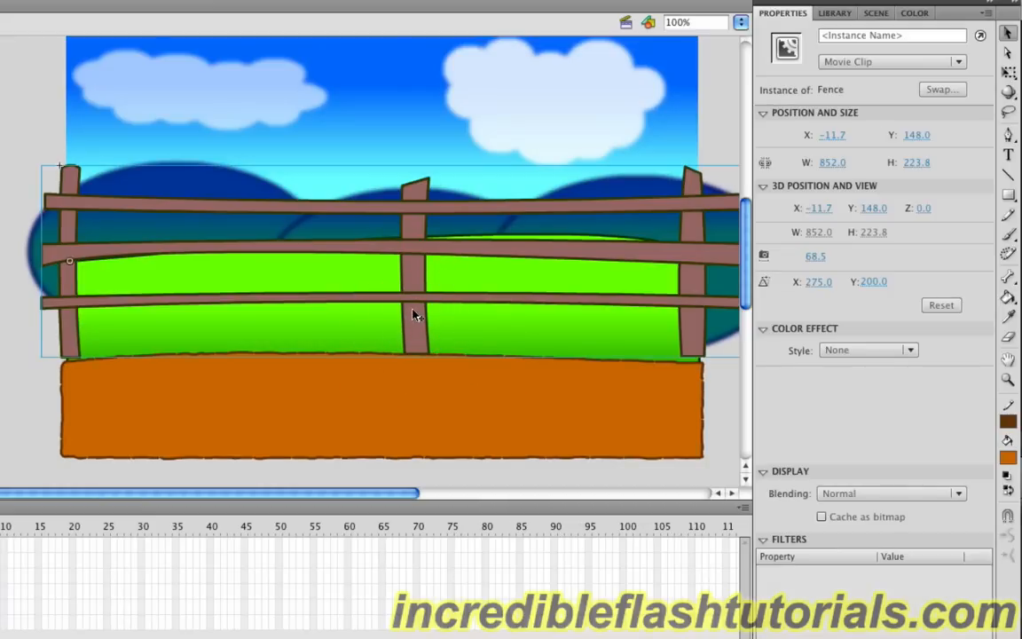
drag(413, 315, 414, 310)
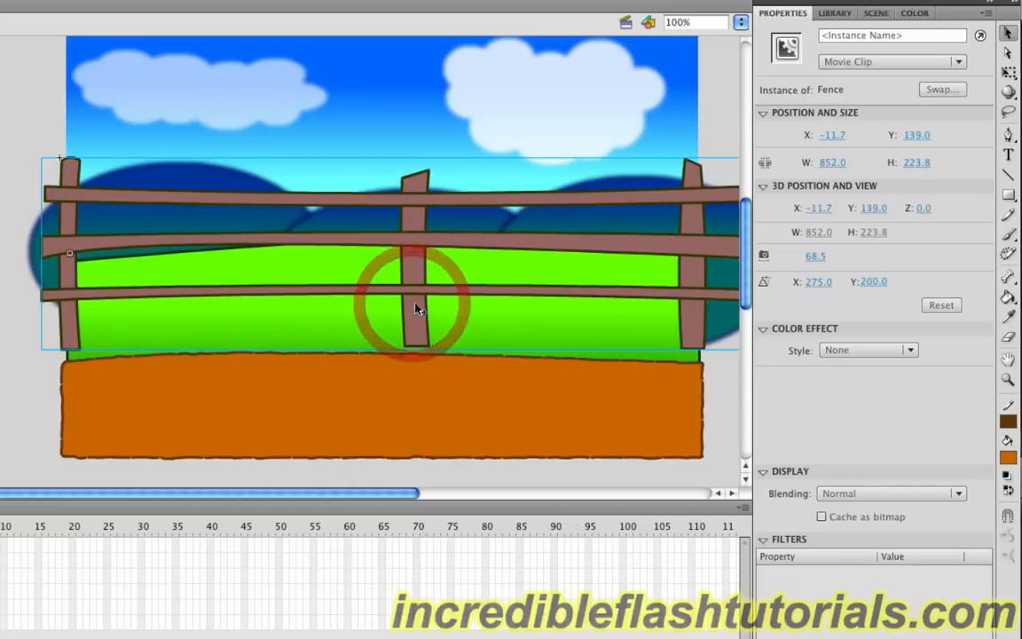
key(Escape)
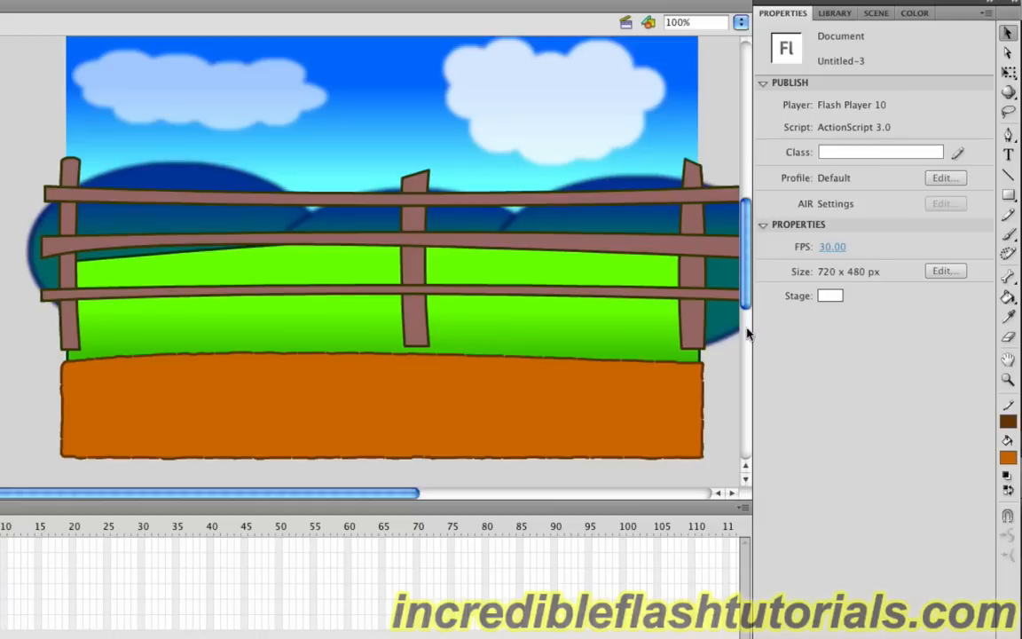
Set up a linear Paint Bucket gradient running from orange-brown #CC6600 to dark brown #663333
click(1007, 298)
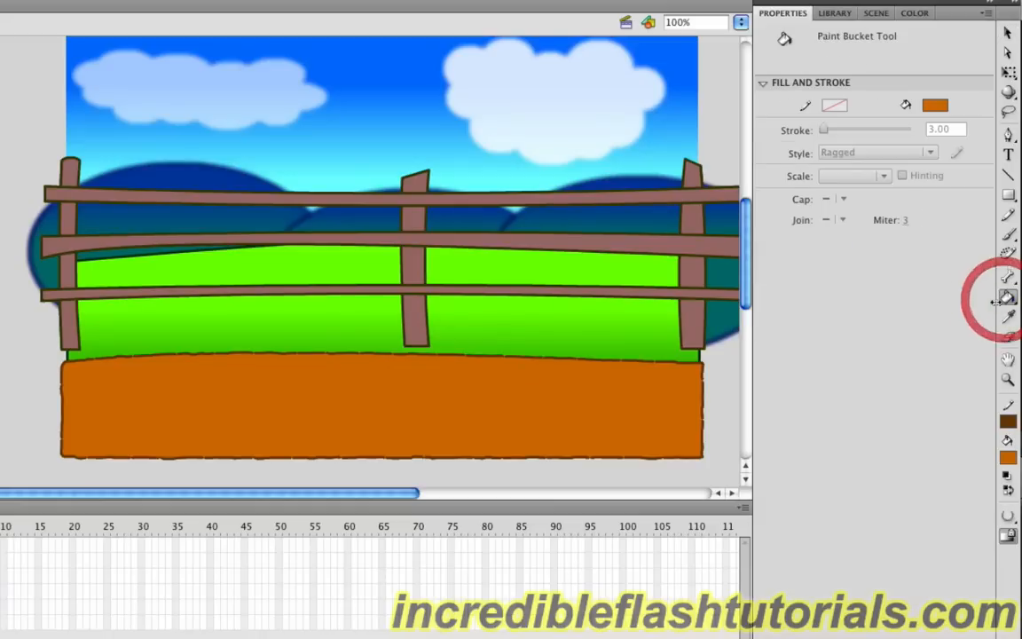
click(923, 16)
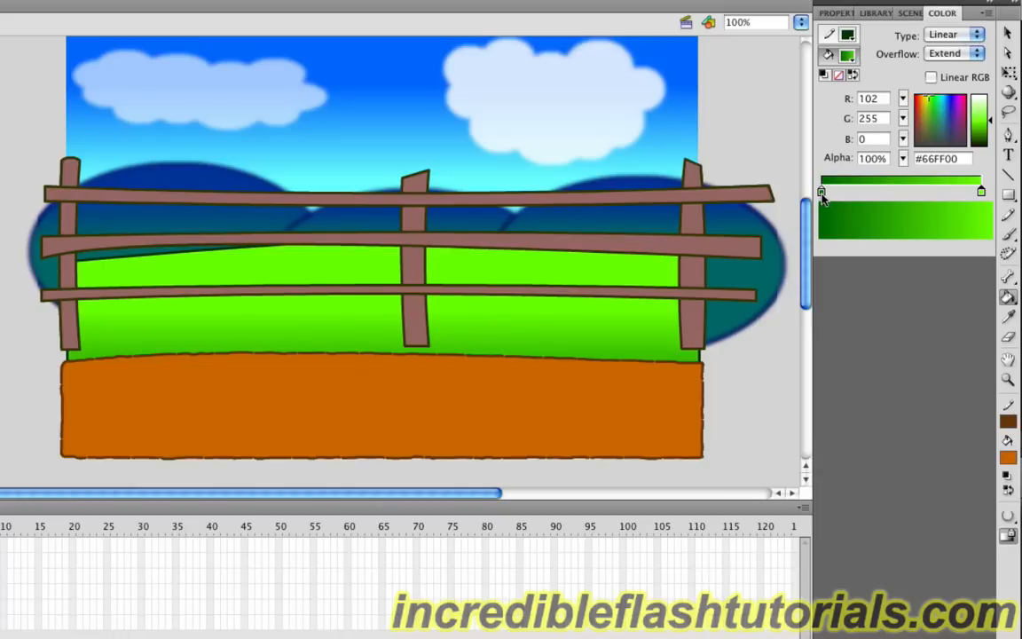
double_click(821, 193)
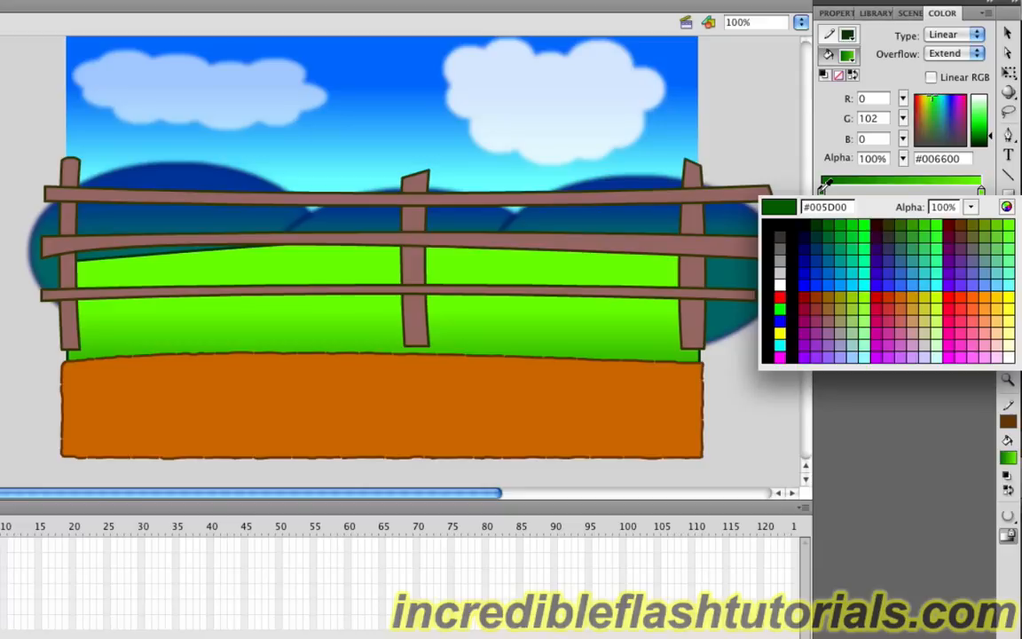
click(899, 298)
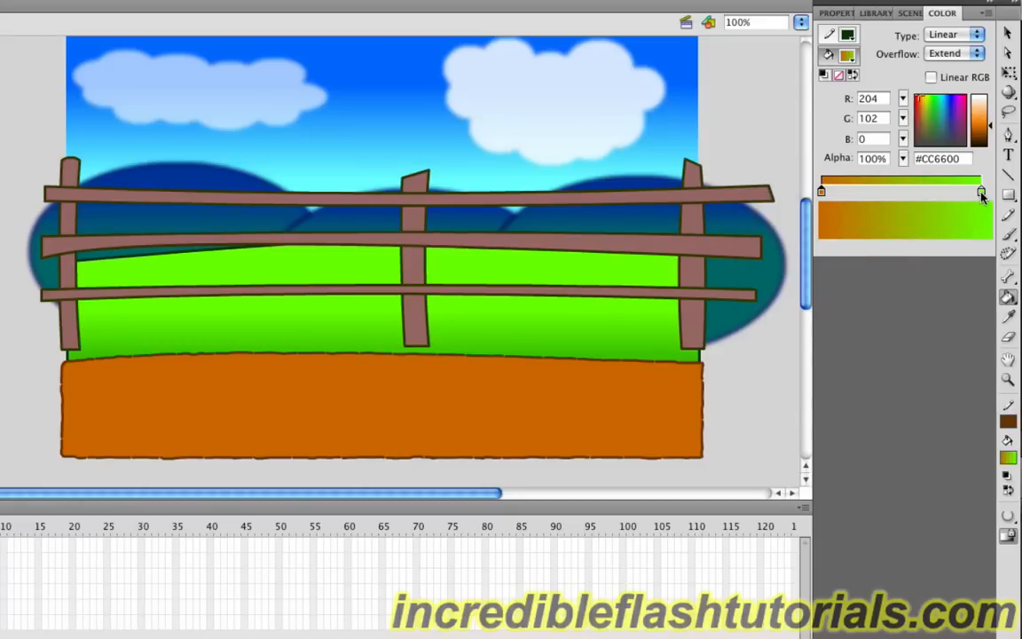
double_click(982, 194)
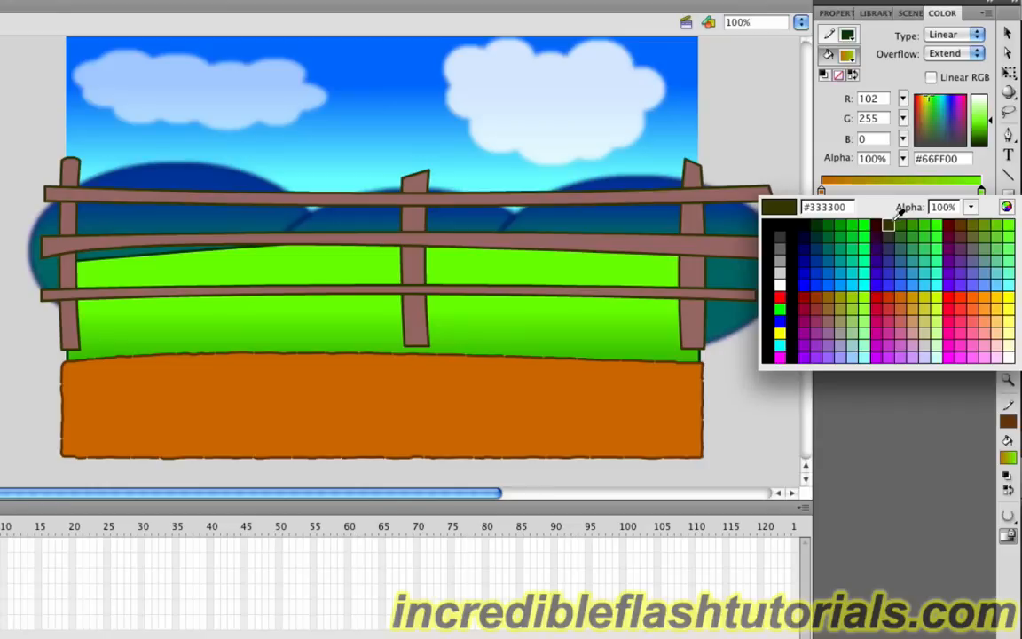
click(961, 232)
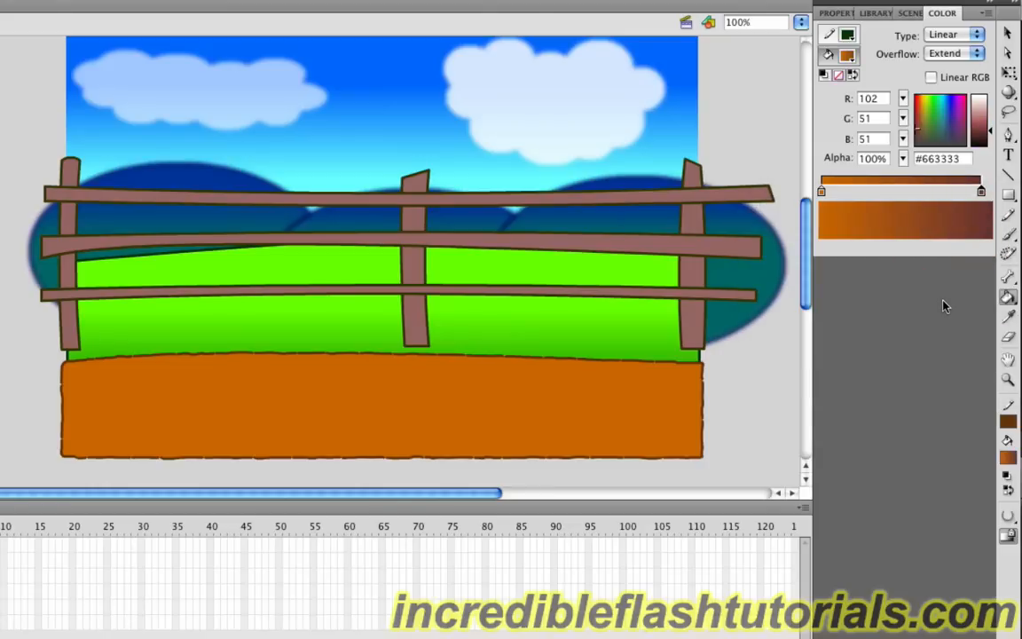
Turn off Lock Fill and fill the road with the gradient running vertically, orange along the upper edge and dark brown at the base
click(1007, 537)
drag(398, 438, 393, 372)
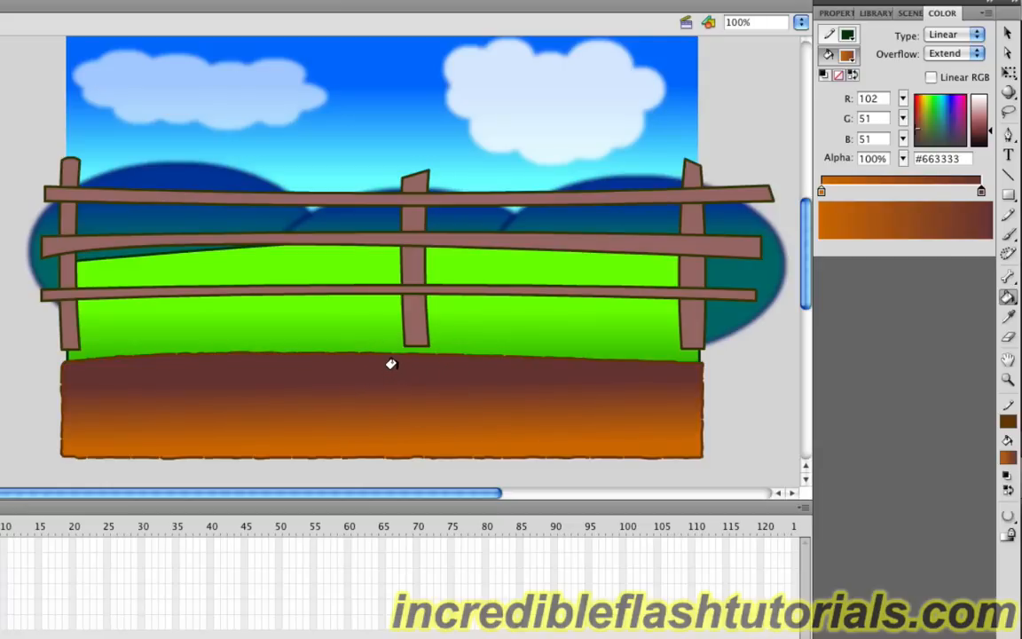
drag(389, 367, 383, 444)
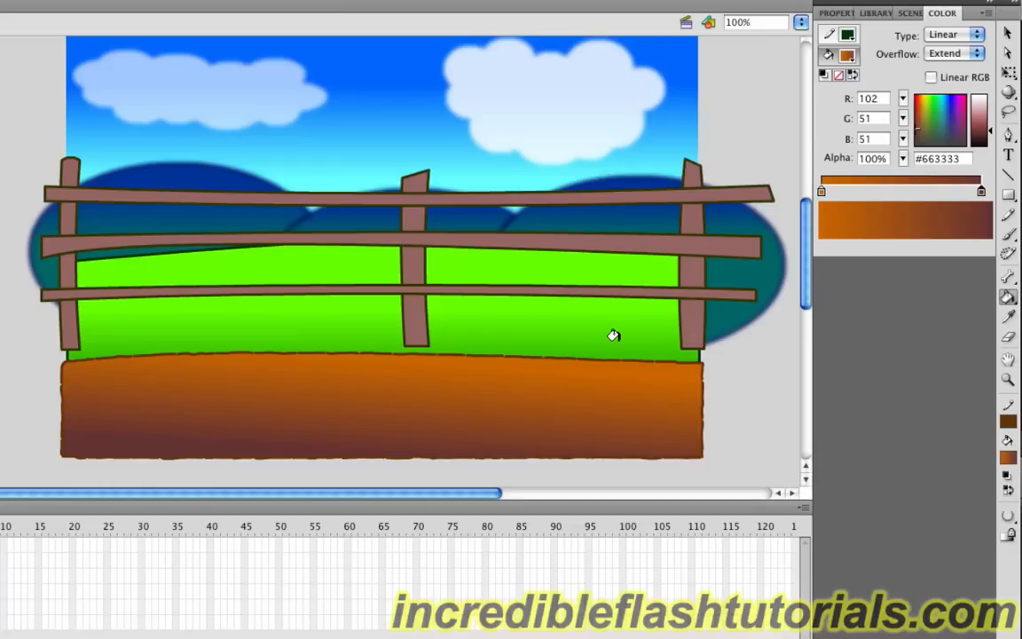
Hide the Fence layer and sample the grass hill's green gradient with the Eyedropper
click(1010, 35)
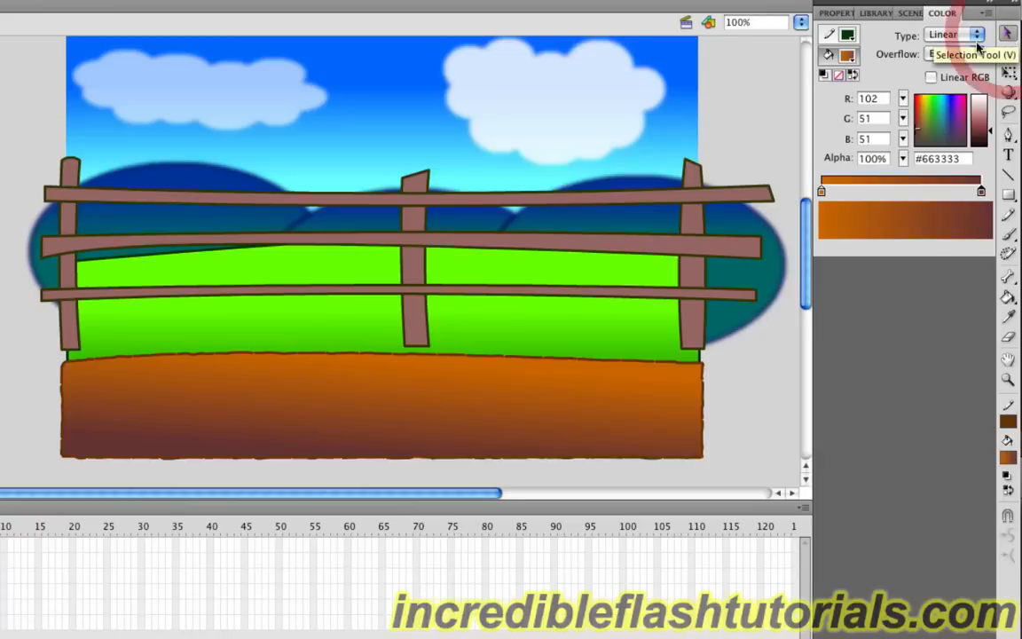
click(419, 194)
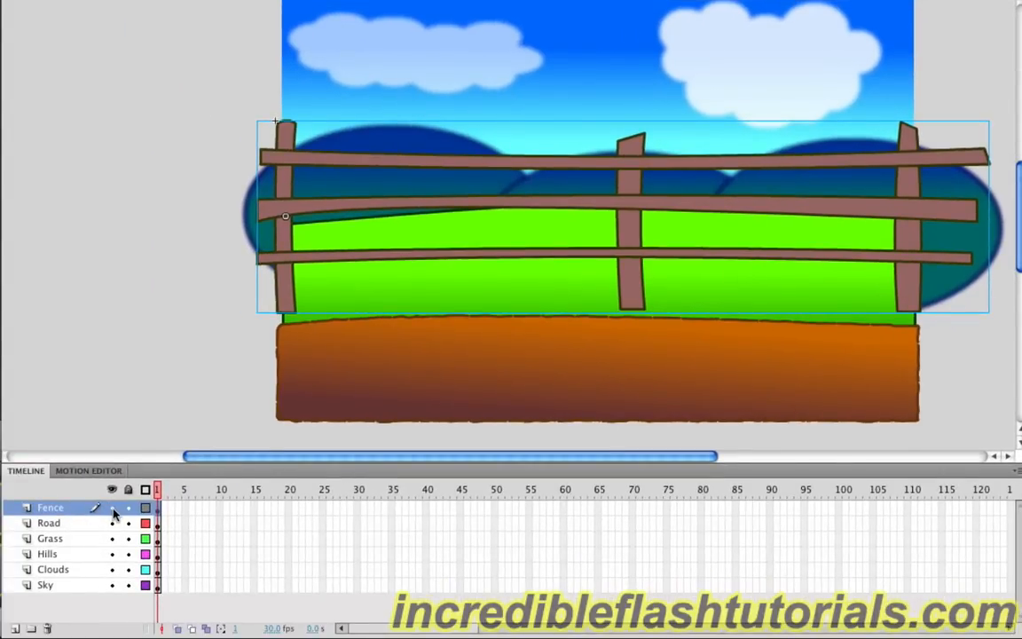
click(112, 508)
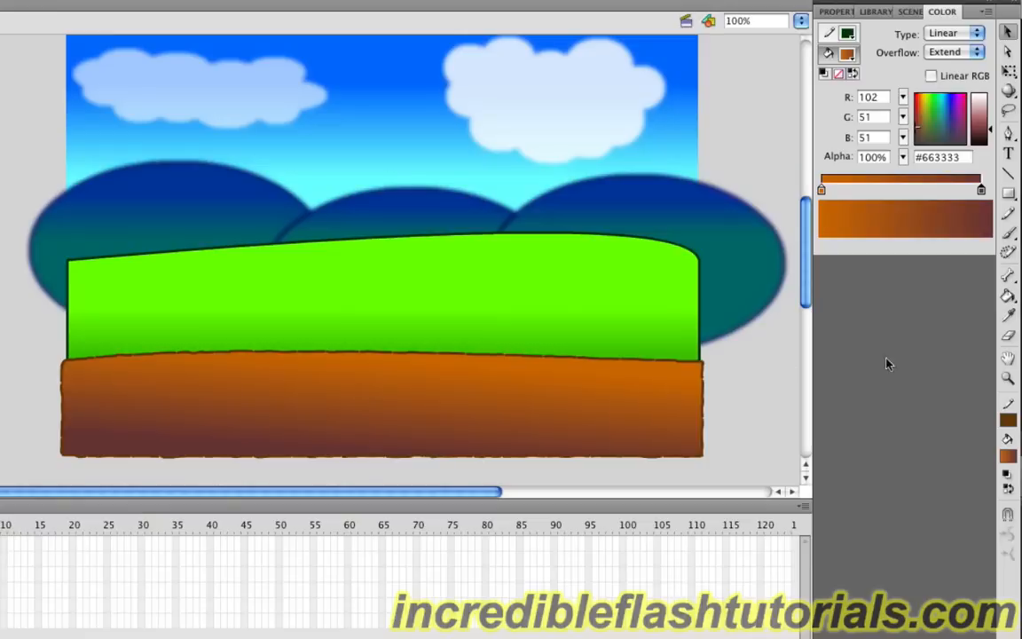
click(1011, 316)
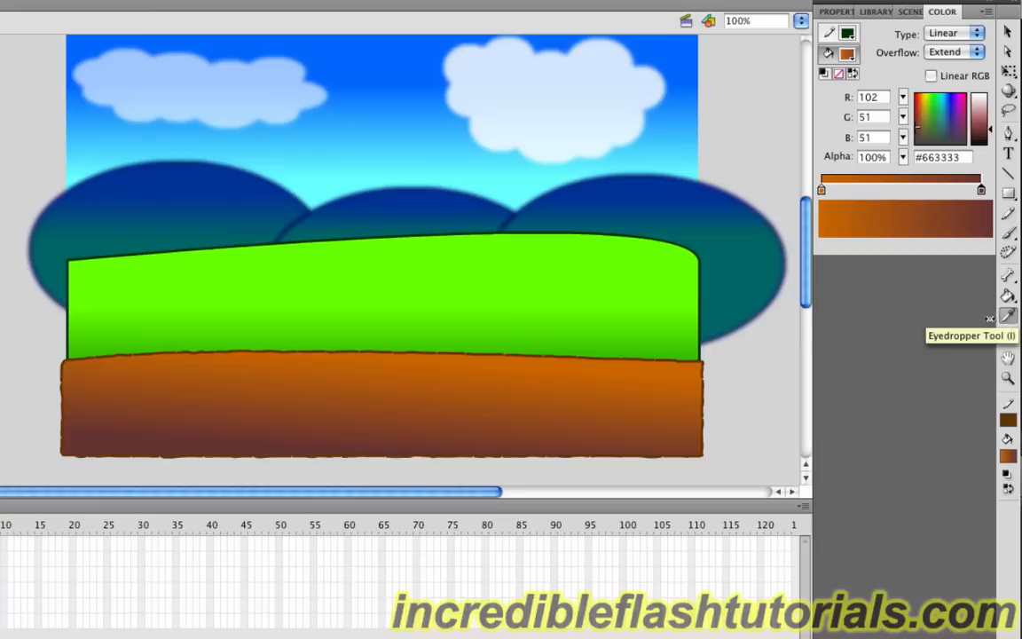
click(639, 305)
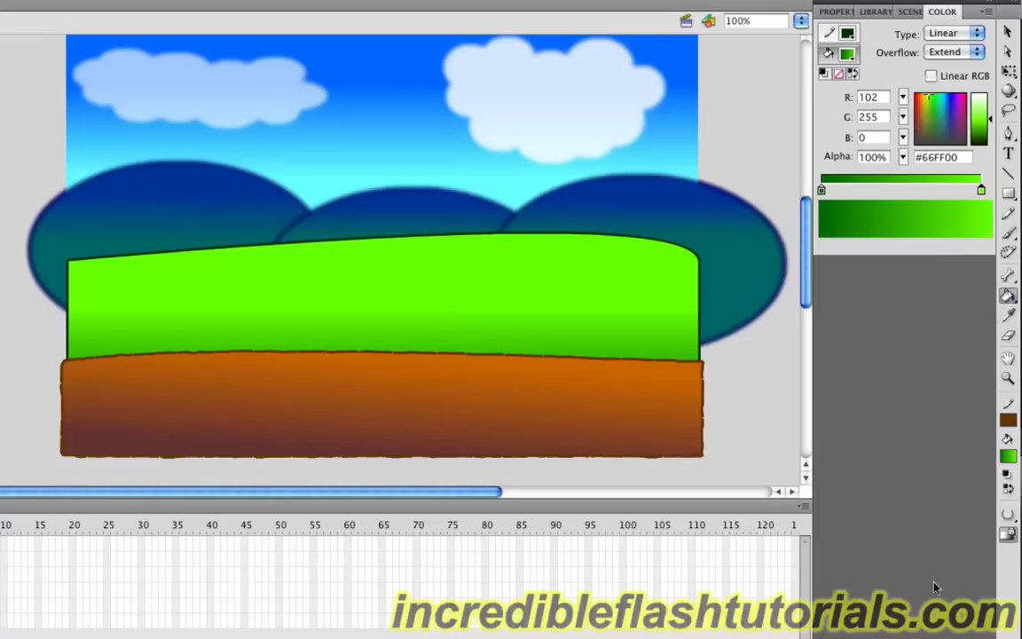
Turn off Lock Fill, refill the hill from dark green near the road to bright green above, and show the Fence layer again
click(1009, 533)
drag(456, 328, 458, 269)
drag(473, 339, 472, 276)
drag(468, 327, 461, 272)
drag(417, 338, 412, 276)
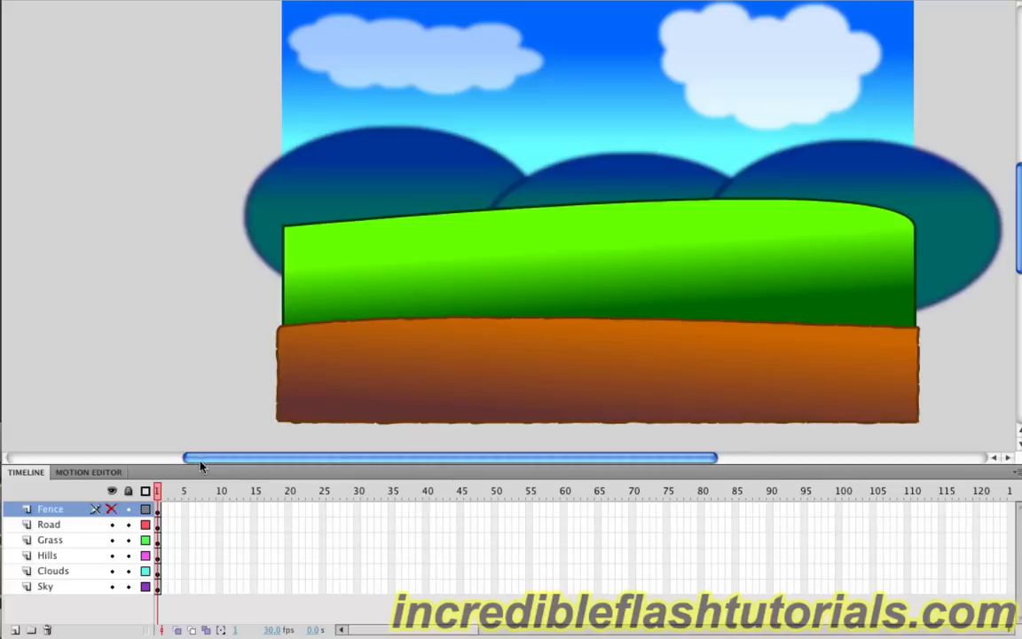
click(111, 511)
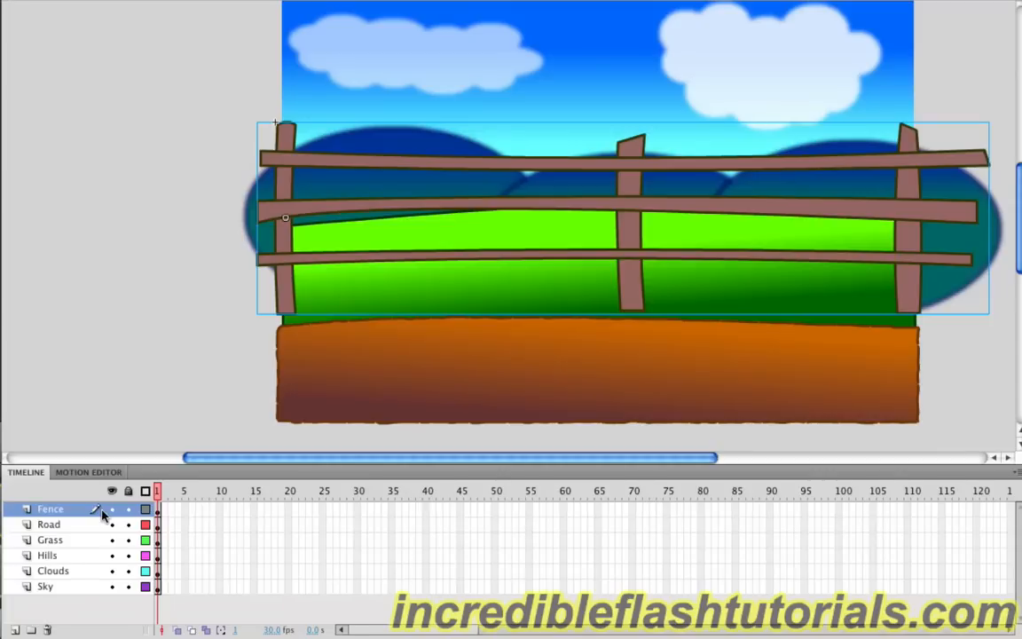
Add a new layer above the Fence layer and give it a grass-blade name beginning with "Grass Bl"
click(13, 630)
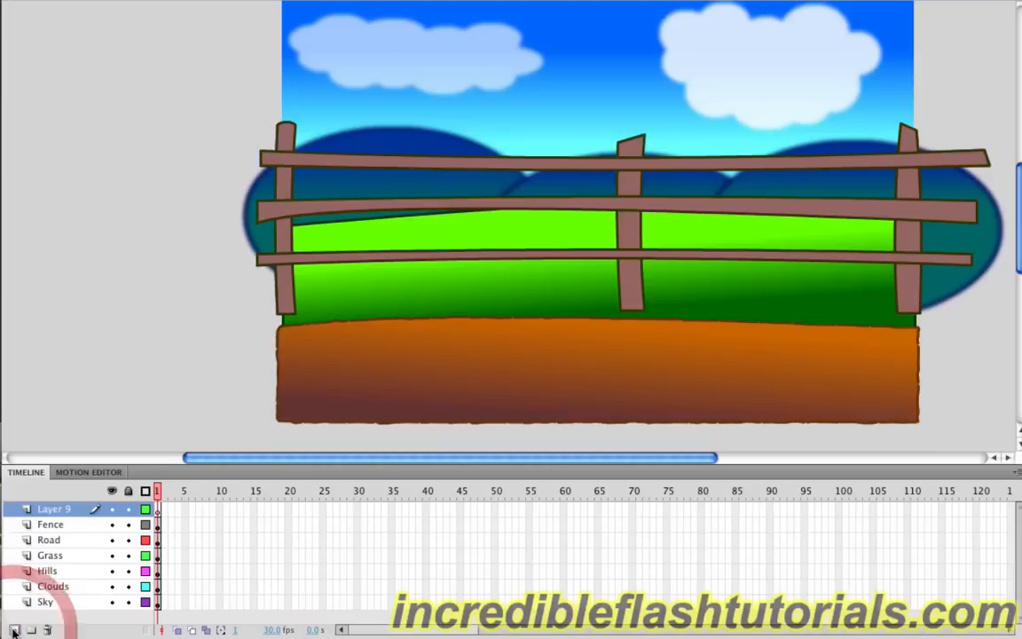
double_click(53, 509)
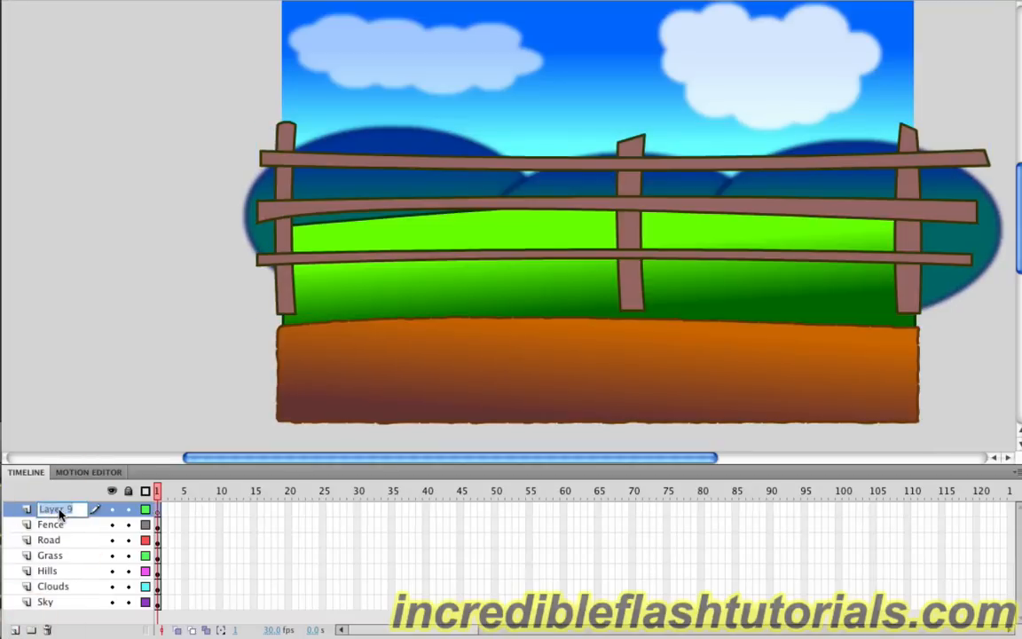
text(Giass B)
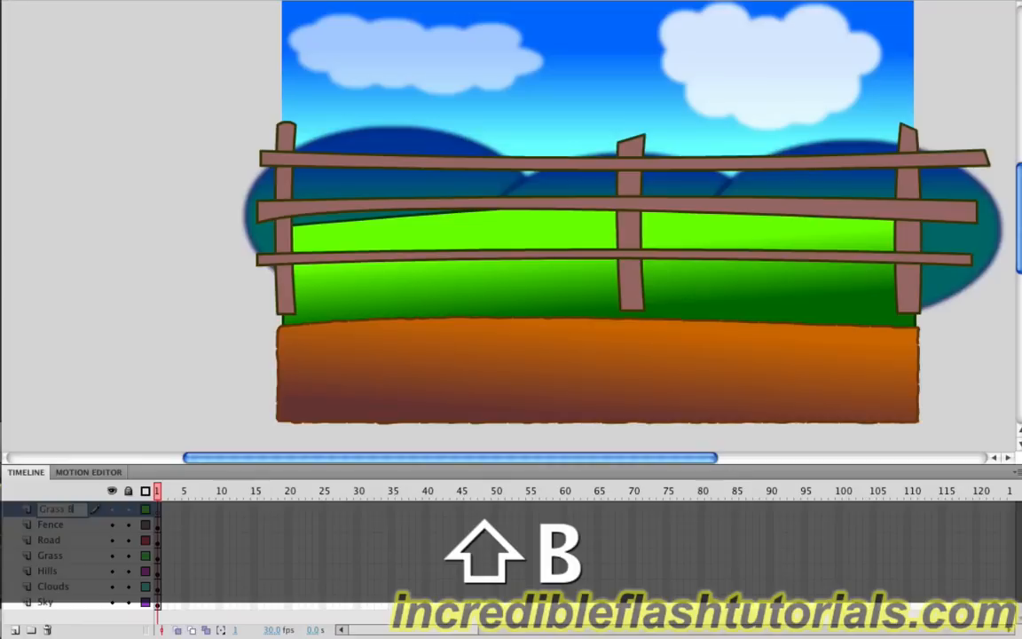
key(Return)
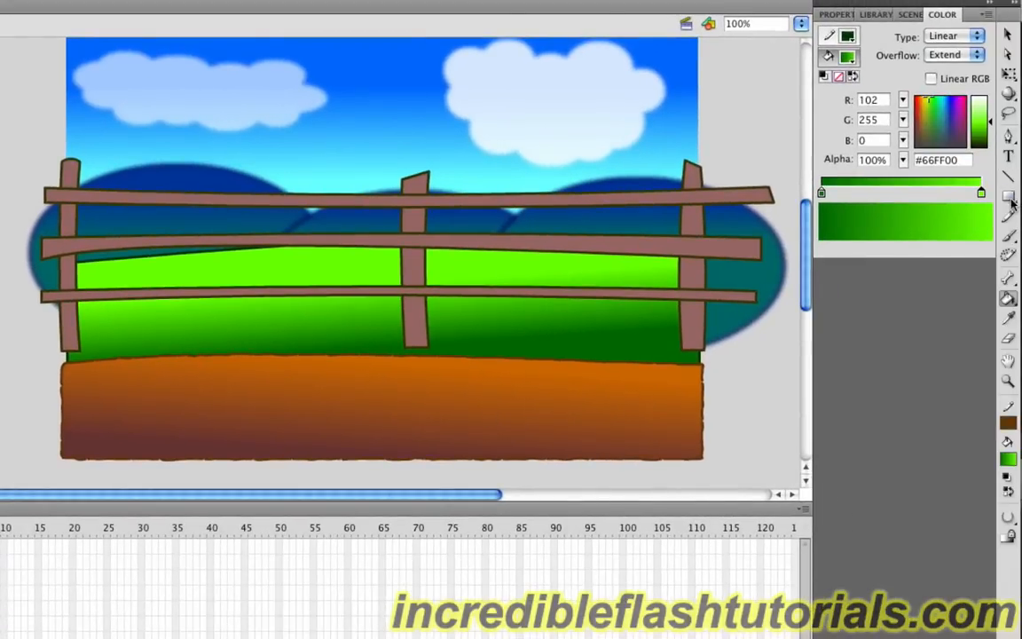
Set up the Rectangle tool with a dark green #003300 stroke and a solid medium green fill
click(1010, 198)
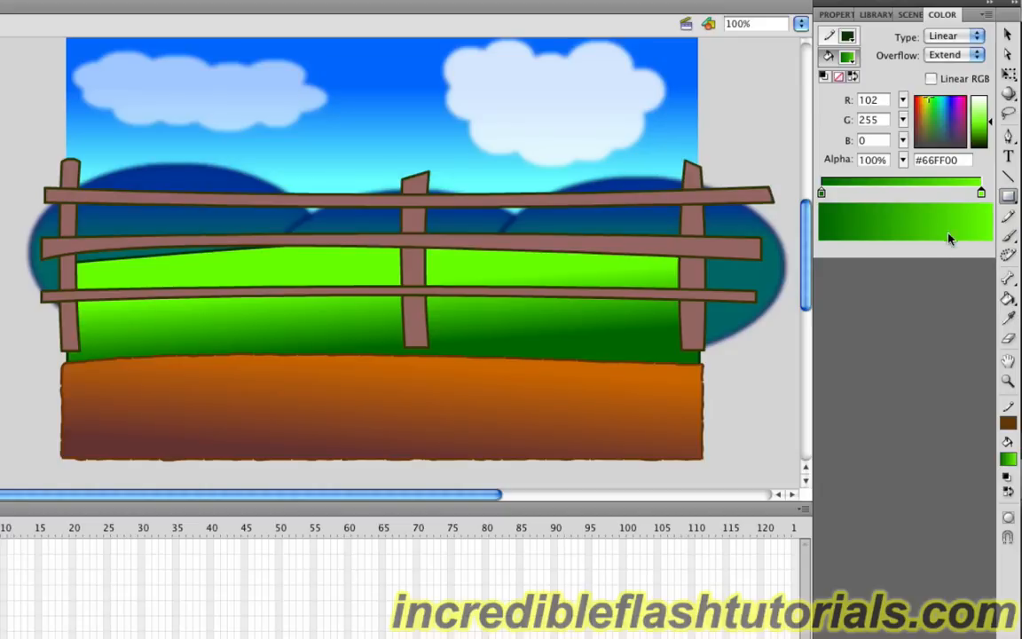
click(836, 15)
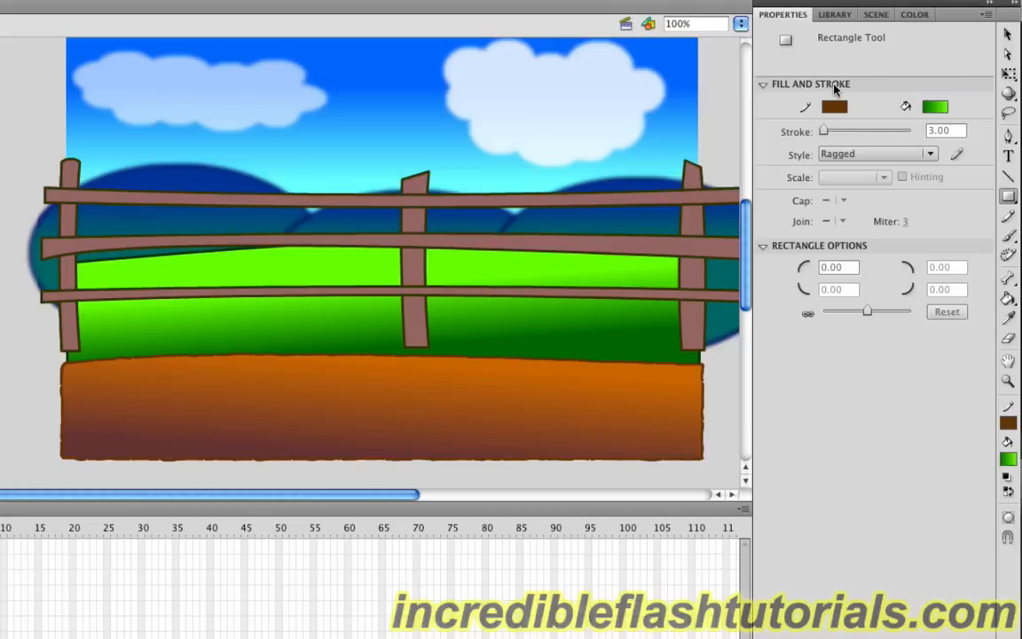
click(834, 107)
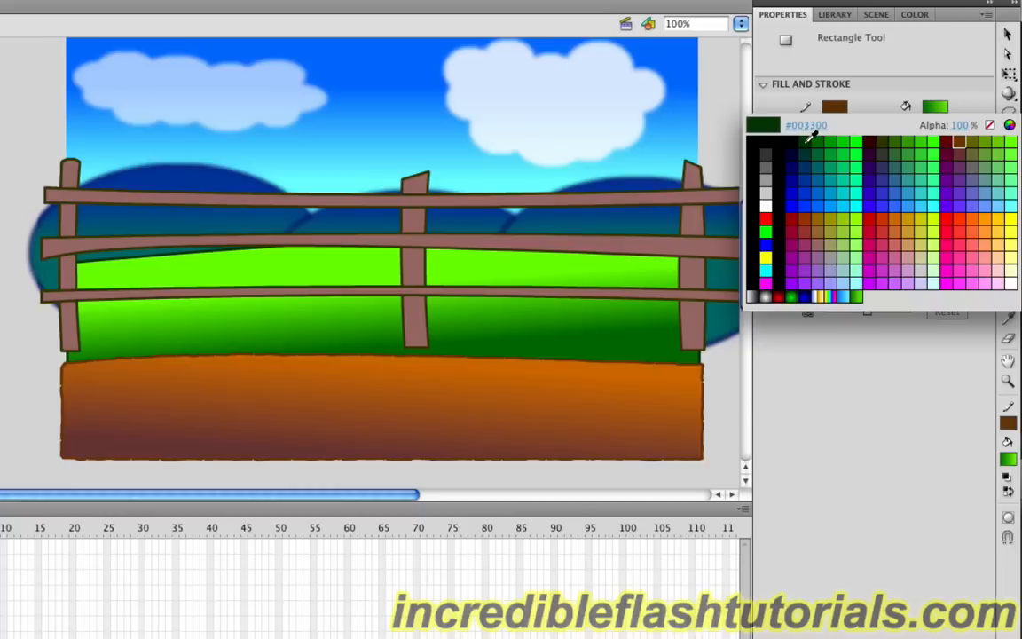
click(808, 140)
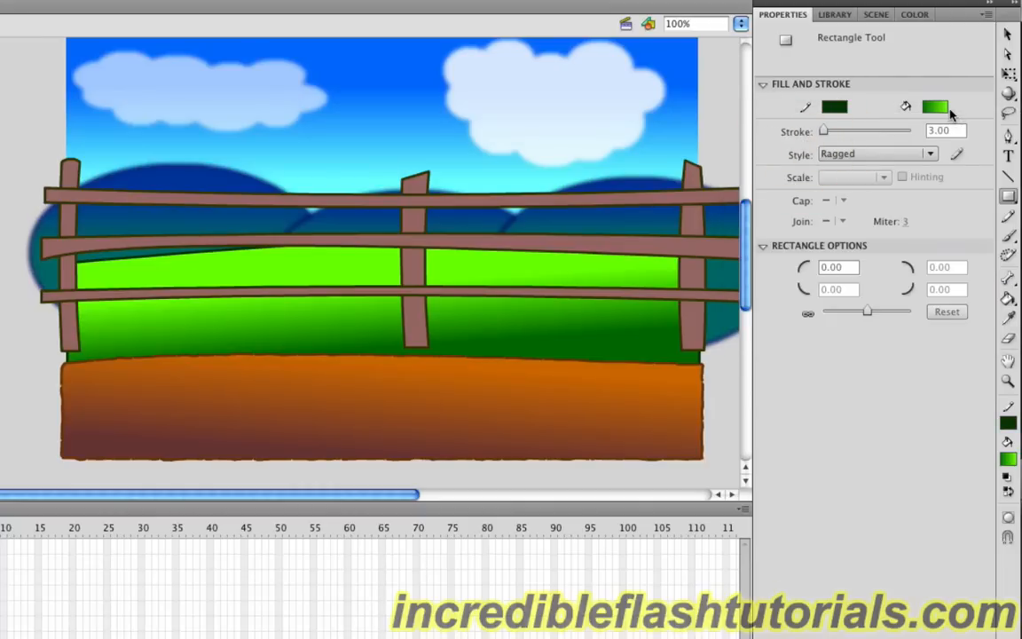
click(938, 107)
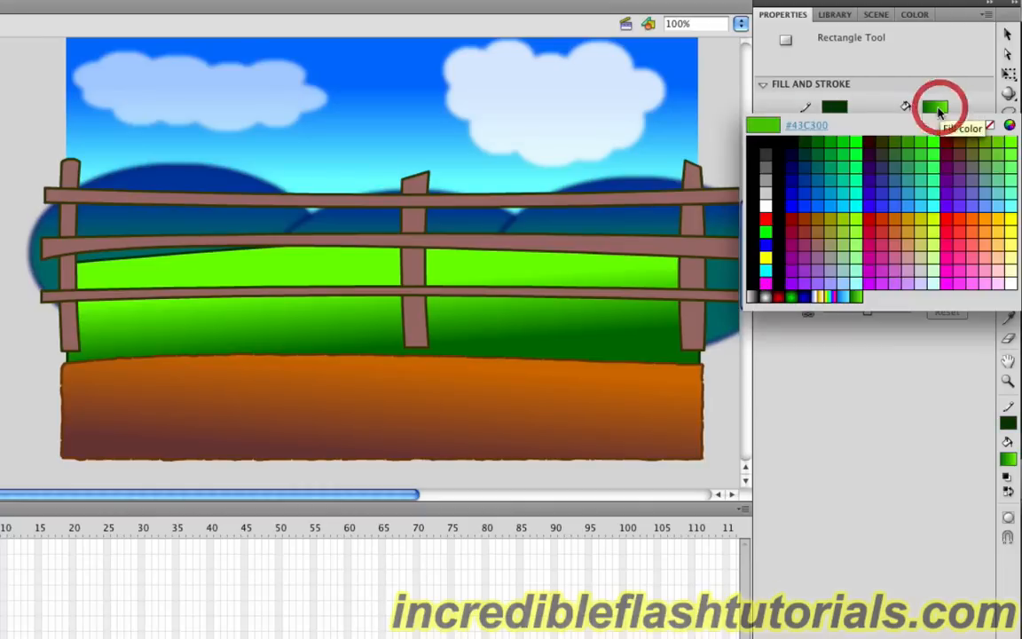
click(835, 137)
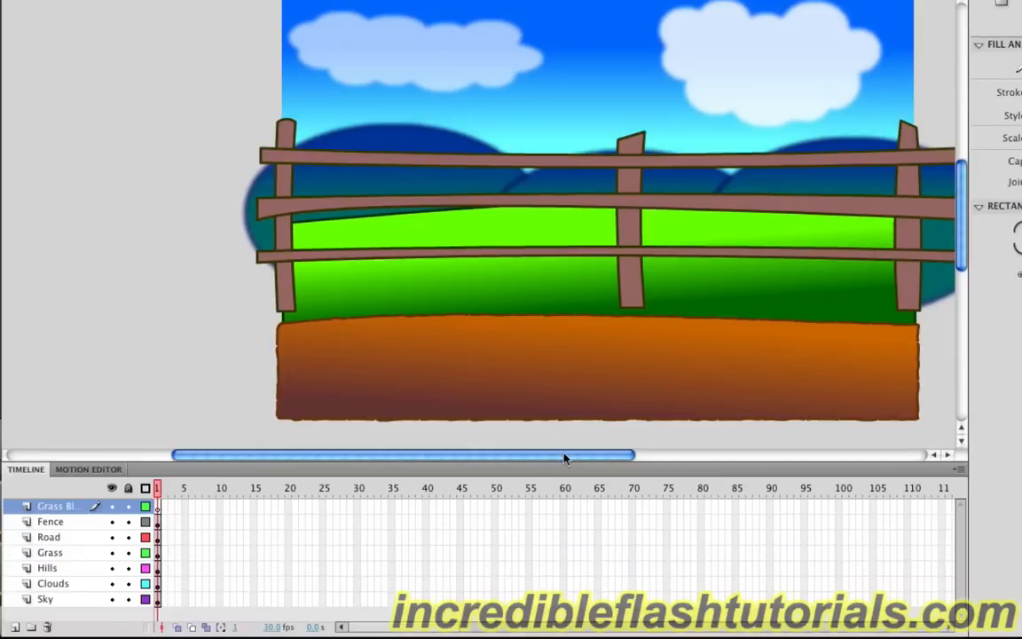
Draw a narrow upright rectangle about 23 x 121 px in the empty area beside the stage and change its stroke style to Solid
drag(565, 458, 510, 458)
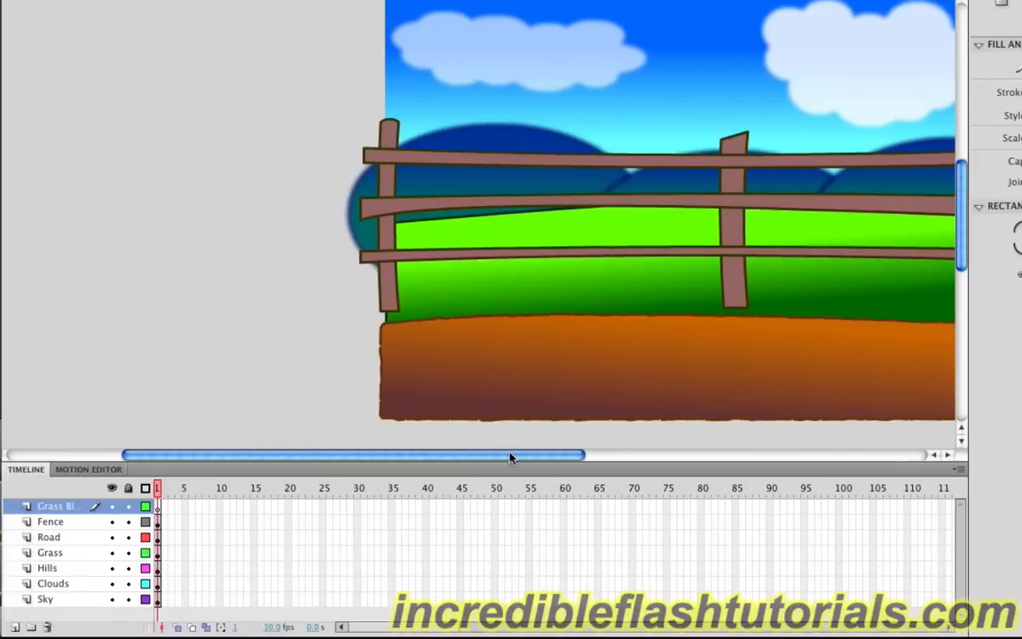
mouse_move(185, 102)
mouse_down()
mouse_move(210, 237)
mouse_move(207, 192)
mouse_move(205, 206)
mouse_up()
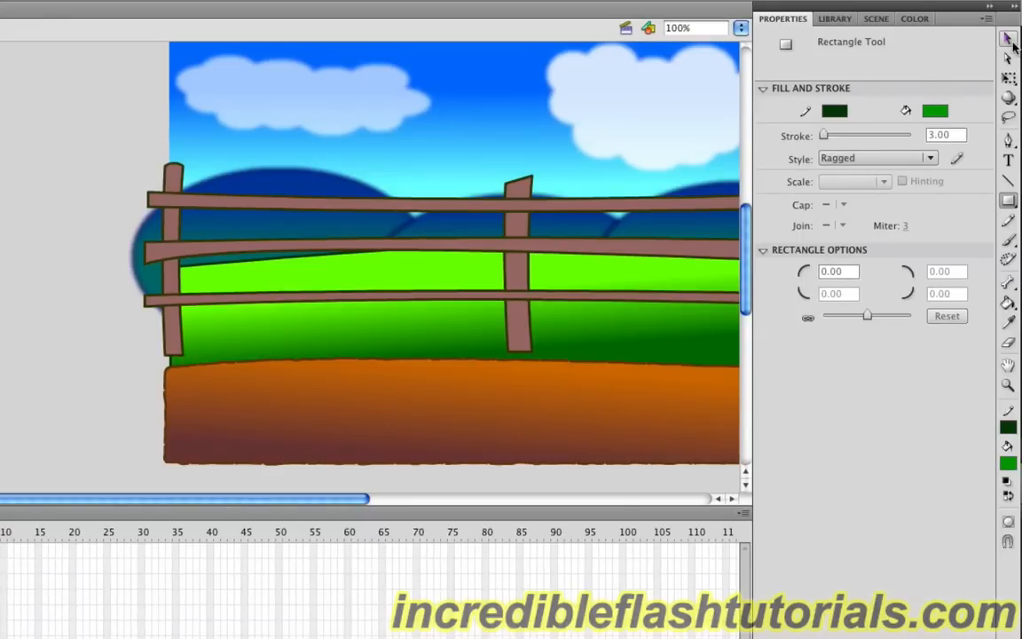
click(1009, 39)
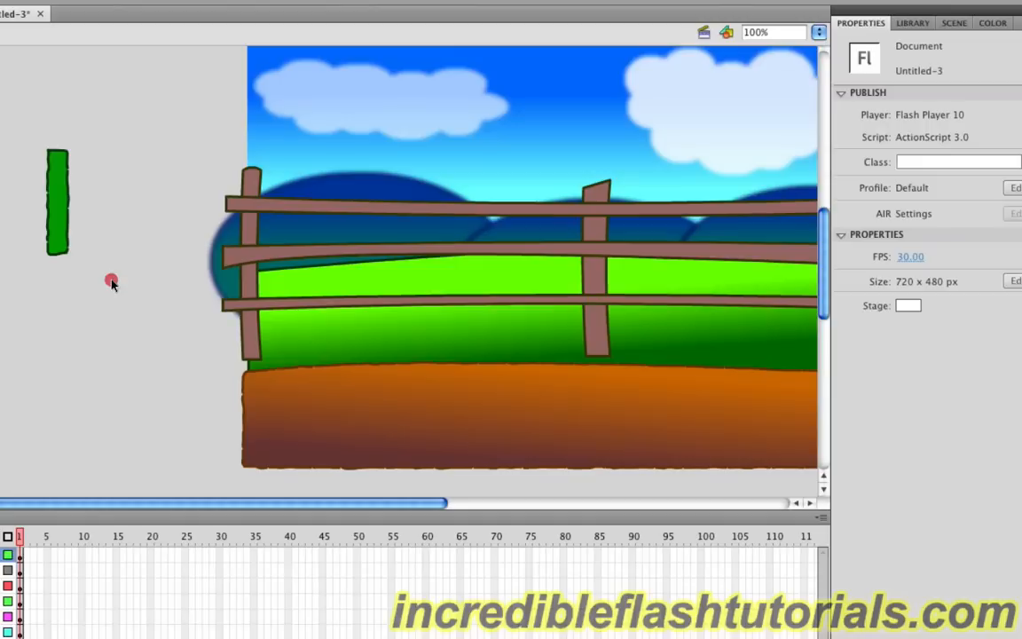
drag(111, 282, 27, 120)
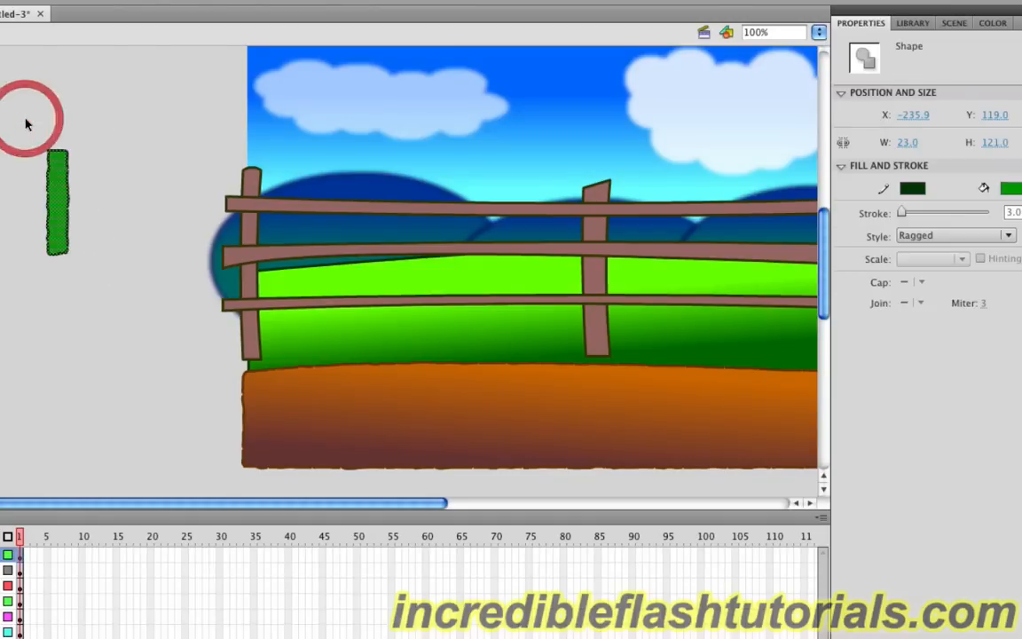
click(1010, 236)
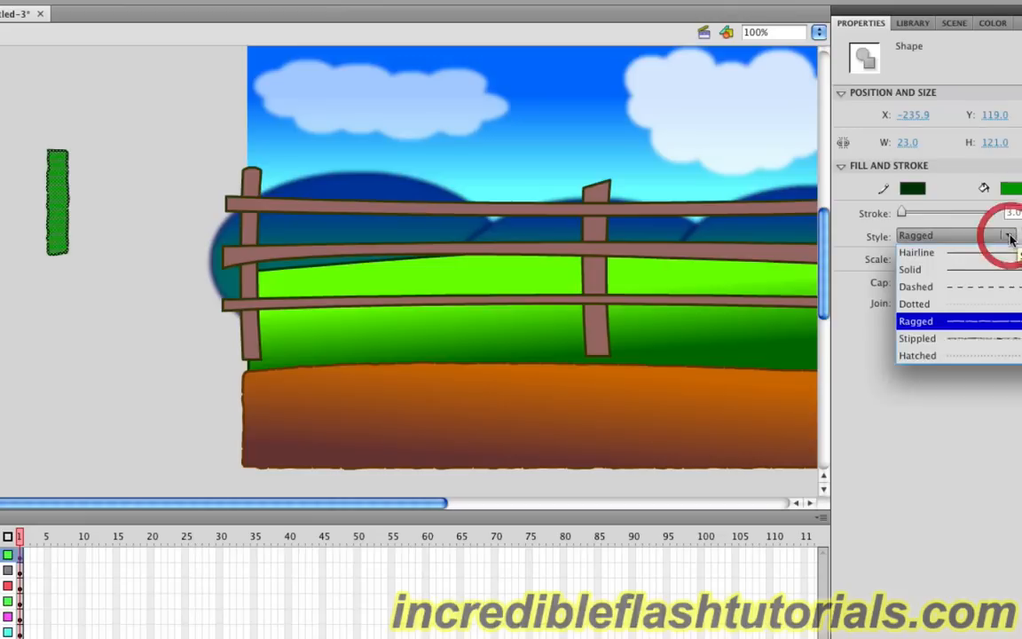
click(995, 268)
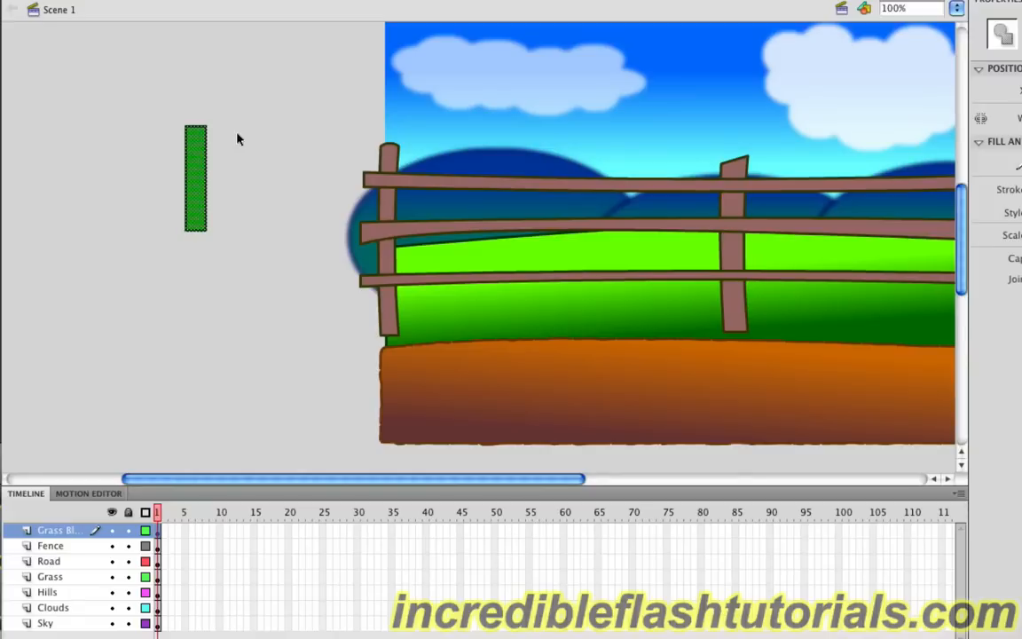
click(238, 139)
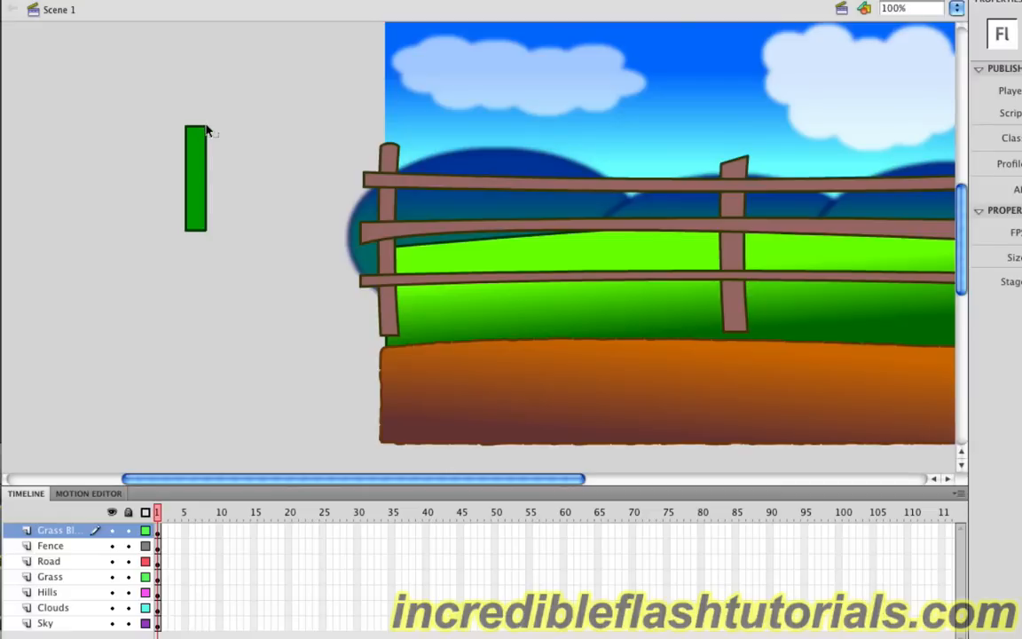
Reshape the green rectangle into a grass blade by narrowing its upper end, curving both sides and pulling the tip to a point
drag(206, 132, 189, 129)
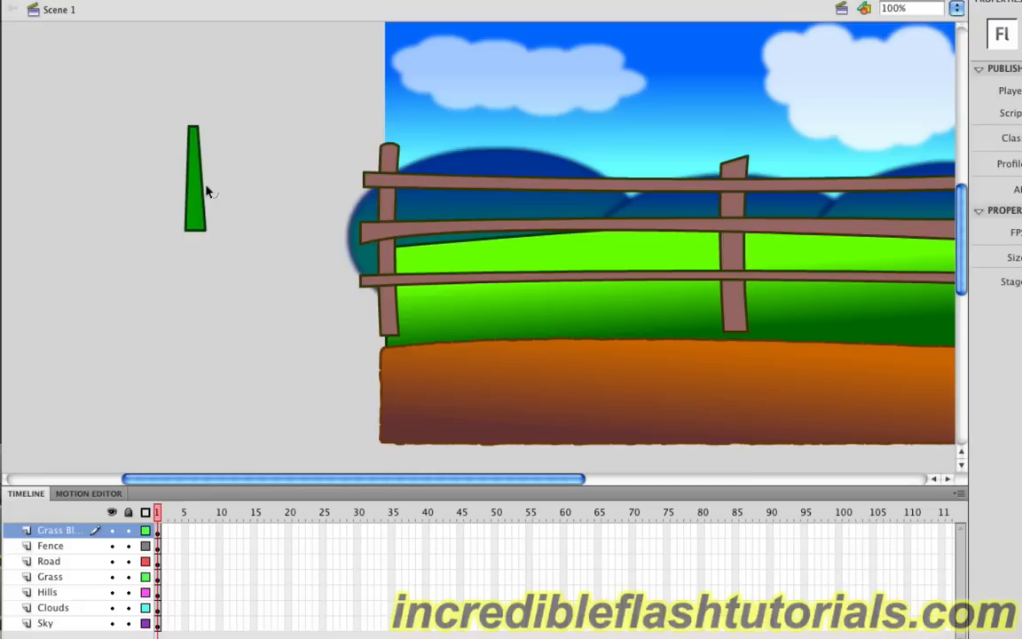
mouse_move(203, 183)
mouse_down()
mouse_move(215, 183)
mouse_move(193, 180)
mouse_move(202, 183)
mouse_up()
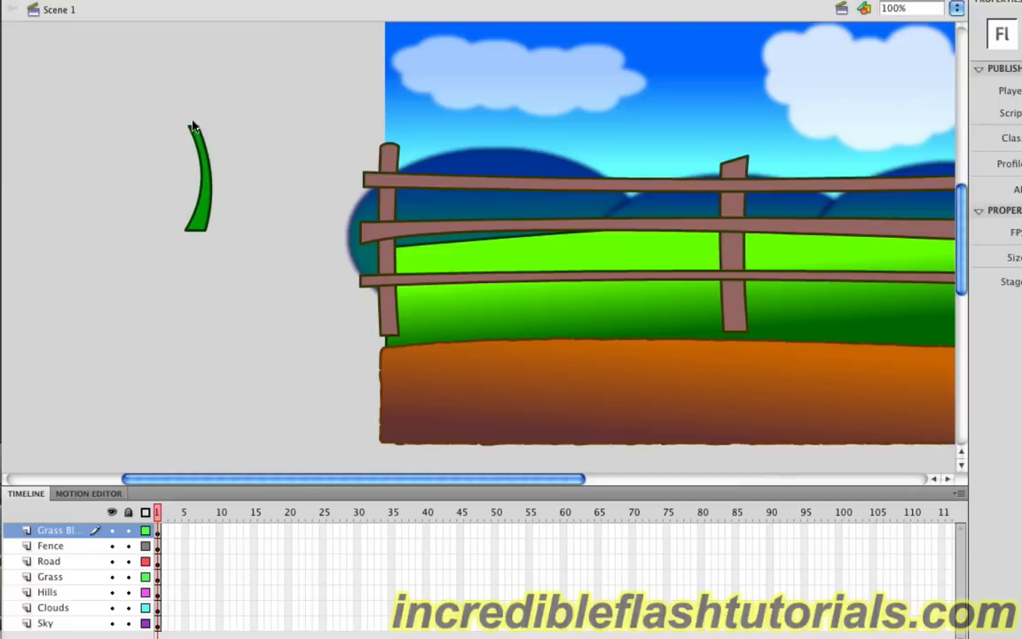
drag(192, 120, 195, 125)
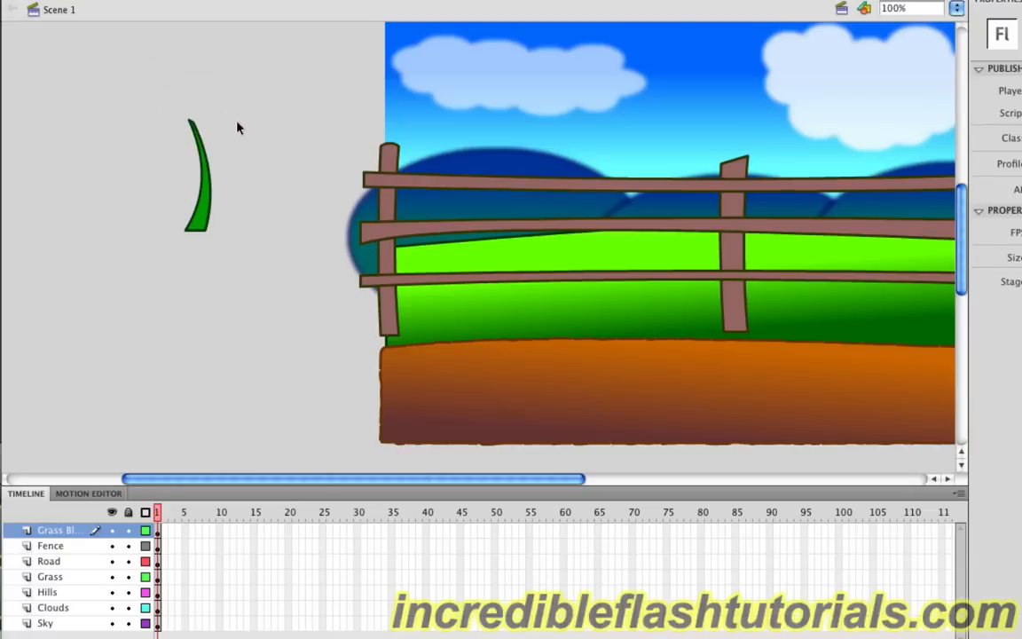
Delete the outline along the grass blade's base and convert the whole blade to a movie clip symbol named Blade
click(198, 236)
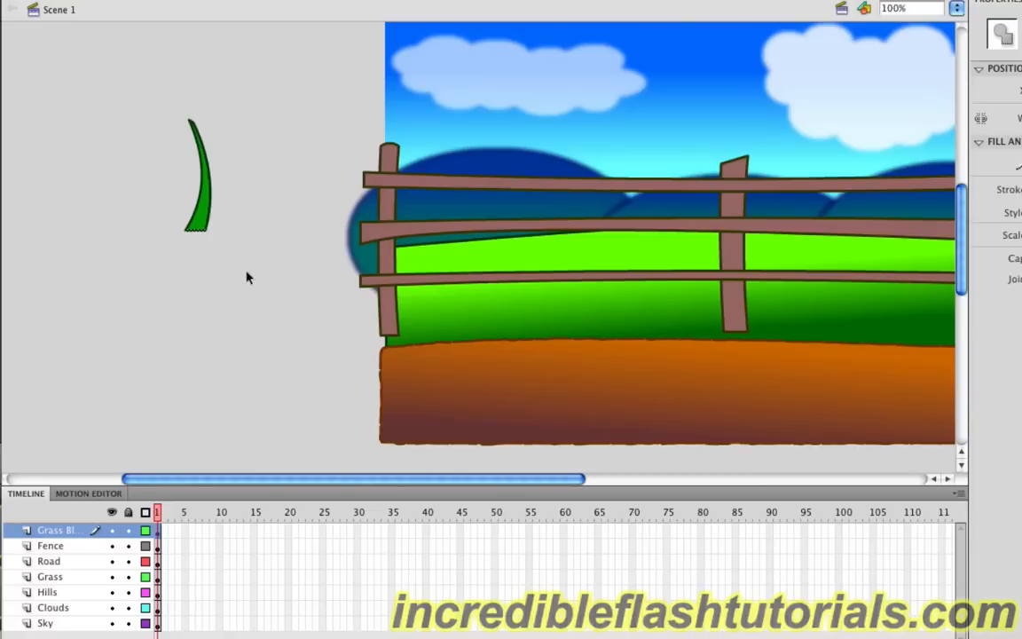
click(248, 278)
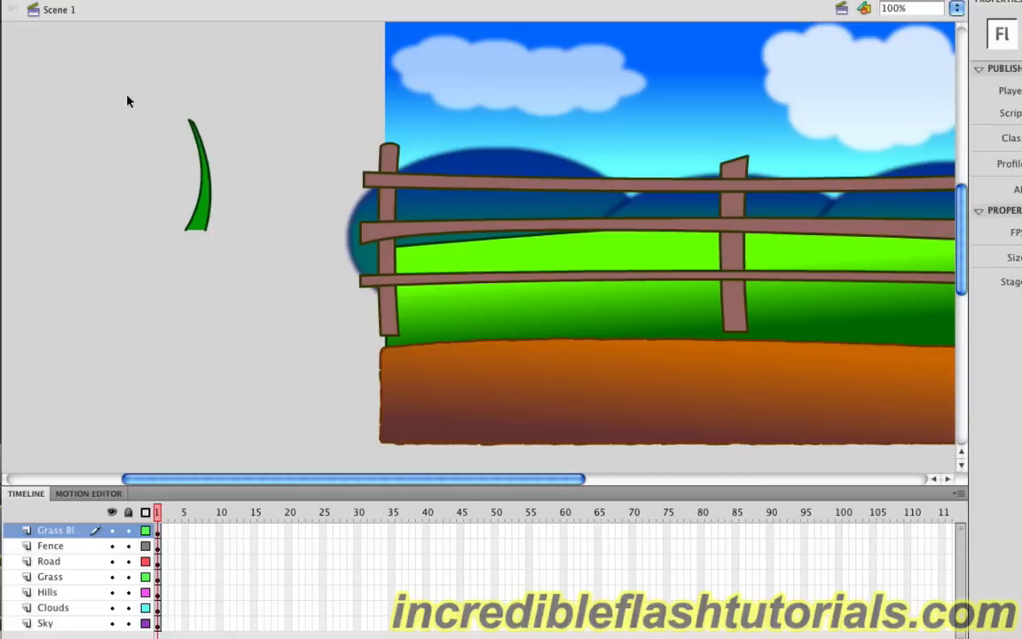
mouse_move(123, 84)
mouse_down()
mouse_move(216, 187)
mouse_move(247, 260)
mouse_up()
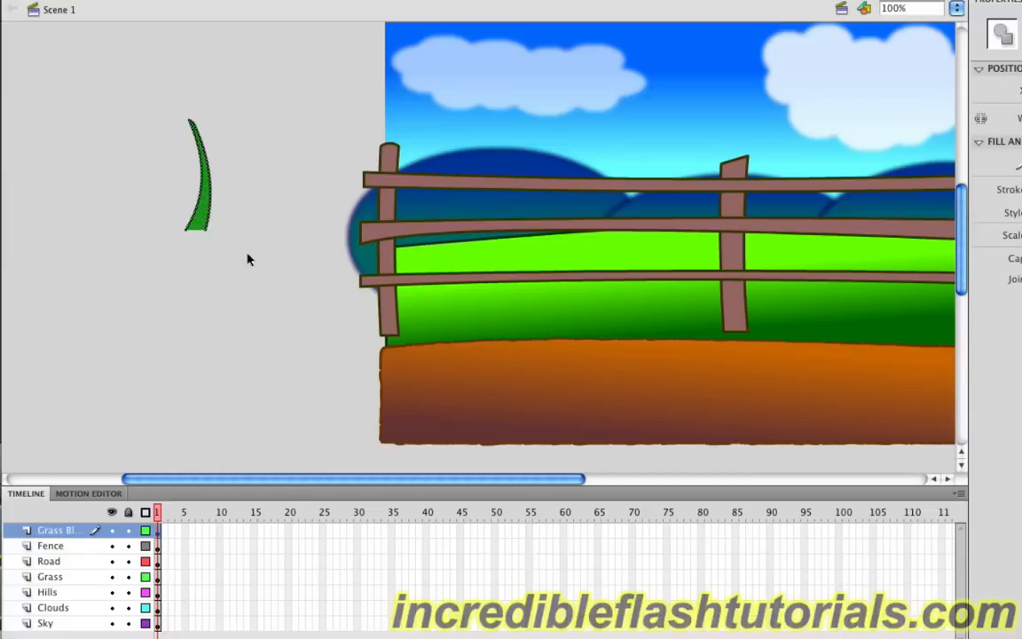
key(F8)
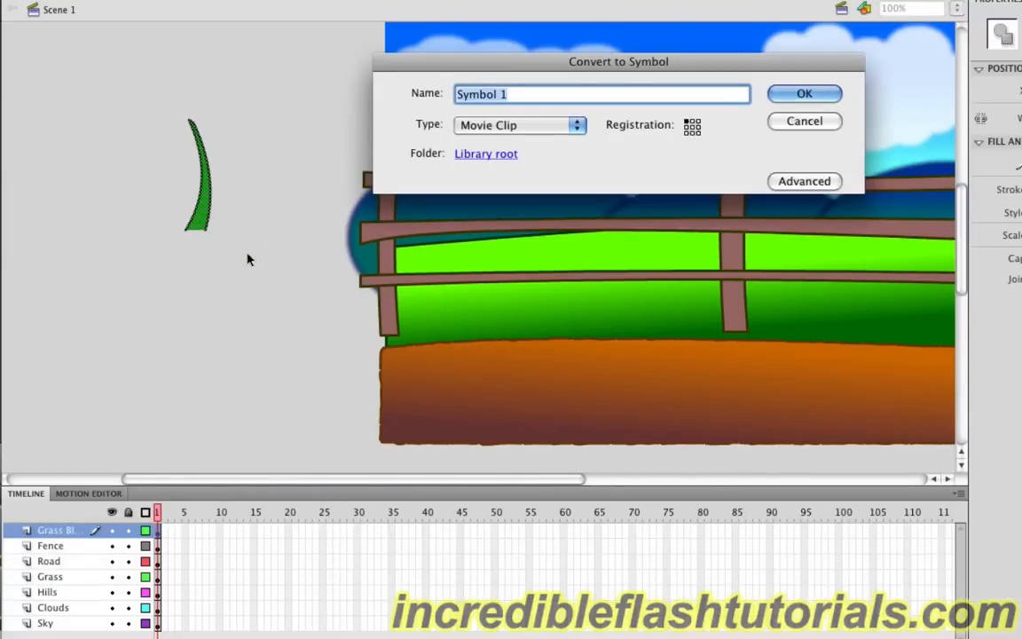
key(shift)
text(Blade)
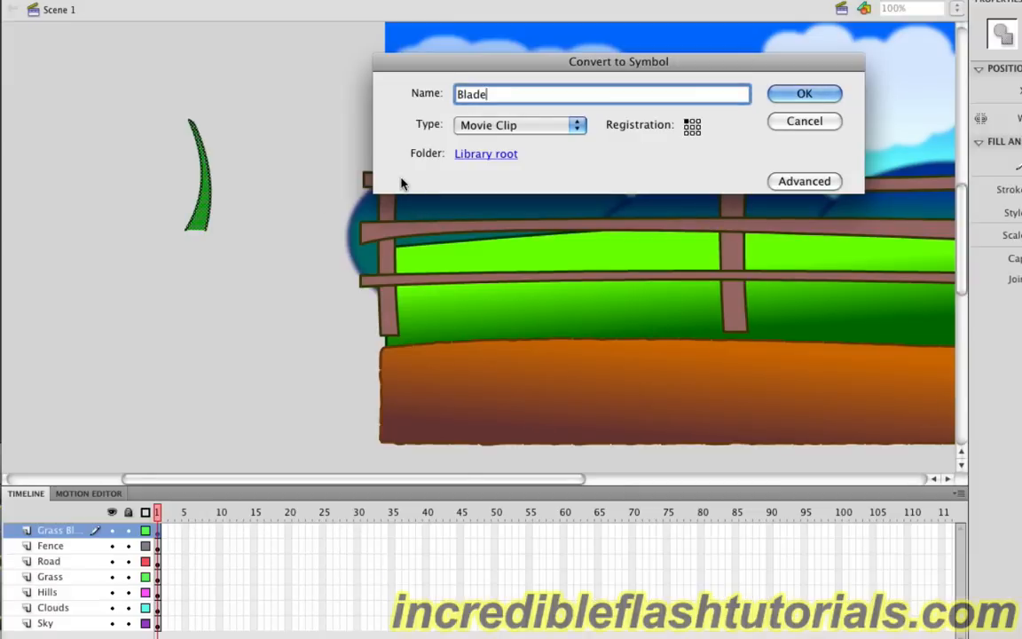
click(792, 92)
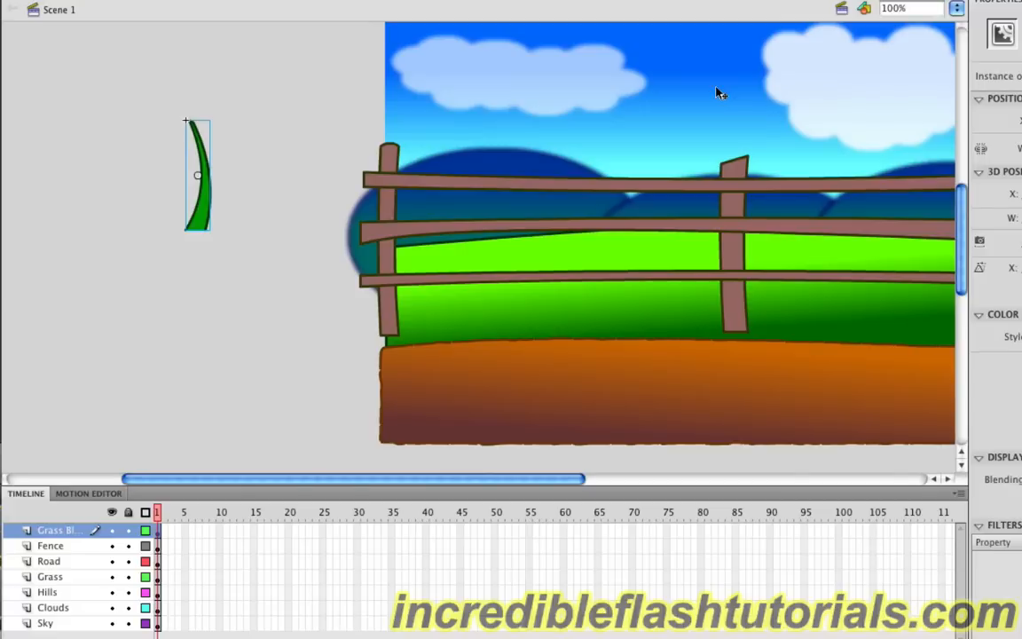
Hide the Fence layer and move the blade onto the left end of the green hill
click(397, 153)
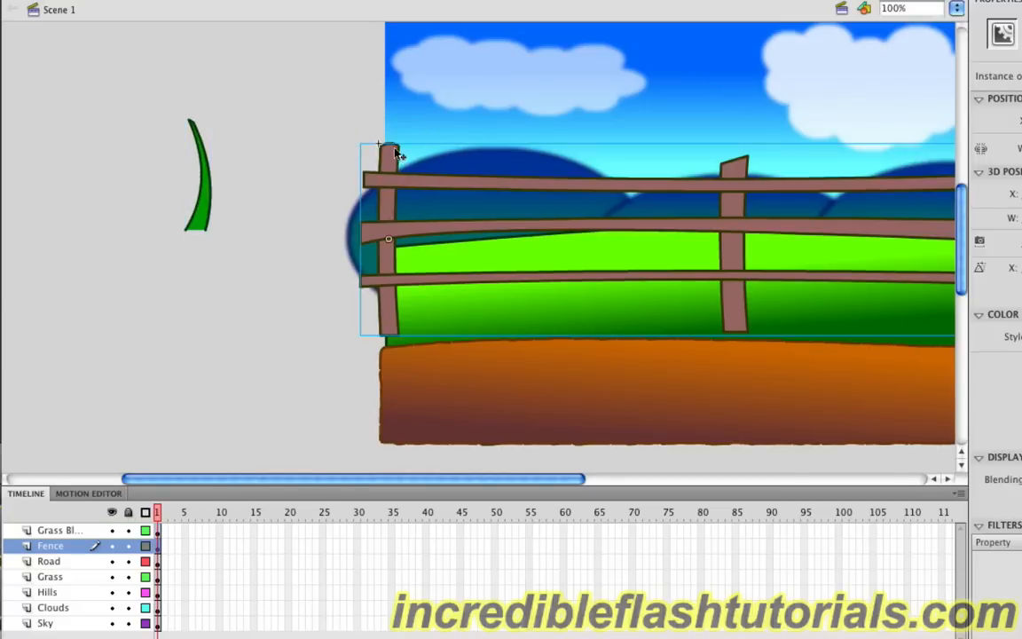
click(112, 546)
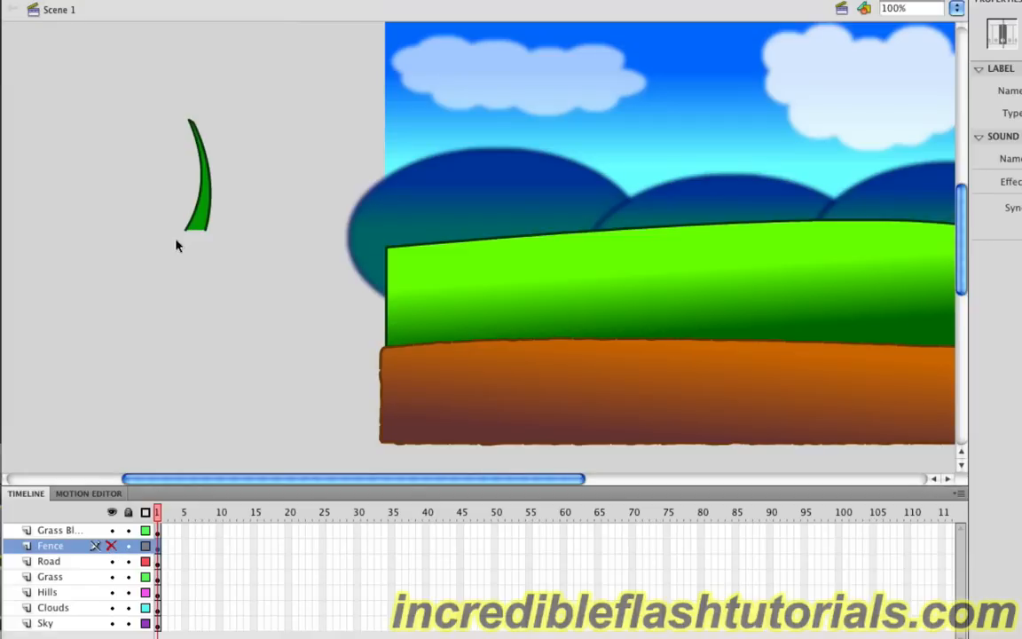
drag(202, 201, 428, 306)
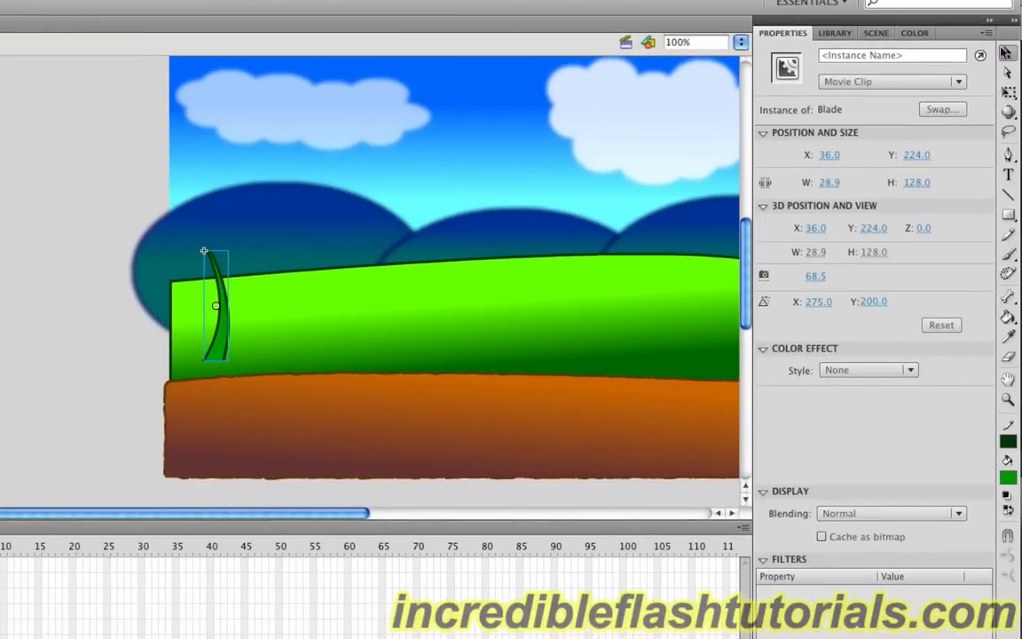
Scale the blade down proportionally to about 14.8 x 66 px and place it at about X 22, Y 280
click(1009, 92)
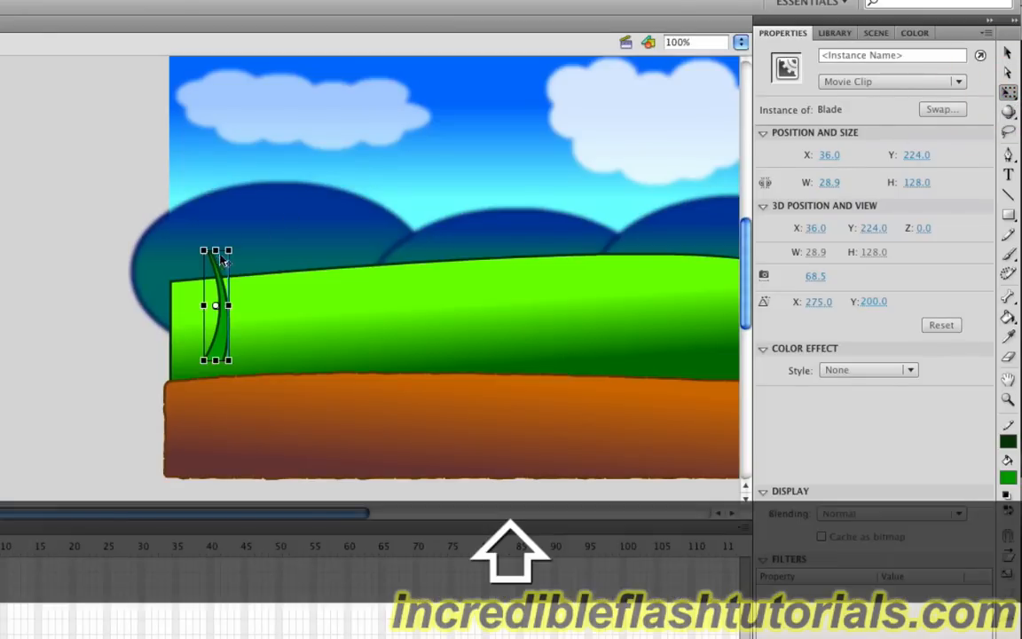
drag(227, 260, 224, 273)
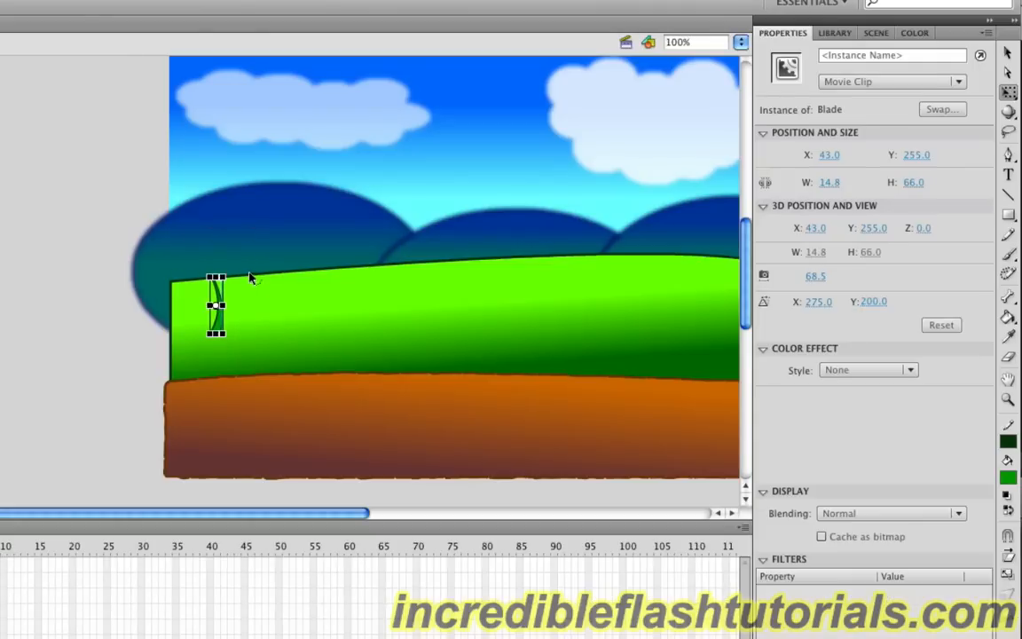
key(v)
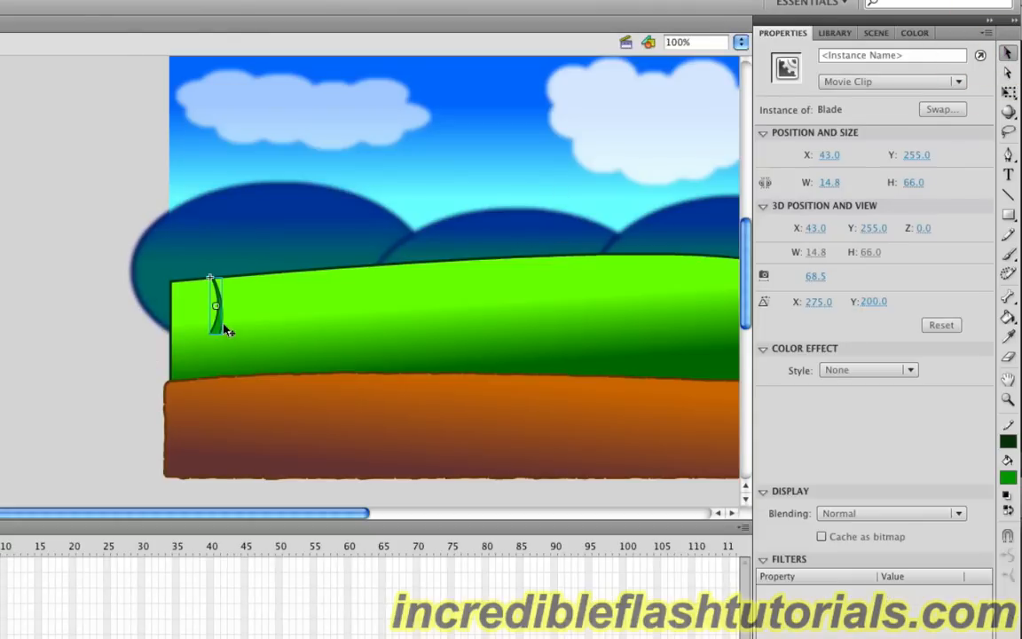
drag(220, 331, 197, 347)
click(87, 361)
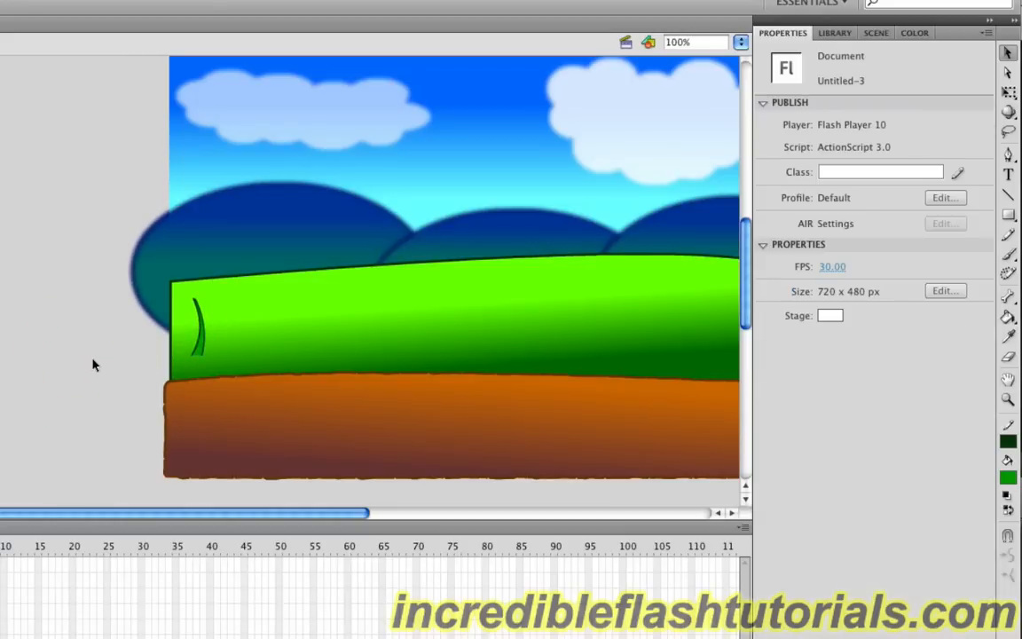
Copy the blade and place eight pasted copies at staggered heights across the left half of the green hill
click(203, 345)
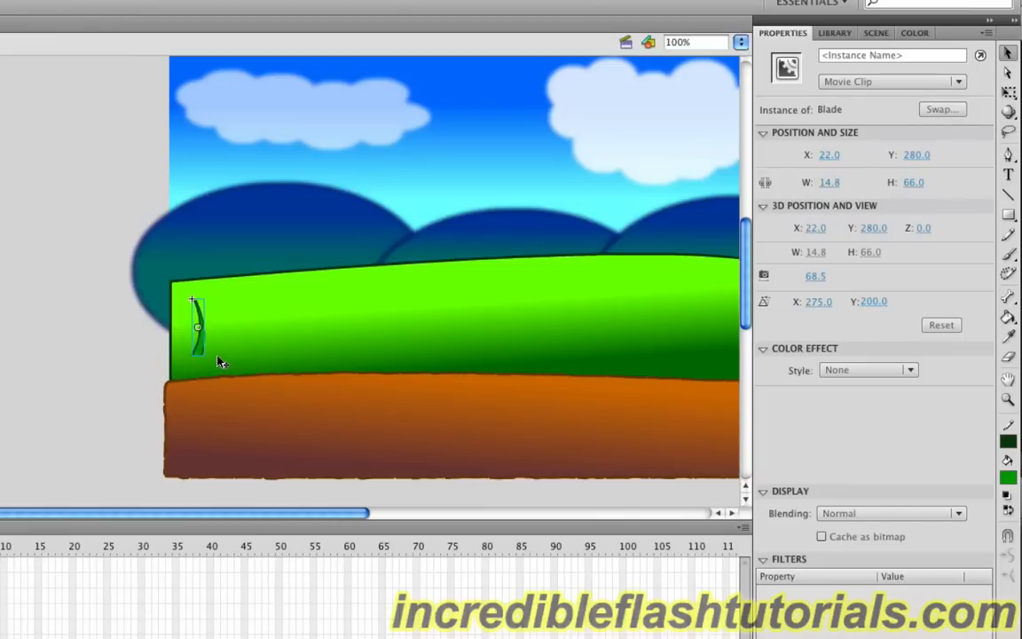
key(super)
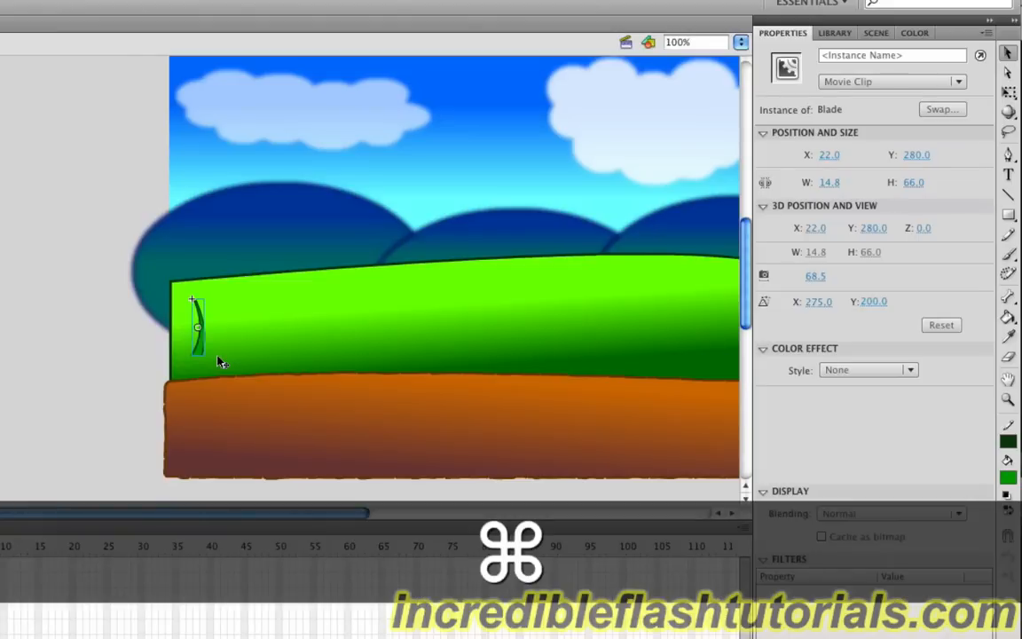
key(super+c)
key(super+v)
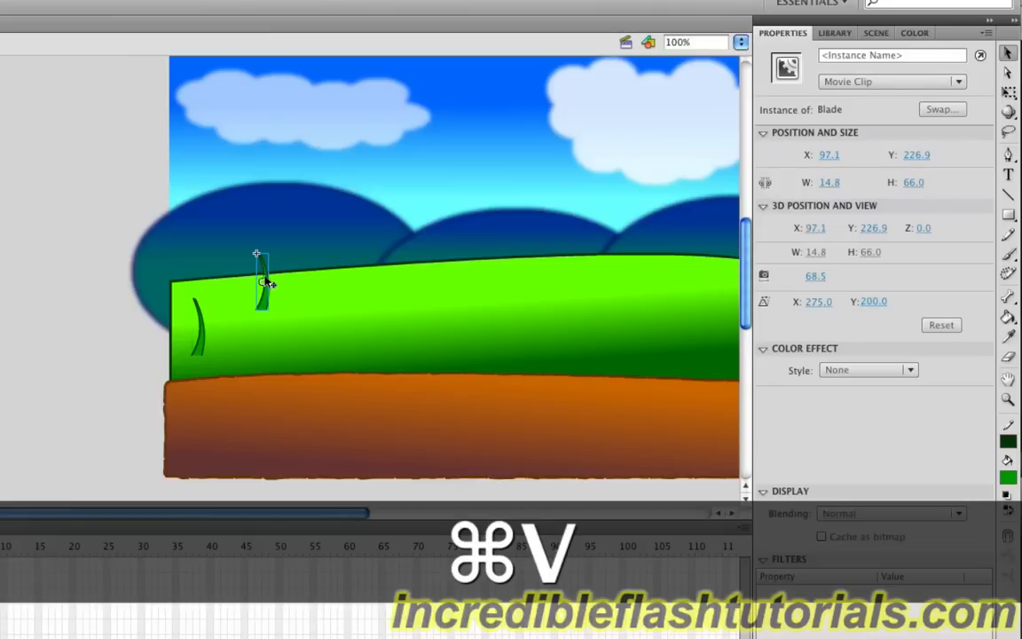
drag(269, 301, 239, 349)
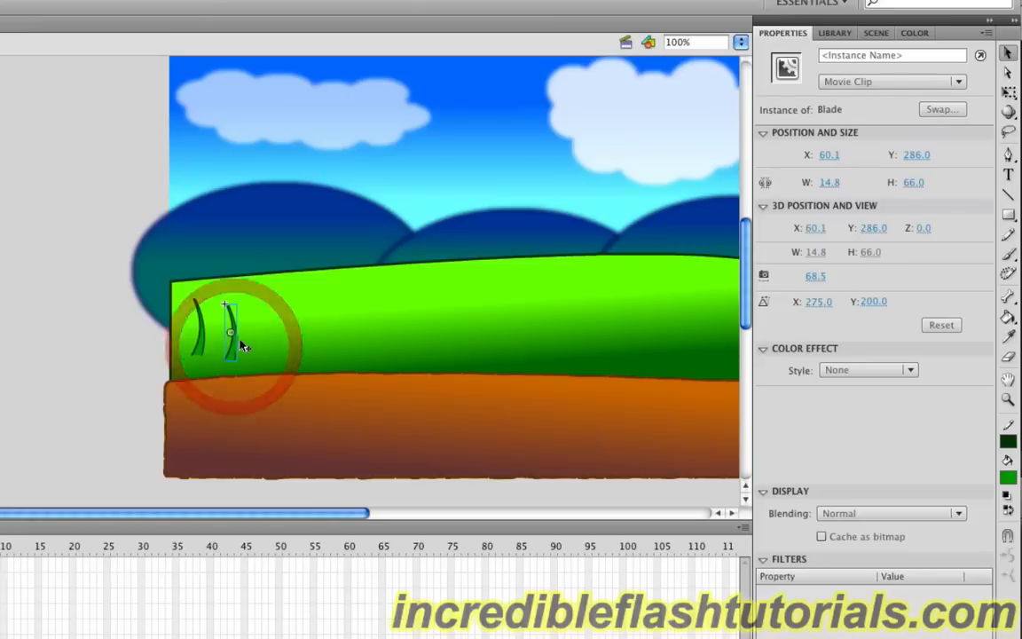
key(super+v)
drag(271, 325, 273, 345)
key(super+v)
drag(267, 290, 309, 344)
key(super+v)
drag(263, 291, 339, 334)
key(super+v)
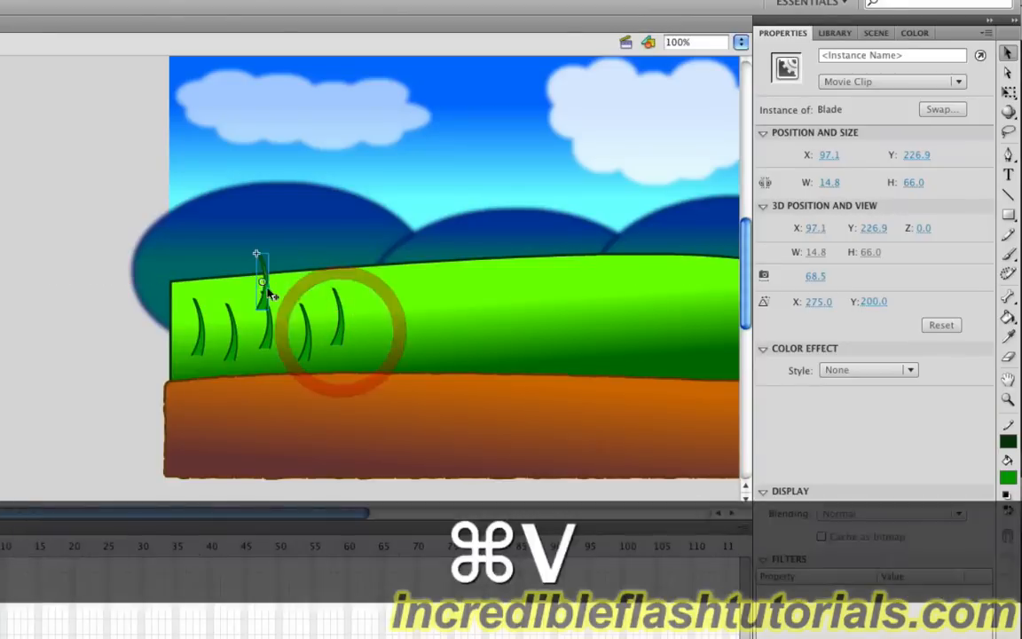
drag(266, 293, 473, 338)
key(super+v)
key(super+v)
key(super+v)
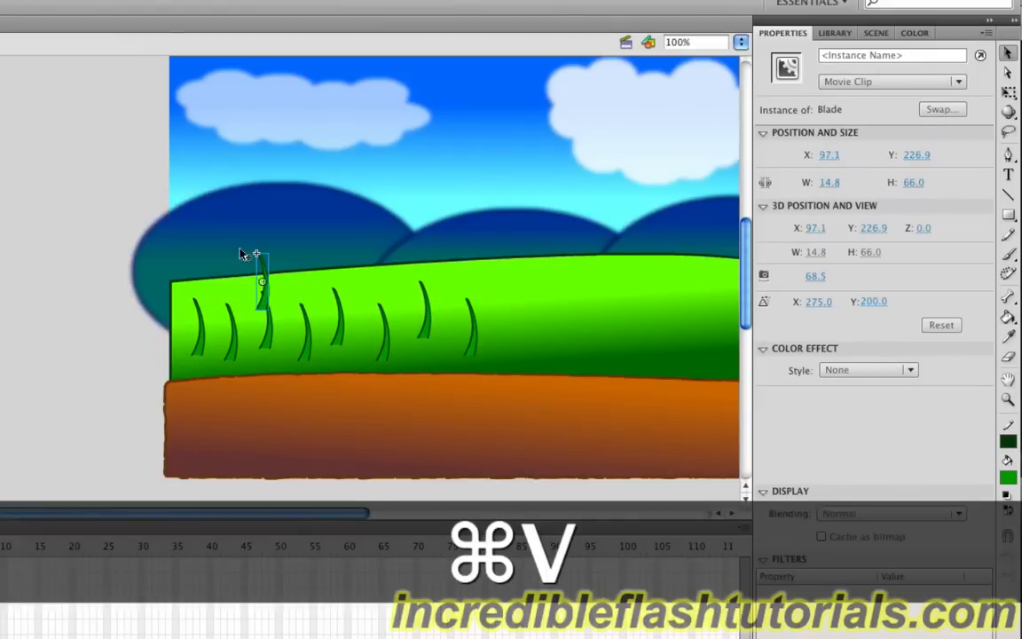
drag(267, 296, 514, 334)
Paste seven more blades and stagger them across the right half of the green hill up to its end
drag(355, 512, 446, 512)
key(super+v)
drag(264, 287, 355, 335)
key(super+v)
drag(263, 309, 392, 348)
key(super+v)
drag(258, 258, 430, 339)
key(super+v)
drag(255, 302, 470, 341)
key(super+v)
drag(258, 259, 508, 325)
key(super+v)
drag(265, 310, 532, 343)
key(super+v)
drag(268, 299, 577, 334)
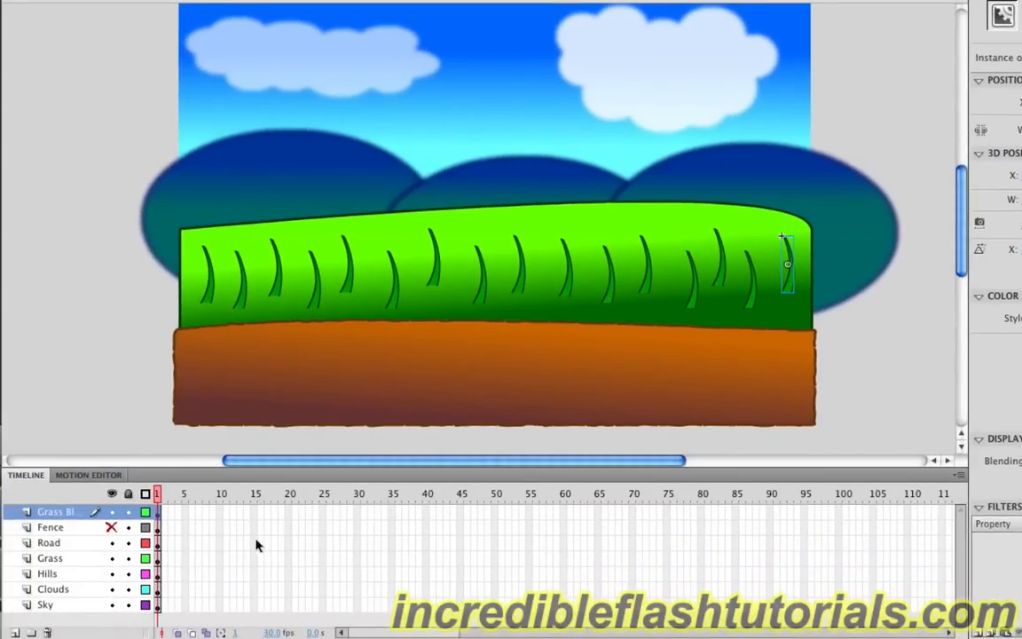
Duplicate all the blades on the grass-blade layer, flip the duplicates horizontally and shift them slightly lower on the hill
click(58, 513)
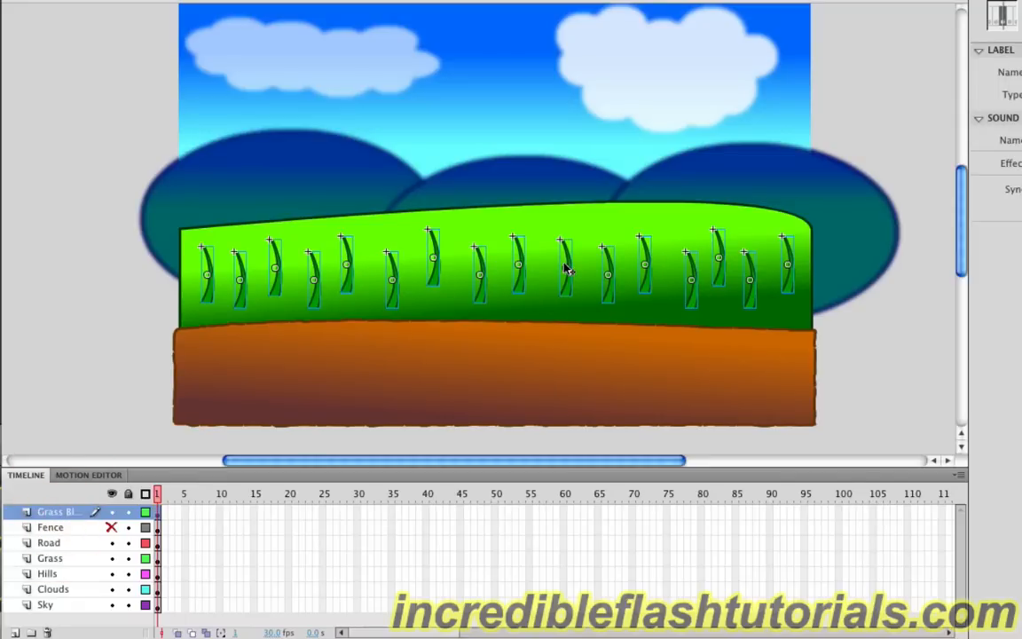
key(super+c)
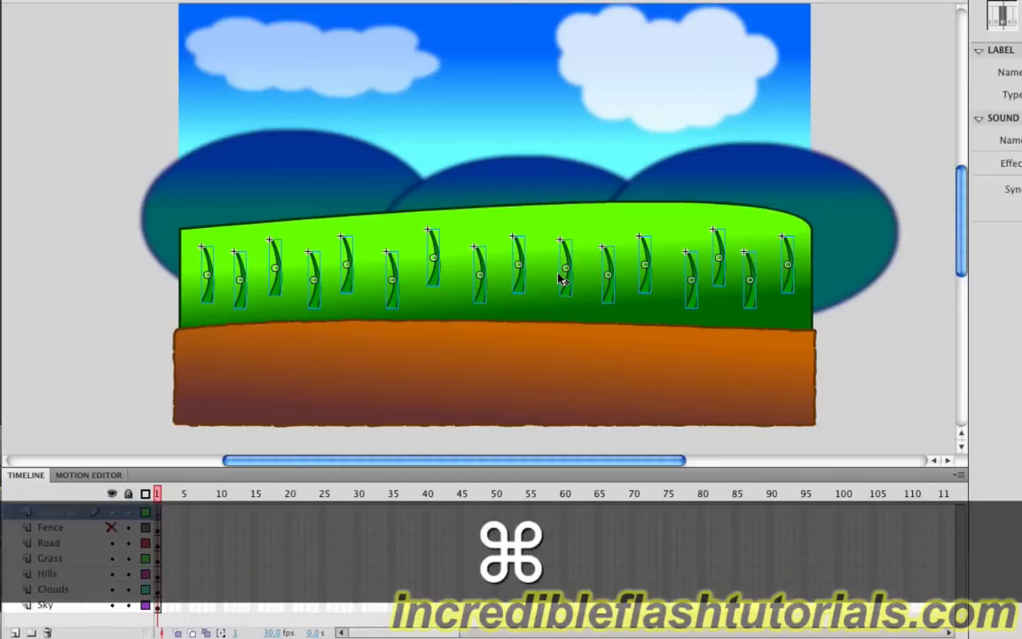
key(super+v)
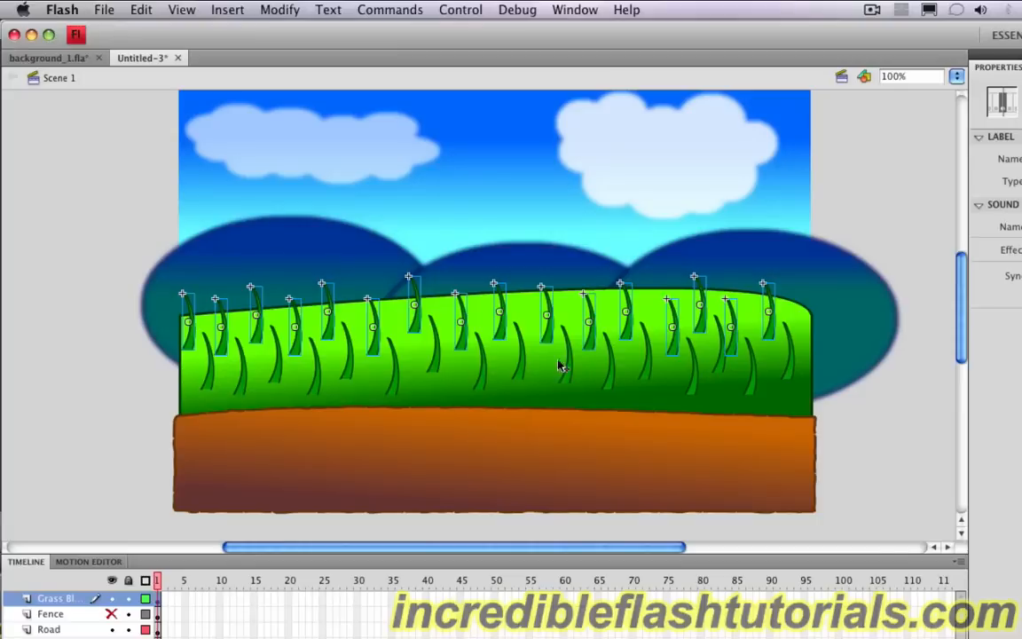
click(282, 10)
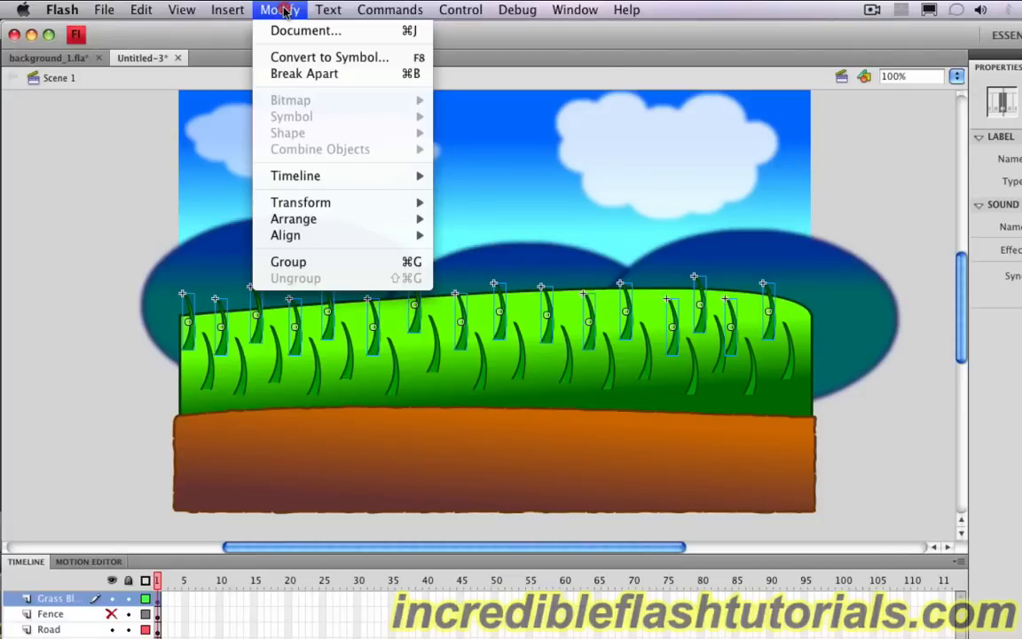
mouse_move(307, 209)
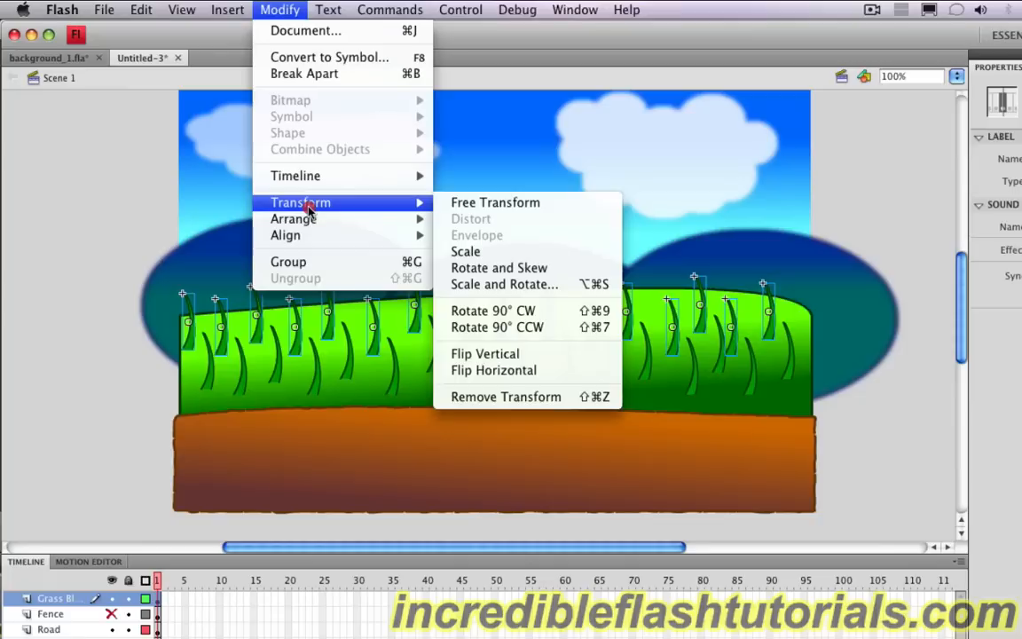
click(549, 371)
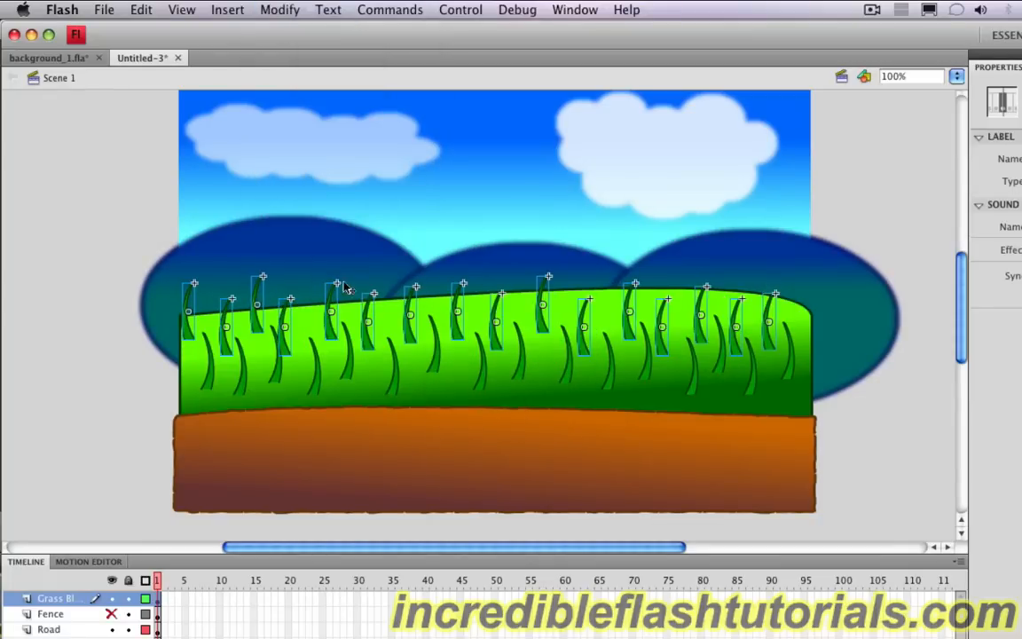
drag(365, 332, 371, 345)
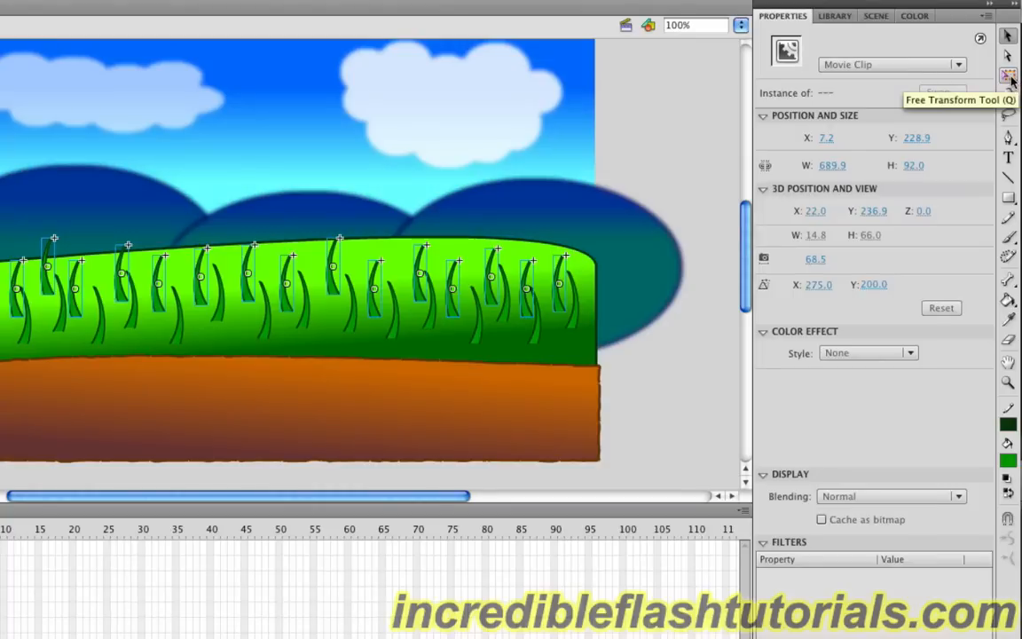
Scale the flipped row of blades down proportionally with Free Transform and move it lower among the original blades
click(1010, 79)
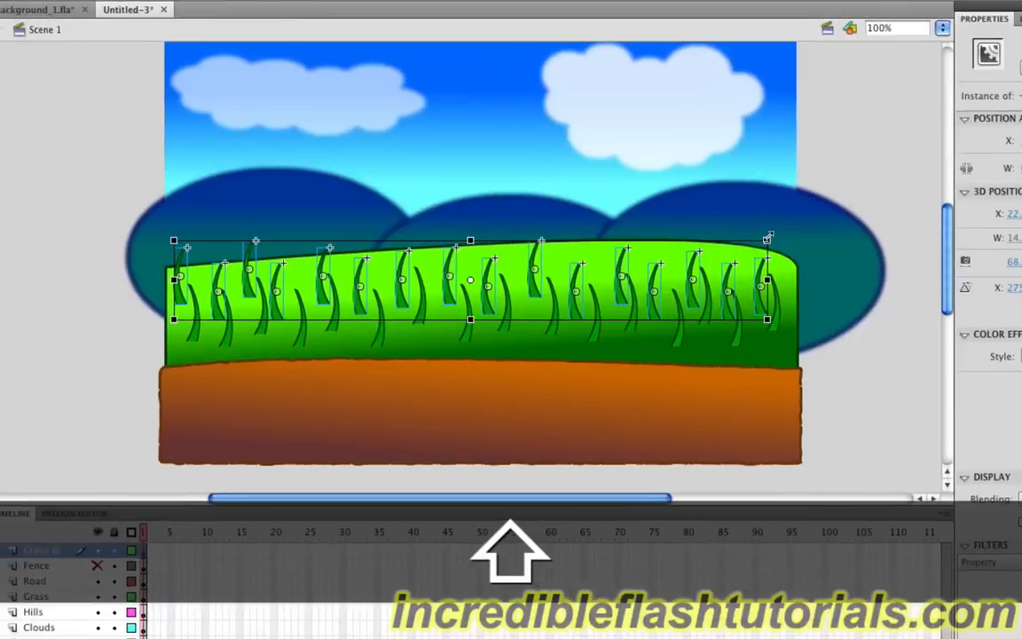
drag(766, 239, 702, 249)
mouse_move(342, 304)
mouse_down()
mouse_move(357, 317)
mouse_move(343, 315)
mouse_up()
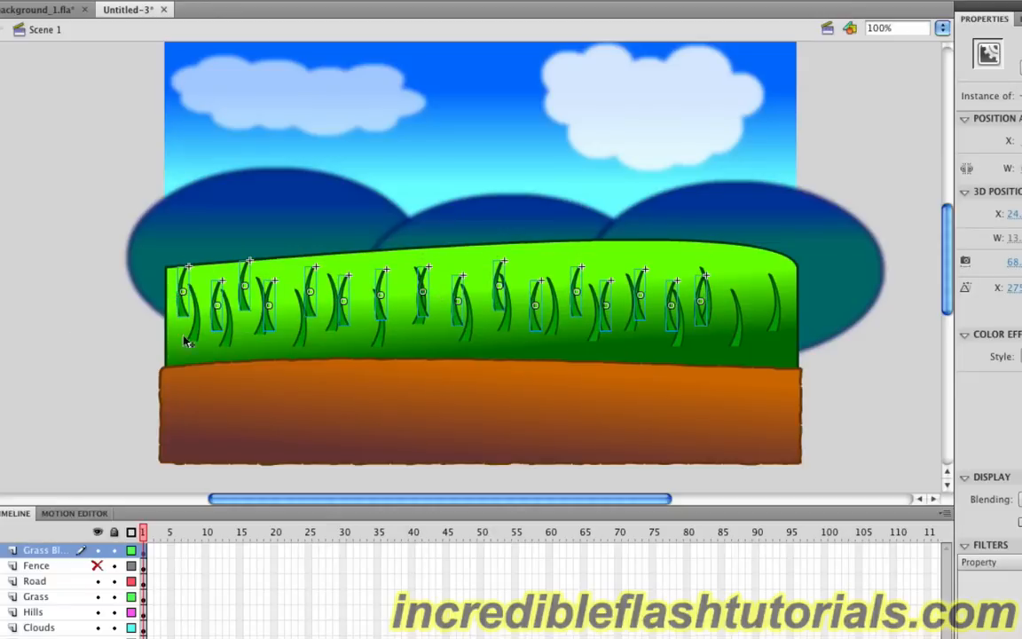
click(130, 300)
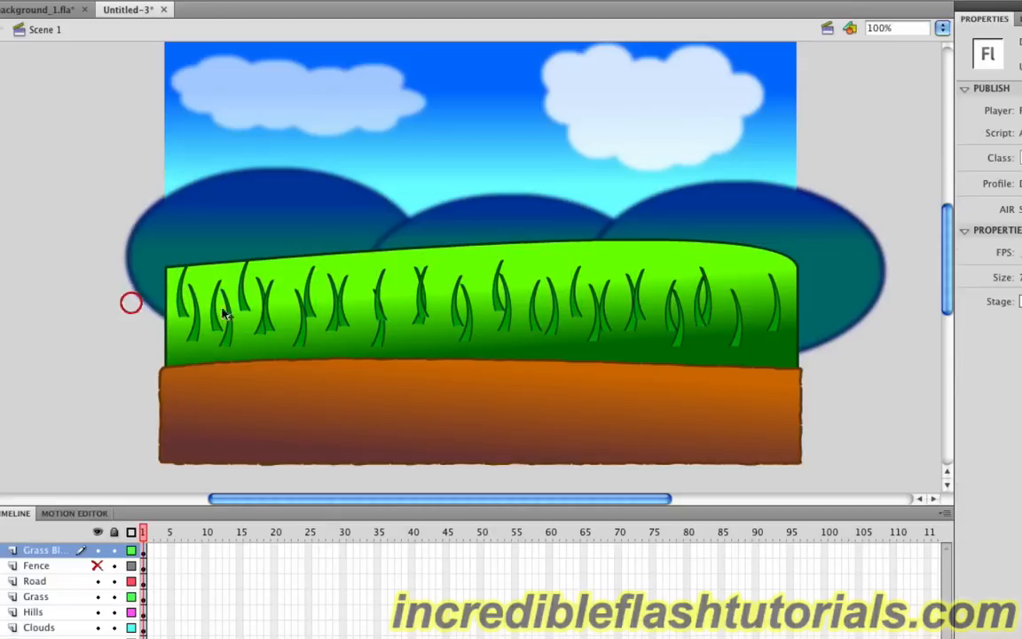
Reposition individual flipped blades that overlap the originals, filling the gaps along the hill for an even spread
click(353, 325)
drag(371, 308, 438, 314)
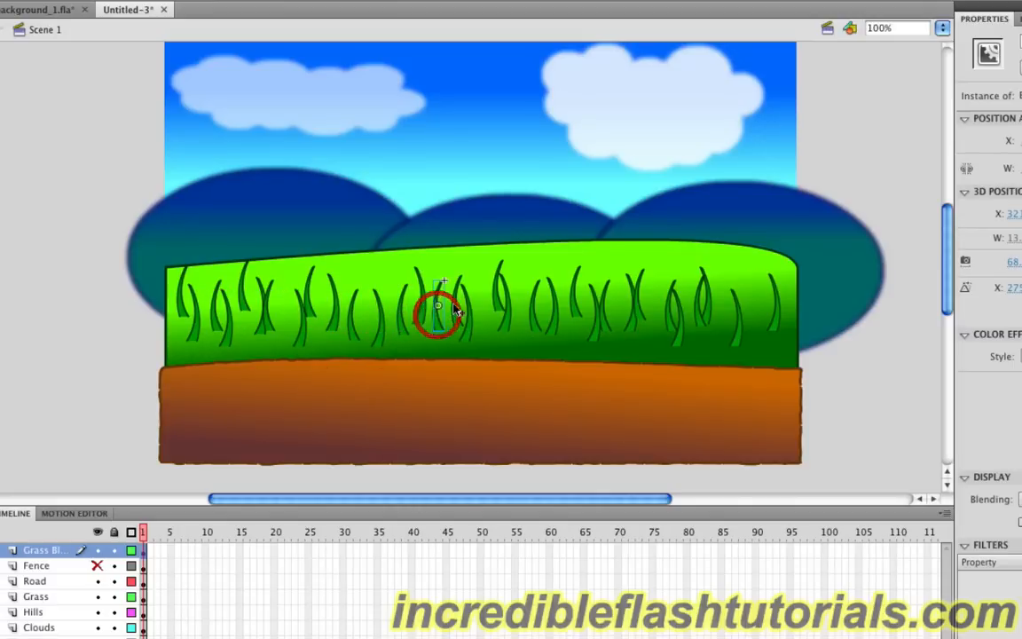
drag(497, 297, 530, 303)
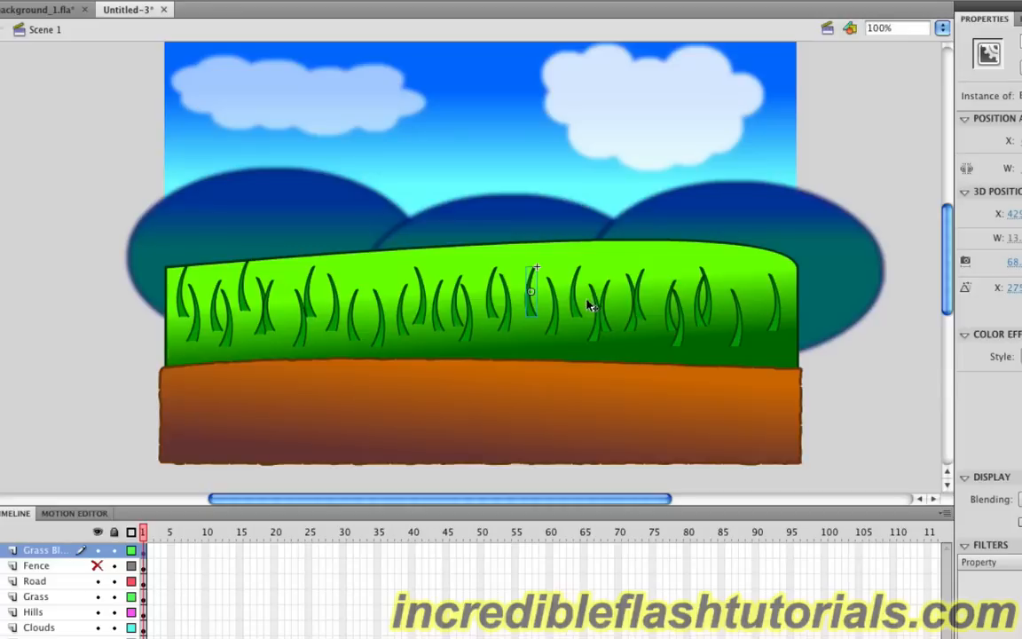
drag(611, 323, 752, 301)
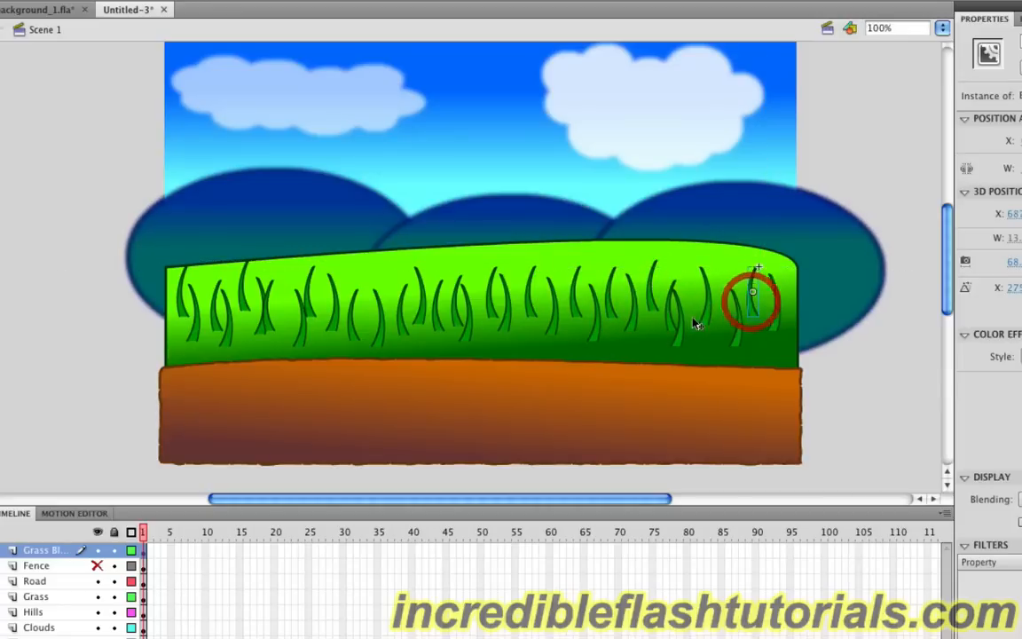
drag(669, 323, 722, 314)
drag(275, 336, 286, 329)
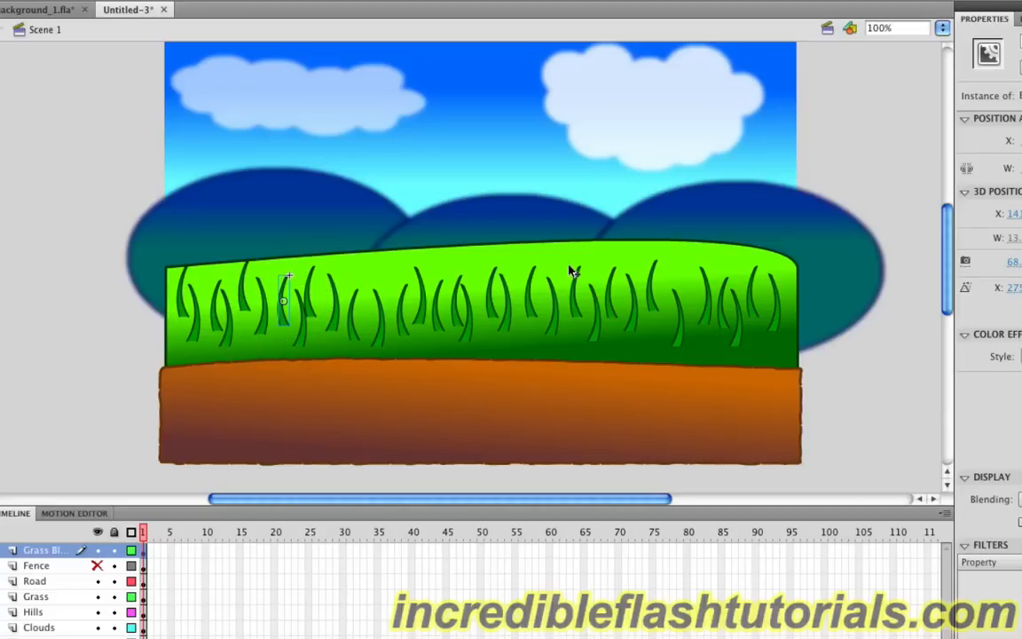
Copy all the blades on the grass-blade layer and add a new layer above it named Grass Blades
click(145, 552)
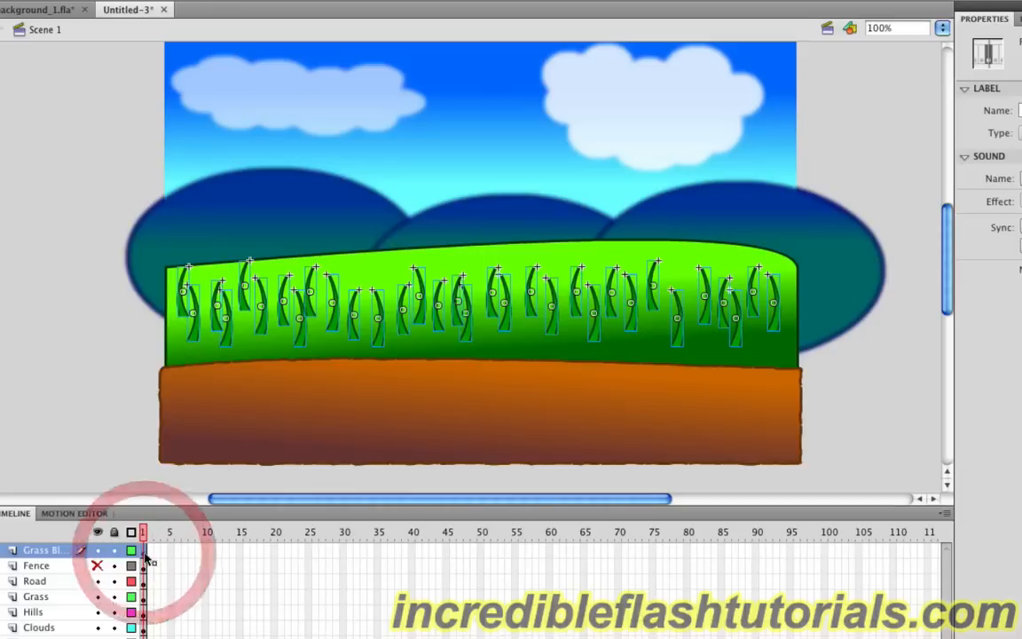
key(super)
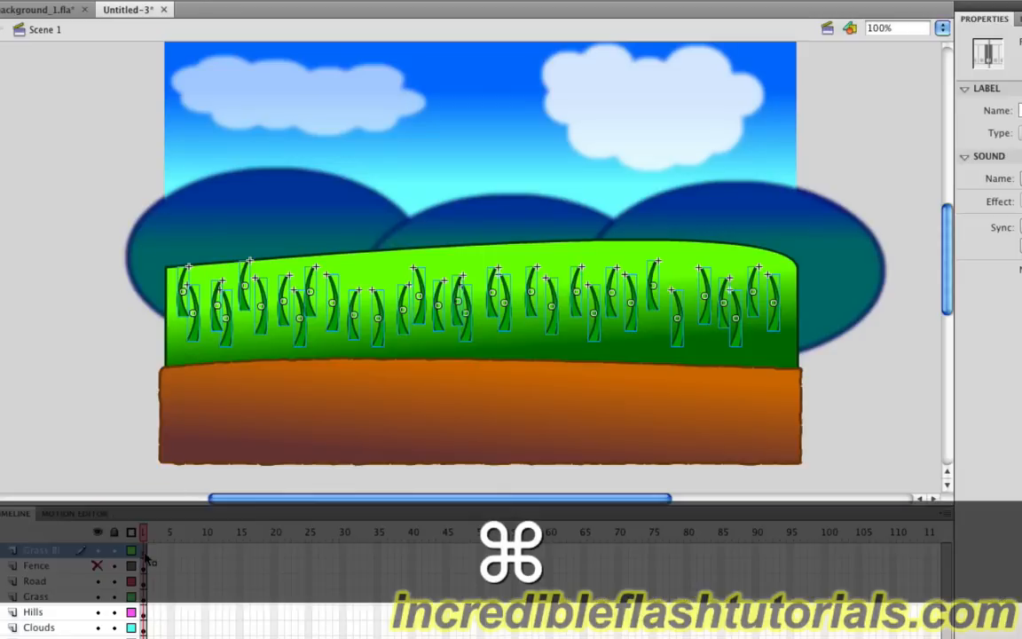
key(super+c)
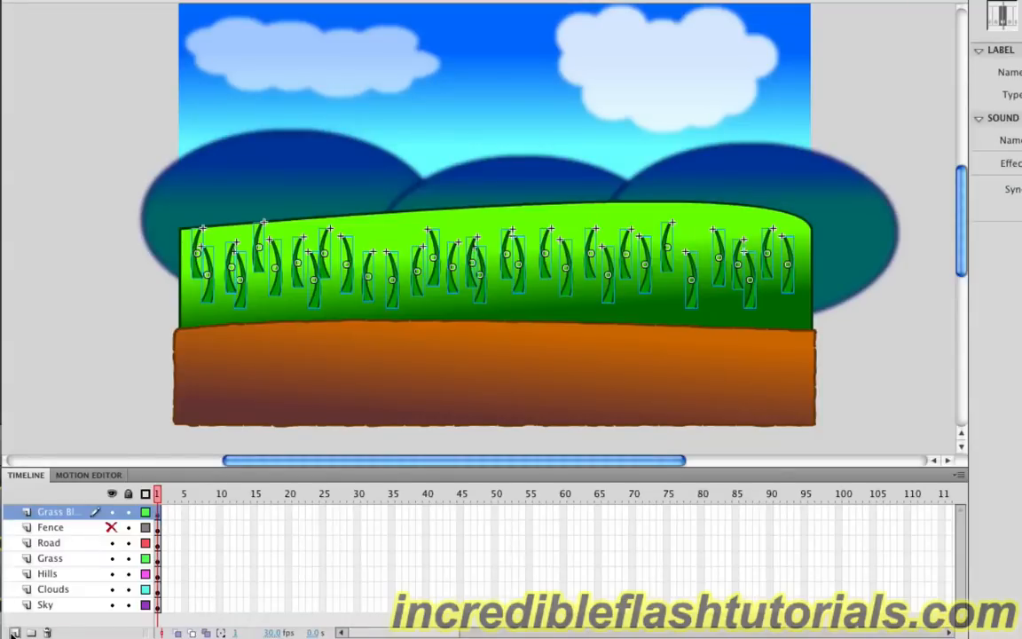
click(12, 633)
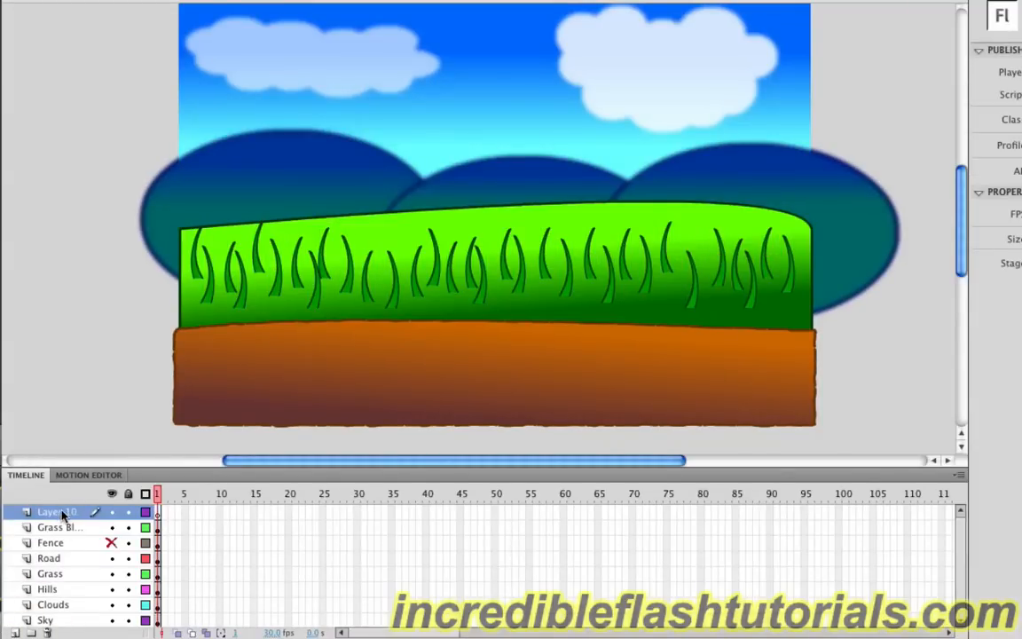
double_click(61, 512)
text(Grass B)
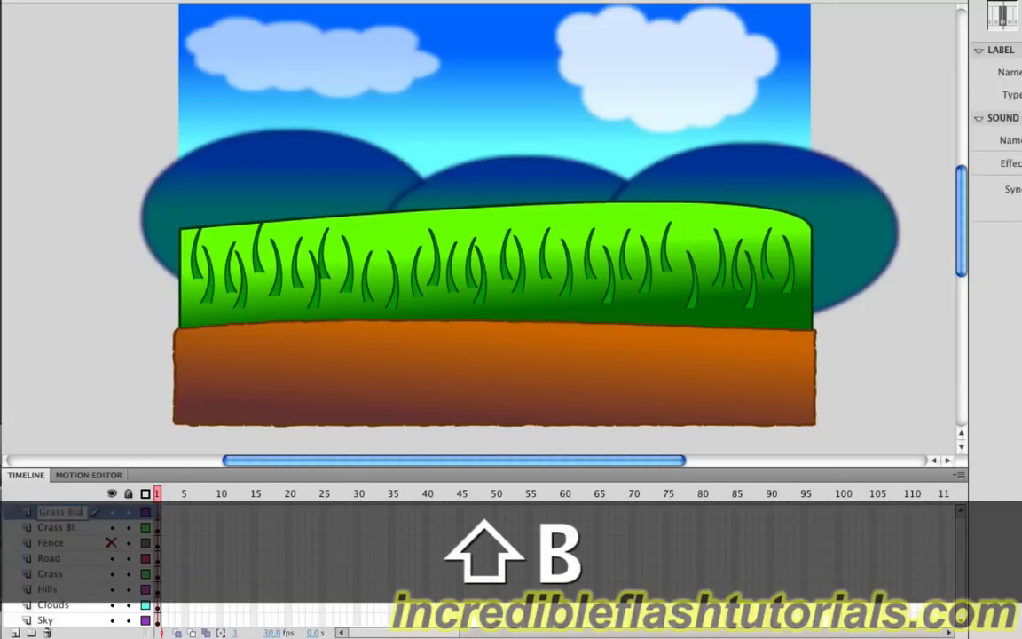
text(lades)
key(Return)
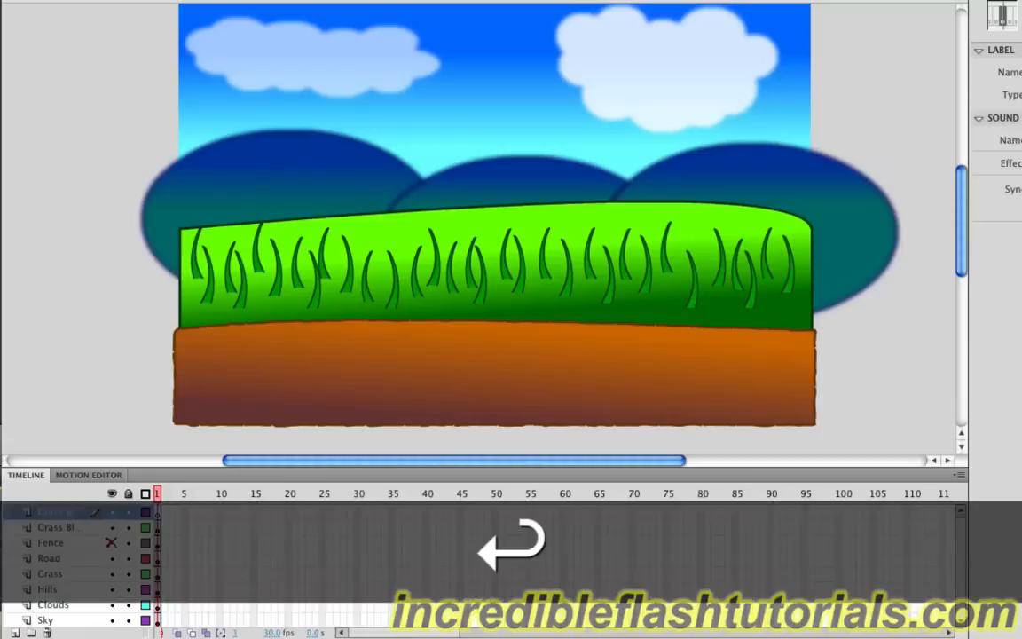
Paste the copied blades onto the new layer, scale them down proportionally with Free Transform and reposition the smaller row on the hill
key(super)
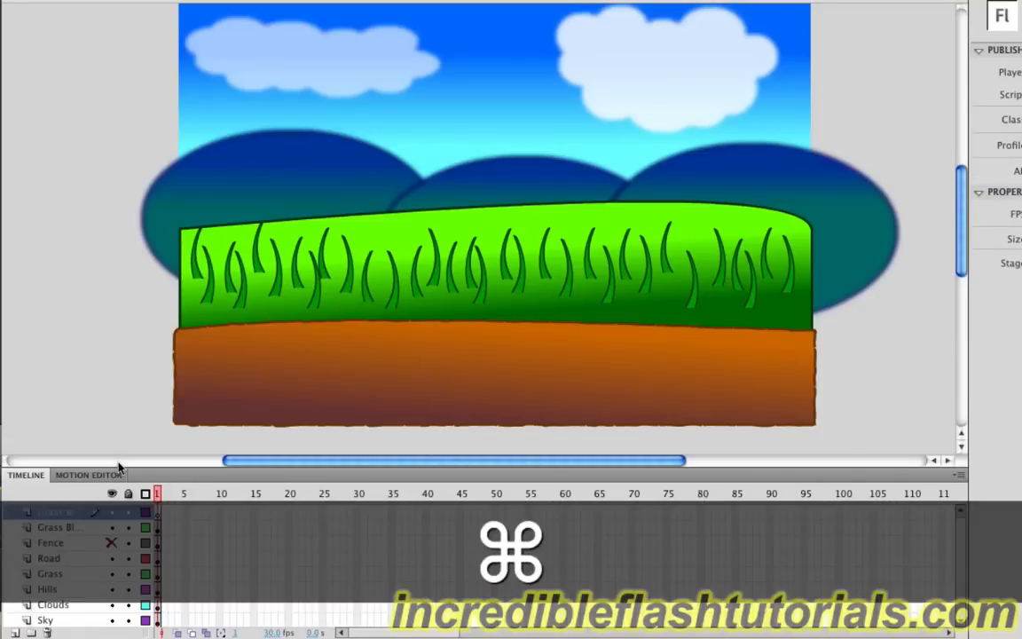
key(super+v)
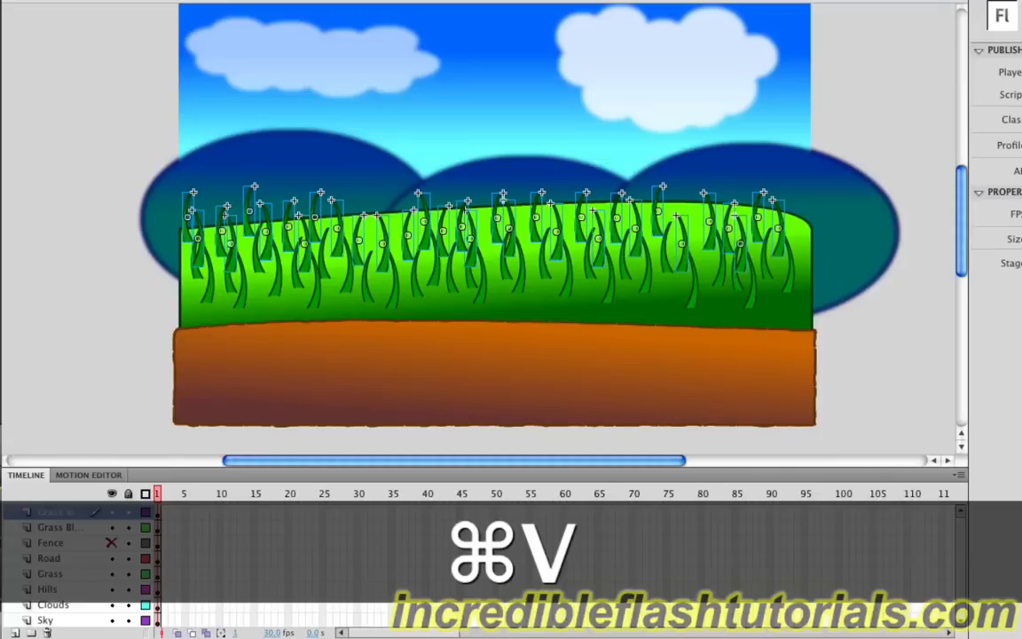
key(q)
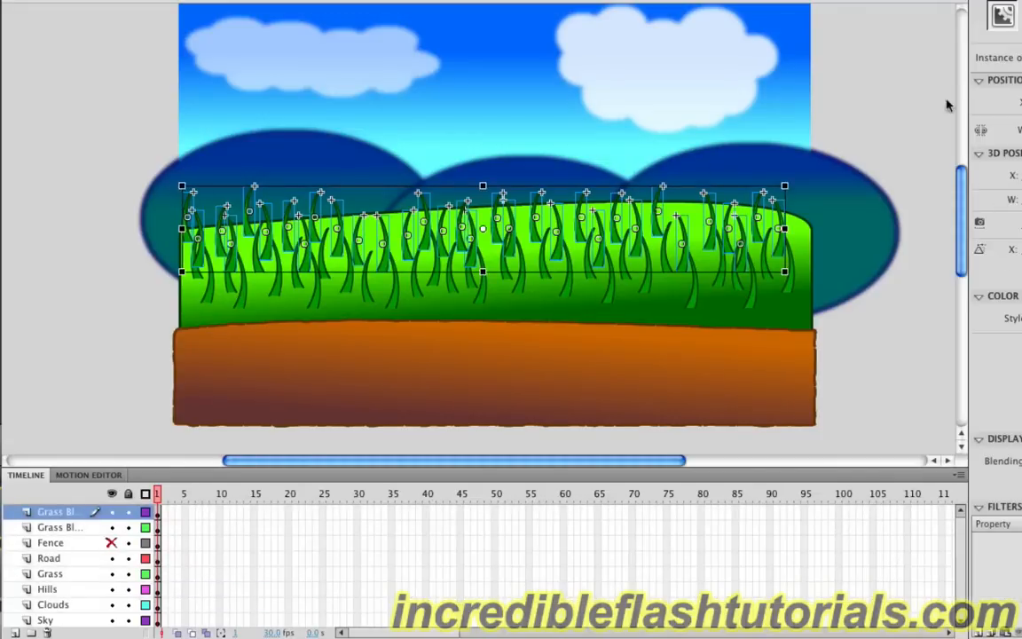
key(shift)
drag(786, 186, 758, 204)
drag(644, 280, 646, 274)
click(535, 237)
drag(535, 232, 538, 234)
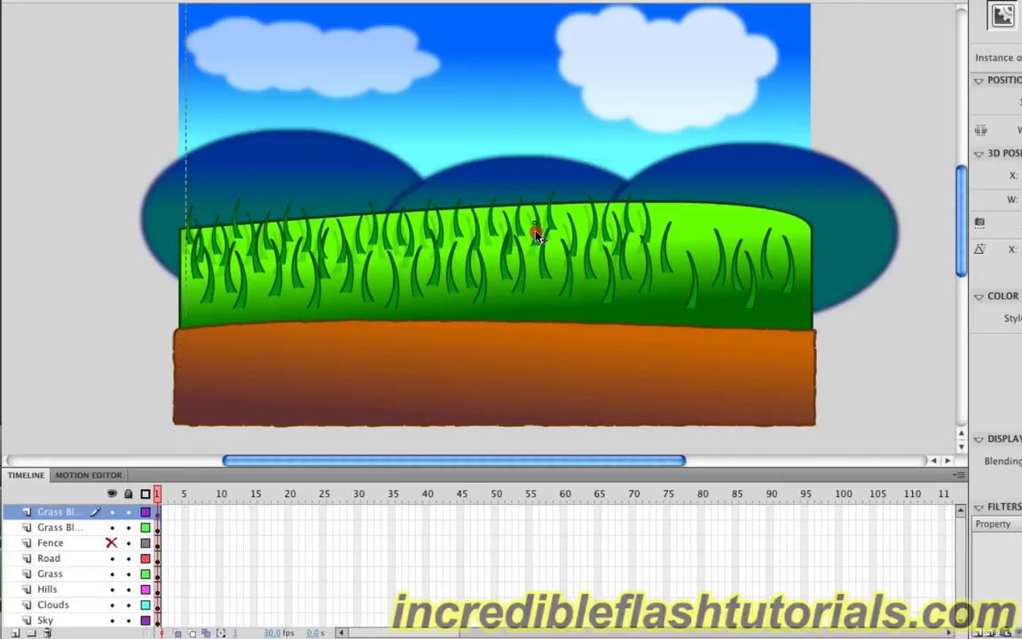
Move the layer holding the back row of grass blades below the other grass blade layer
click(537, 236)
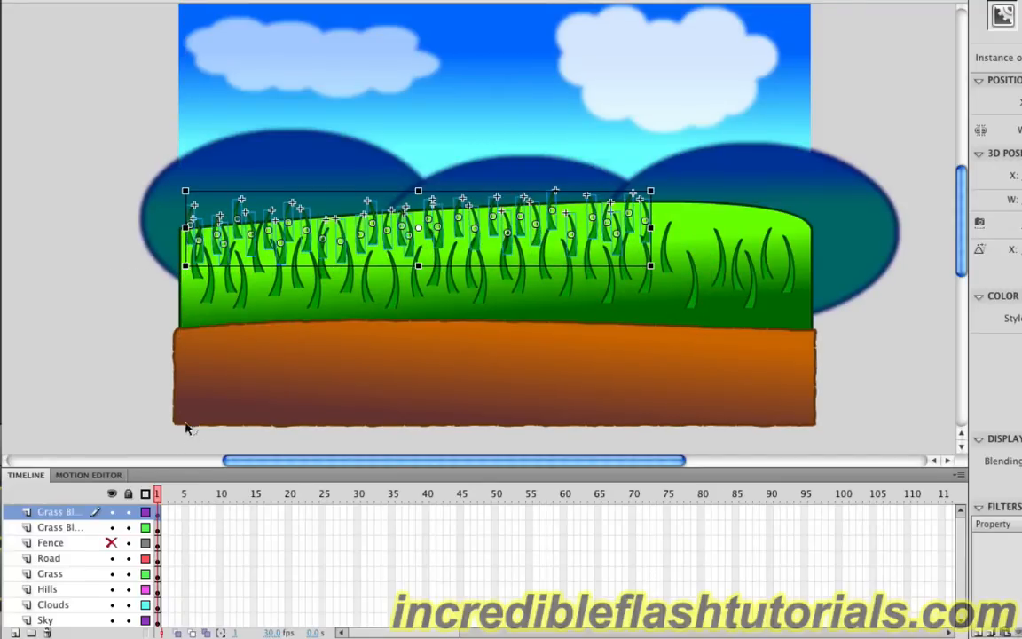
drag(58, 515, 59, 532)
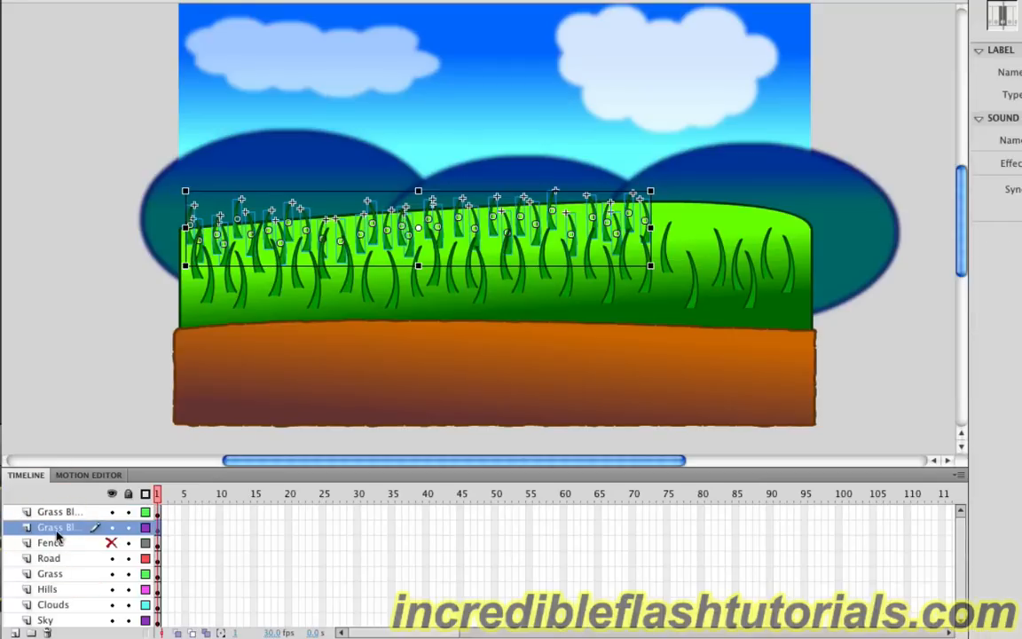
click(70, 382)
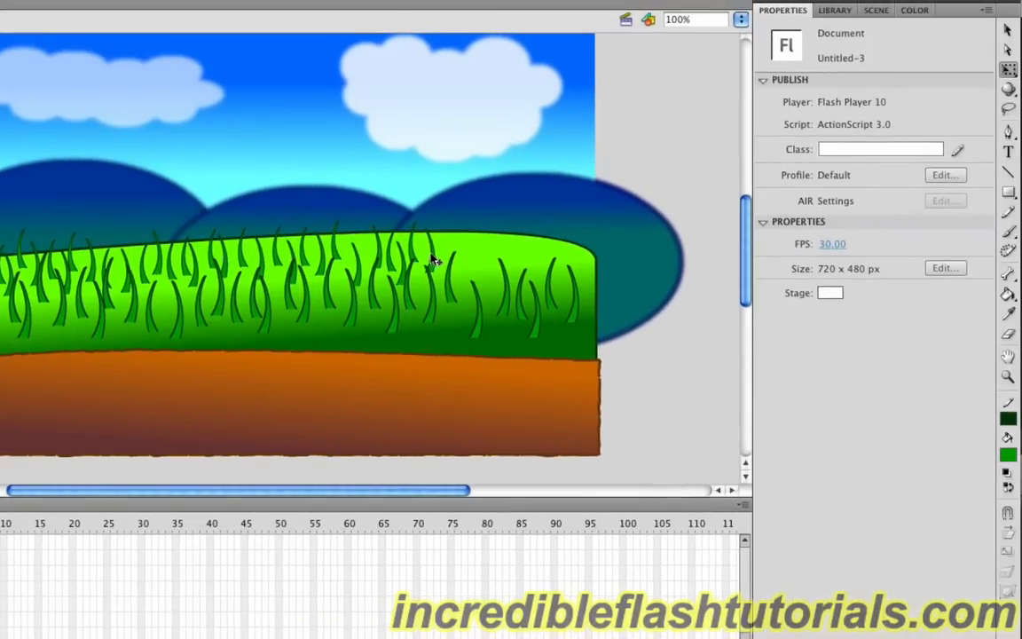
Duplicate the seven rightmost blades of the back row of grass
click(1007, 31)
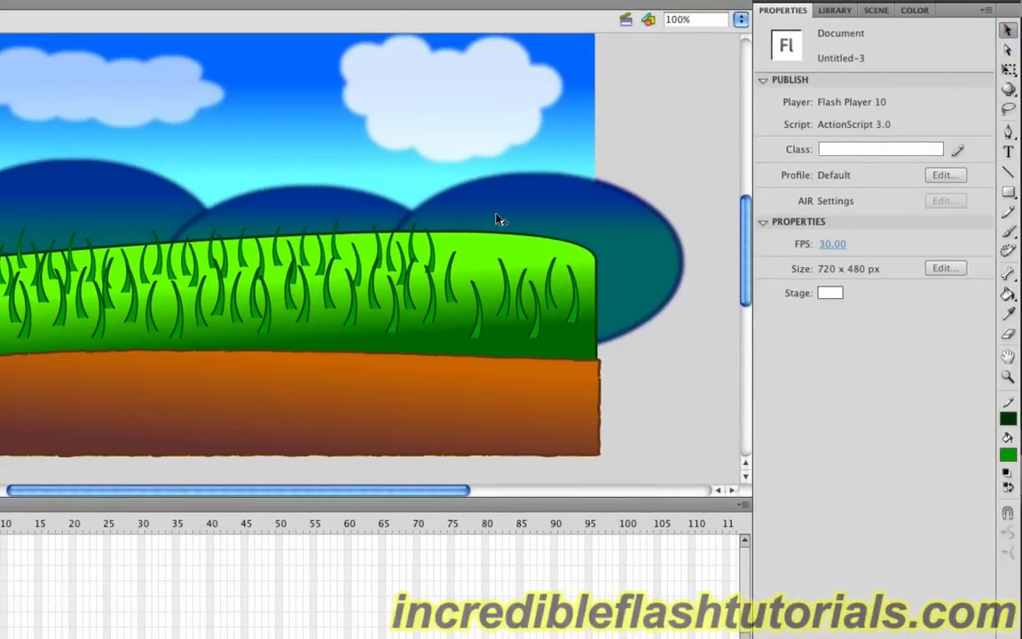
click(433, 256)
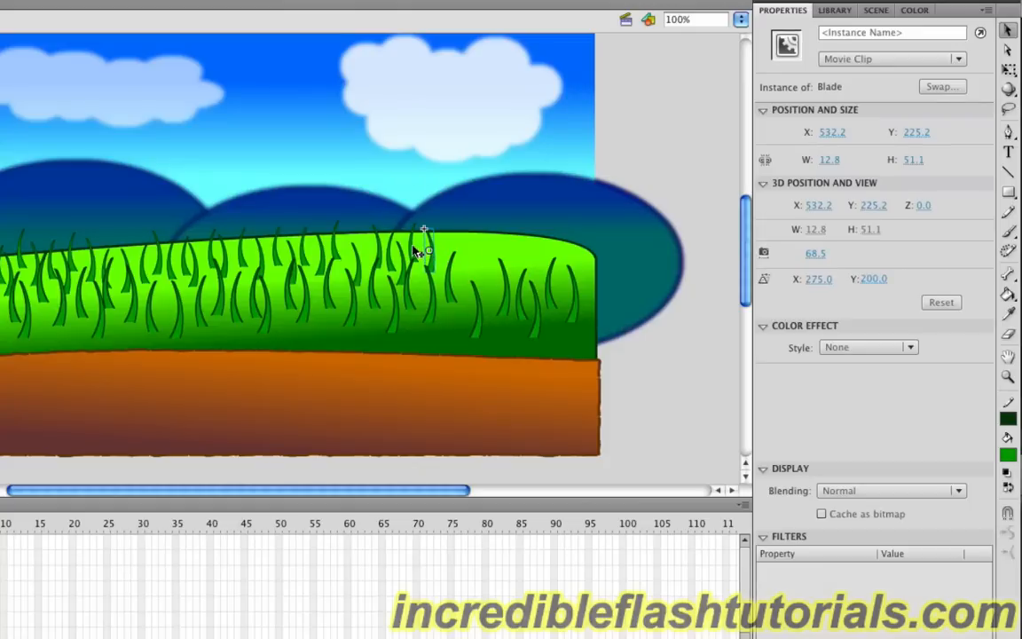
shift+click(413, 247)
shift+click(402, 263)
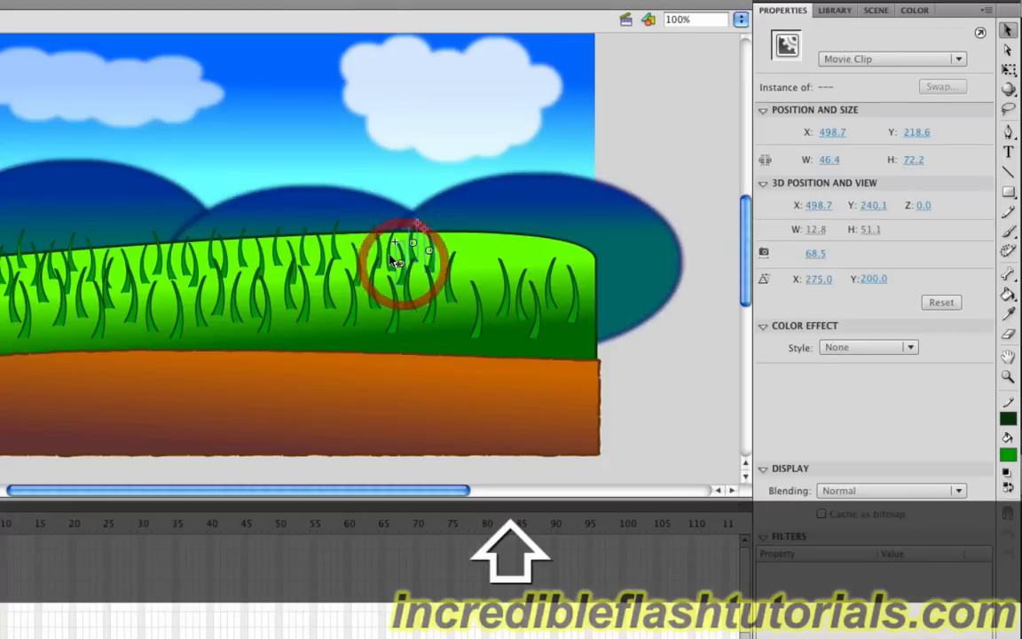
shift+click(389, 253)
shift+click(371, 249)
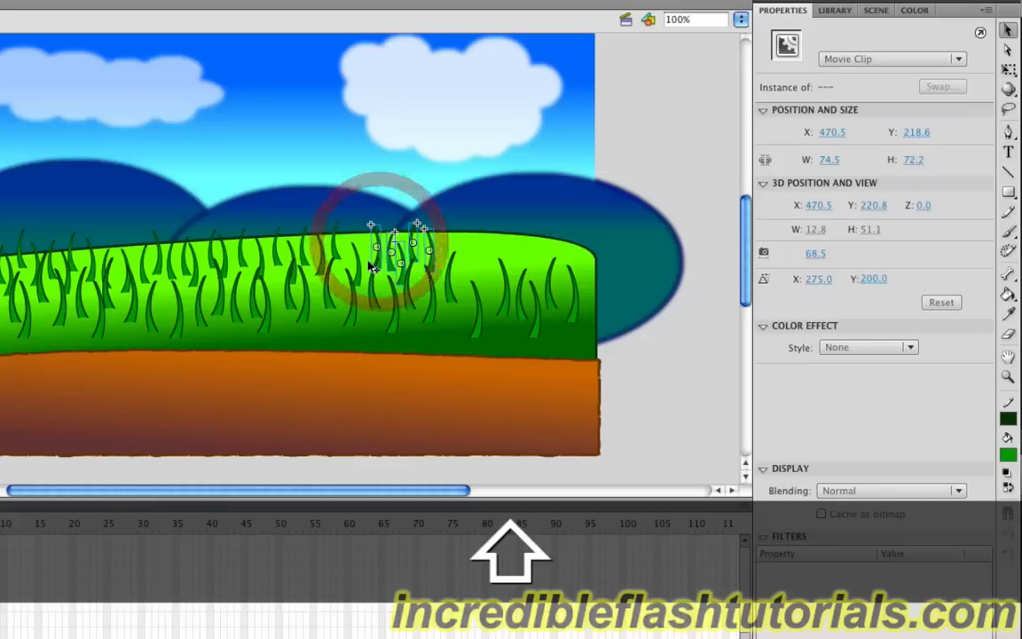
shift+click(349, 259)
shift+click(335, 241)
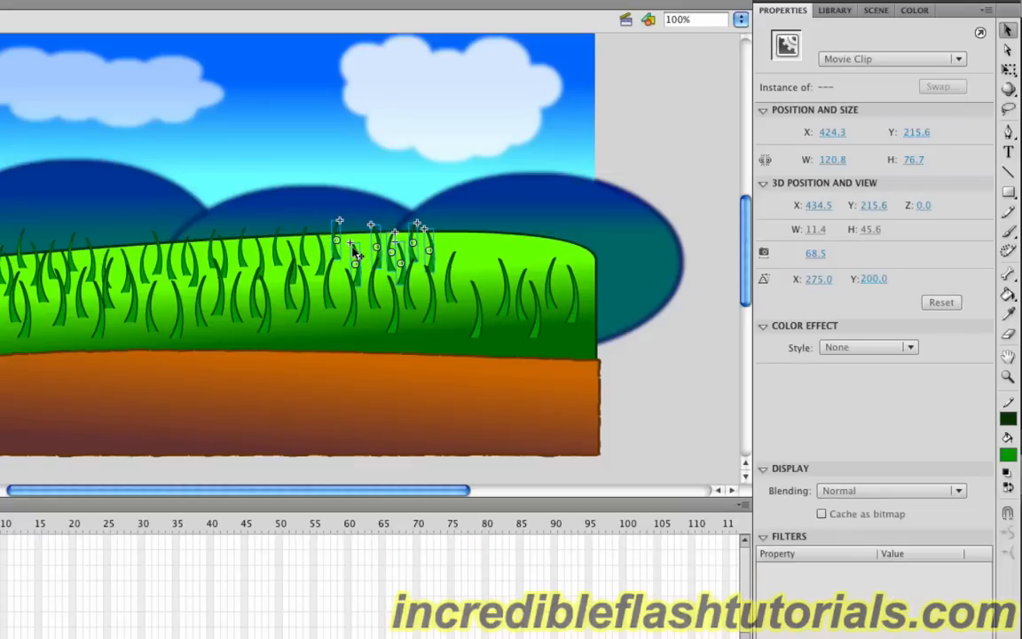
key(super+c)
key(super+v)
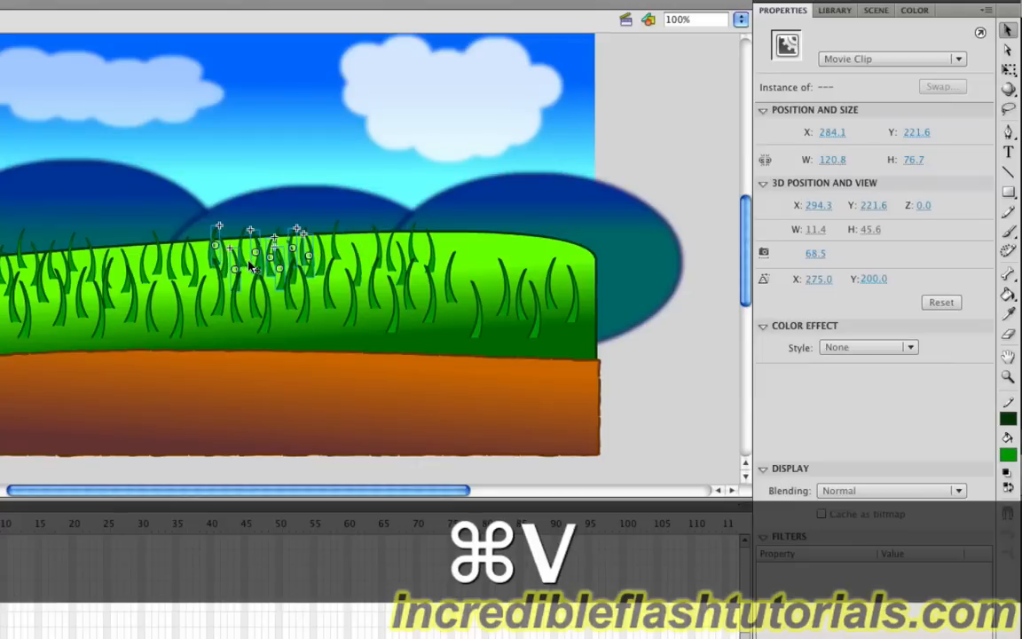
Place the duplicated blades along the bare upper edge at the right end of the grass
click(310, 251)
key(super+z)
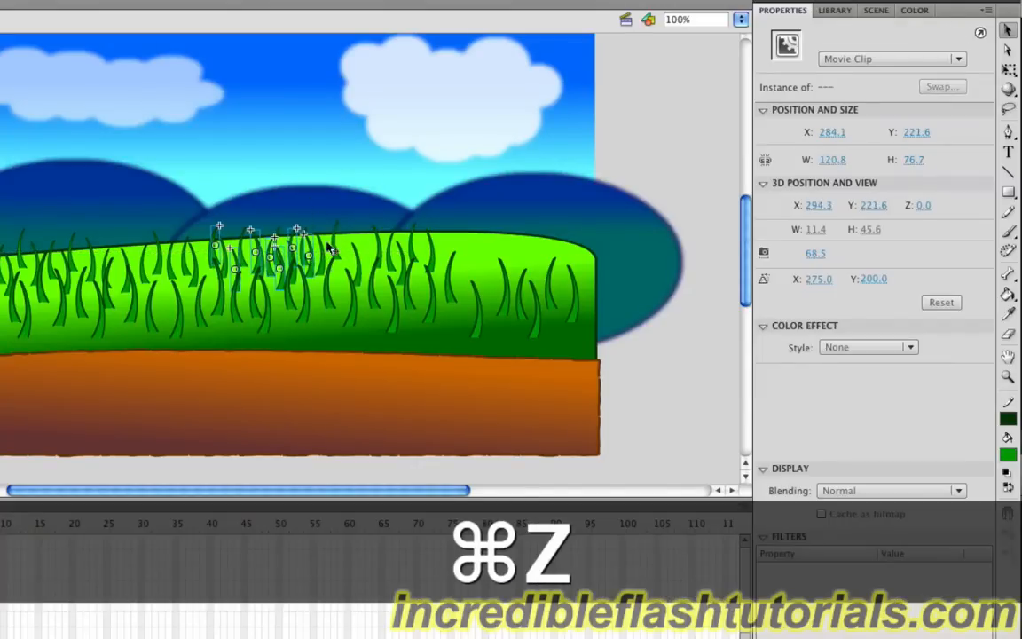
drag(238, 266, 473, 262)
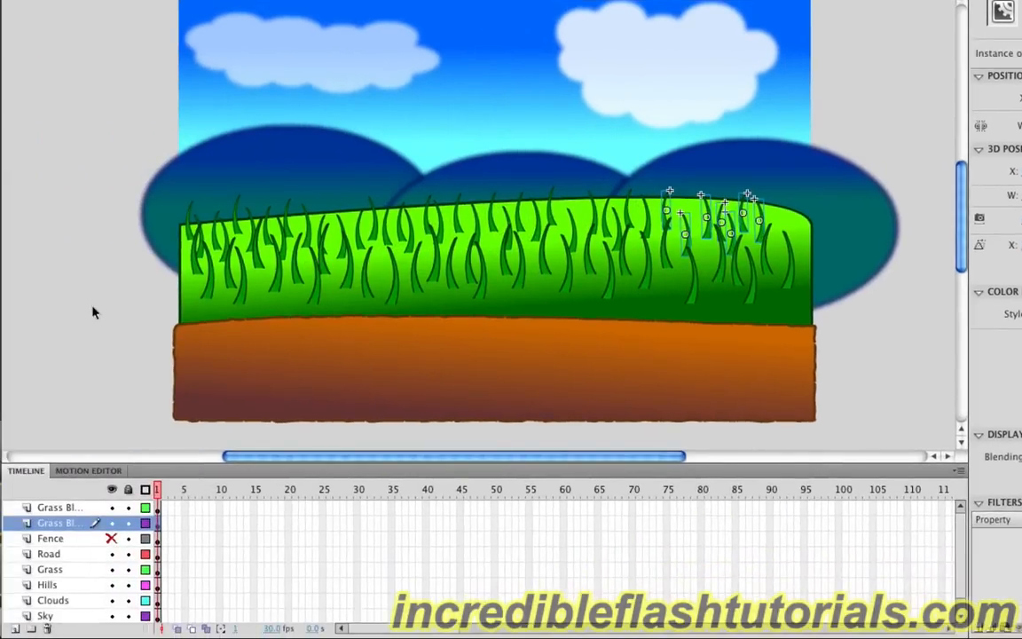
click(96, 311)
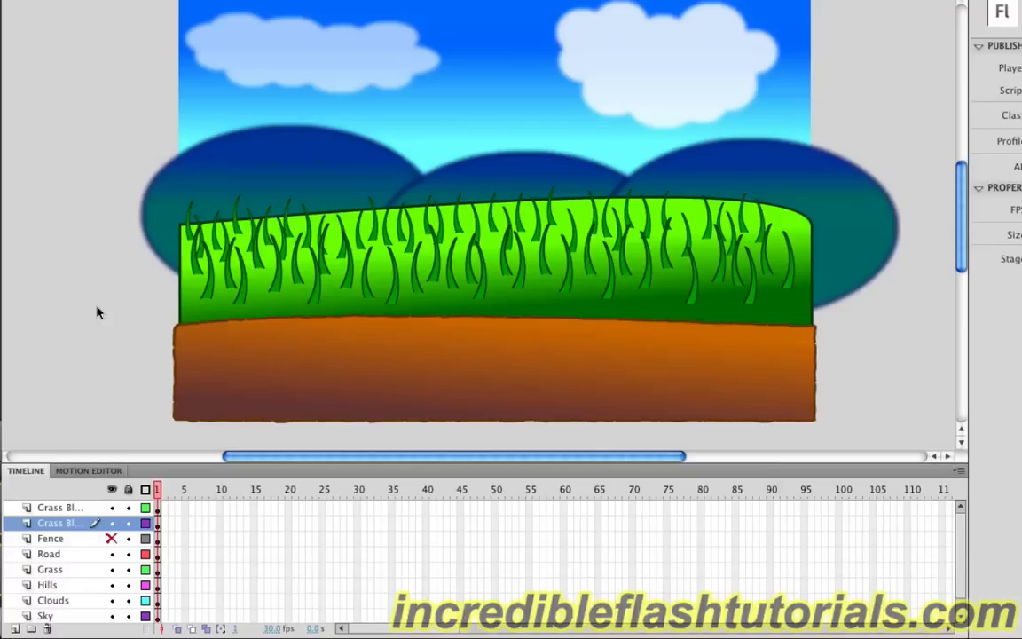
Show the Fence layer and move it to the top of the layer stack, above both grass blade layers
click(111, 539)
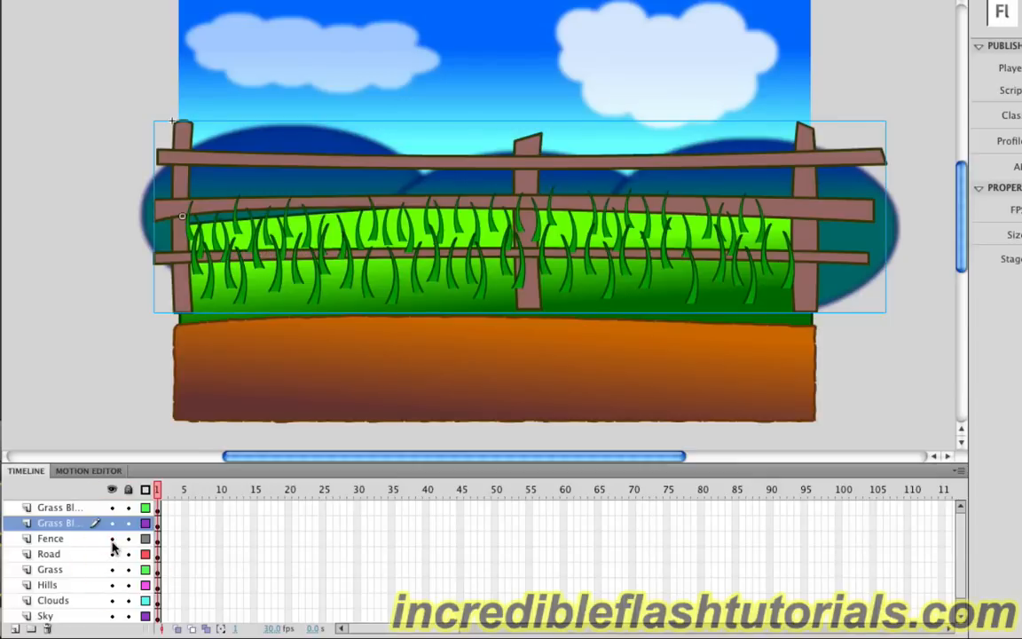
click(66, 541)
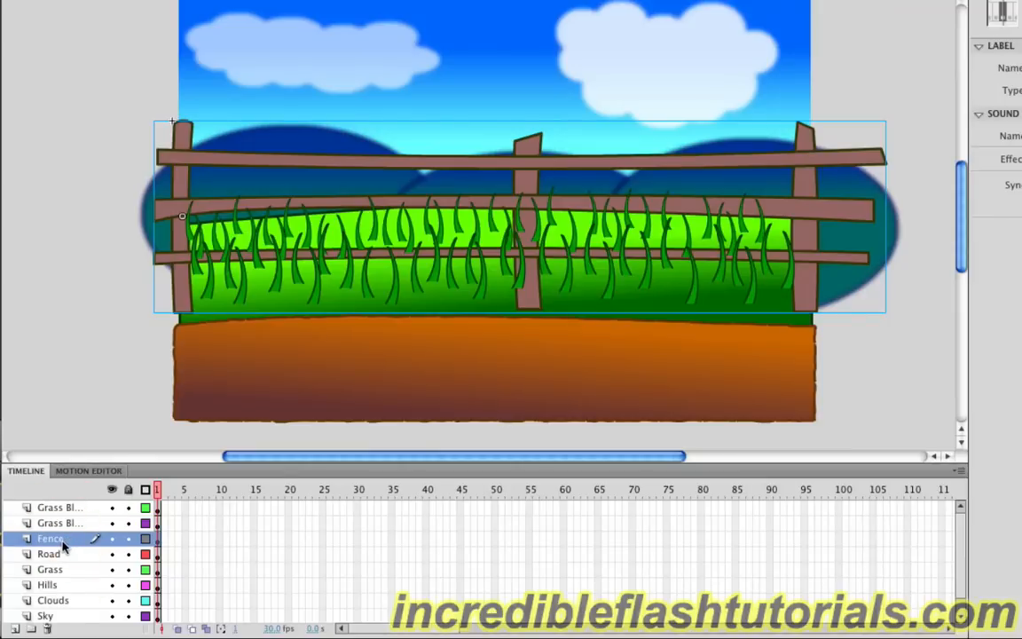
drag(61, 539, 66, 499)
drag(65, 503, 65, 504)
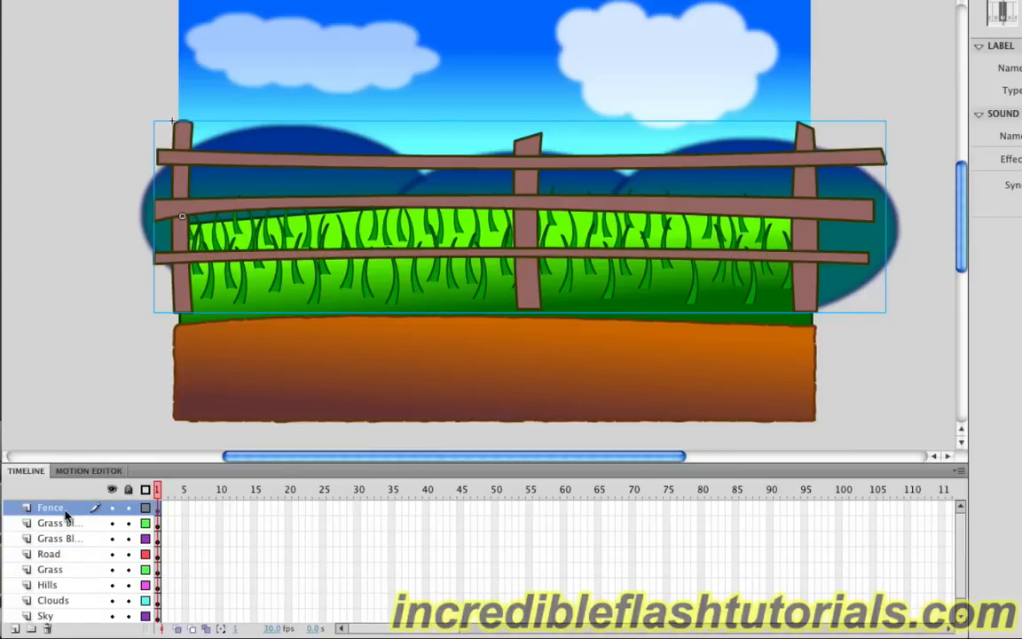
click(57, 360)
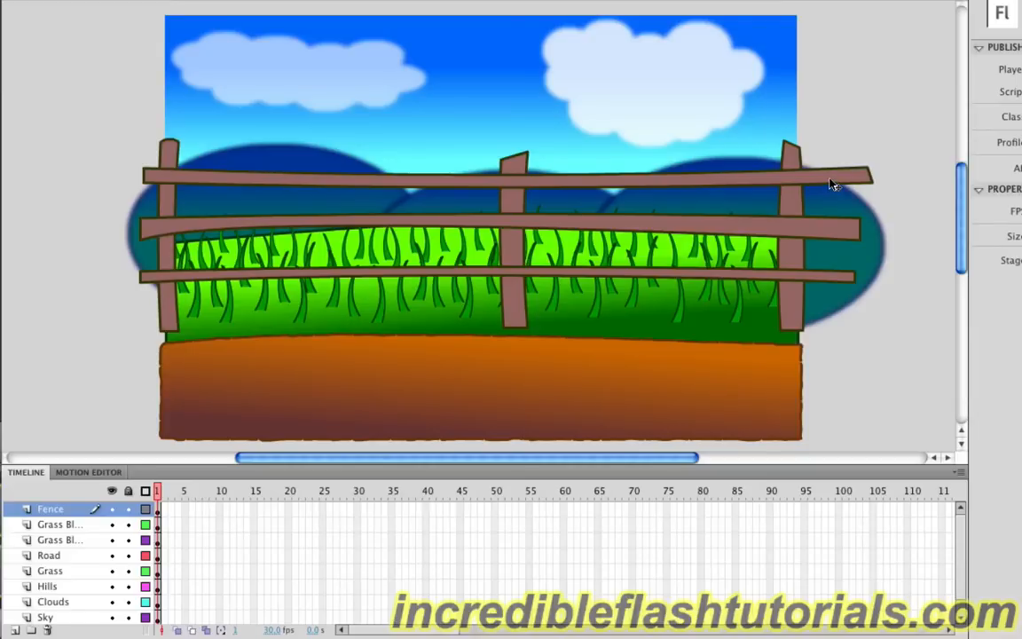
Hide the Fence layer and combine the blades from both grass blade layers on the lower grass blade layer
click(834, 182)
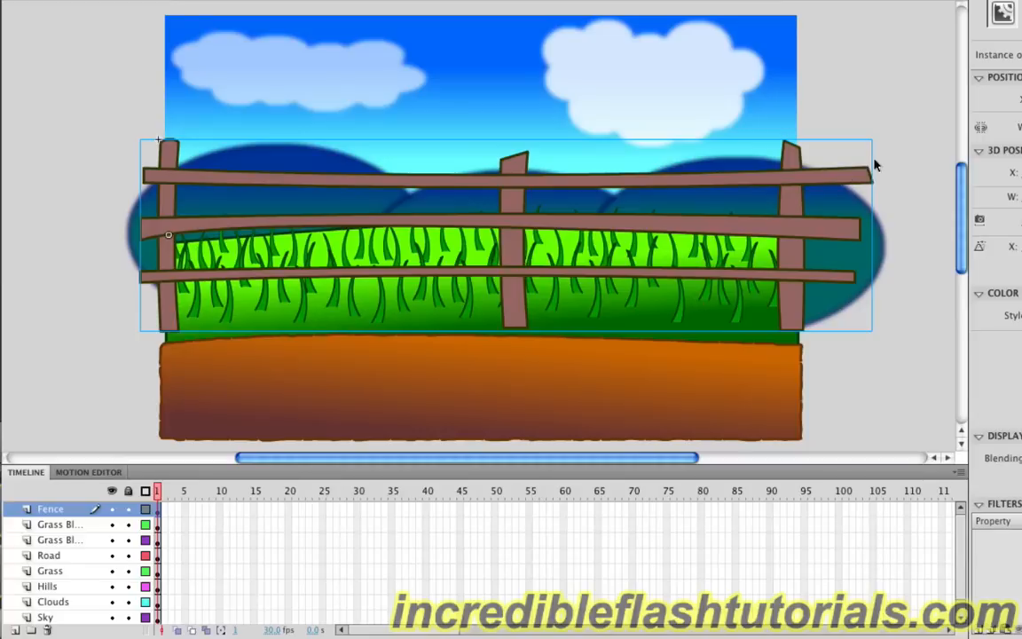
click(112, 510)
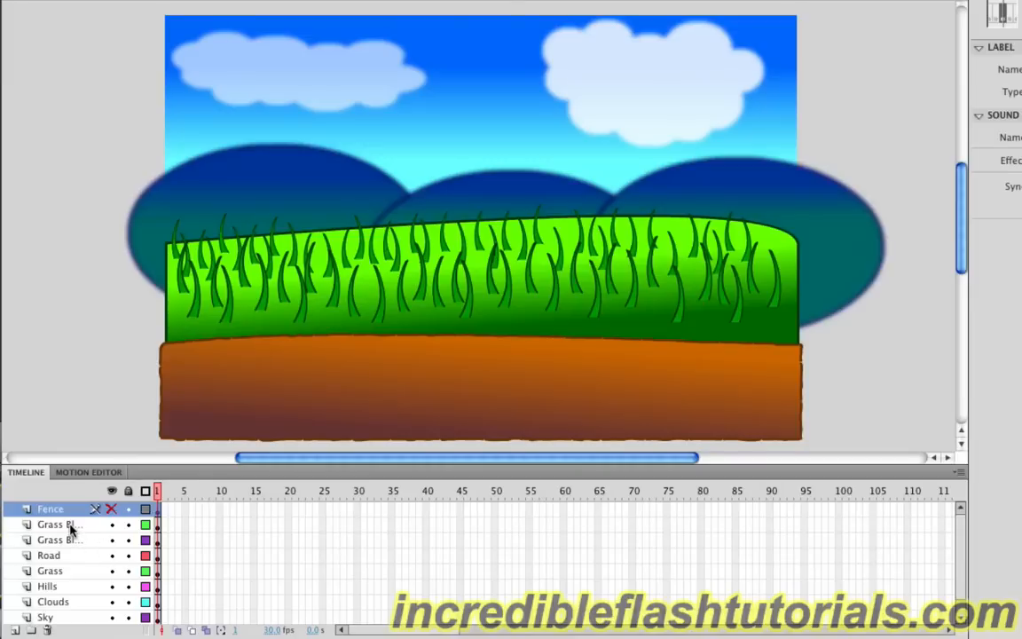
click(71, 525)
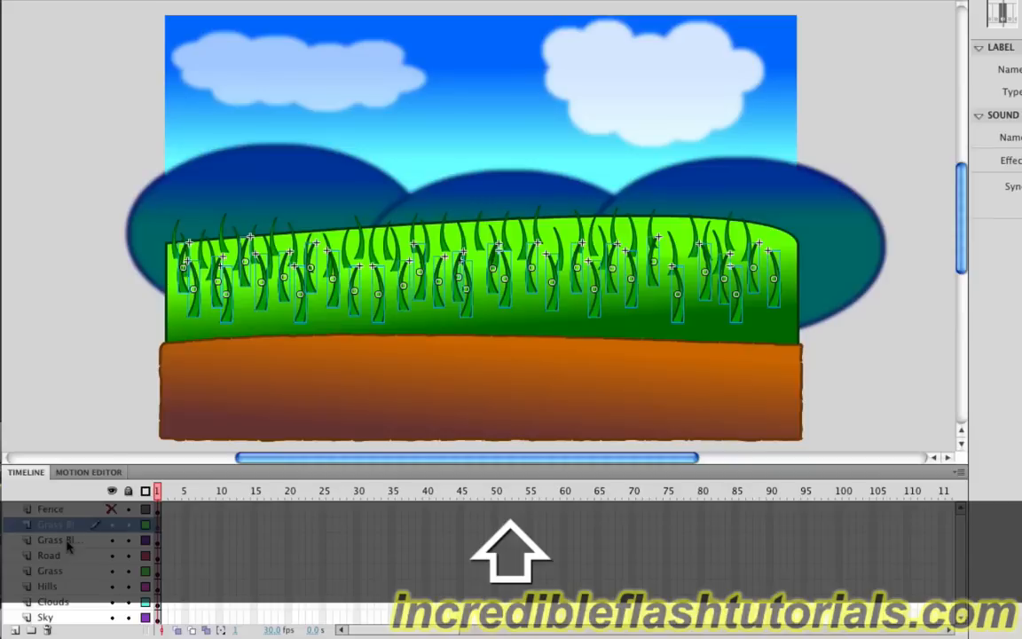
shift+click(68, 542)
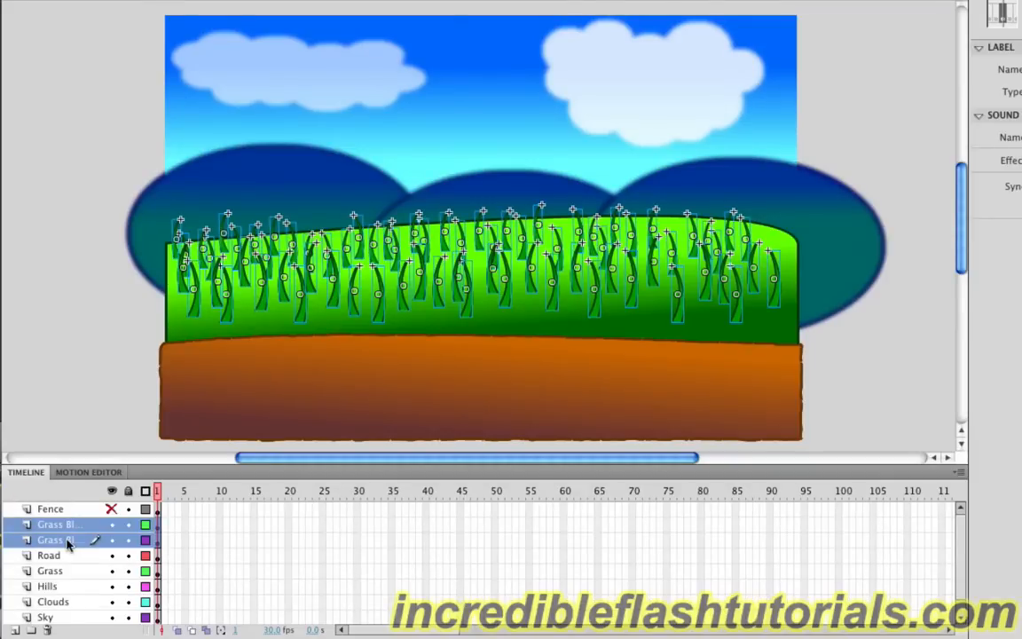
key(super)
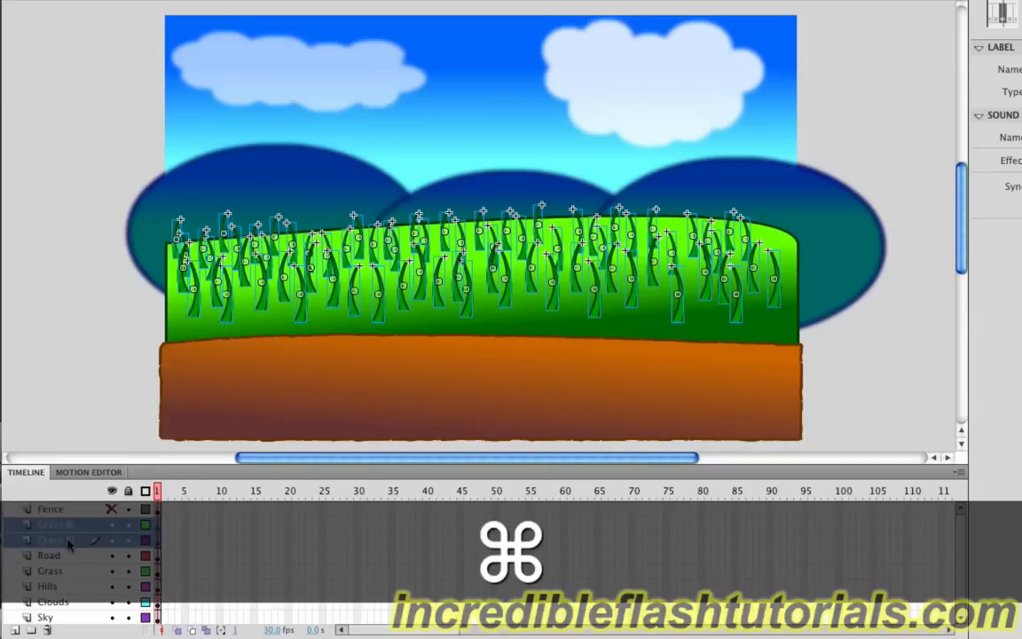
key(super+x)
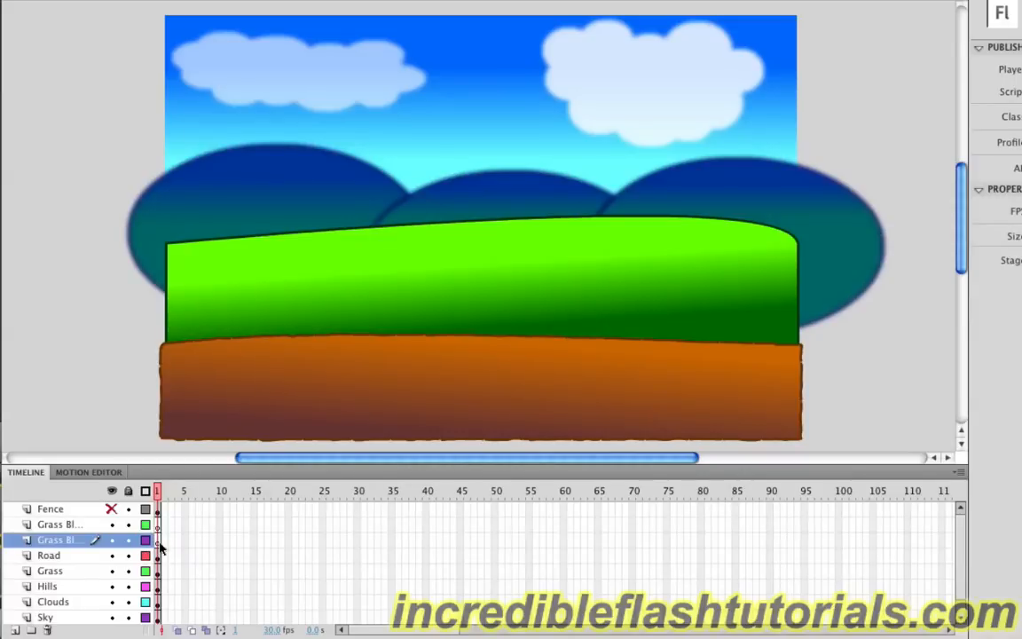
key(super)
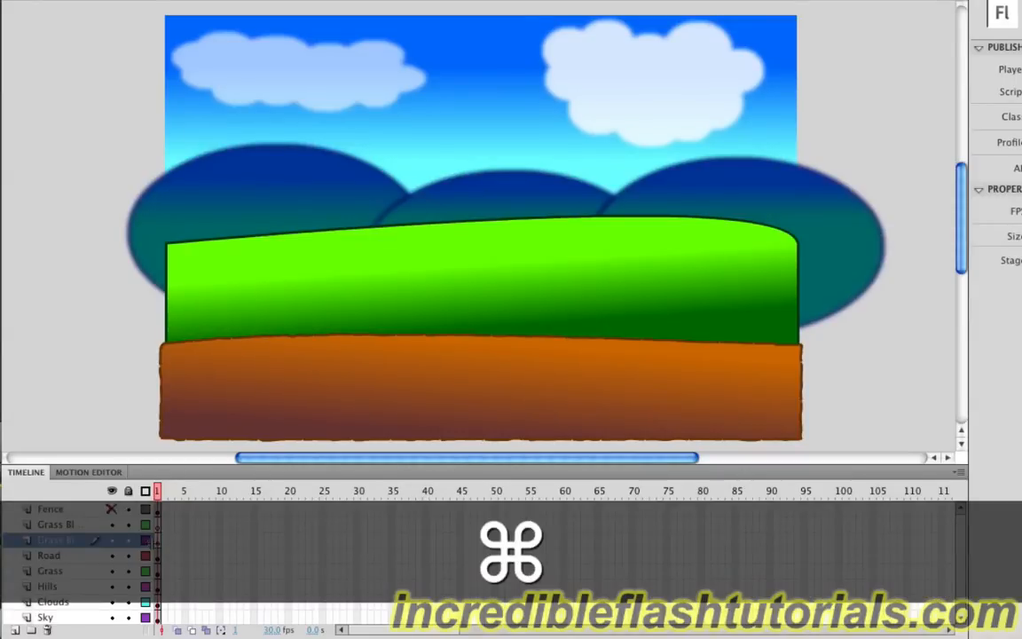
key(super+v)
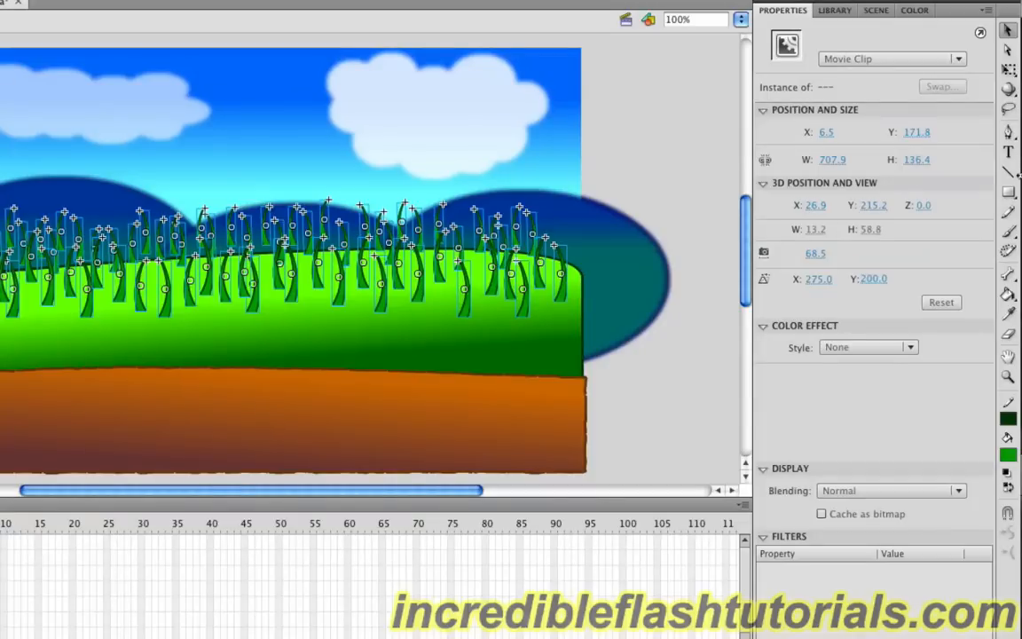
Scale all the blades proportionally to about 314 by 61 px and place them at the lower left of the grass, just above the road
click(1007, 73)
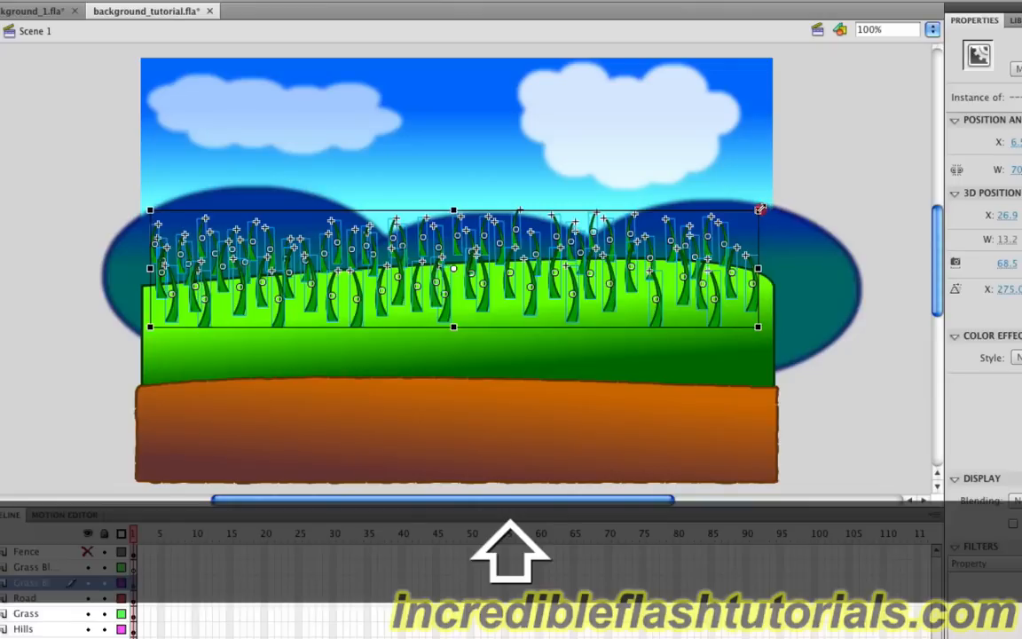
drag(760, 209, 433, 262)
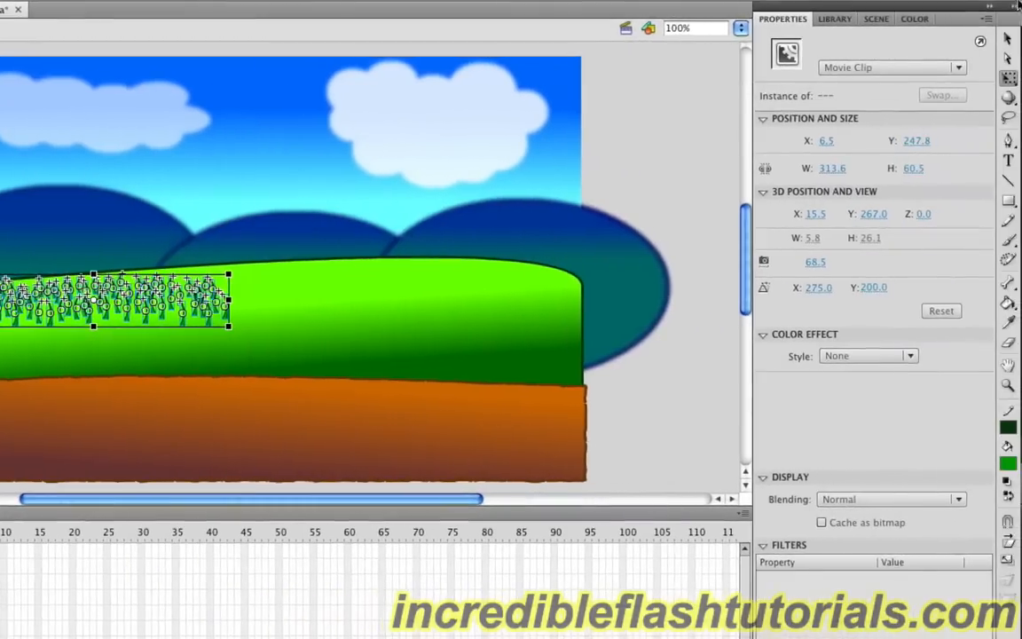
click(1008, 38)
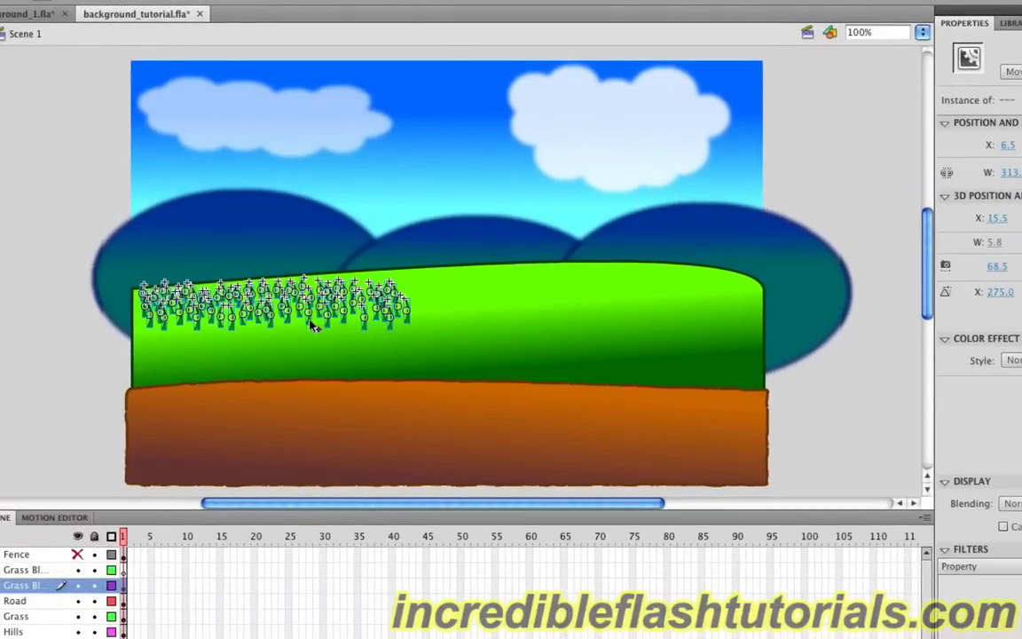
drag(307, 323, 300, 369)
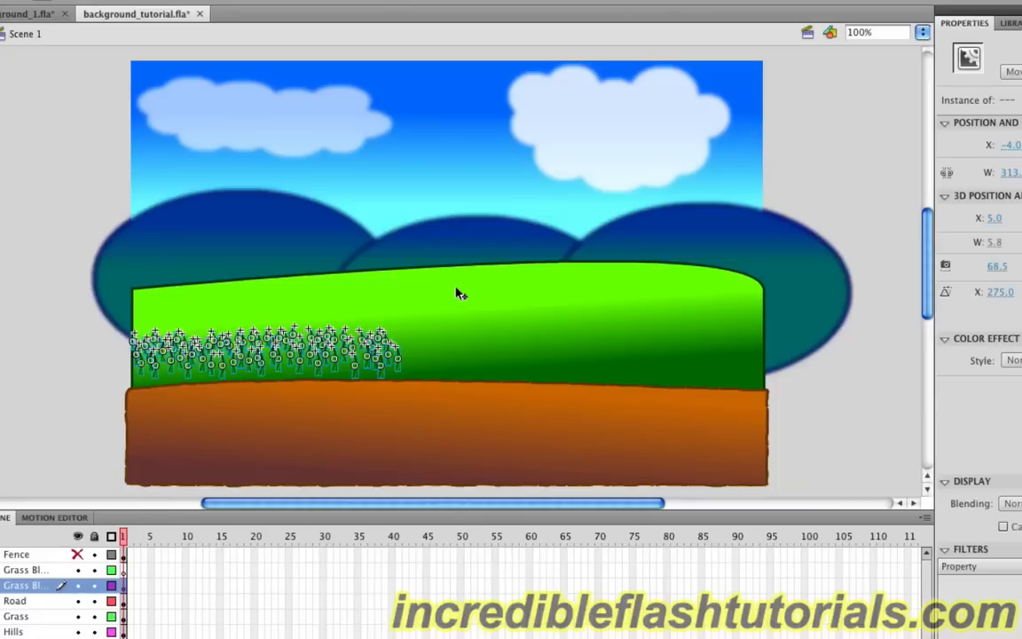
Convert the selected blades to a movie clip symbol named Grass Blades
key(F8)
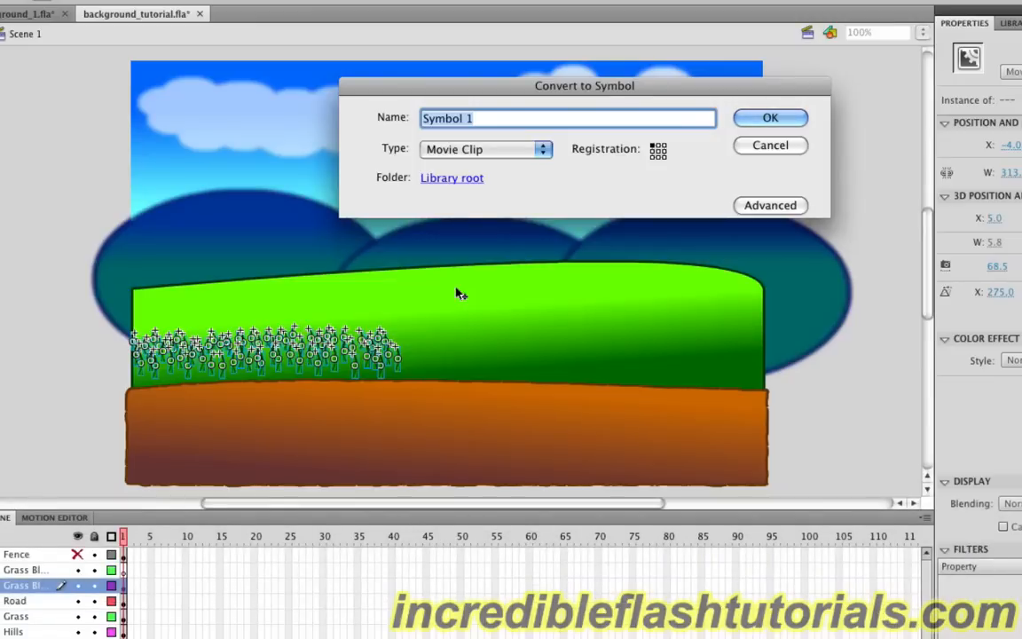
text(Grass Blades)
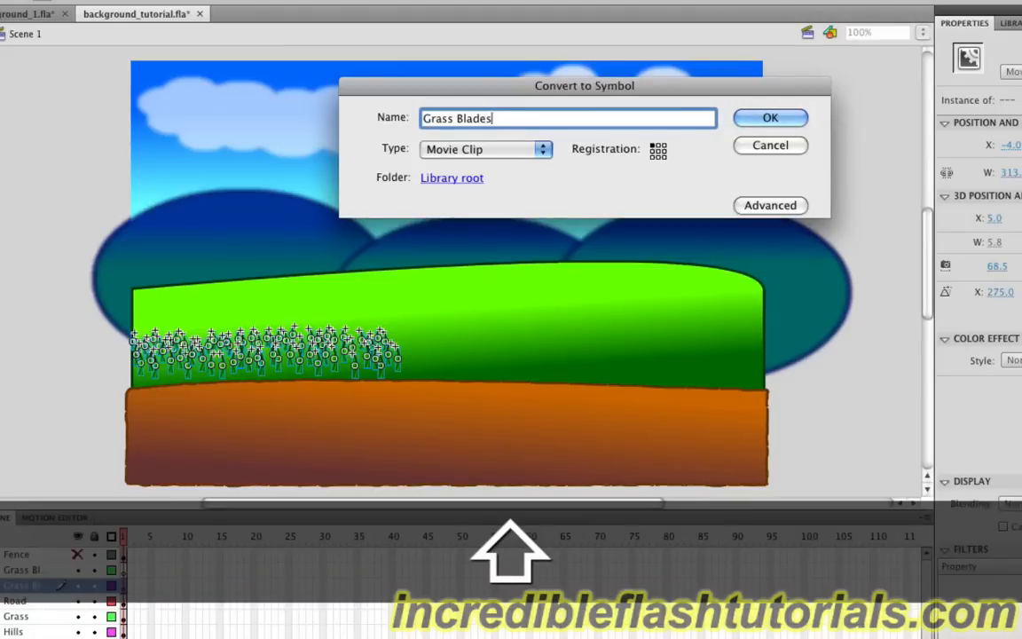
key(Return)
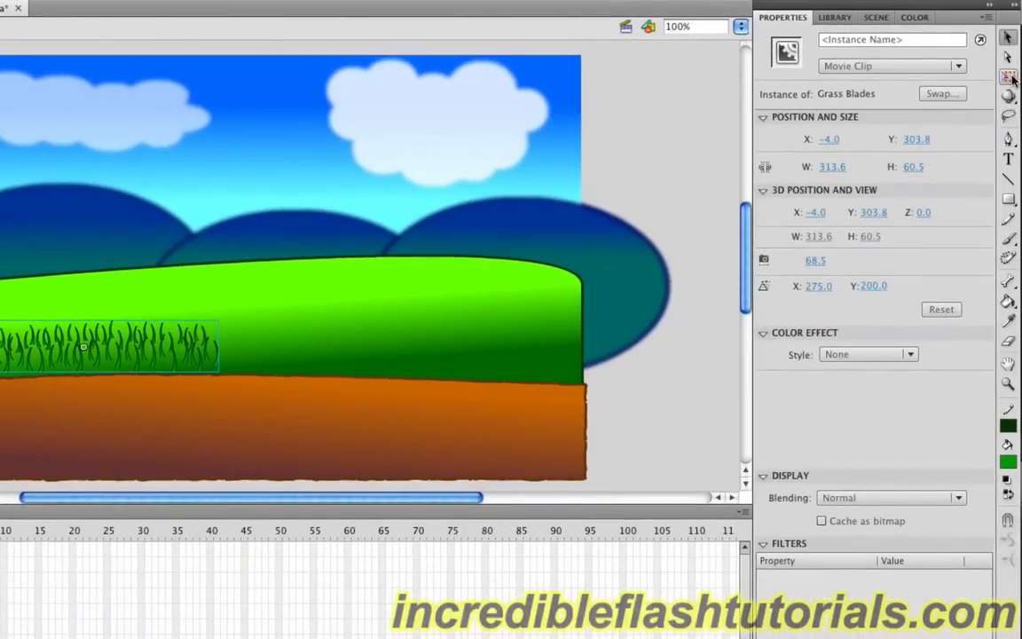
Rotate the Grass Blades clip slightly counter-clockwise so its base follows the road's upper edge
click(1010, 78)
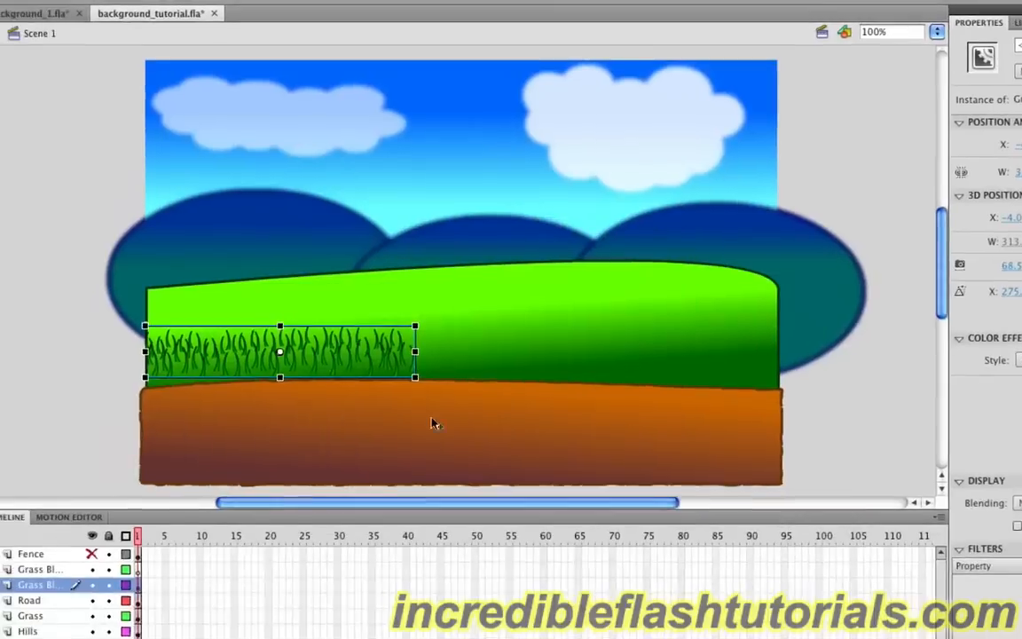
mouse_move(444, 387)
mouse_down()
mouse_move(438, 374)
mouse_move(443, 386)
mouse_up()
drag(224, 367, 226, 366)
drag(156, 388, 155, 388)
click(76, 359)
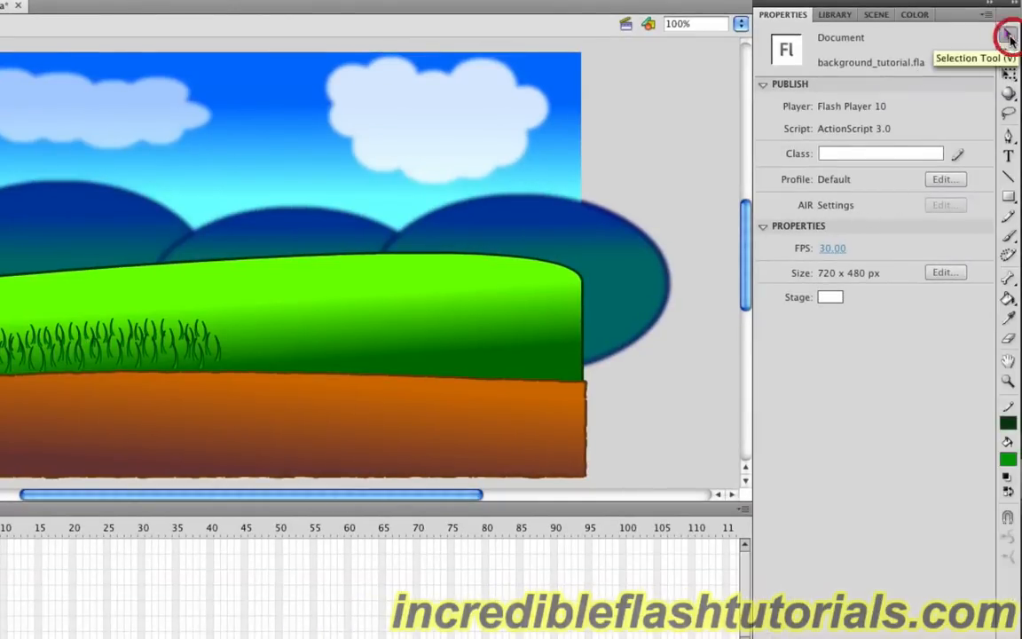
Duplicate the Grass Blades clip and place the copy directly beside the original, just above the road
click(1009, 35)
click(178, 363)
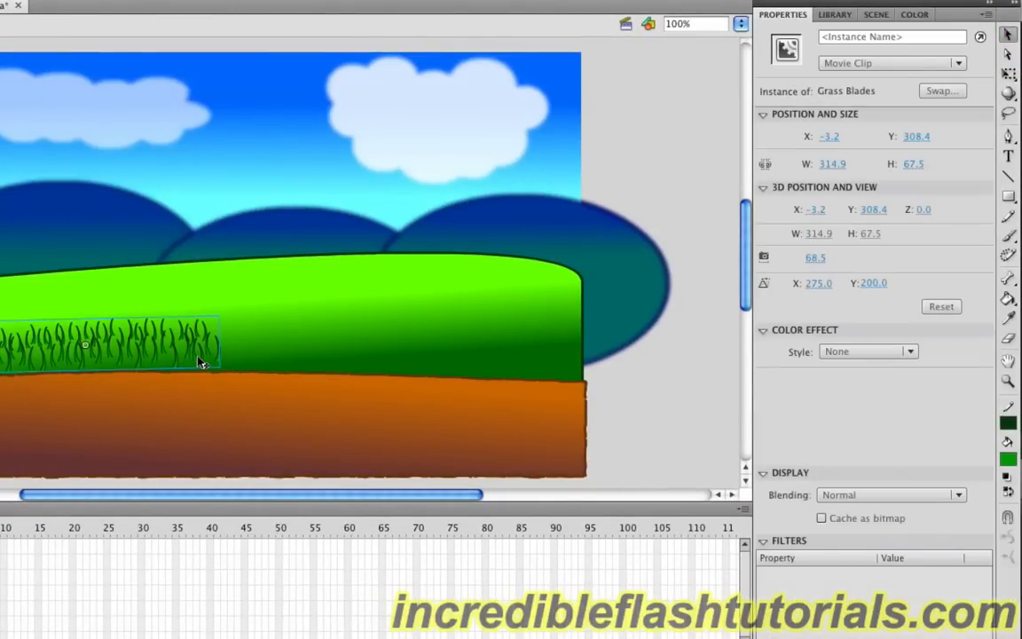
key(super+c)
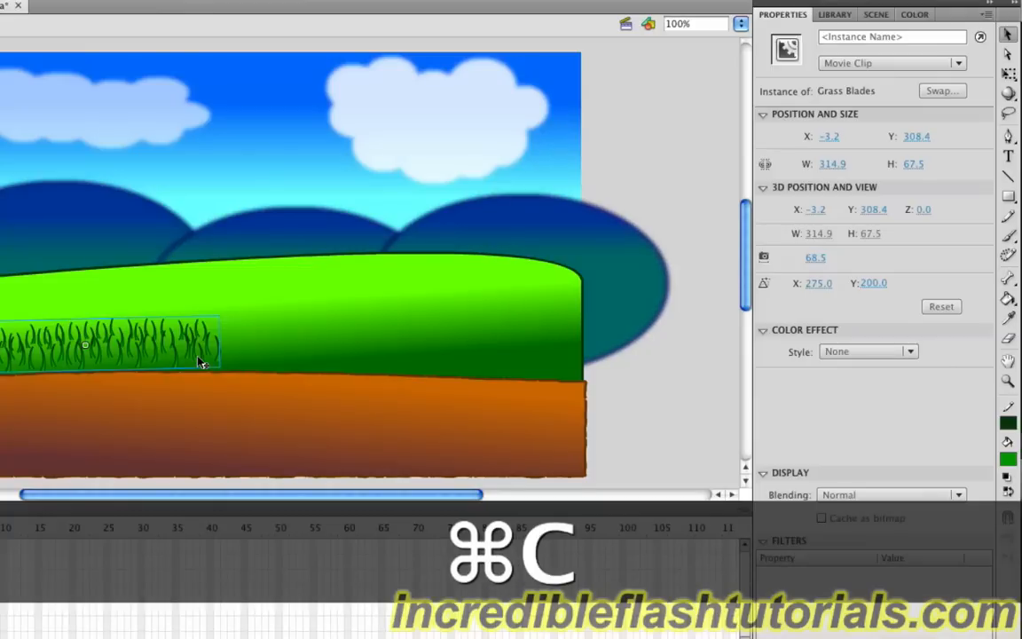
key(super+v)
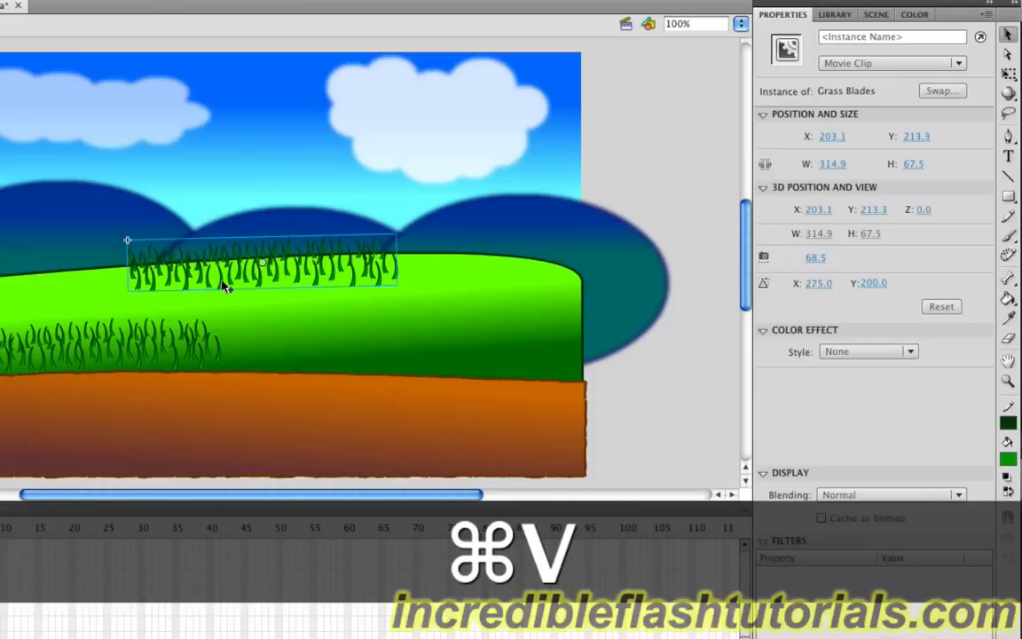
drag(228, 284, 316, 358)
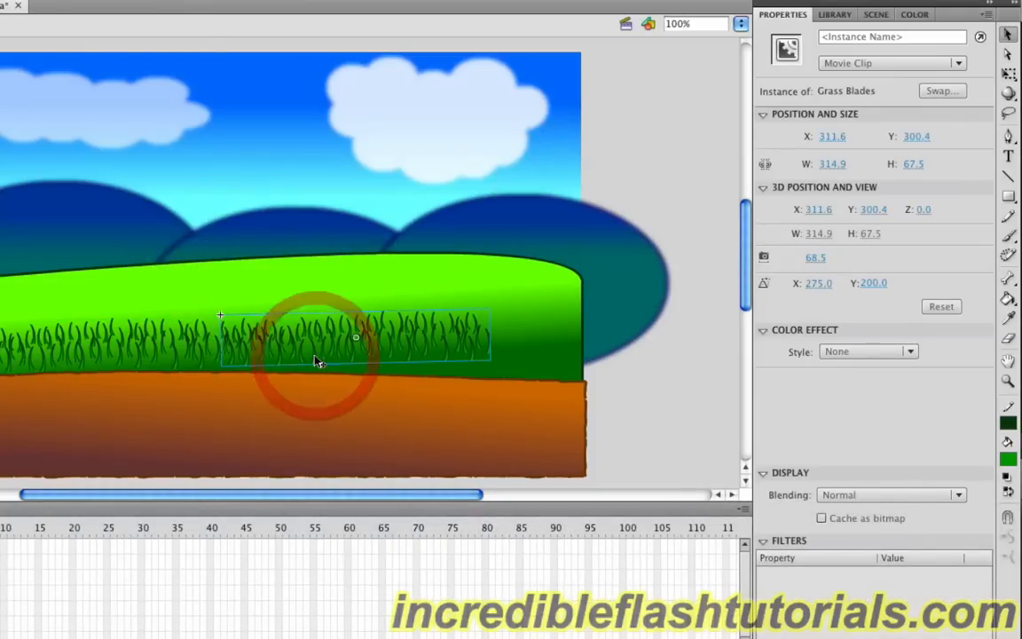
Rotate the copied Grass Blades clip slightly clockwise and nudge it so its base follows the road's downward-sloping upper edge
click(1011, 75)
drag(495, 367, 492, 372)
drag(413, 362, 419, 366)
drag(508, 388, 505, 384)
click(668, 285)
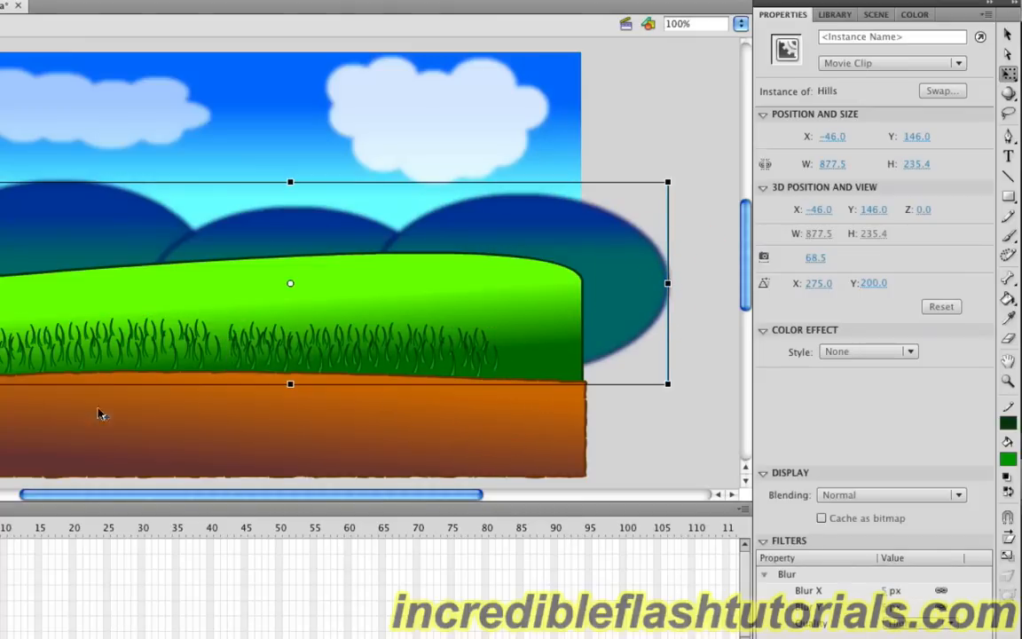
Duplicate the rotated Grass Blades clip and place the copy at the row's right end, extending past the grass's edge
click(1008, 34)
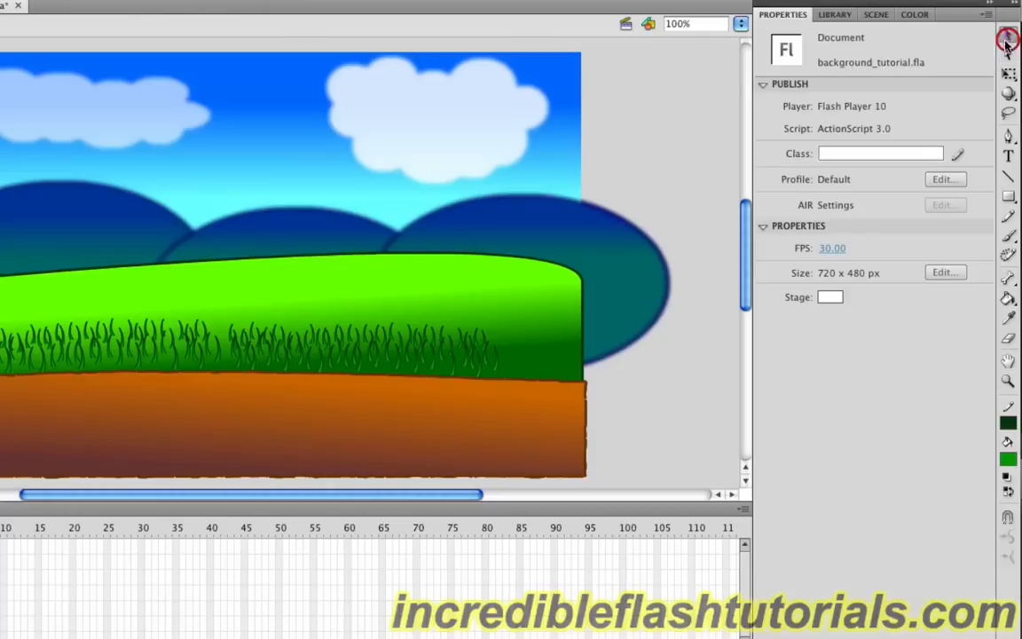
click(455, 372)
key(super+c)
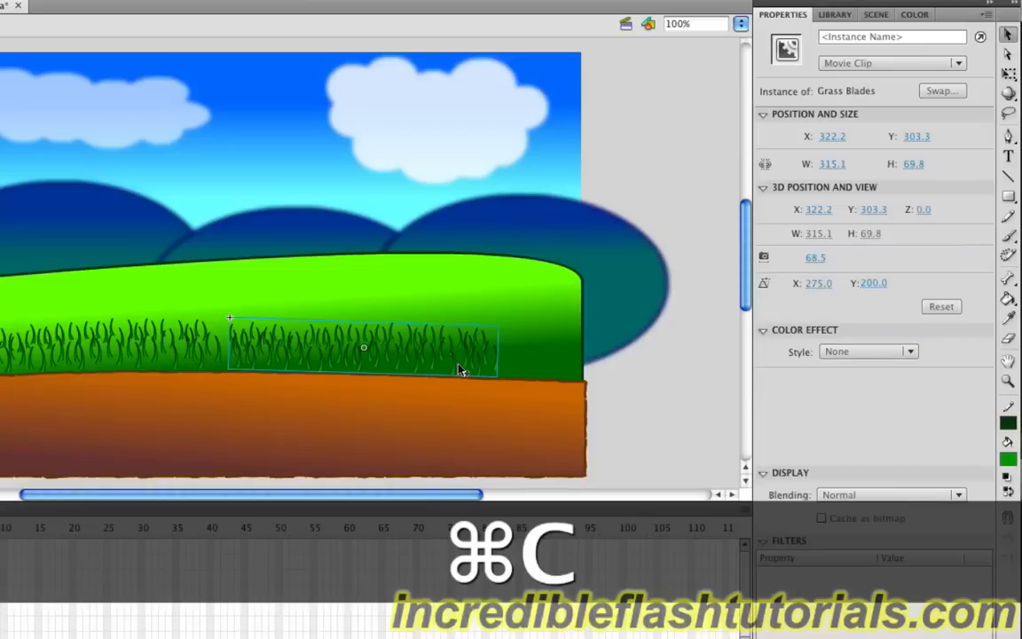
key(super+v)
drag(262, 274, 626, 360)
click(681, 197)
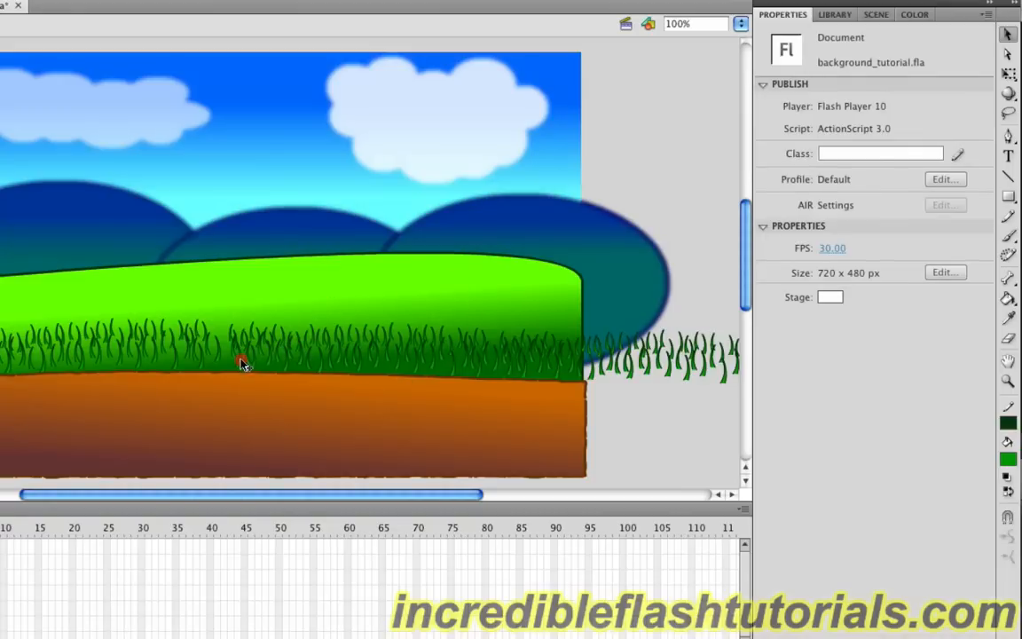
Shift the middle and right Grass Blades clips slightly left to close the gaps in the row
click(236, 359)
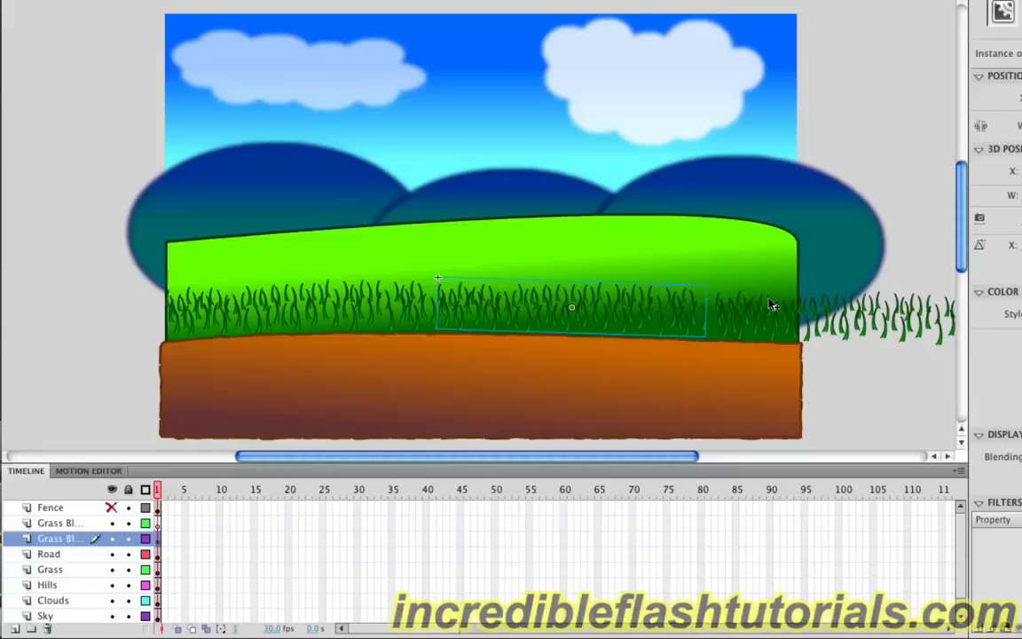
click(748, 321)
drag(739, 335, 732, 335)
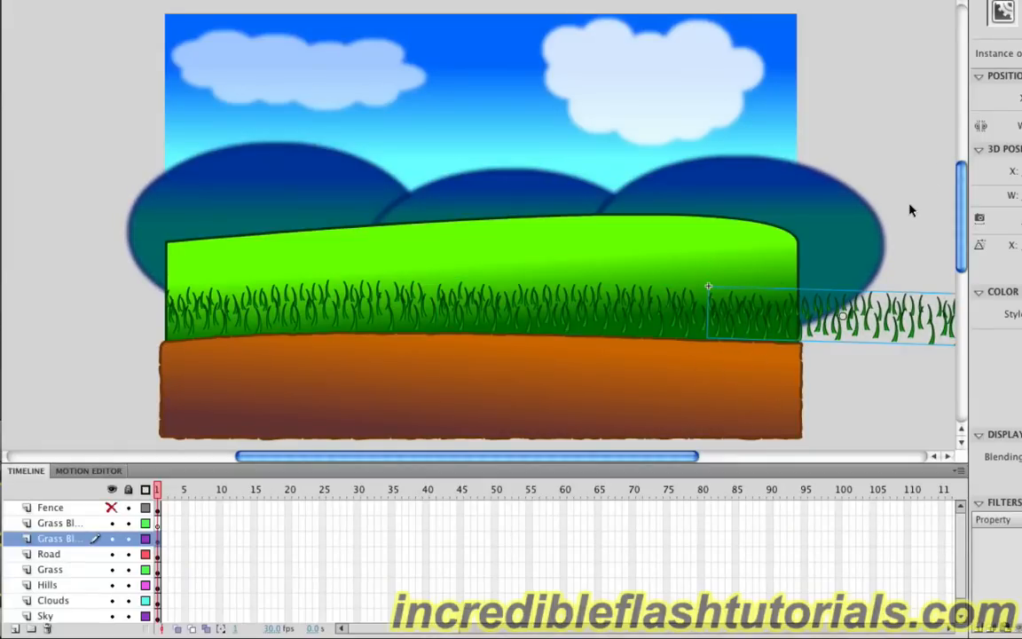
Copy all three Grass Blades clips from the lower grass blade layer onto the upper grass blade layer
click(158, 539)
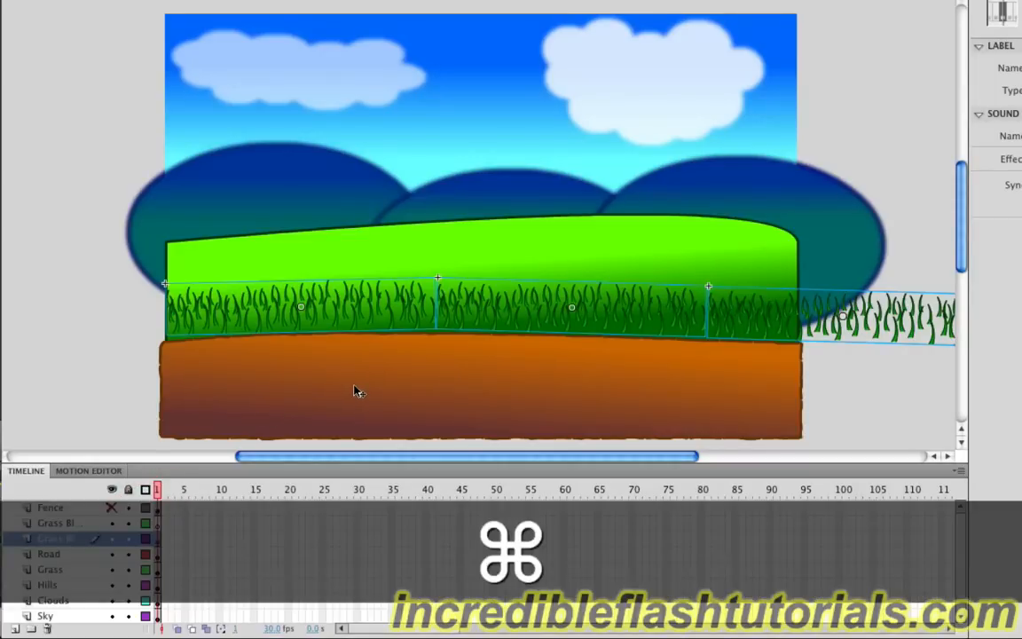
key(super+c)
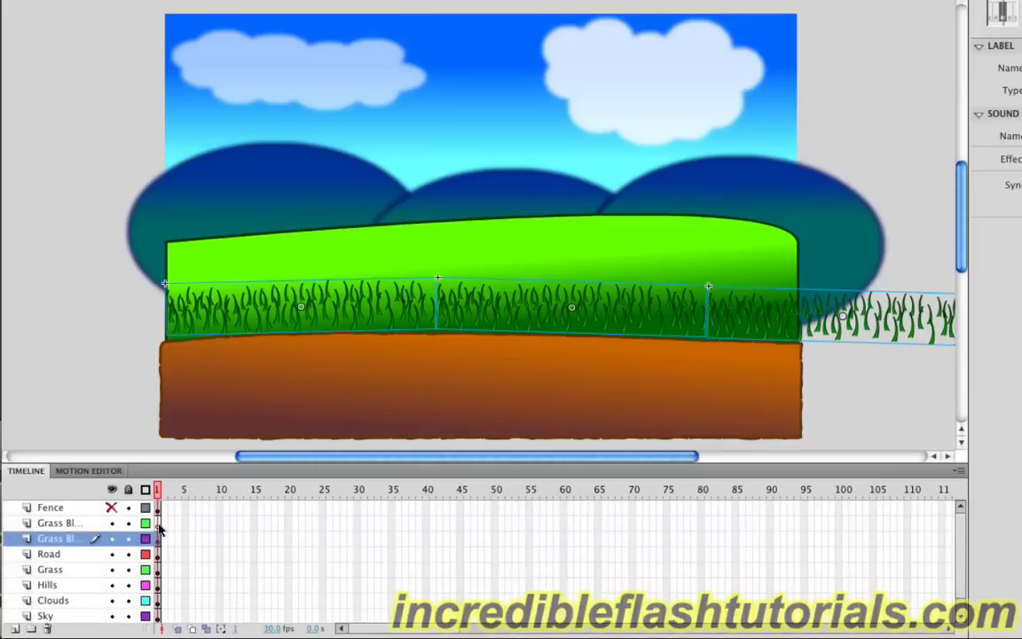
click(156, 525)
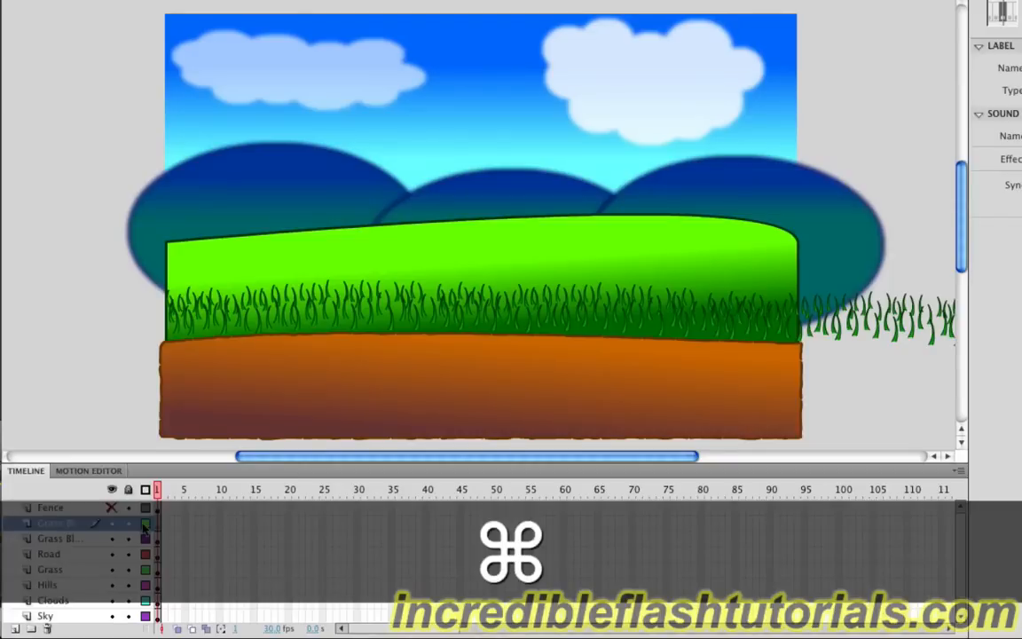
key(super+v)
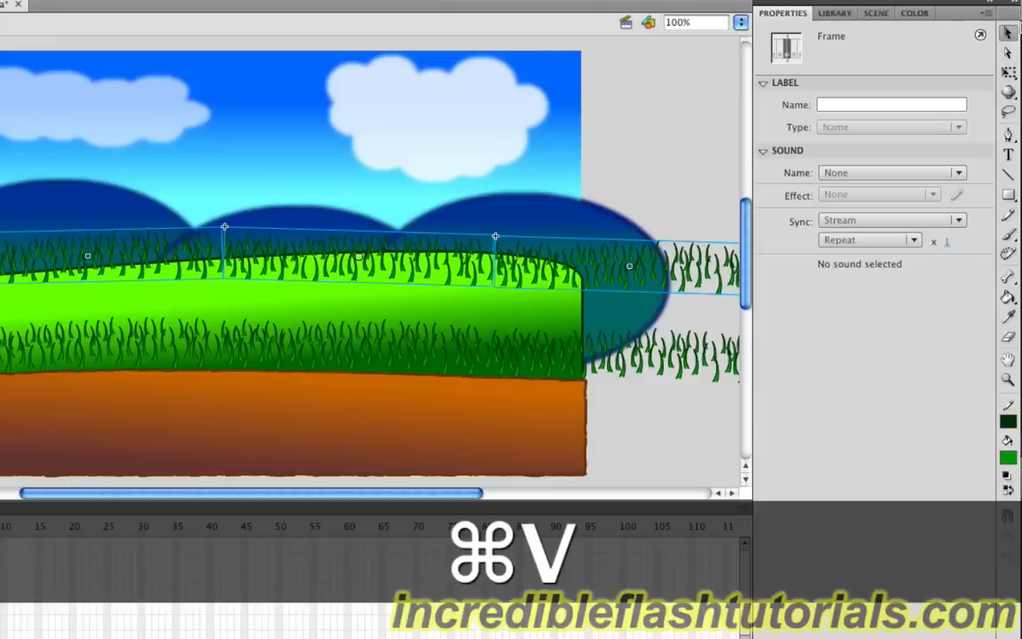
Scale the pasted row proportionally to about 780 by 66 px and place it just above the first row, spanning the grass
click(1010, 75)
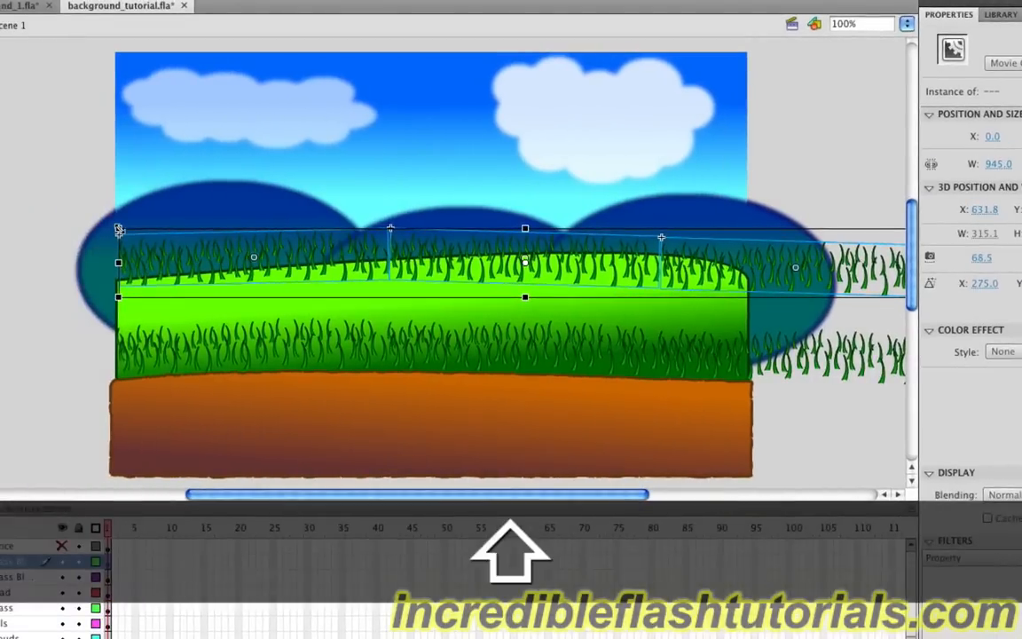
drag(118, 229, 130, 237)
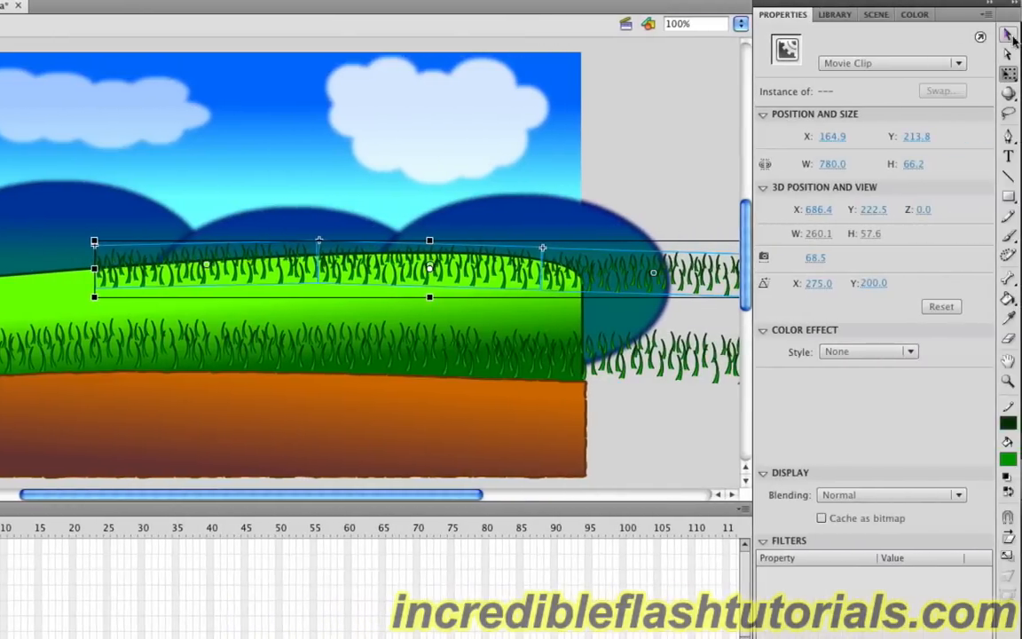
click(1009, 36)
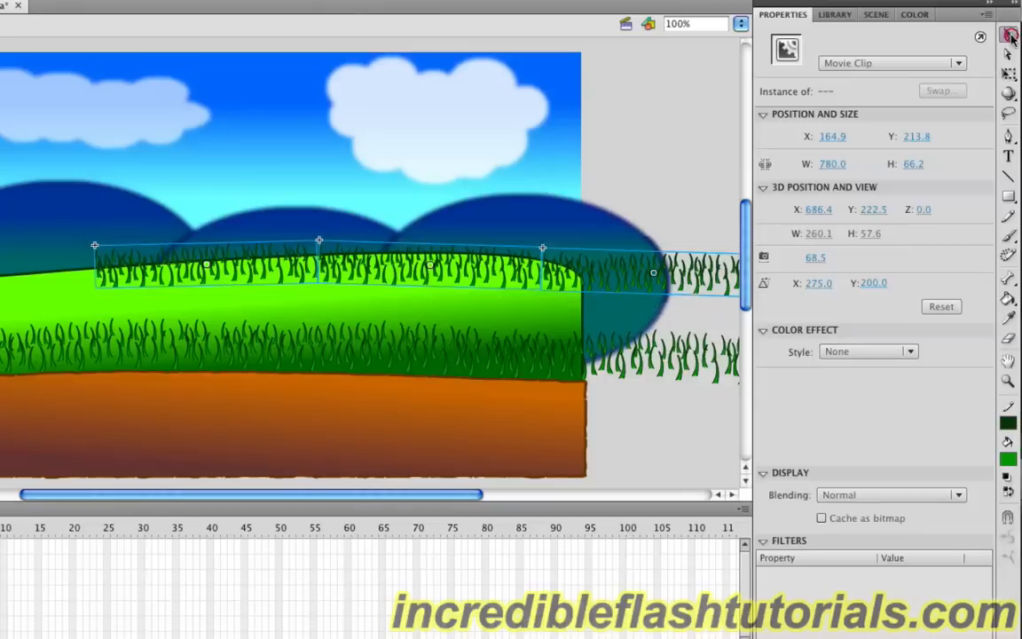
drag(395, 282, 246, 319)
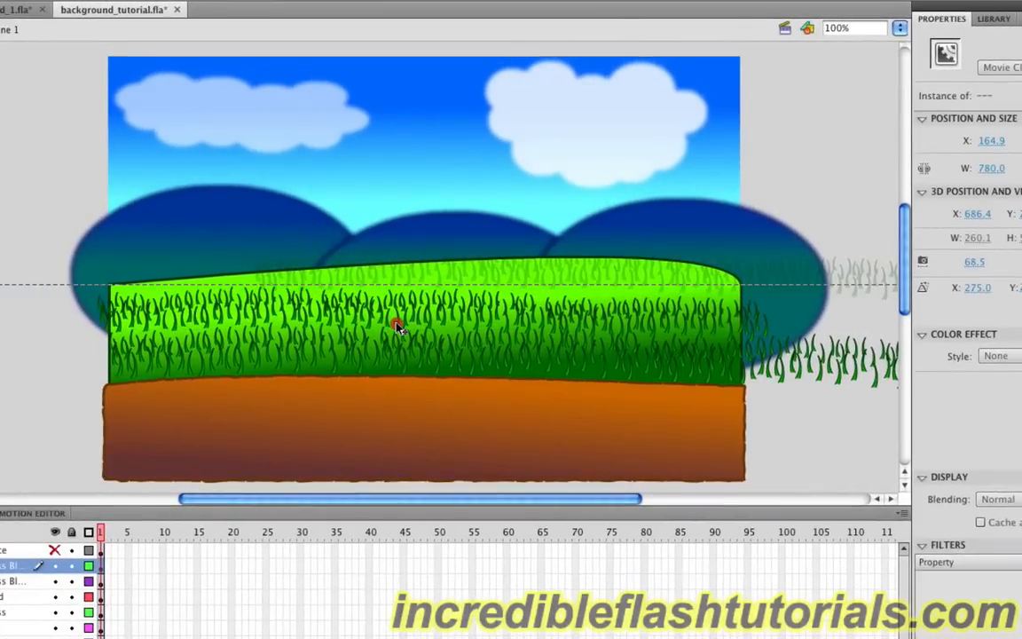
drag(398, 325, 399, 326)
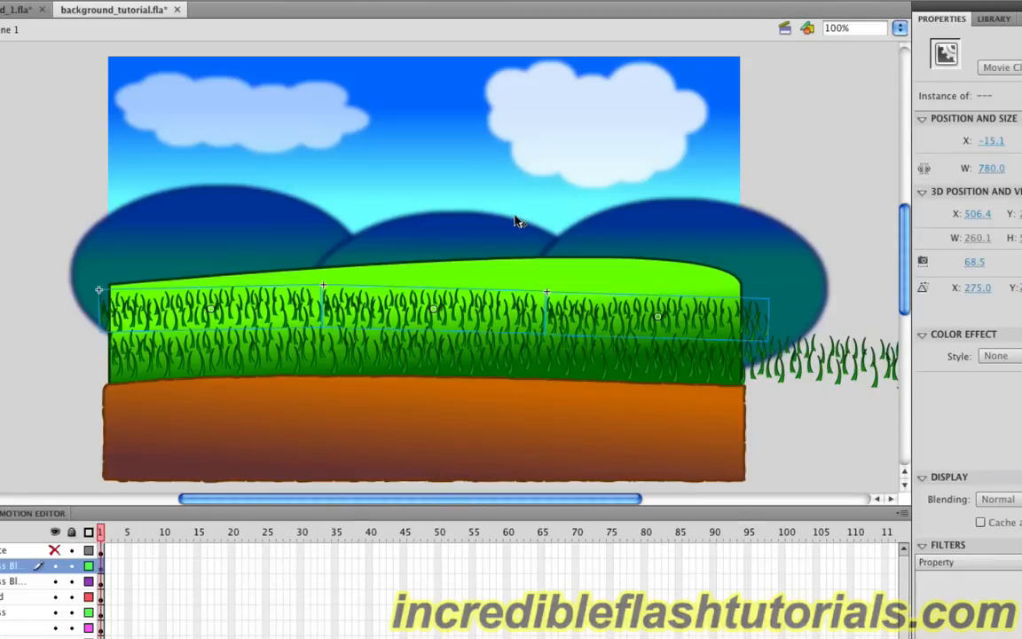
Copy the second row of Grass Blades clips onto a new layer named GB 3
key(super+c)
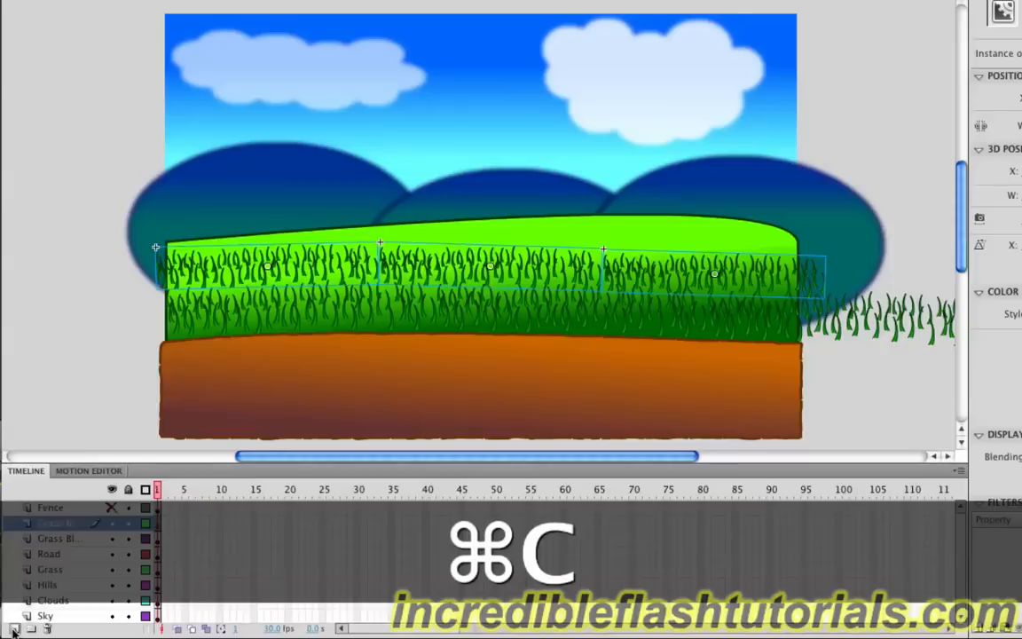
click(13, 629)
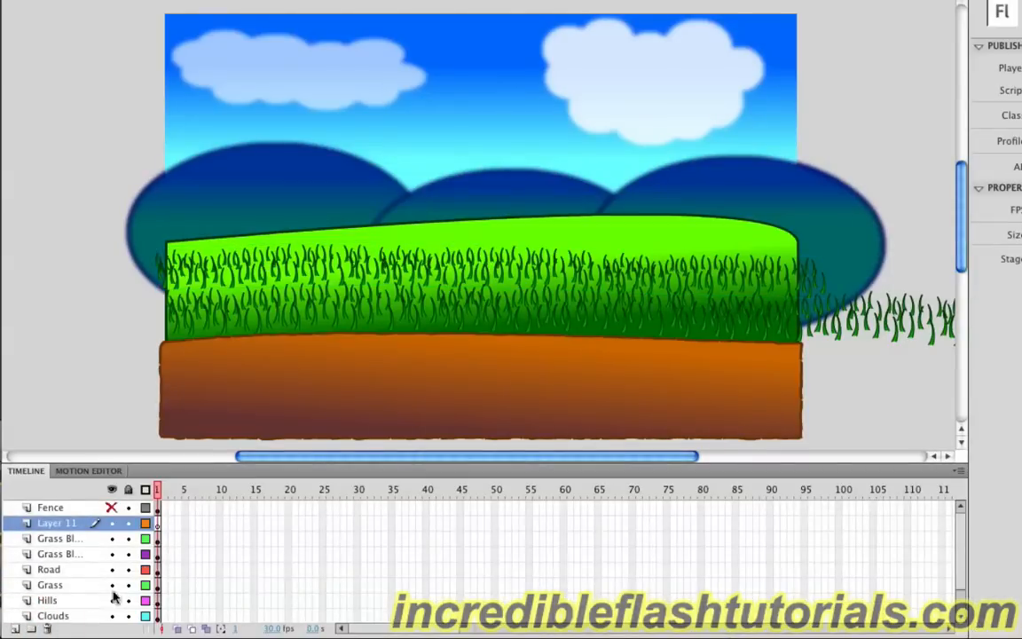
double_click(49, 524)
text(Cl)
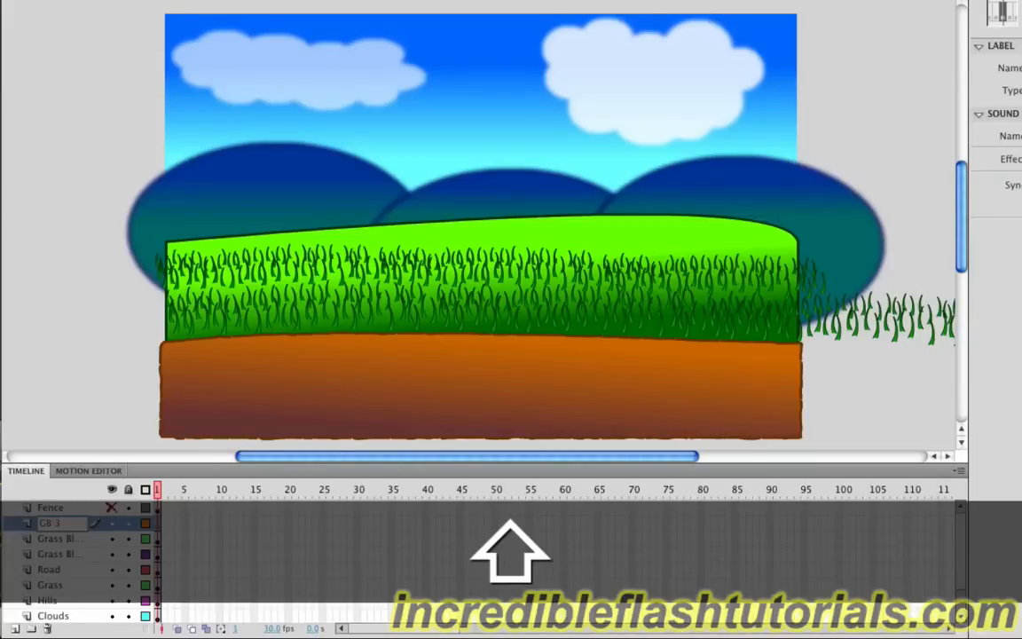
key(Return)
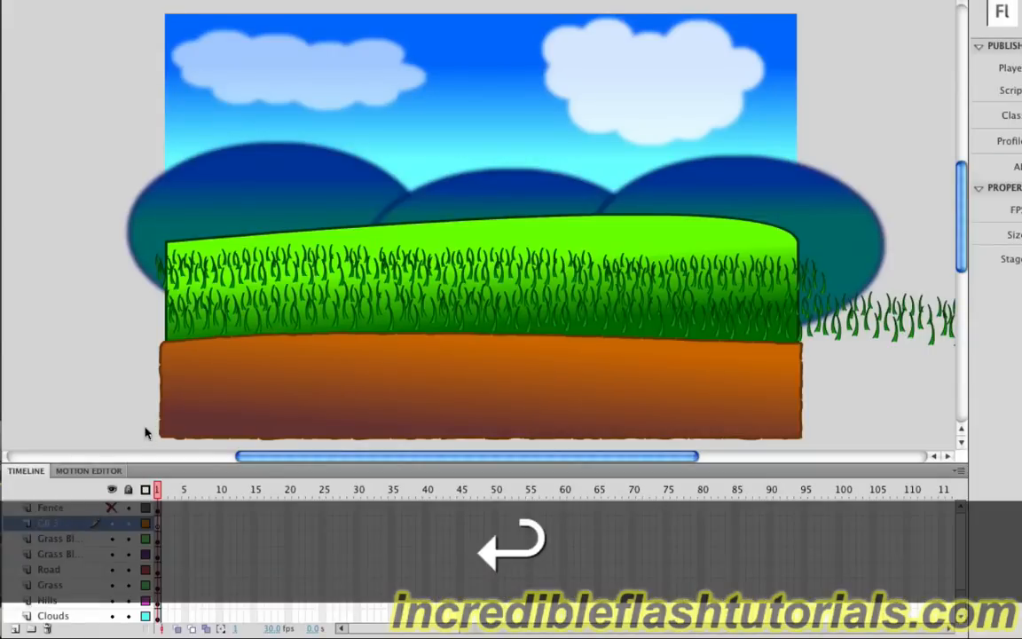
click(158, 525)
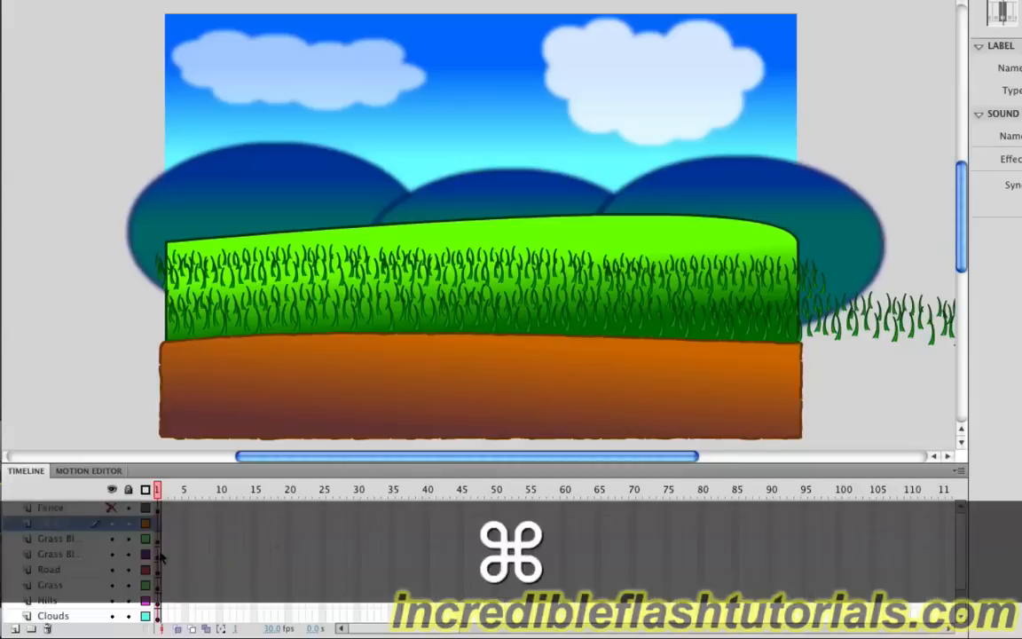
key(super+v)
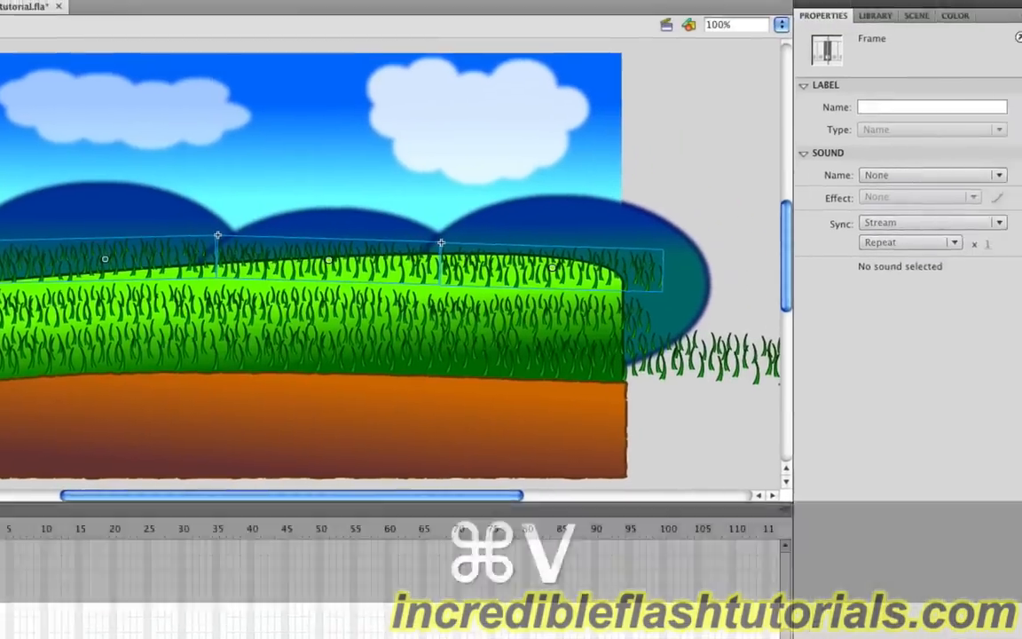
Scale the third row proportionally to about 721 by 61 px and move it down onto the grass, above the second row
click(1009, 85)
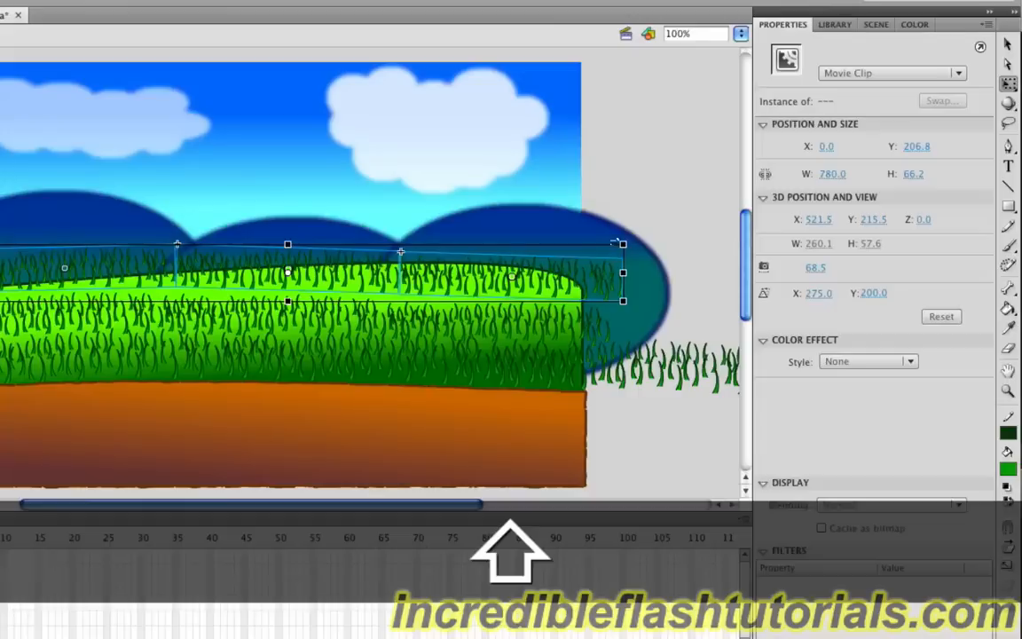
drag(621, 242, 616, 248)
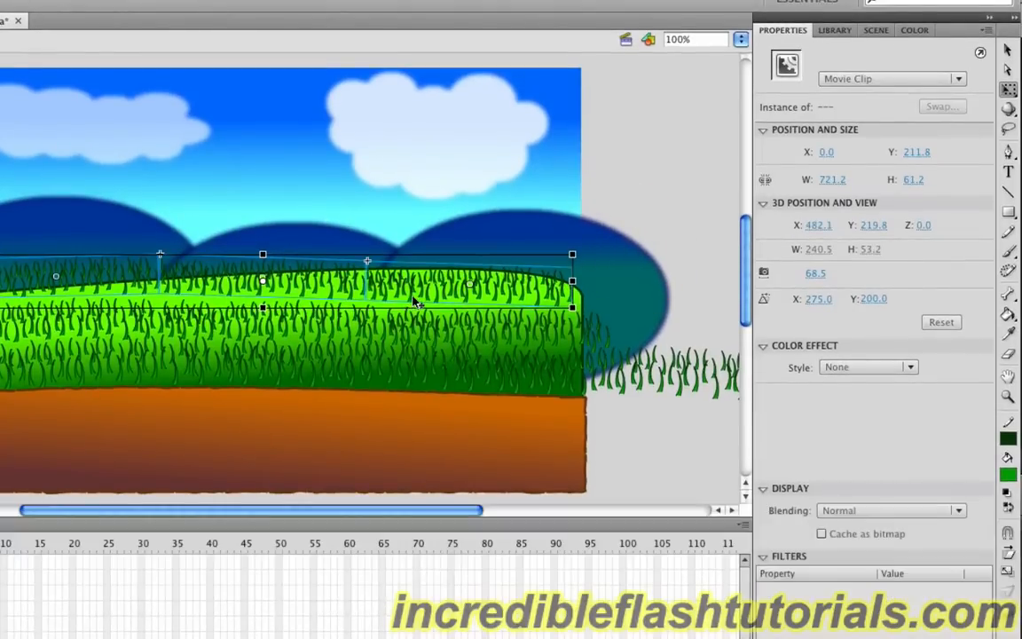
click(414, 306)
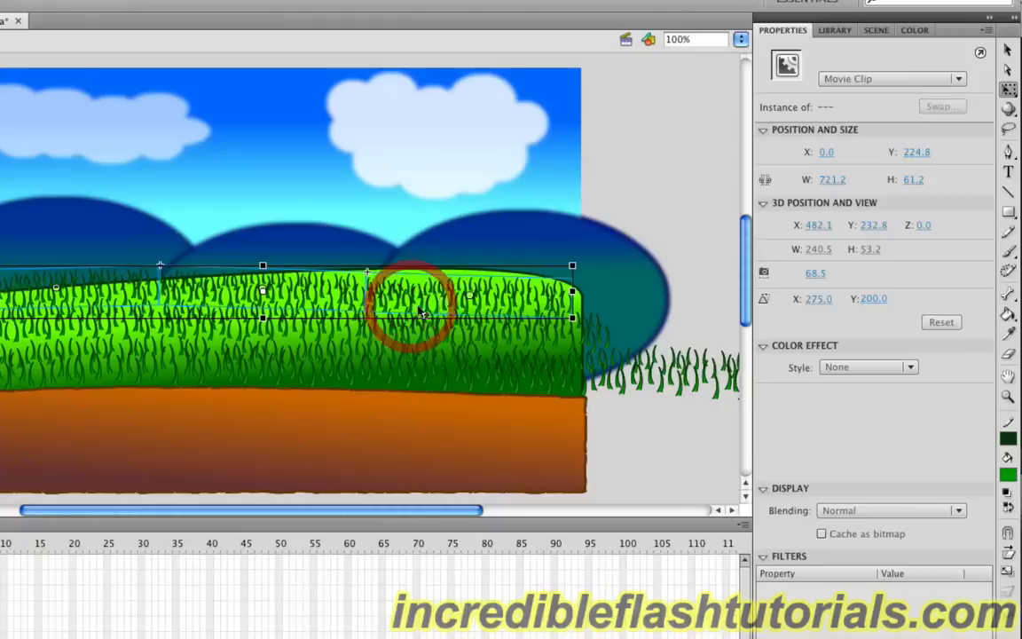
click(685, 197)
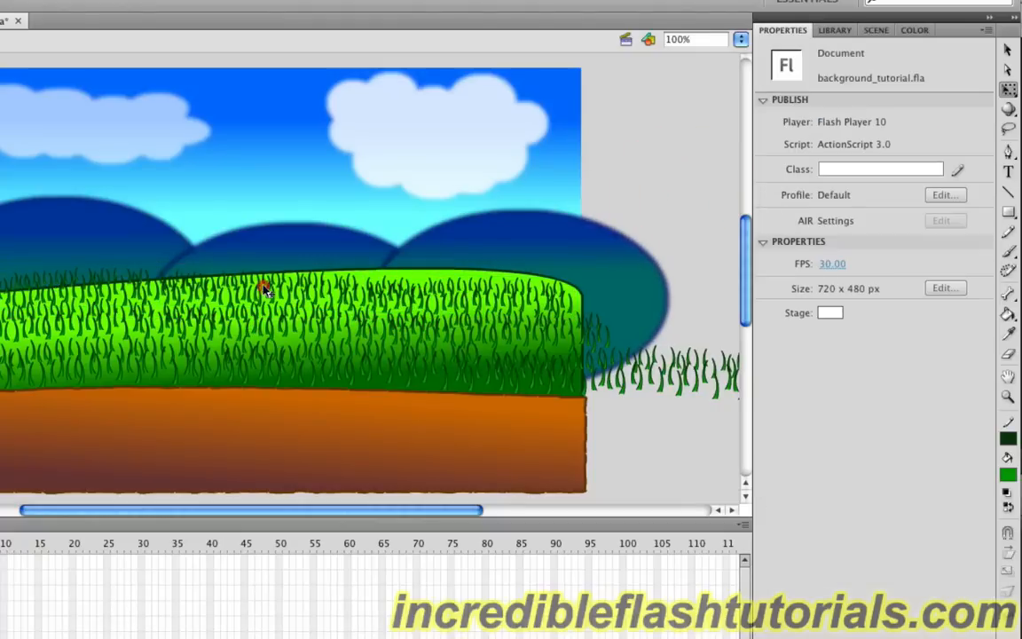
Rotate the third row's middle and right clips counter-clockwise and raise the right one to follow the grass's upper edge
click(261, 288)
drag(369, 319, 369, 312)
drag(289, 292, 289, 293)
click(387, 302)
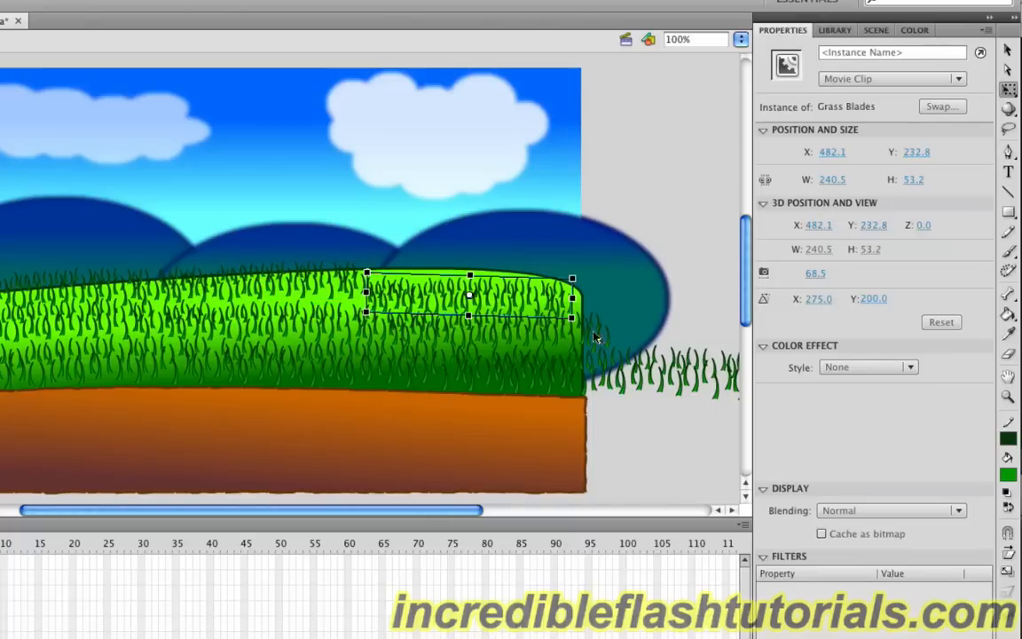
drag(578, 328, 576, 322)
drag(512, 314, 507, 287)
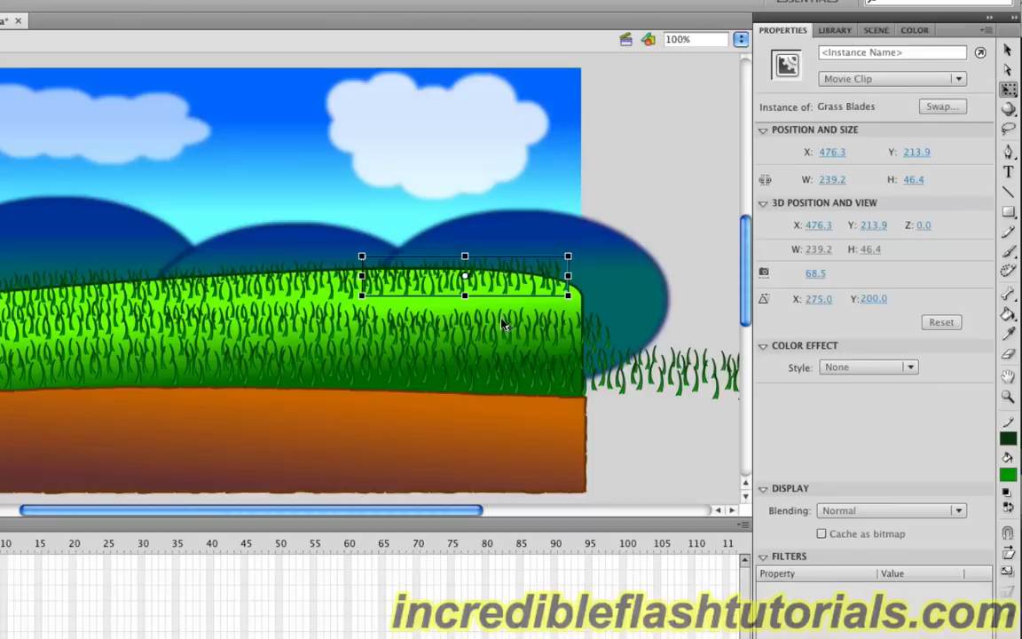
Rotate the second row's middle clip slightly counter-clockwise and shift its right clip left to about X 501, Y 260
click(502, 319)
drag(540, 323, 344, 317)
drag(397, 349, 399, 338)
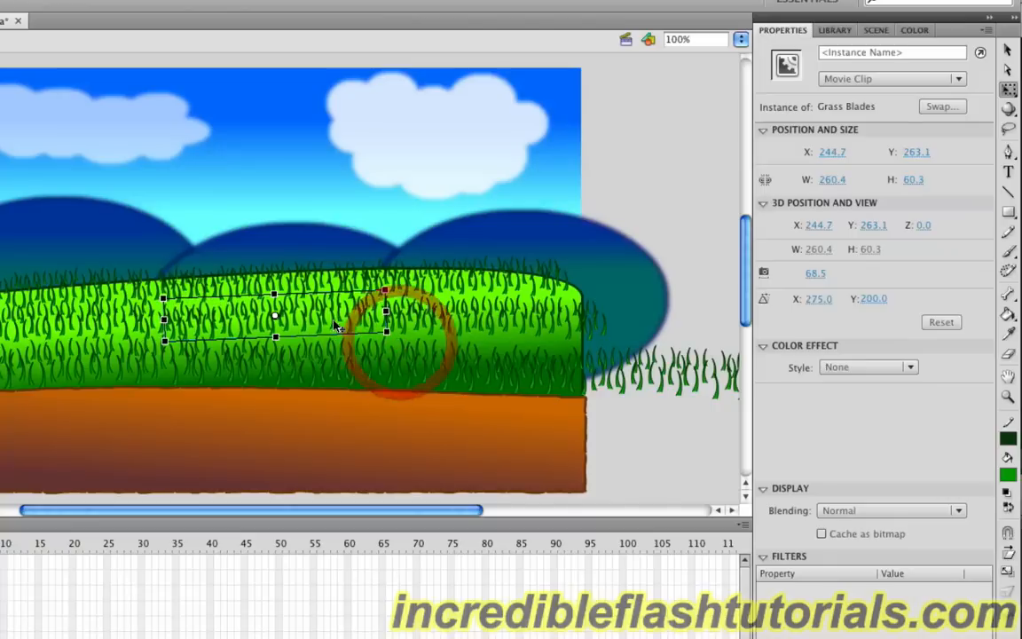
drag(322, 328, 568, 338)
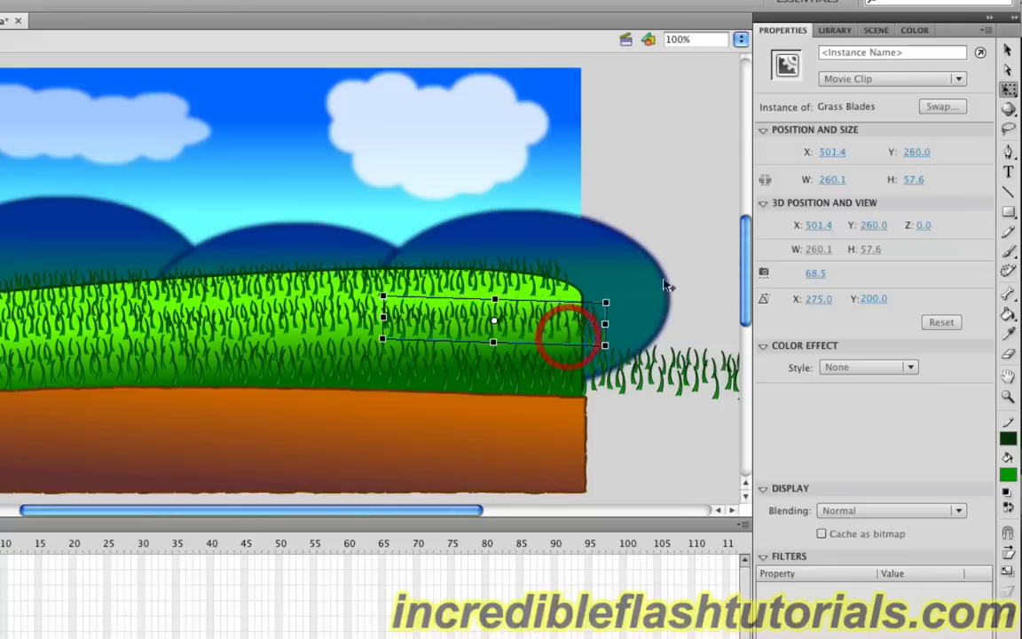
click(694, 217)
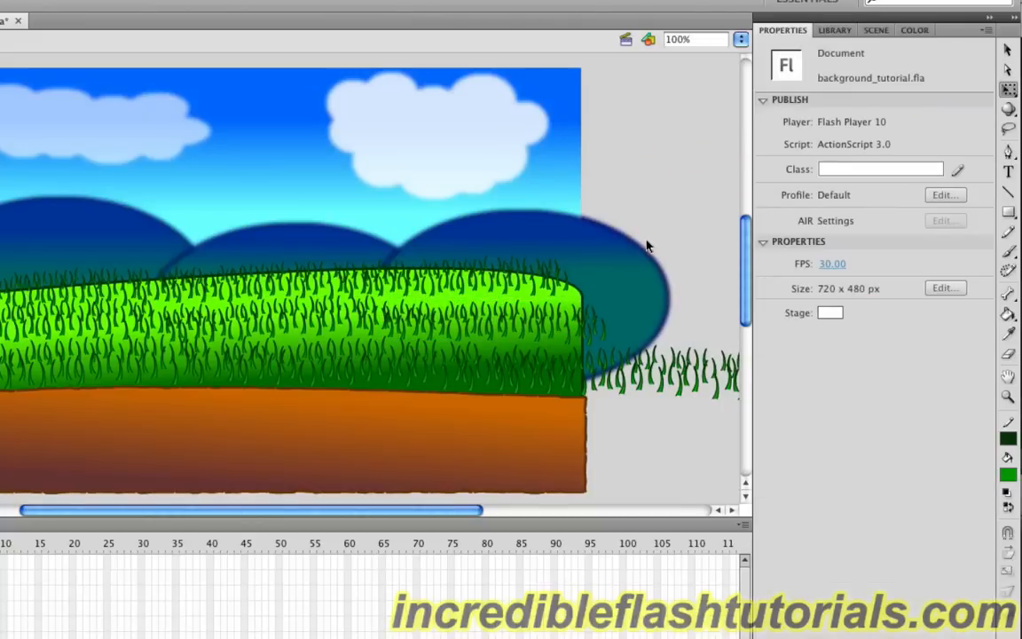
Duplicate the third row's right Grass Blades clip, flip the copy horizontally and place it slightly lower, at about X 739, Y 235
key(v)
click(436, 298)
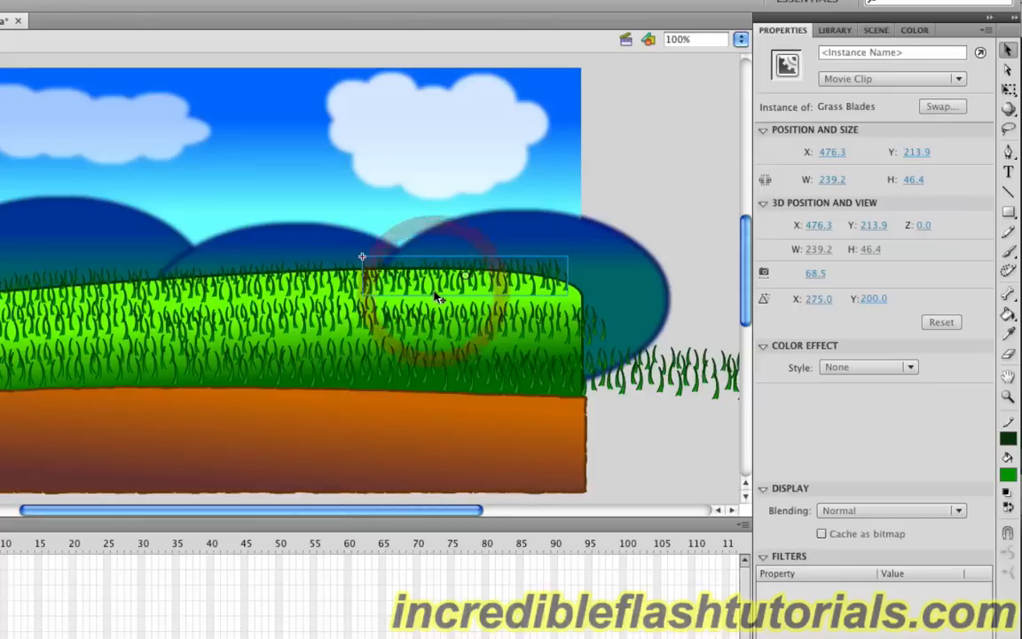
key(super+c)
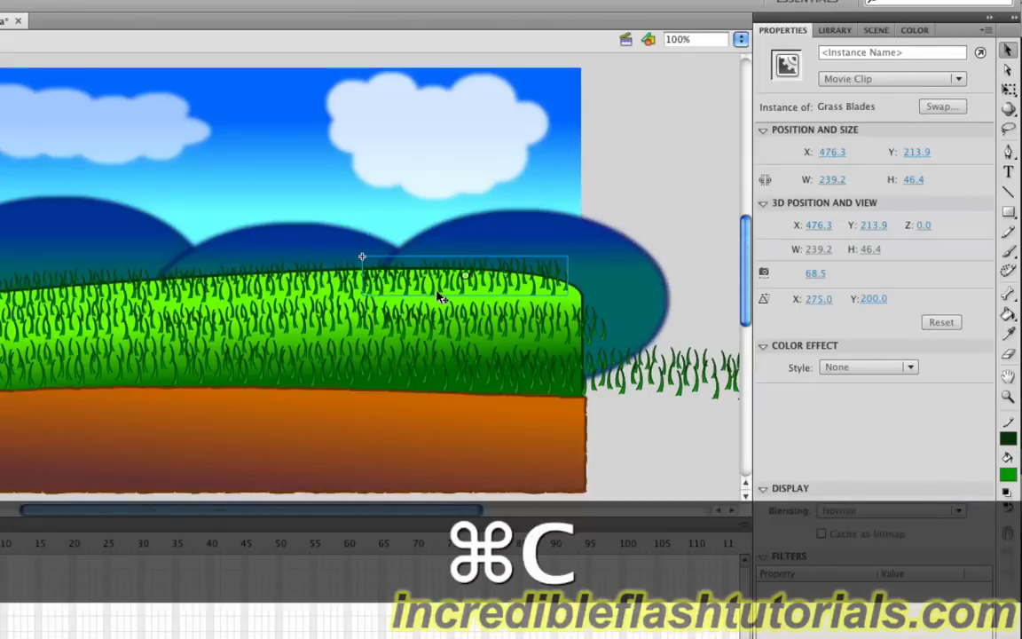
key(super+v)
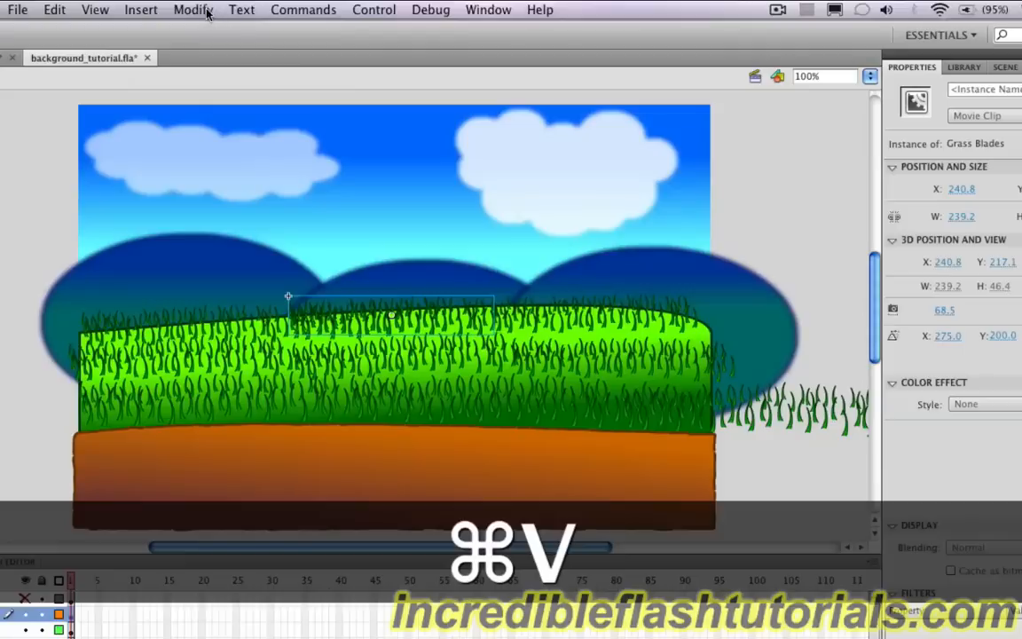
click(188, 8)
mouse_move(228, 203)
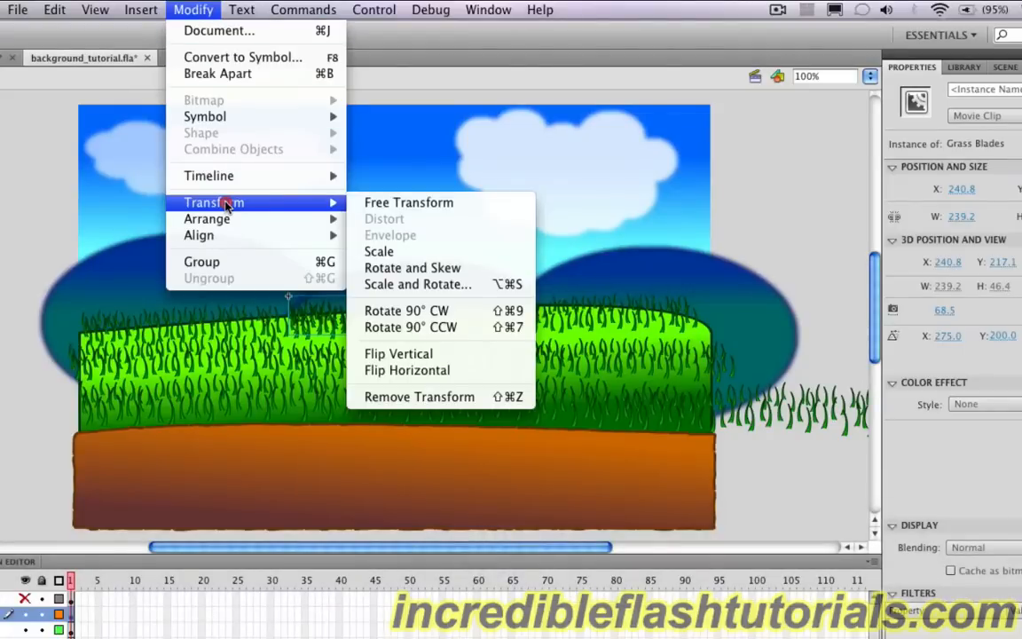
click(468, 369)
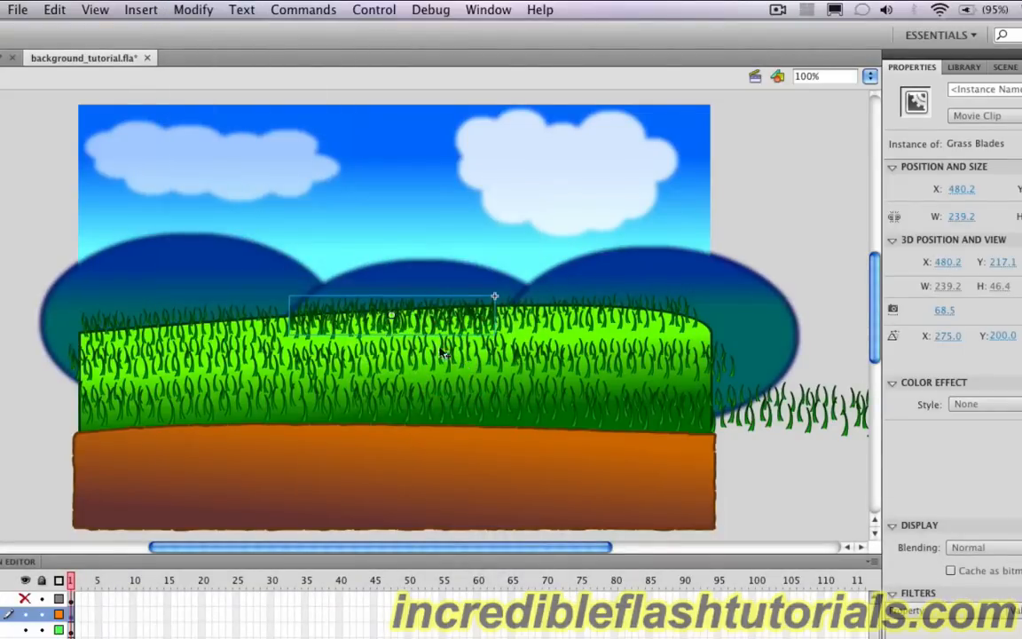
drag(346, 306, 618, 362)
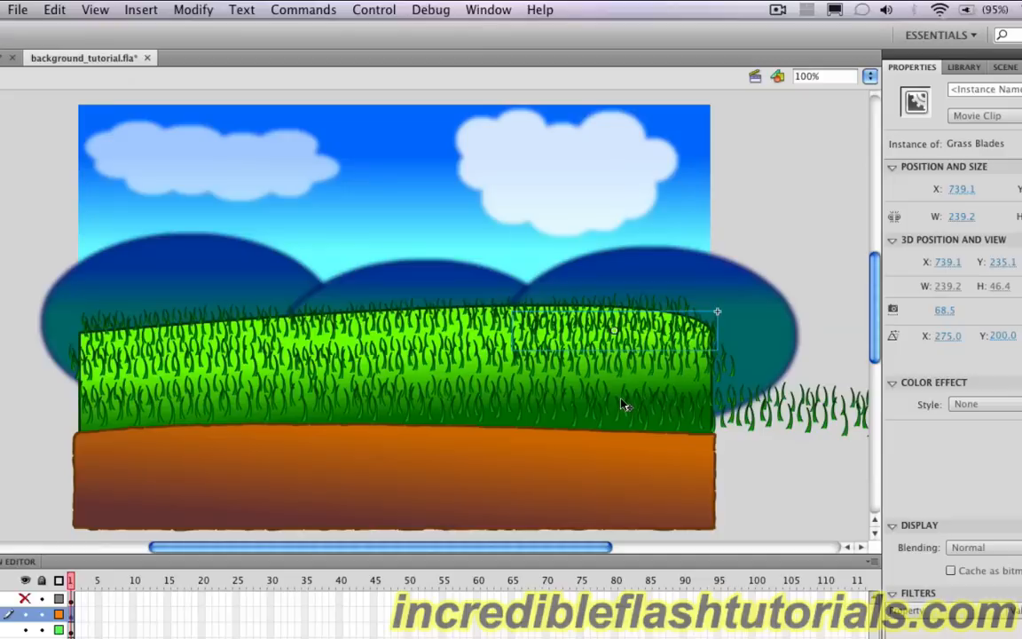
Paste the copied third-row clip onto the second row's layer and move it down over the grass to about X 364, Y 281
drag(609, 369, 592, 342)
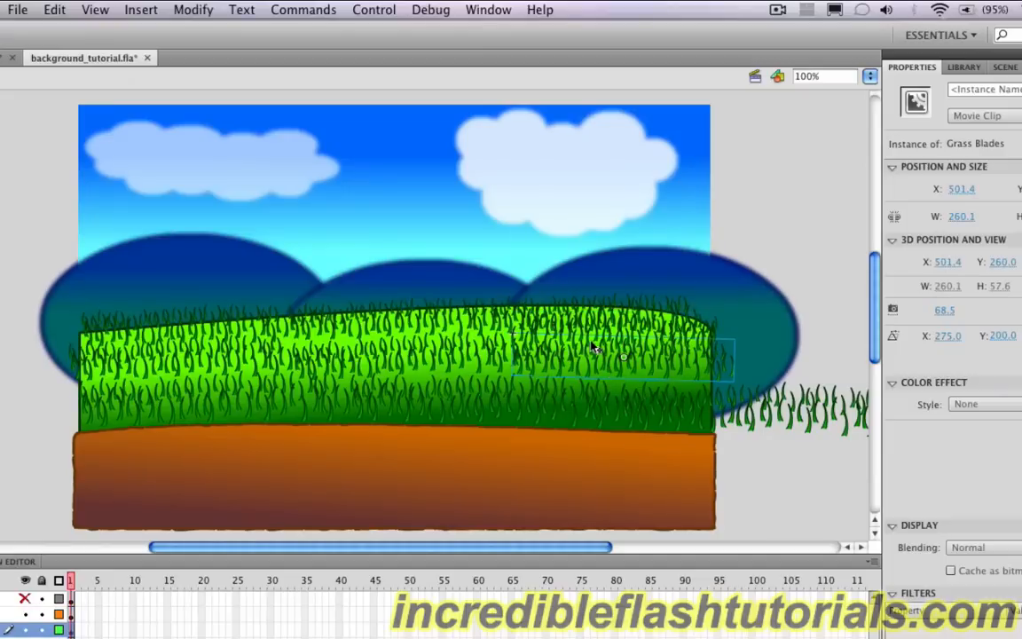
key(super)
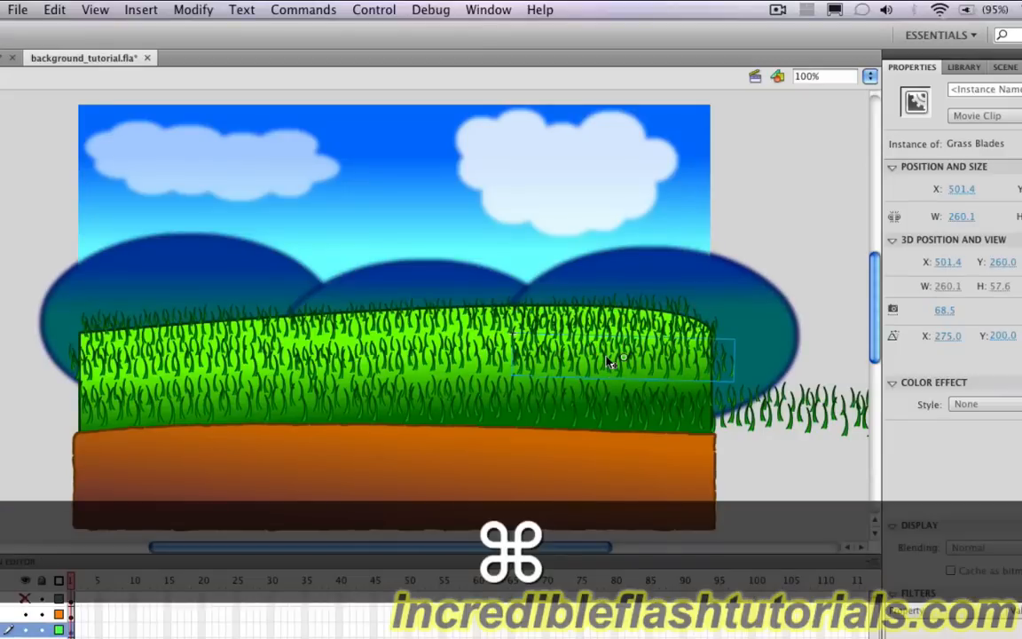
key(super+v)
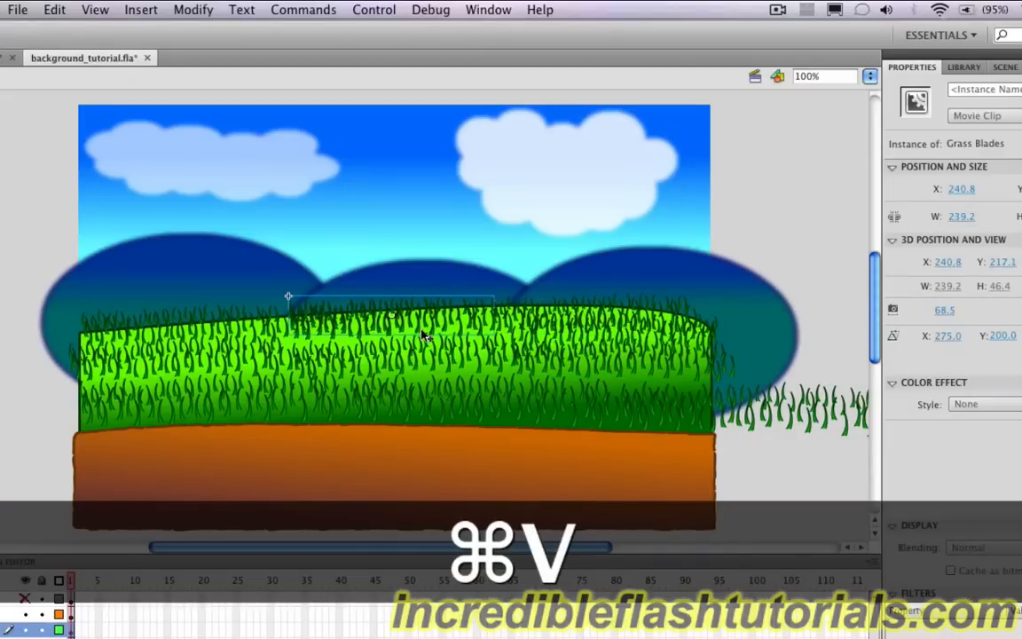
key(Down)
key(Down)
key(Down)
key(Down)
key(Down)
key(Down)
key(Down)
key(Down)
key(Down)
key(Down)
key(Down)
key(Down)
key(Down)
key(Down)
key(Down)
key(Down)
key(Down)
key(Down)
key(Down)
key(Down)
mouse_move(352, 348)
mouse_down()
mouse_move(473, 387)
mouse_move(566, 386)
mouse_move(454, 377)
mouse_up()
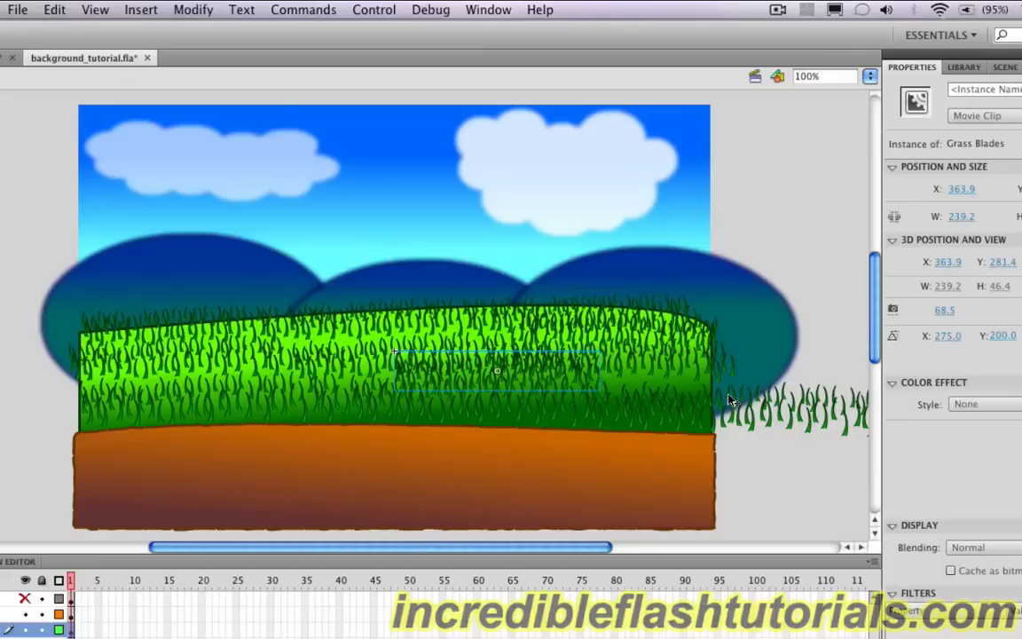
click(798, 365)
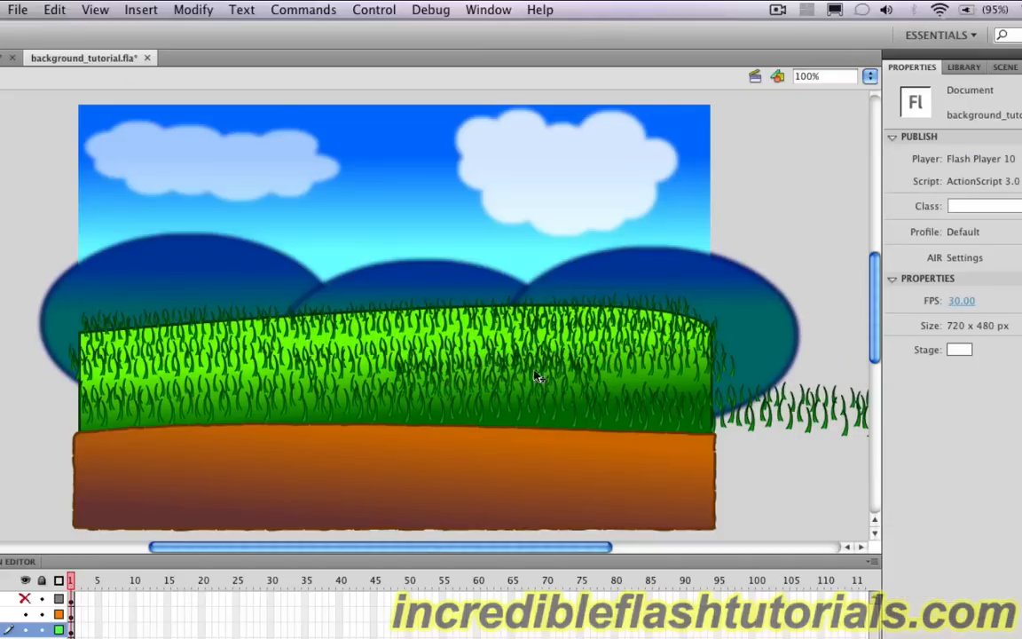
Duplicate the second row's right clip and place the copy over the grass's lower right end, at about X 612, Y 281
click(629, 371)
key(super+c)
key(super+v)
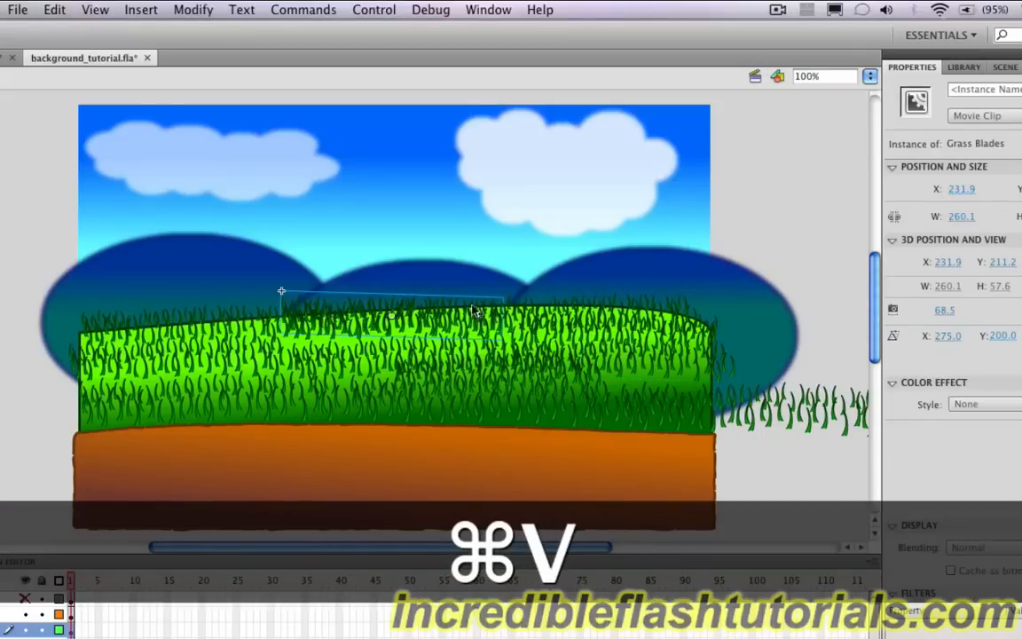
drag(319, 306, 632, 354)
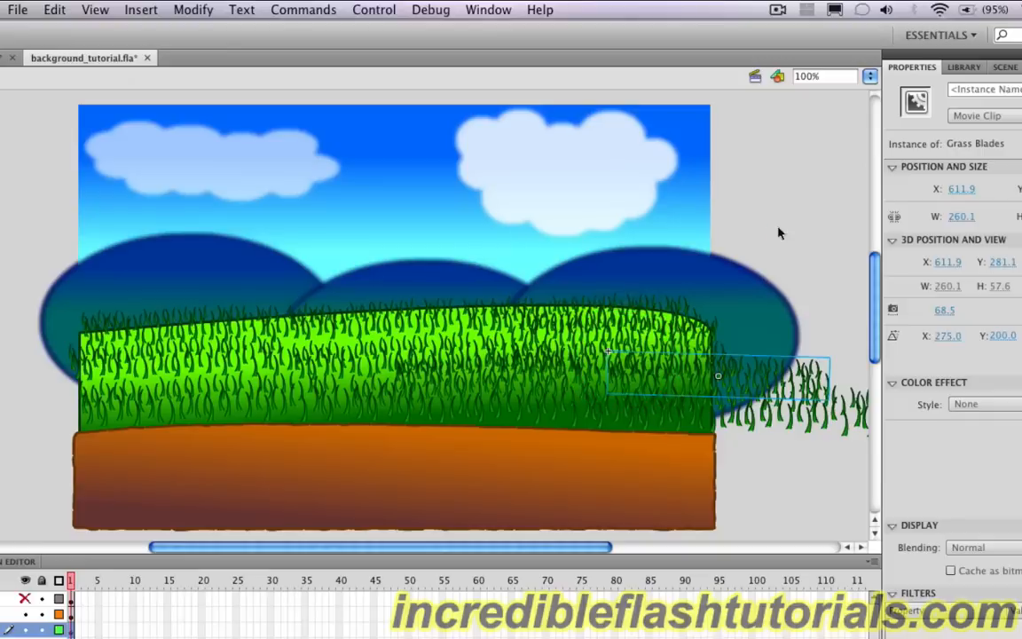
click(777, 229)
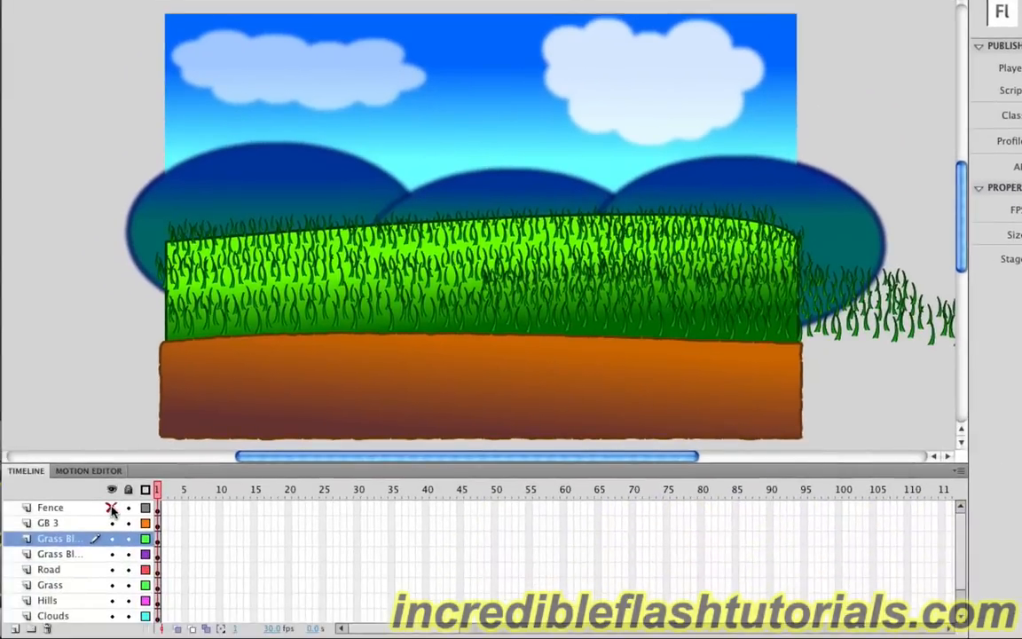
Show the hidden Fence layer and check the scene with the fence in front of the grass
click(25, 599)
click(83, 348)
scroll(86, 353, up, 2)
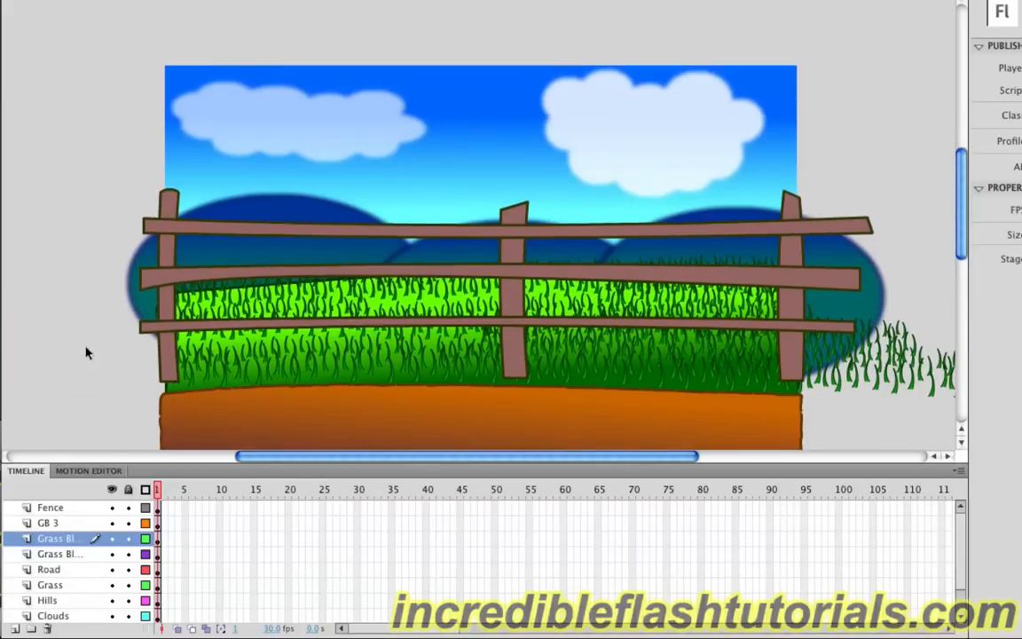
scroll(86, 353, up, 2)
scroll(87, 353, down, 2)
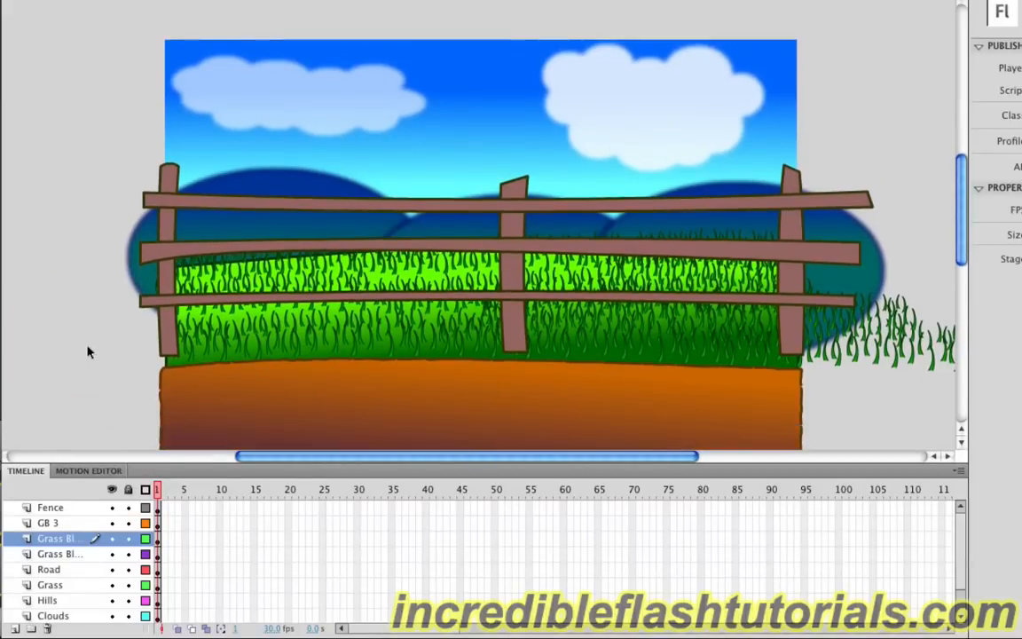
scroll(87, 352, down, 2)
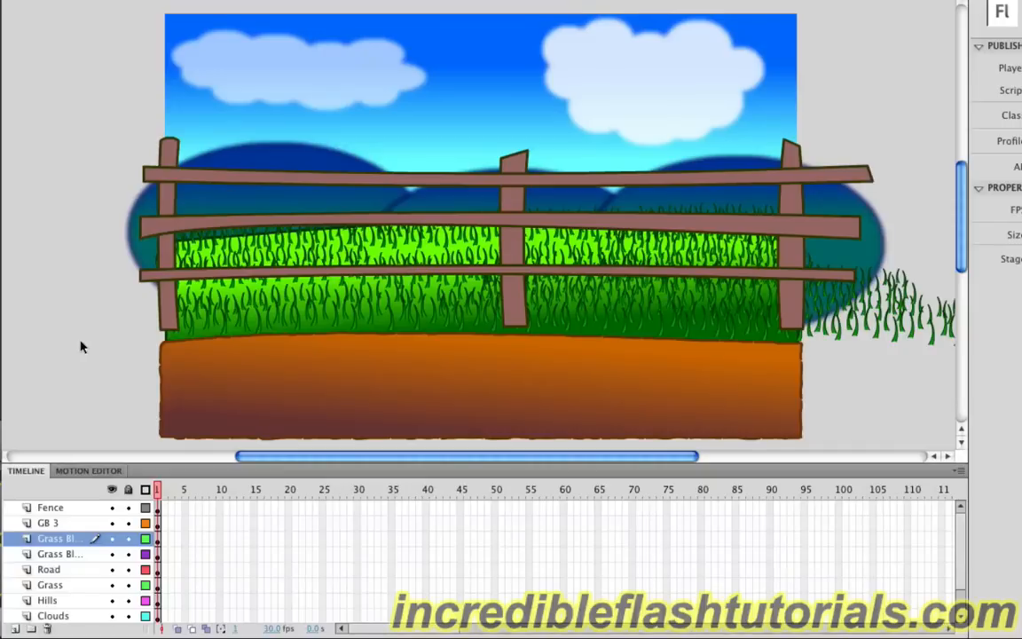
scroll(79, 337, down, 2)
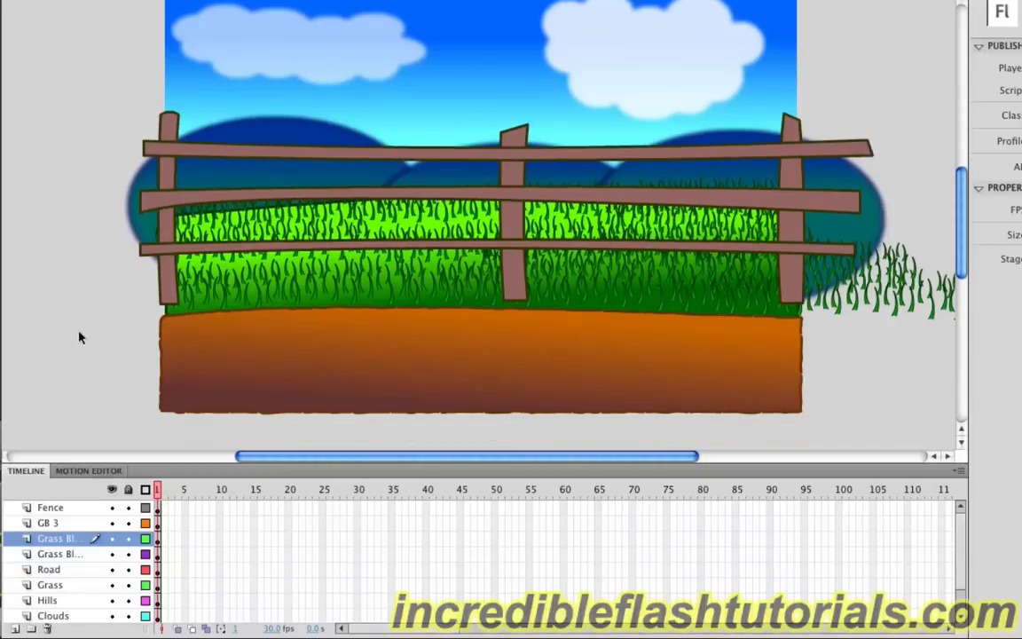
Convert the whole road drawing, fill and outline, into a movie clip symbol named Road
click(219, 376)
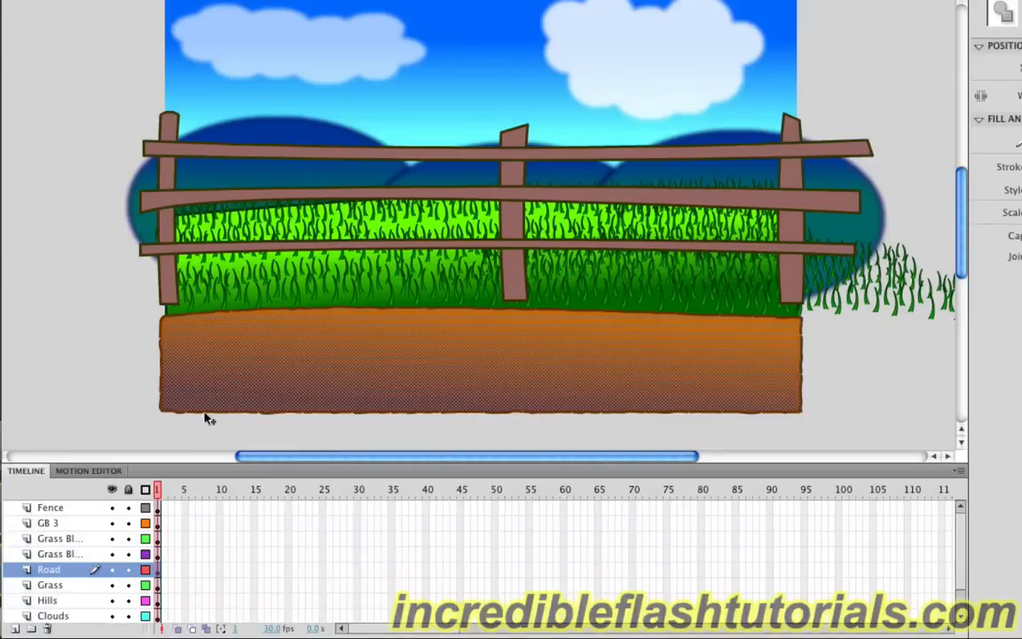
click(158, 571)
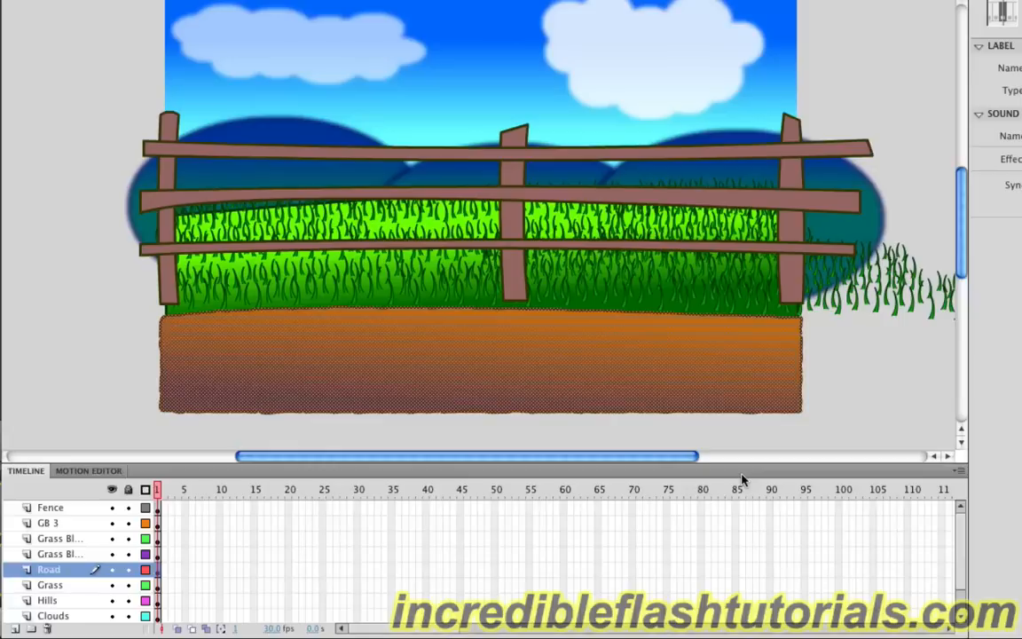
key(F8)
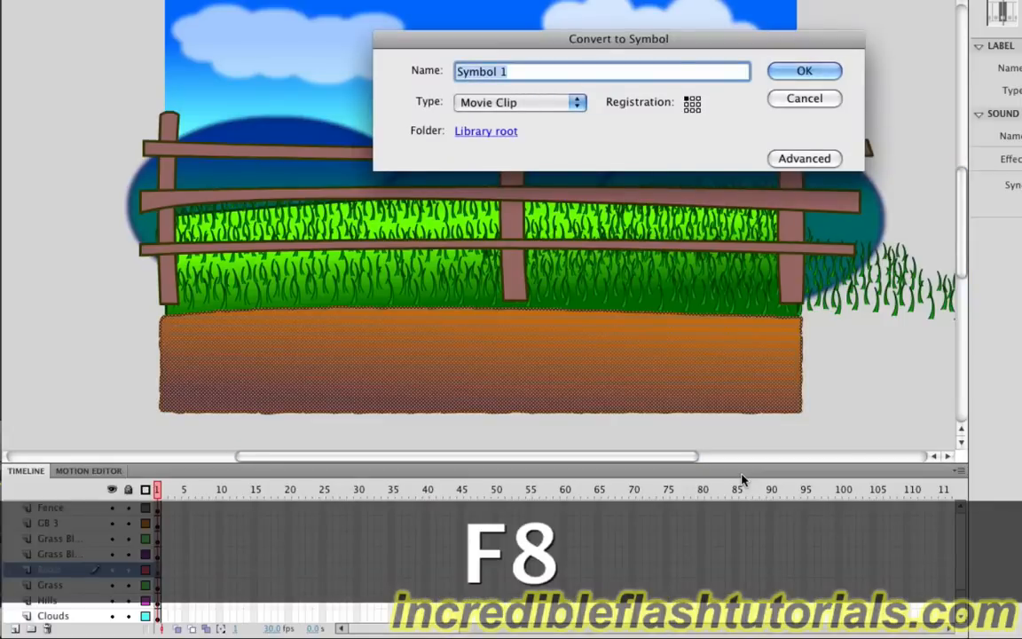
text(Road)
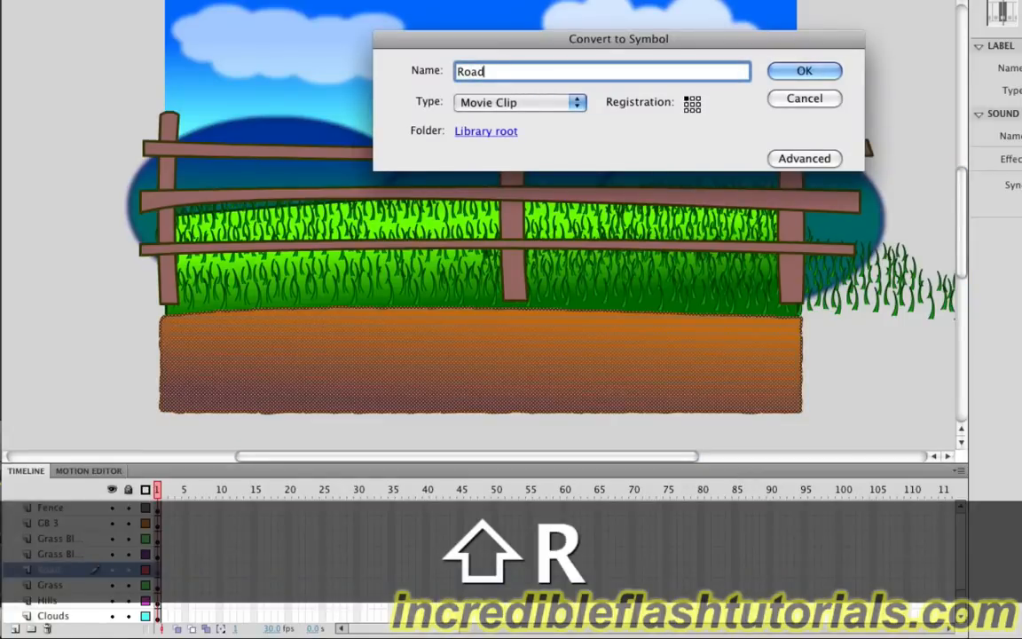
key(Return)
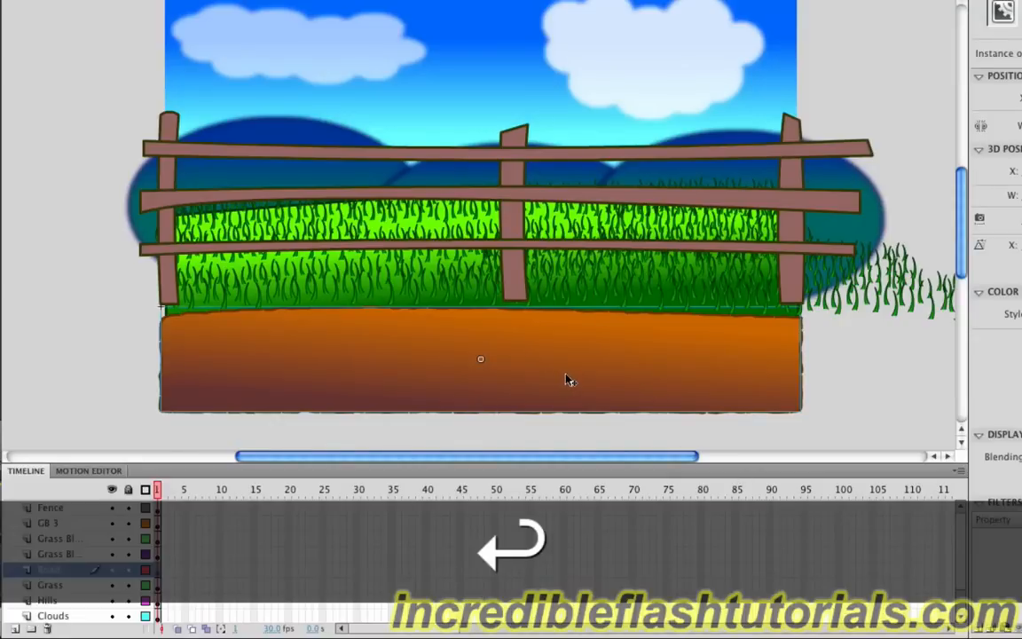
Inside the Road symbol, add a new layer and set the Line tool to a dark gray stroke with the Stippled style
double_click(568, 379)
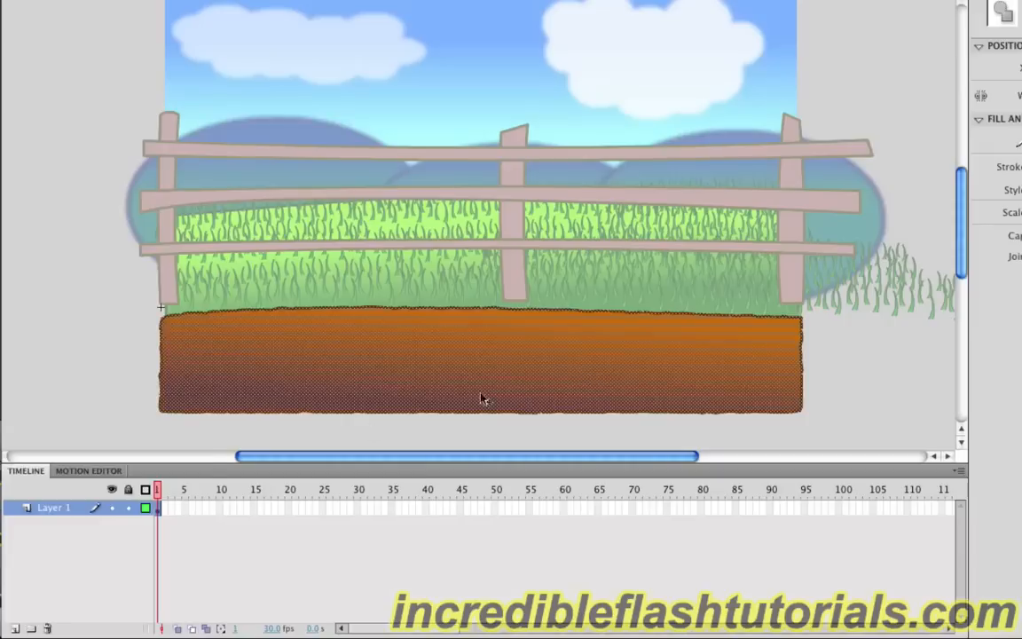
click(14, 628)
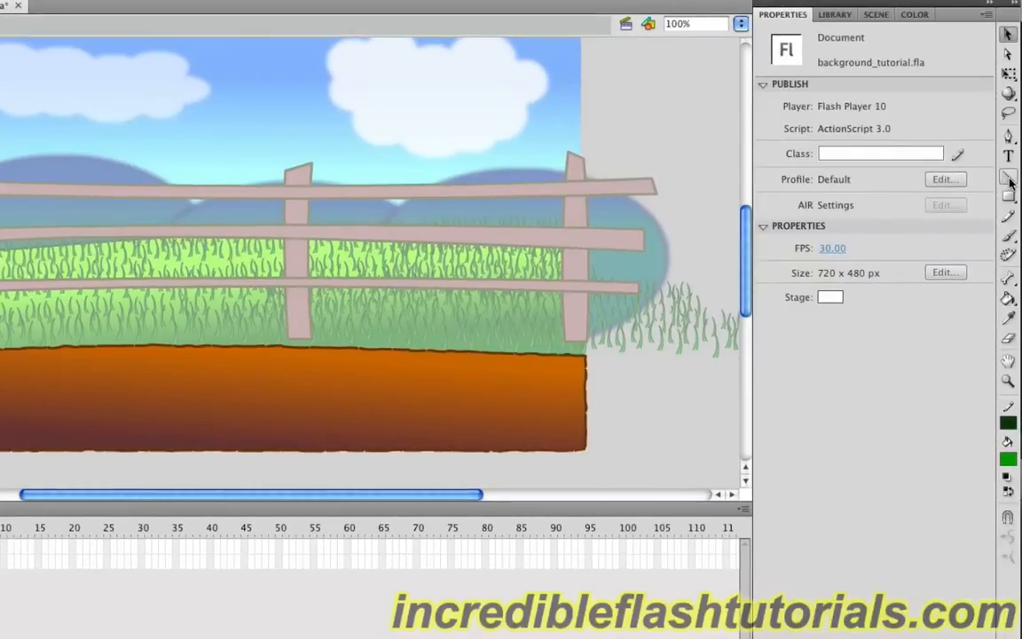
click(1008, 178)
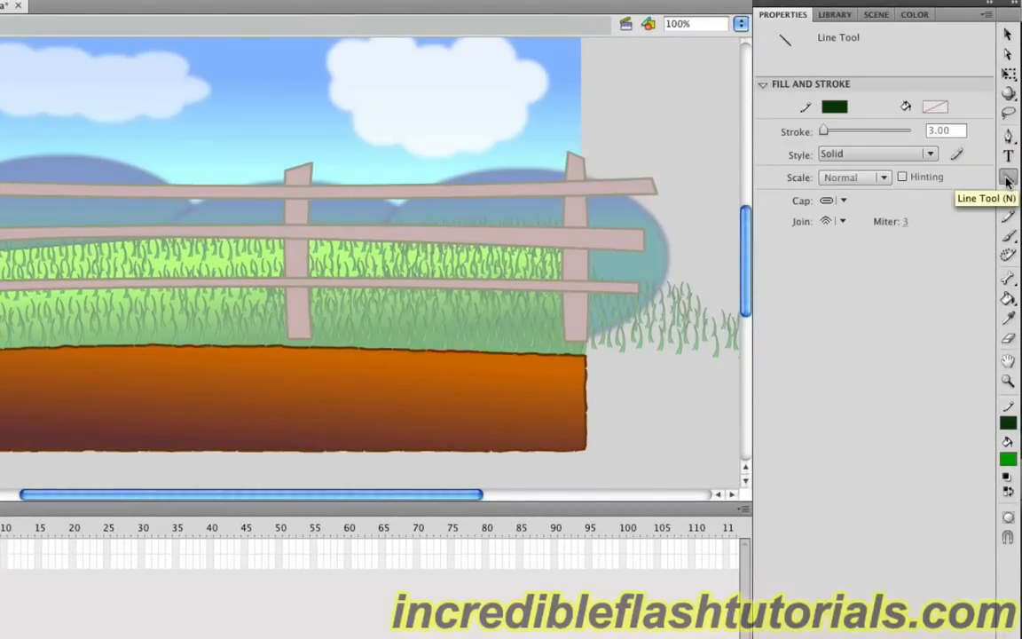
click(838, 107)
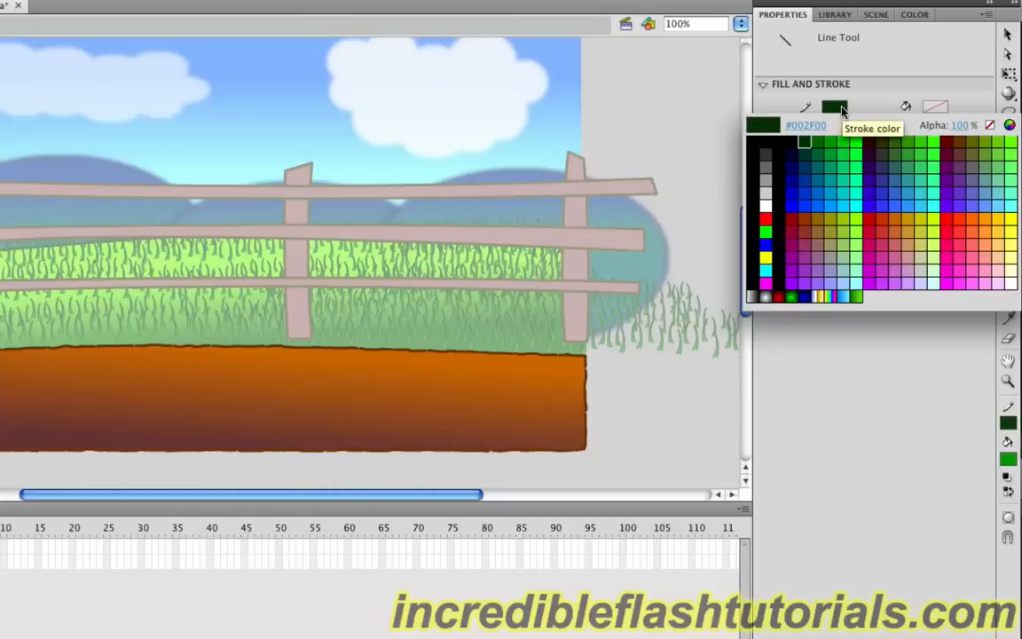
click(886, 149)
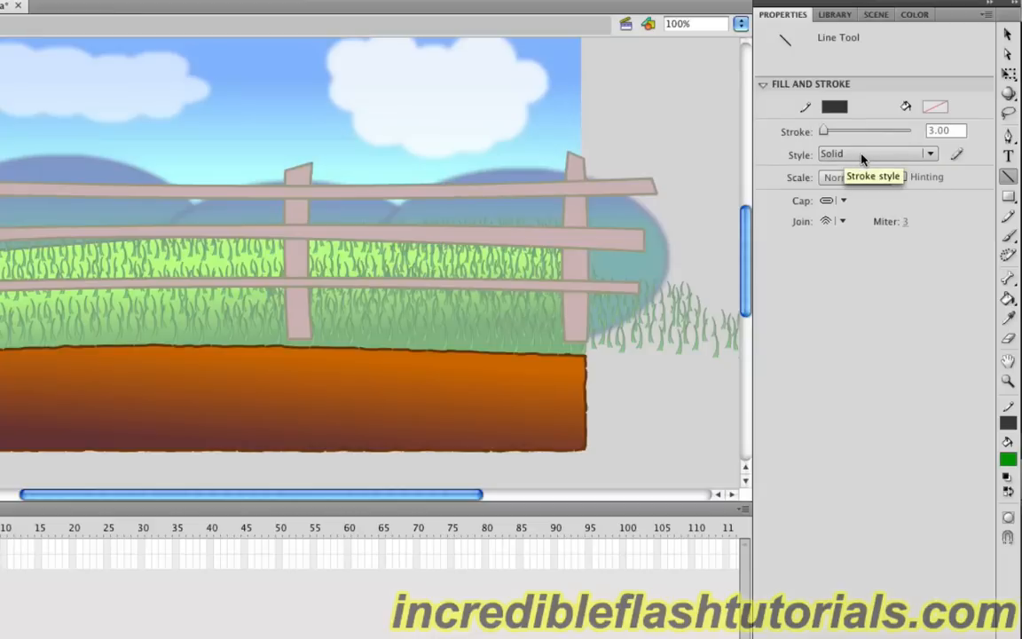
click(860, 156)
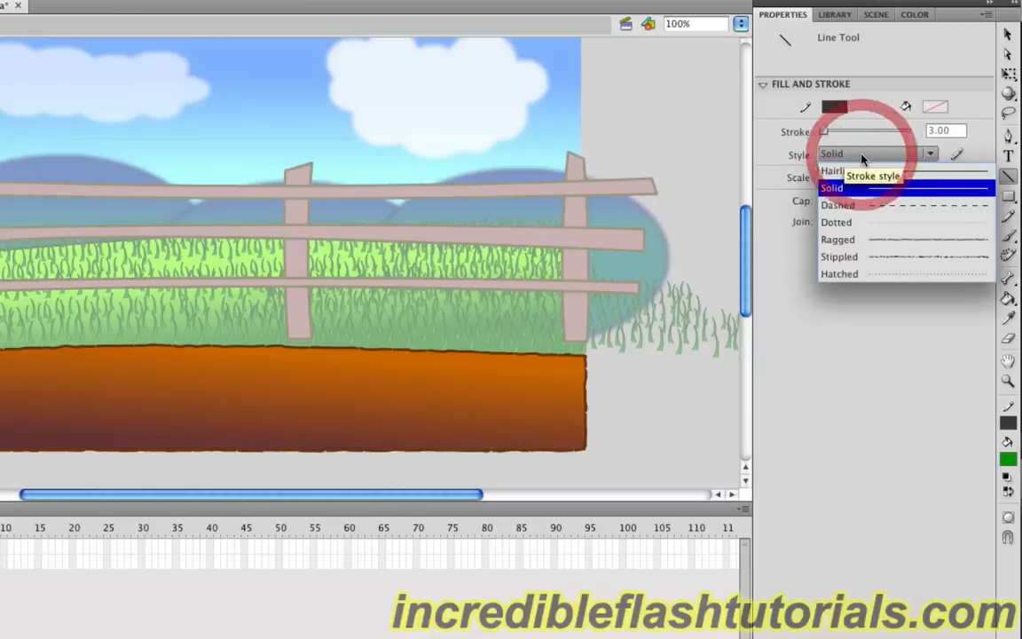
click(917, 259)
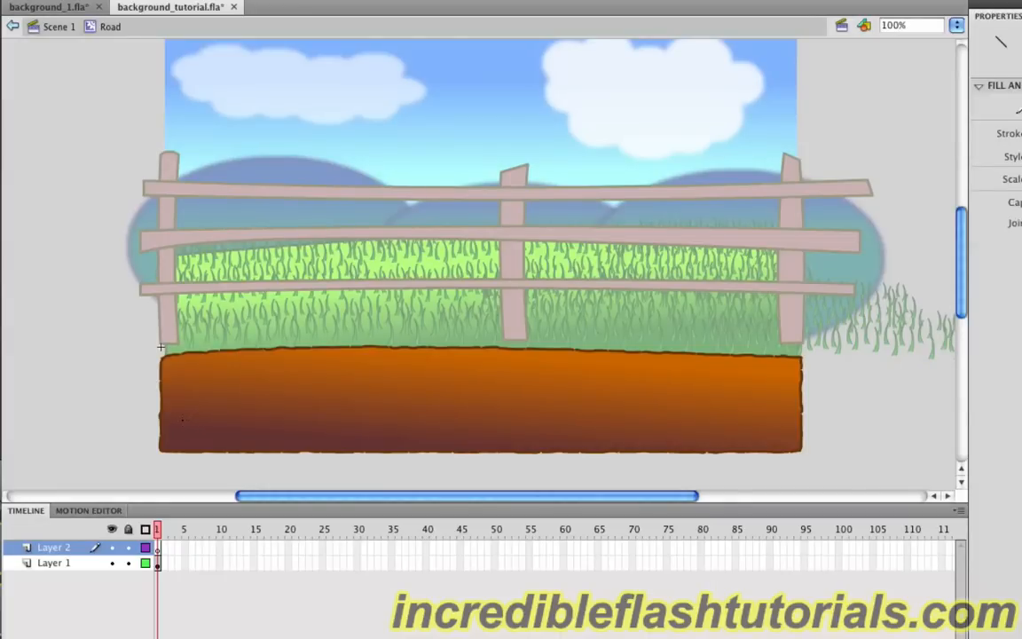
Draw scattered, roughly horizontal stippled lines of varying lengths across the road on the new layer
mouse_move(232, 422)
mouse_down()
mouse_move(583, 405)
mouse_move(625, 420)
mouse_move(780, 421)
mouse_up()
drag(678, 386, 736, 387)
mouse_move(411, 378)
mouse_down()
mouse_move(610, 378)
mouse_move(616, 396)
mouse_move(739, 398)
mouse_up()
drag(251, 379, 353, 379)
drag(372, 439, 520, 427)
drag(176, 371, 235, 364)
drag(336, 360, 421, 358)
Thicken all the stippled road lines to a stroke of about 12.7 and return to Scene 1
click(157, 549)
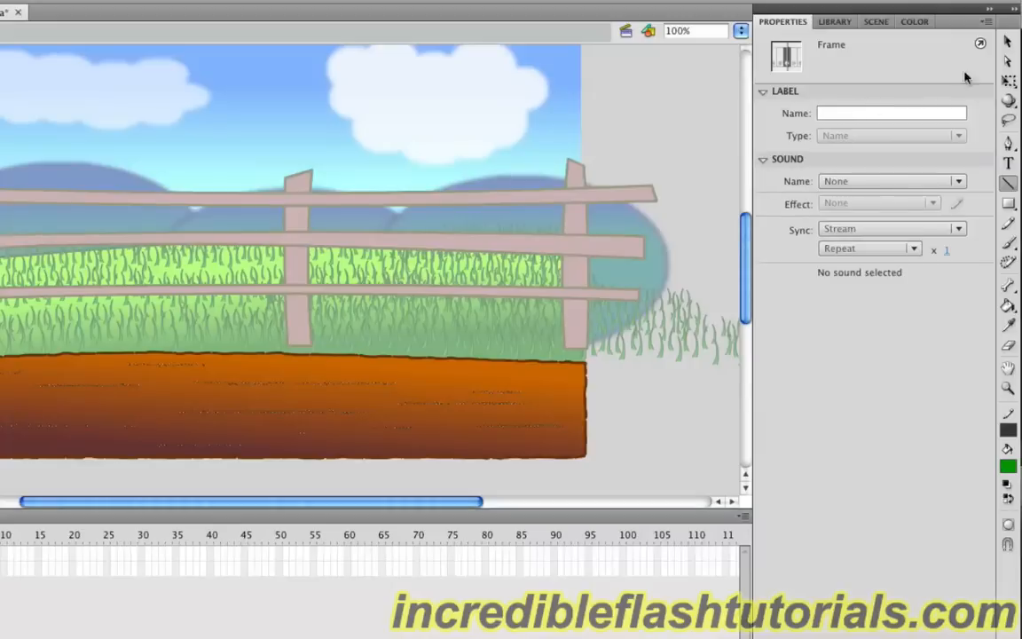
click(1009, 44)
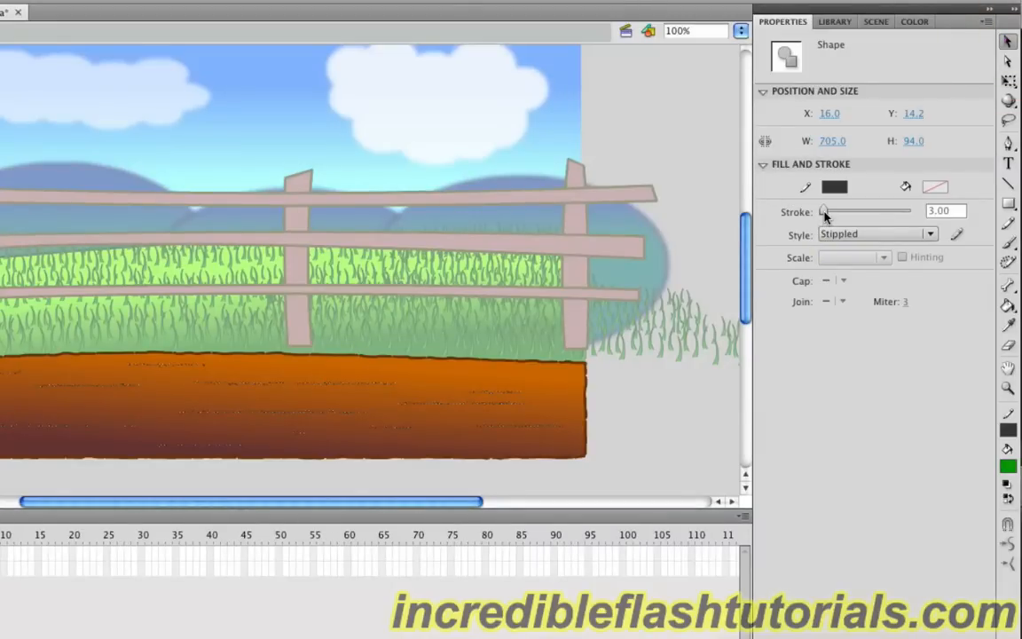
drag(824, 214, 830, 214)
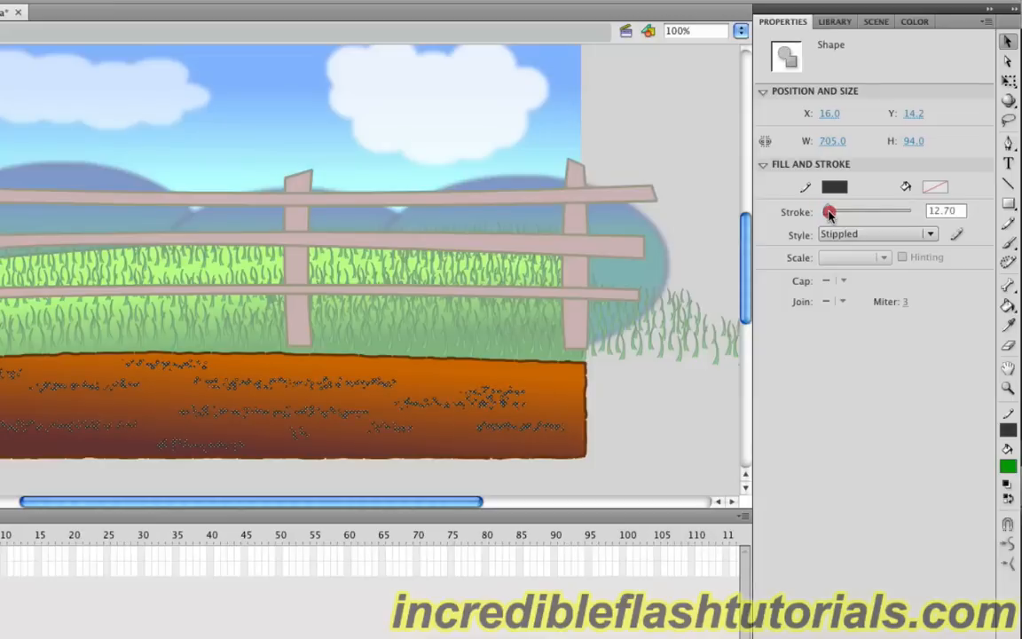
drag(829, 214, 828, 214)
click(682, 307)
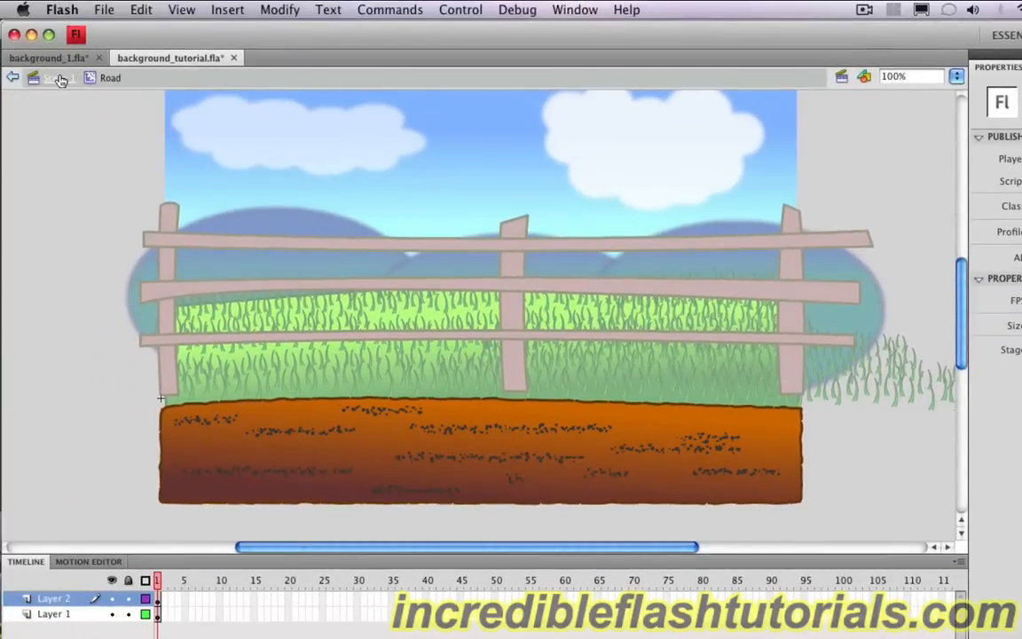
click(59, 78)
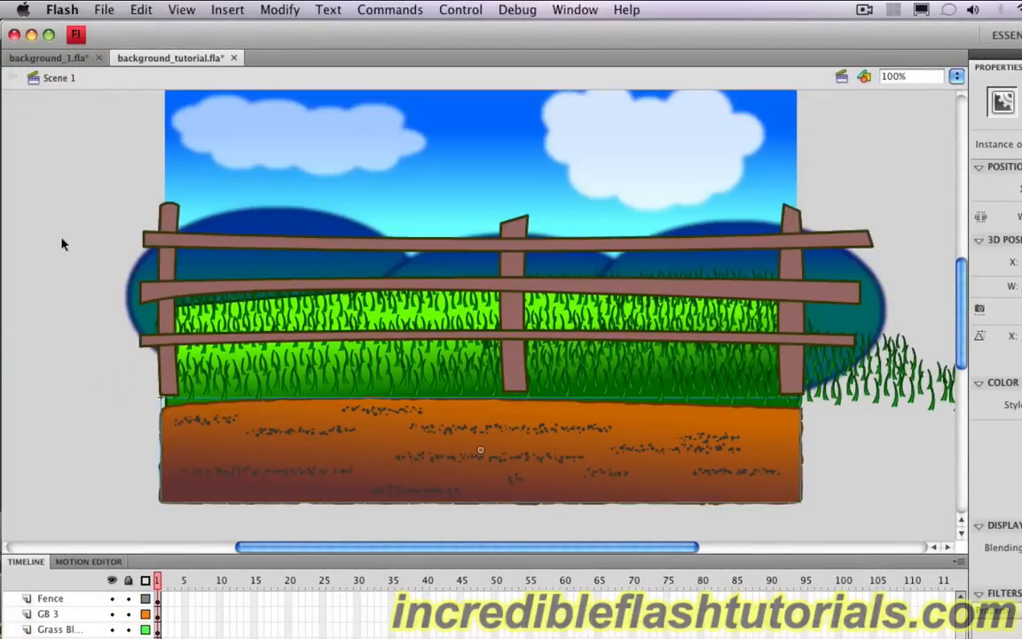
Inside the Road symbol, select all the stippled lines and change their stroke color to black (#000000)
double_click(411, 447)
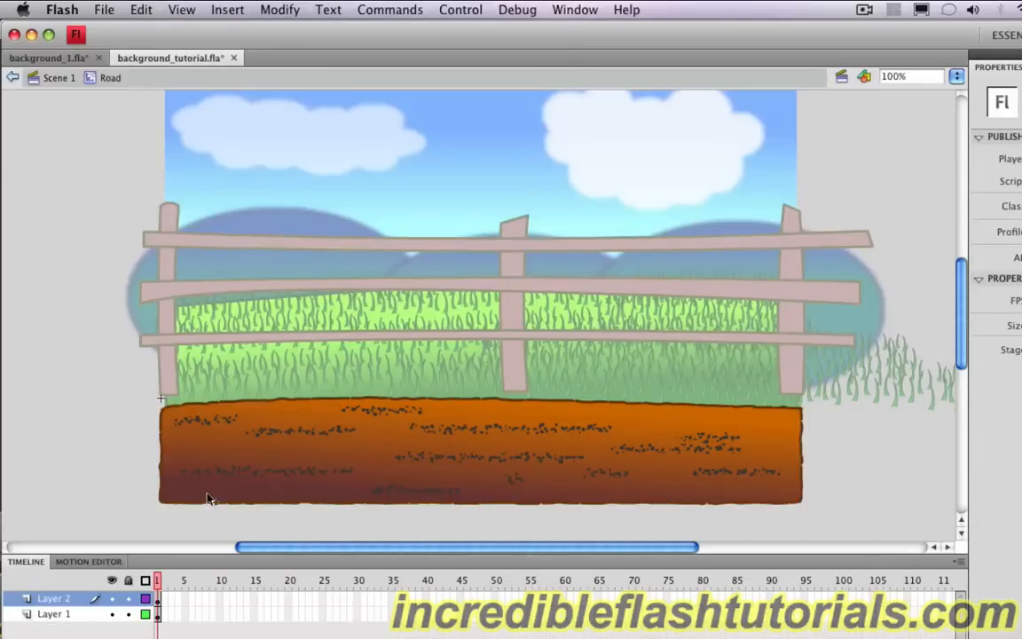
click(157, 602)
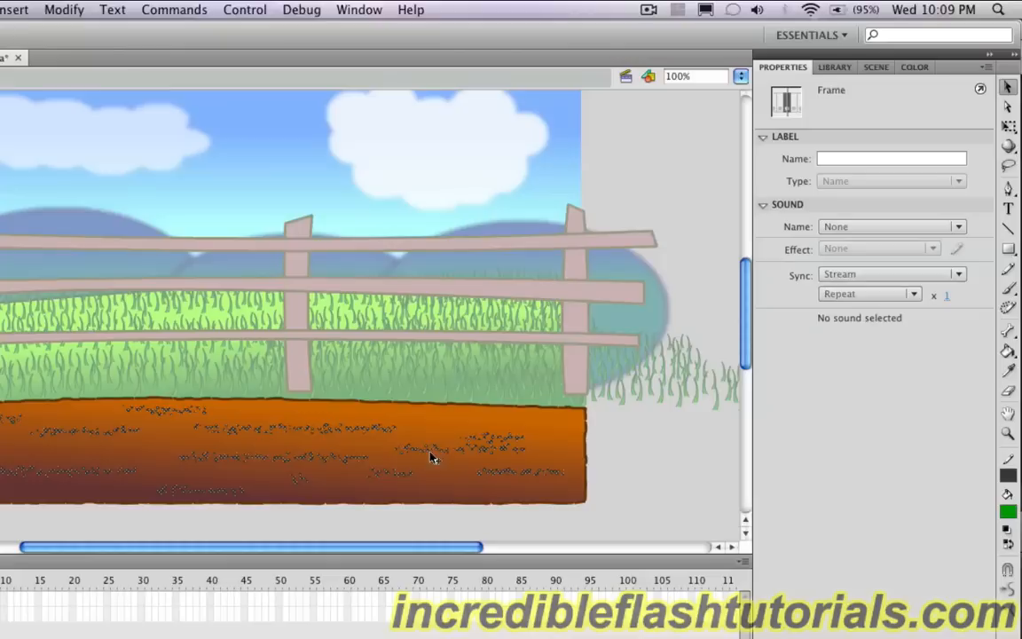
click(785, 68)
click(502, 475)
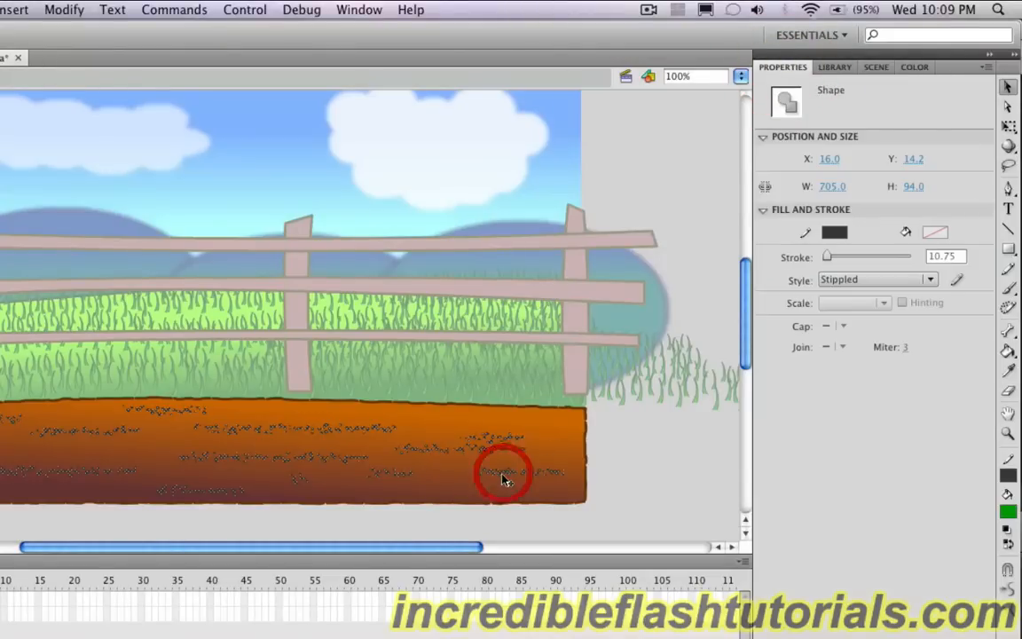
click(836, 233)
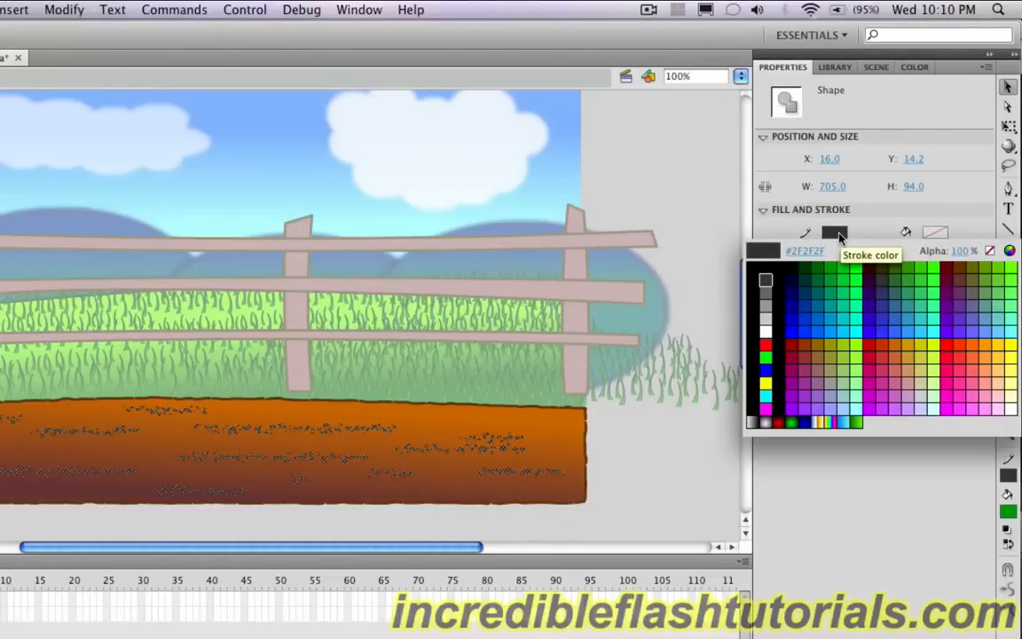
click(755, 258)
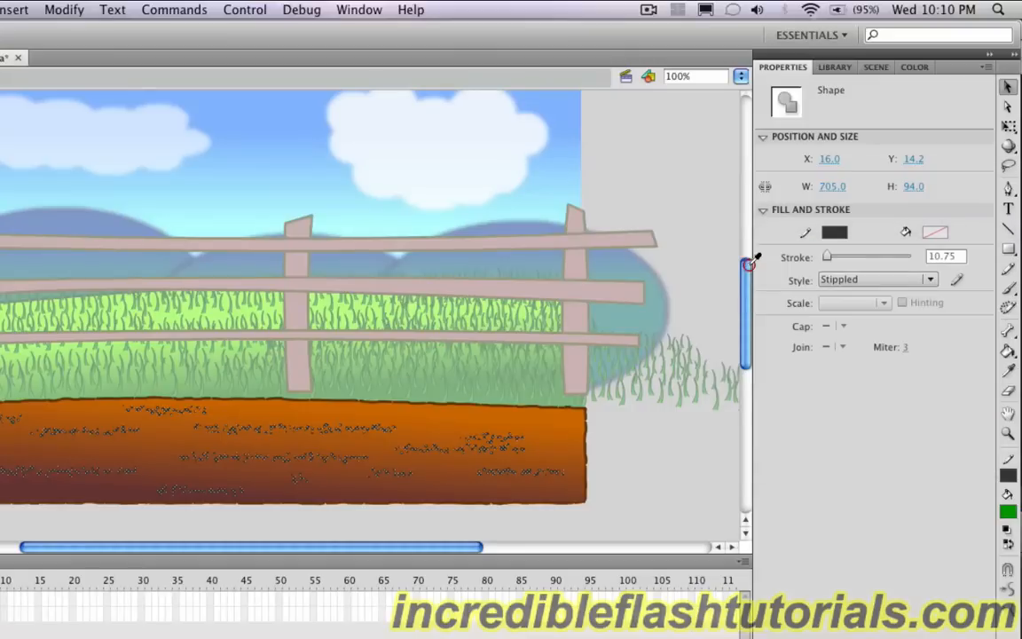
click(697, 203)
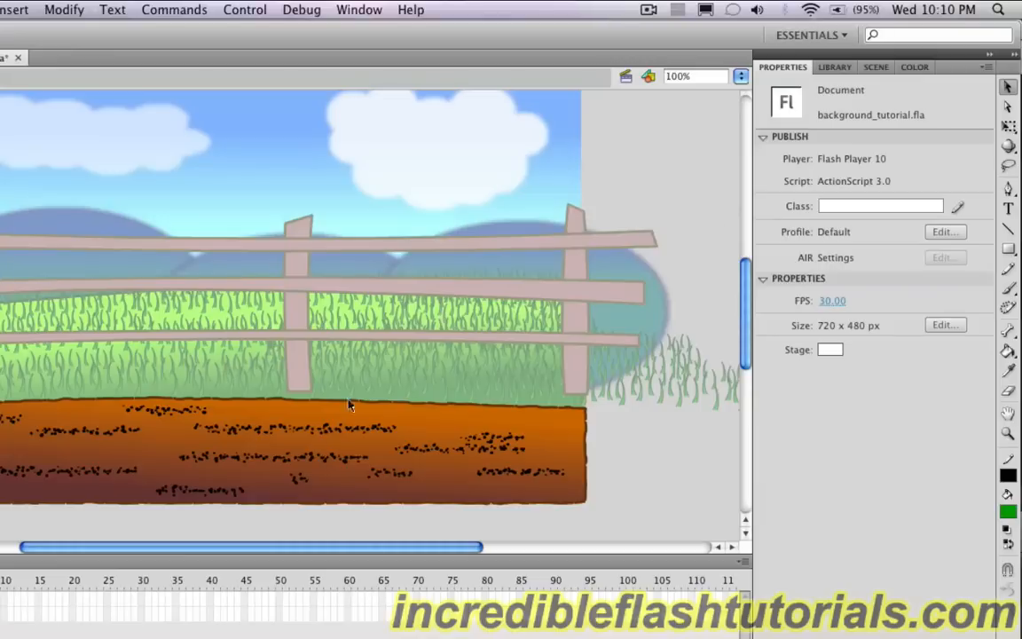
Thin the long upper-middle stippled line, set the lower-left line's stroke to about 8.8 and the bottommost line's to about 4.85
click(373, 439)
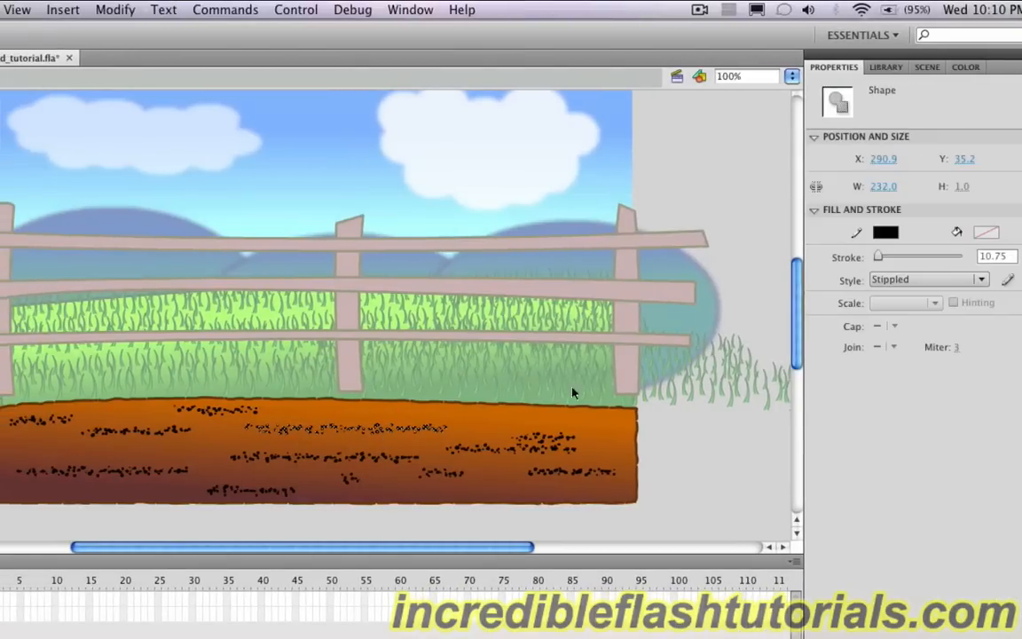
drag(879, 257, 876, 257)
click(141, 474)
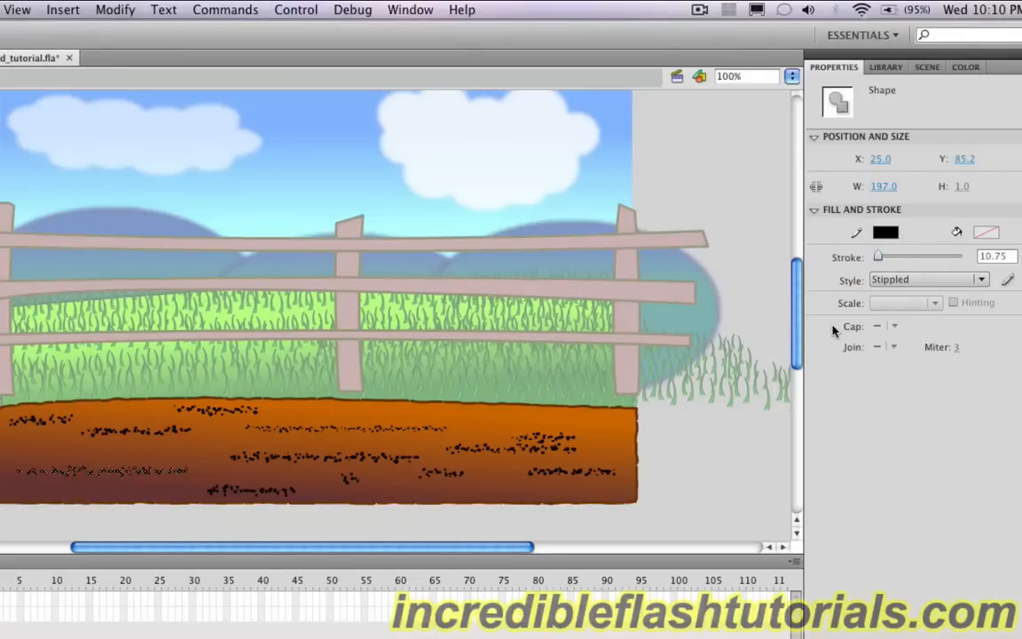
drag(879, 258, 880, 260)
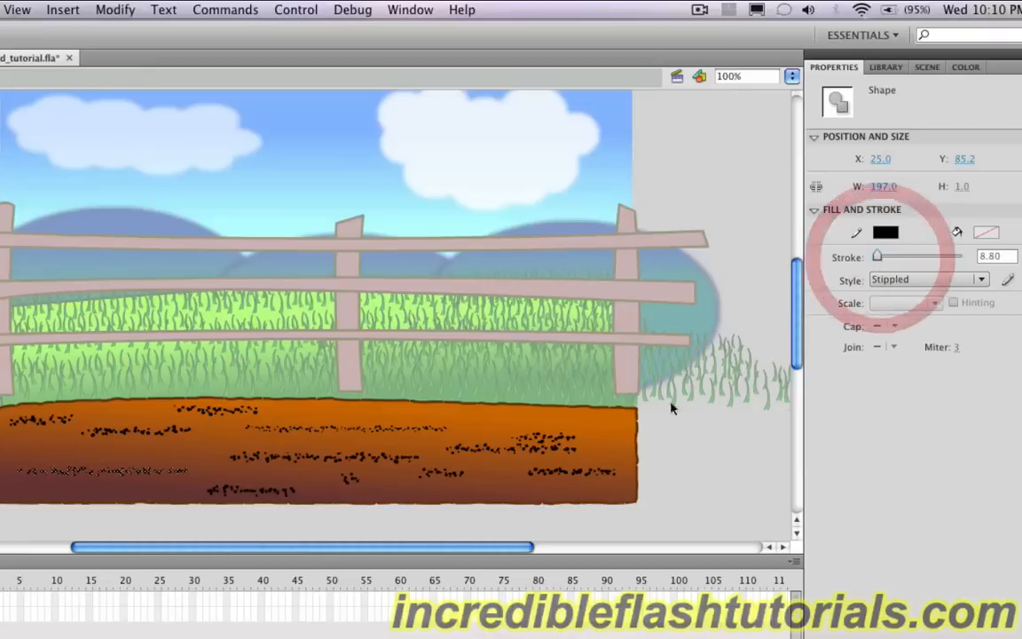
click(290, 491)
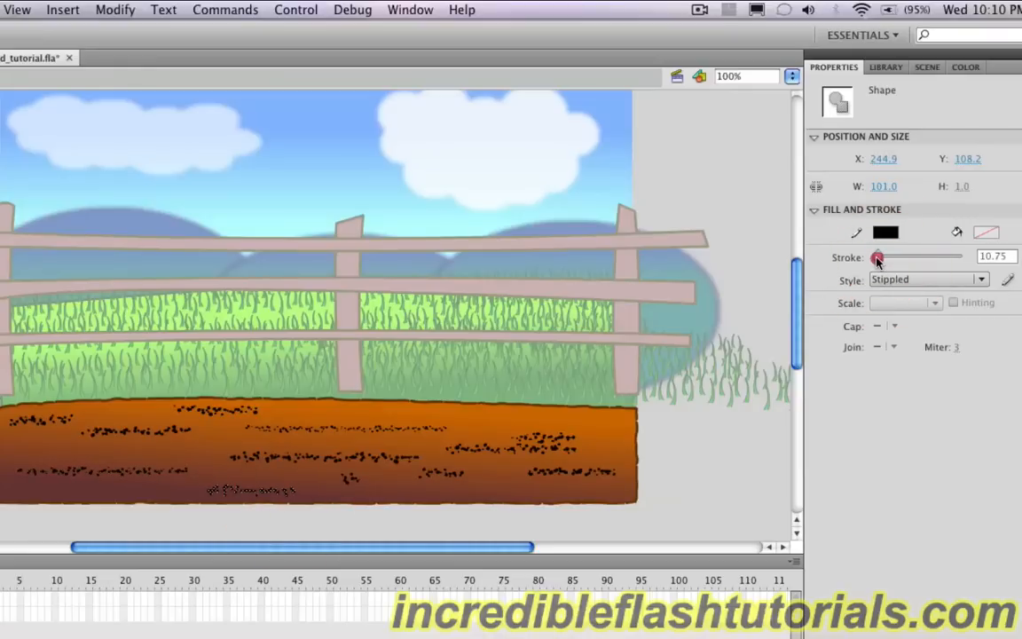
drag(878, 259, 875, 258)
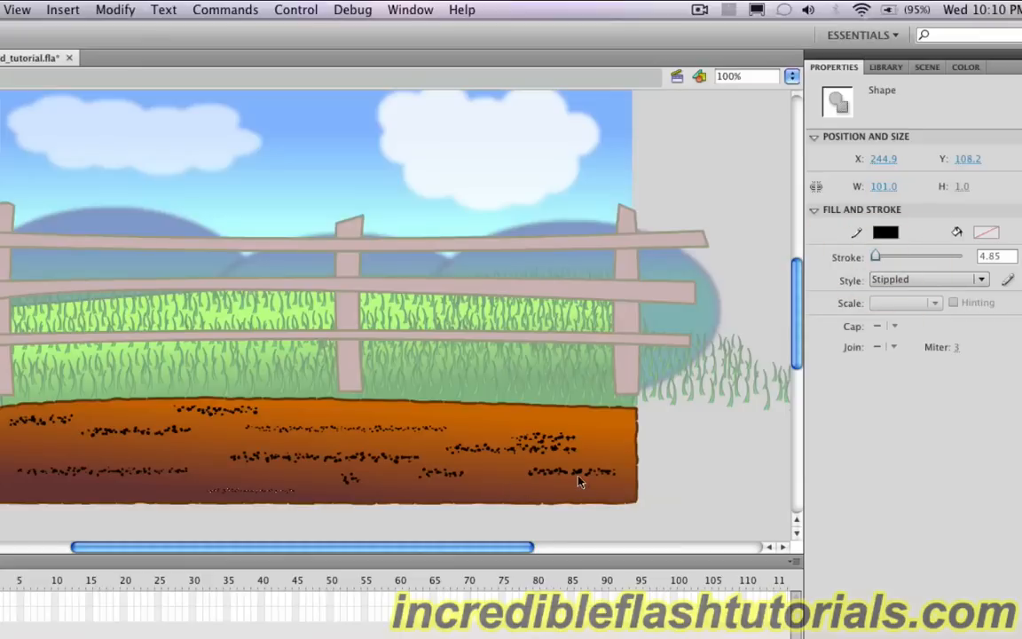
Thin the uppermost right, the two upper-left and the short lower-right stippled lines, giving the far upper-left one a stroke of about 6.85
click(554, 436)
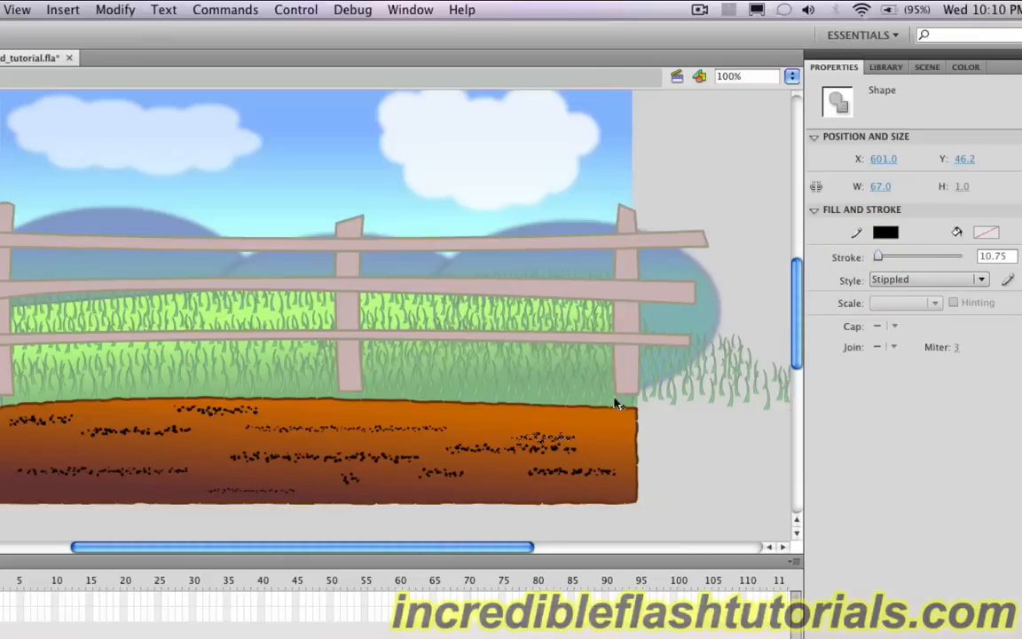
drag(877, 258, 869, 263)
click(65, 426)
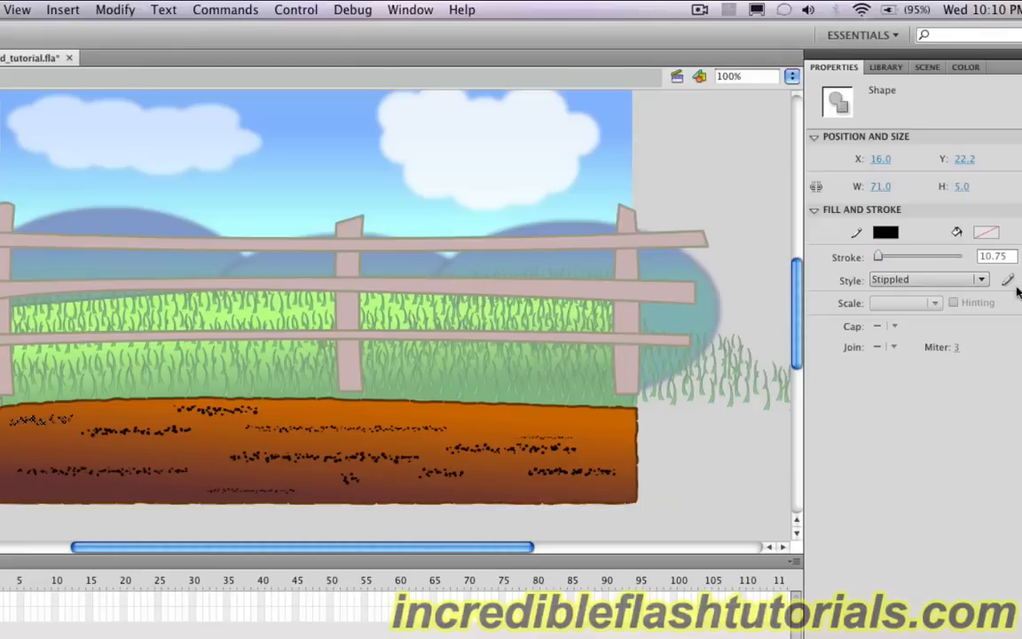
drag(878, 259, 878, 257)
click(147, 440)
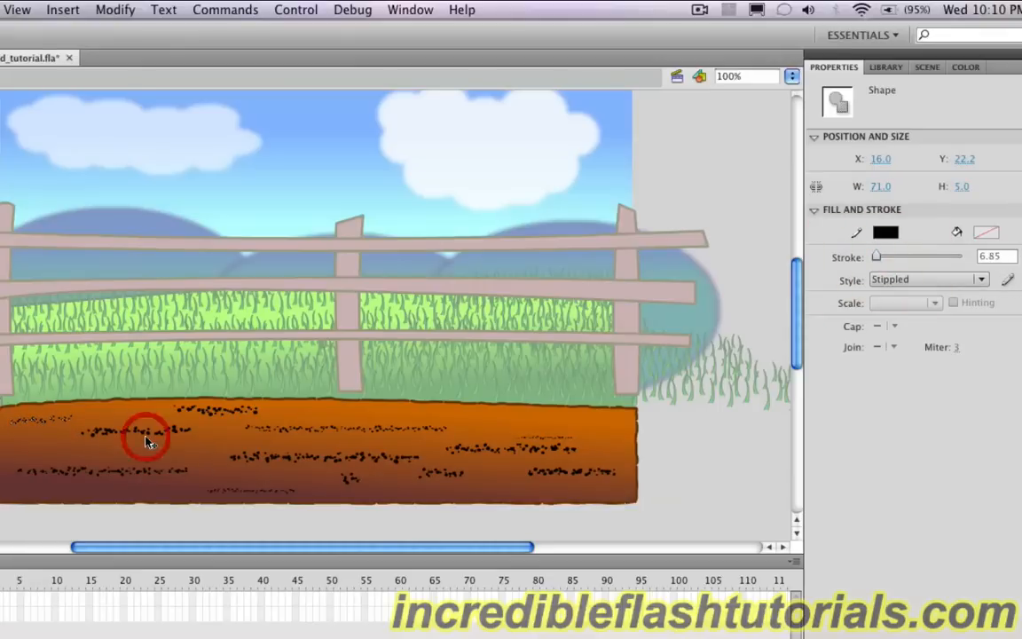
click(149, 441)
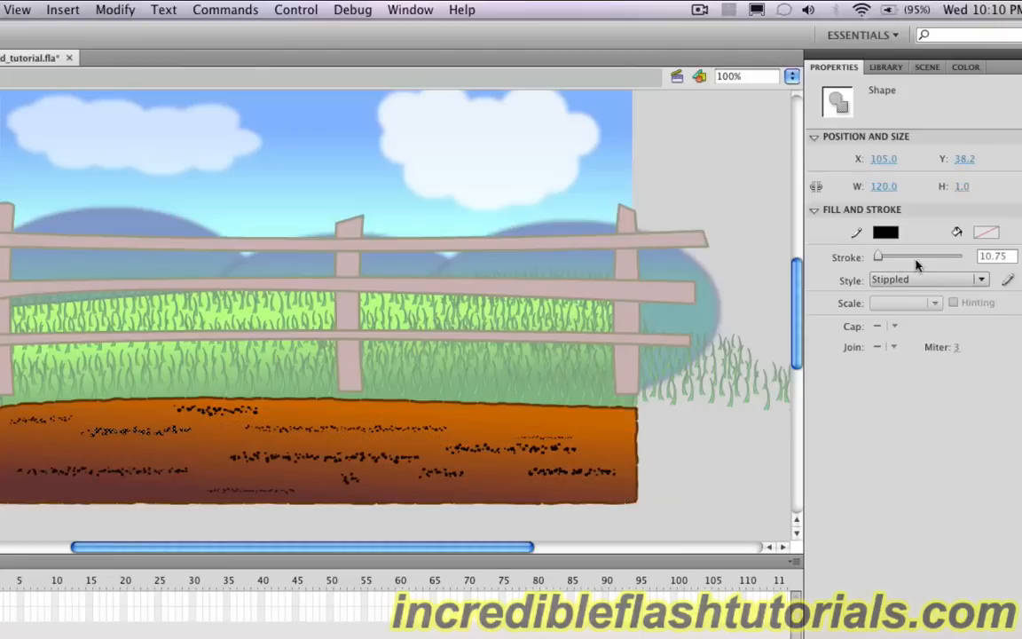
drag(876, 257, 874, 258)
click(752, 434)
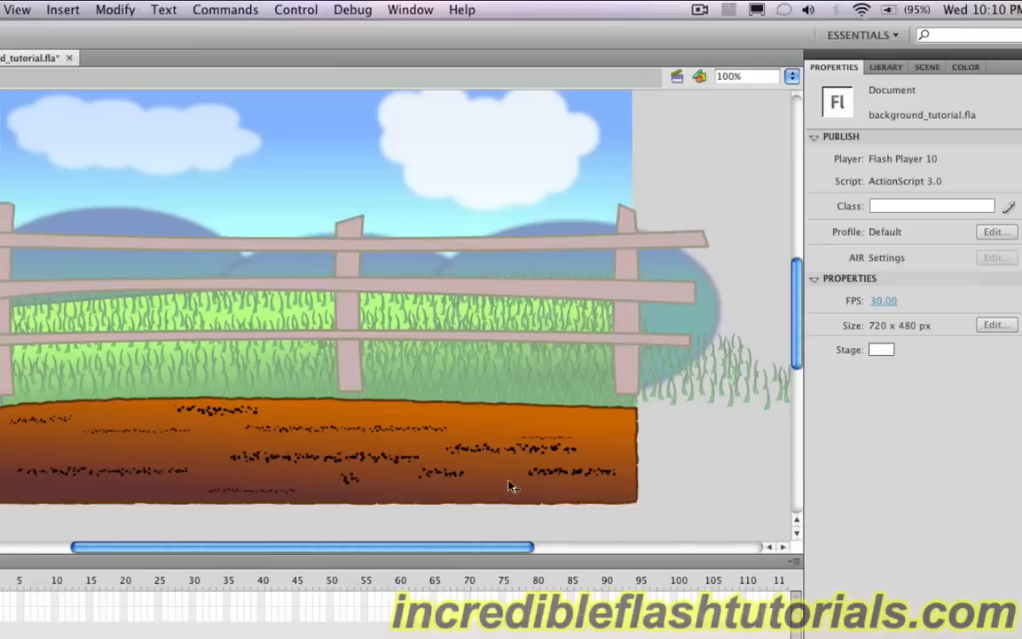
click(444, 478)
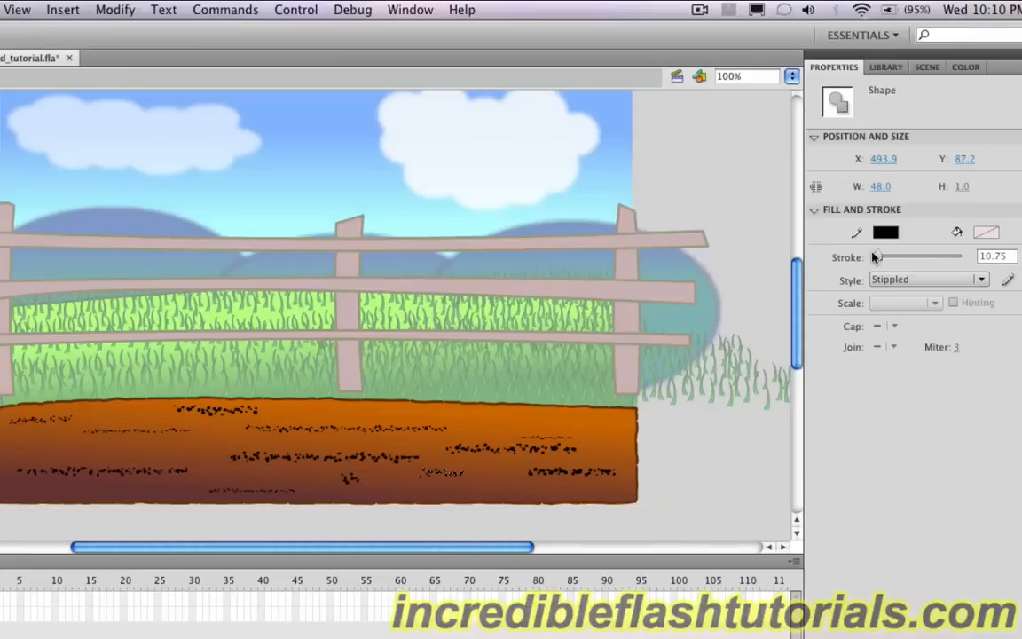
drag(876, 258, 875, 258)
click(756, 288)
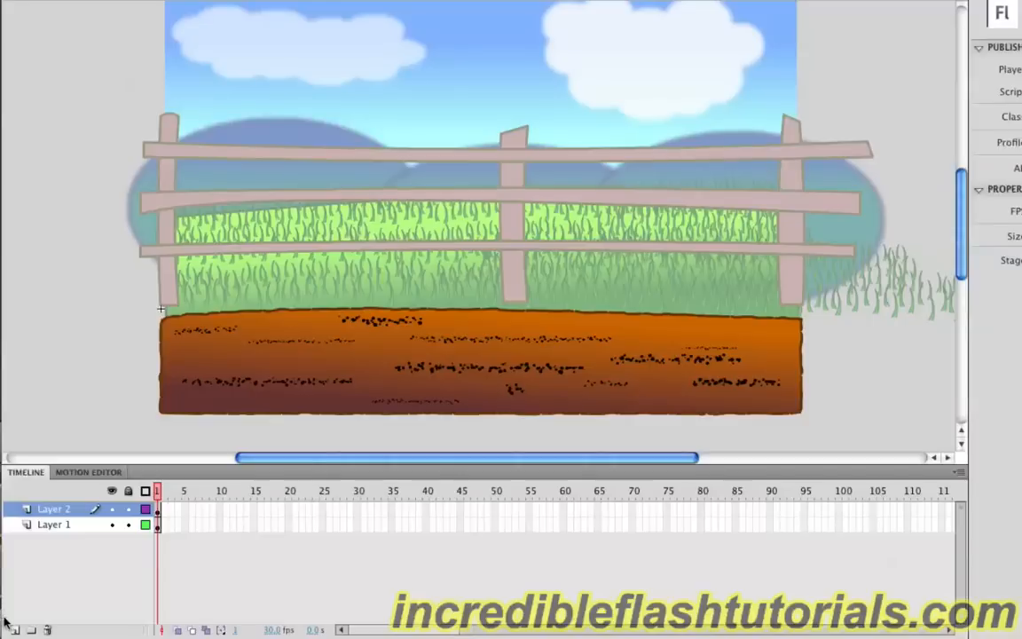
Add a new layer on top inside the Road symbol and rename Layer 1 as Road
click(14, 630)
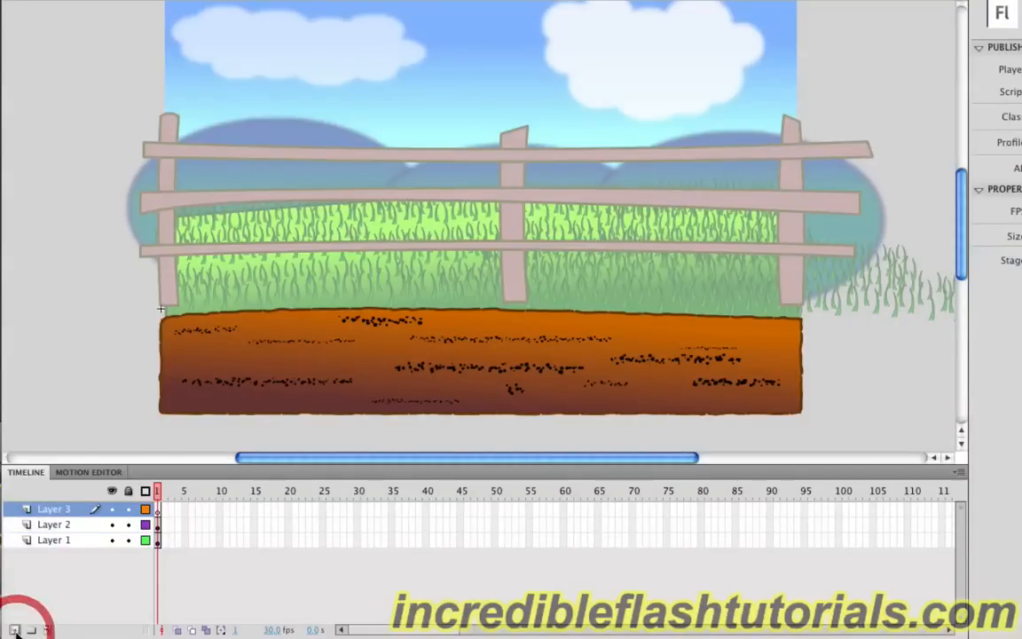
click(55, 540)
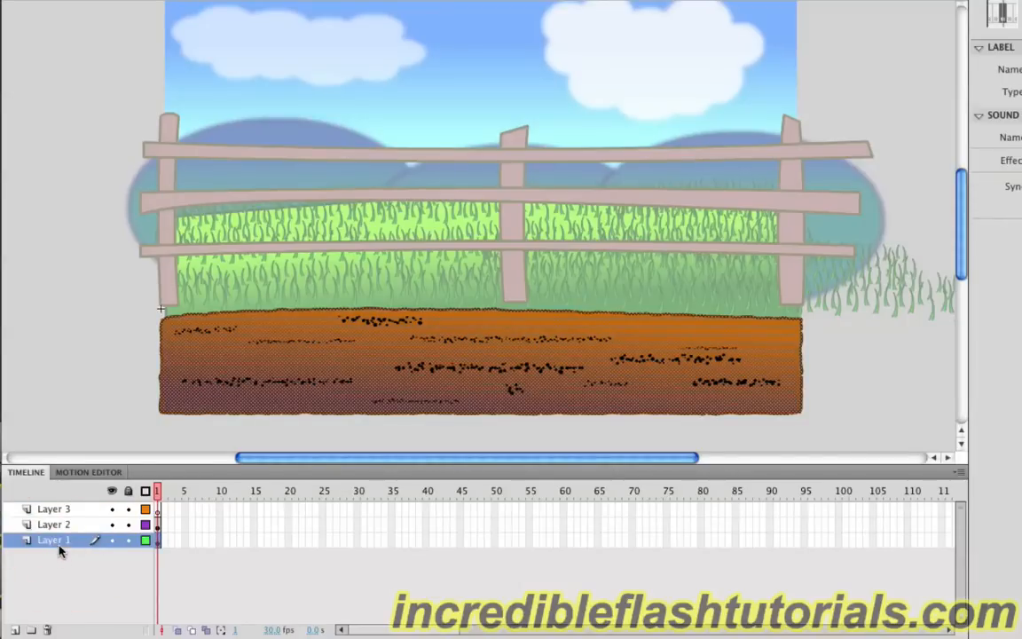
double_click(56, 541)
text(Ro)
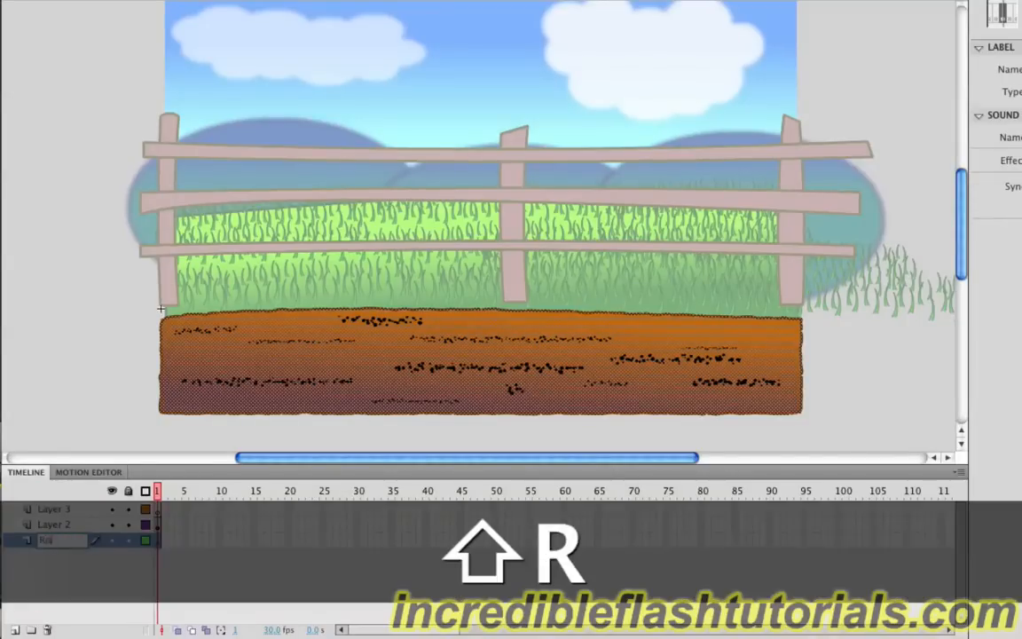
key(Return)
Rename Layer 2, which holds the stippled lines, as Gravel and Layer 3 as Rocks
click(63, 527)
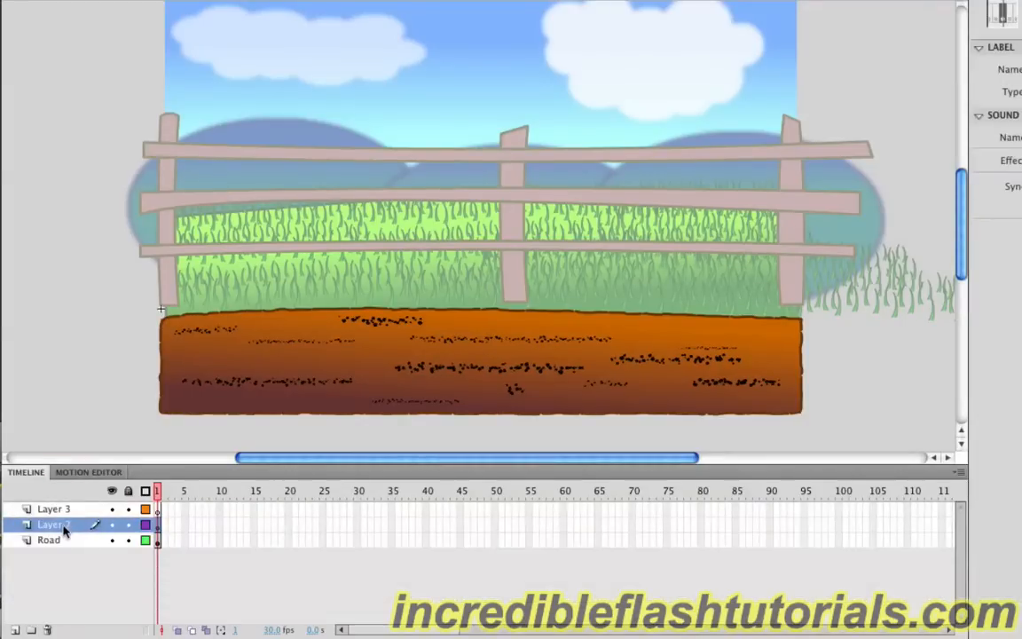
double_click(62, 525)
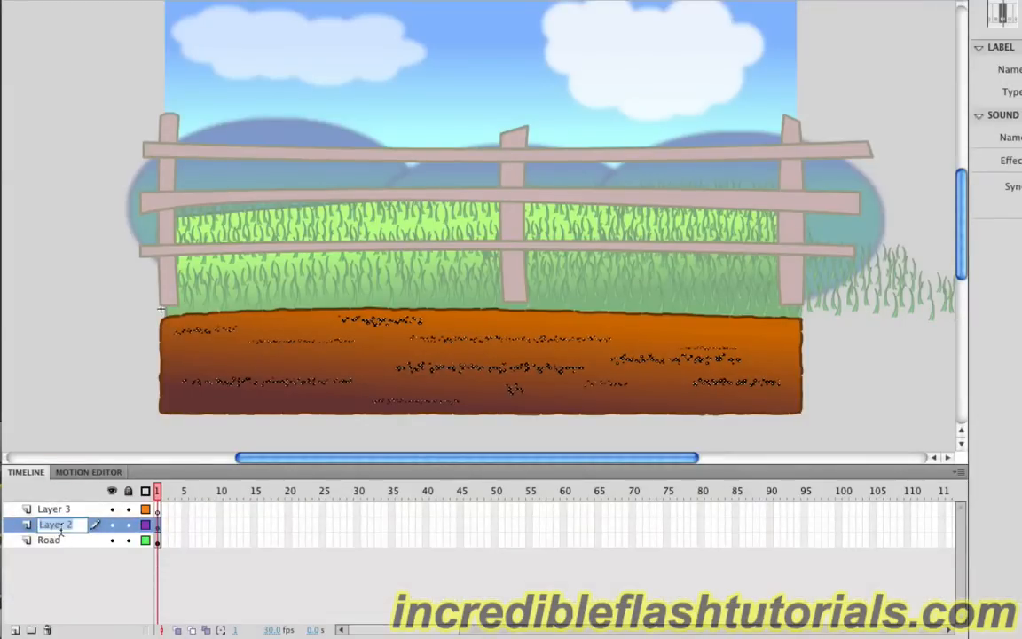
text(Gravel)
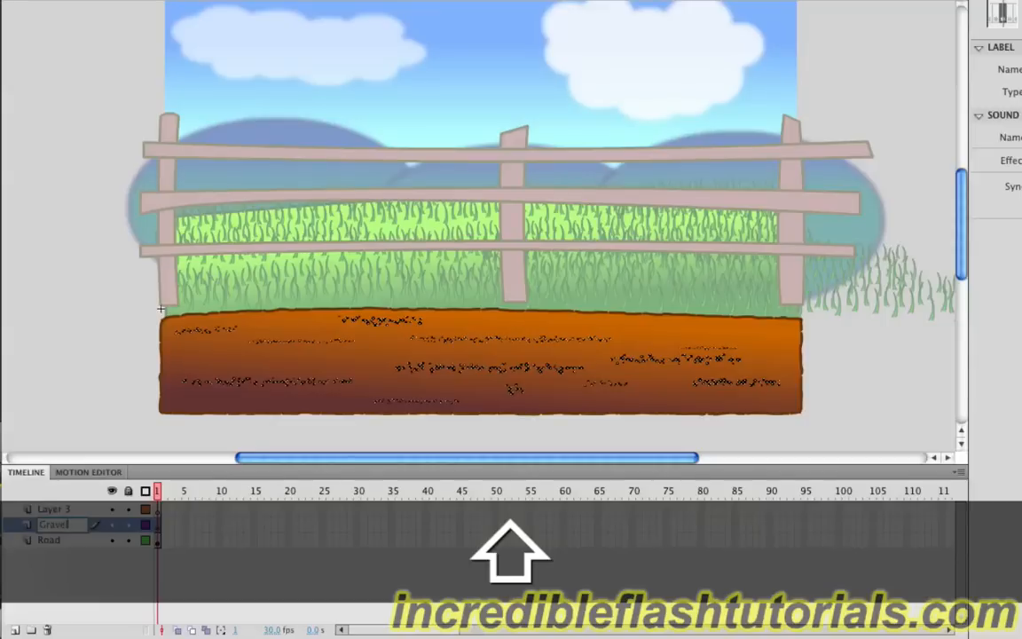
key(Return)
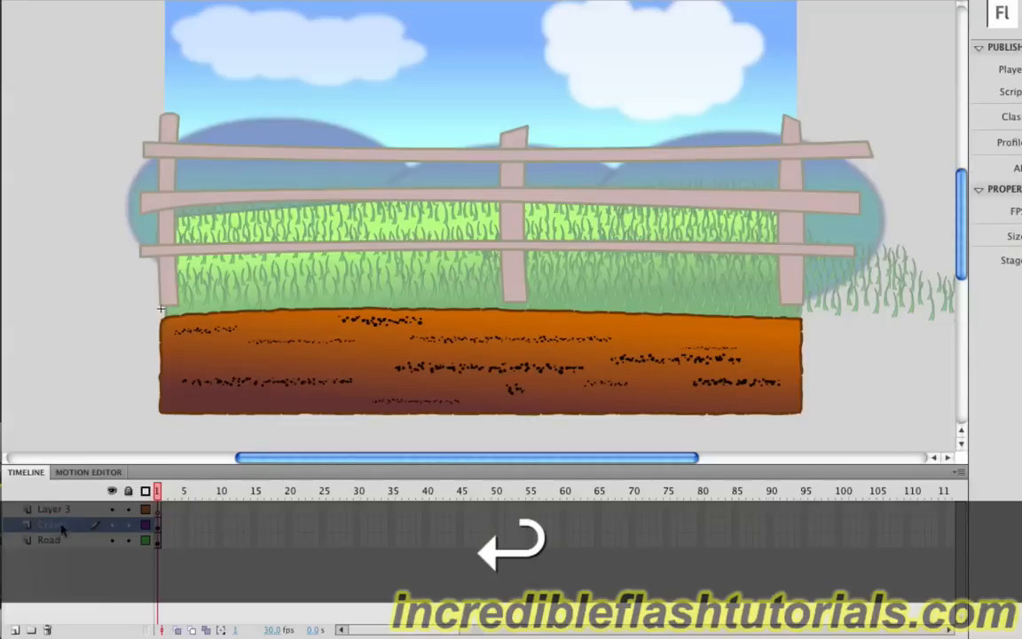
double_click(55, 511)
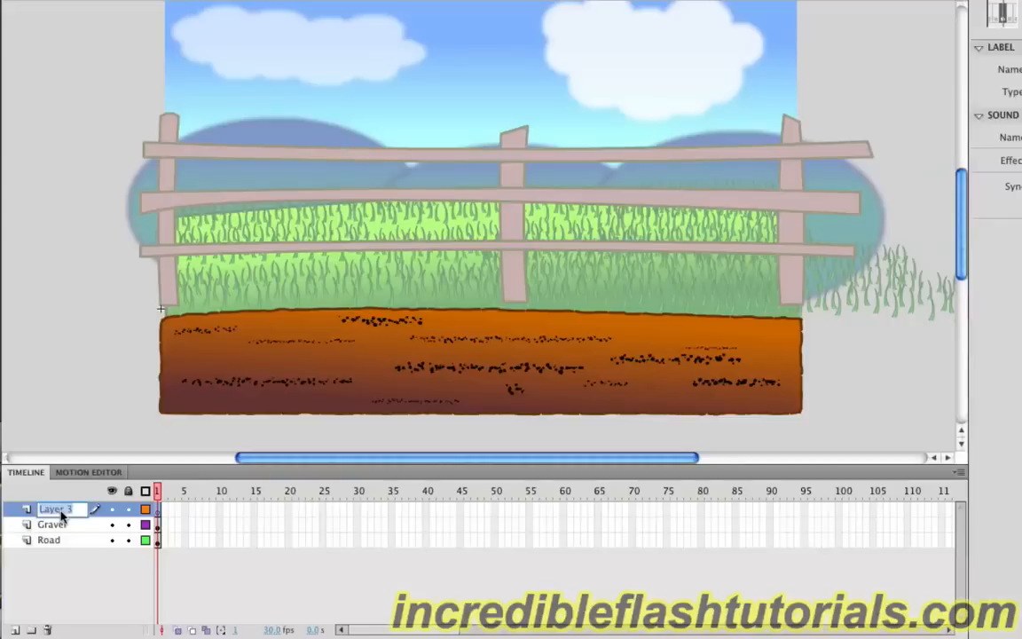
text(Rocks)
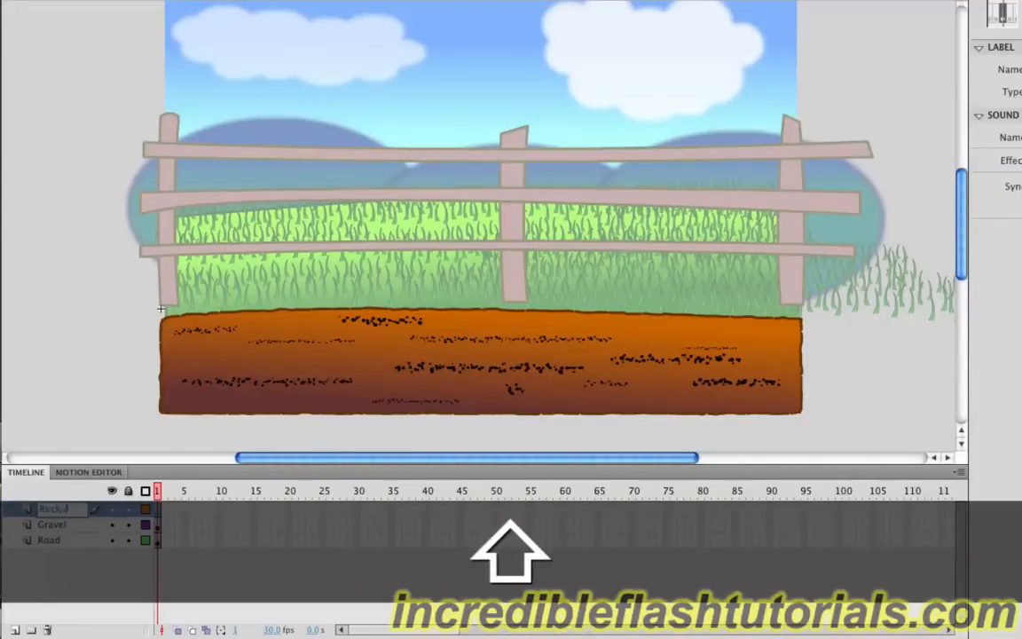
key(Return)
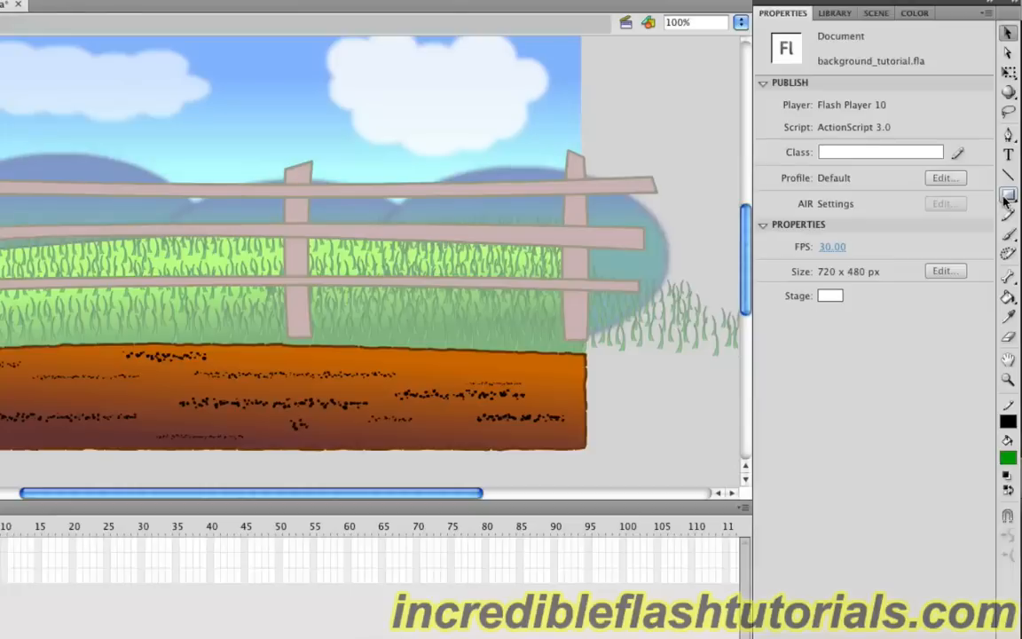
Choose the Rectangle tool and give it a dark gray stroke and a medium gray fill
drag(1008, 195, 929, 198)
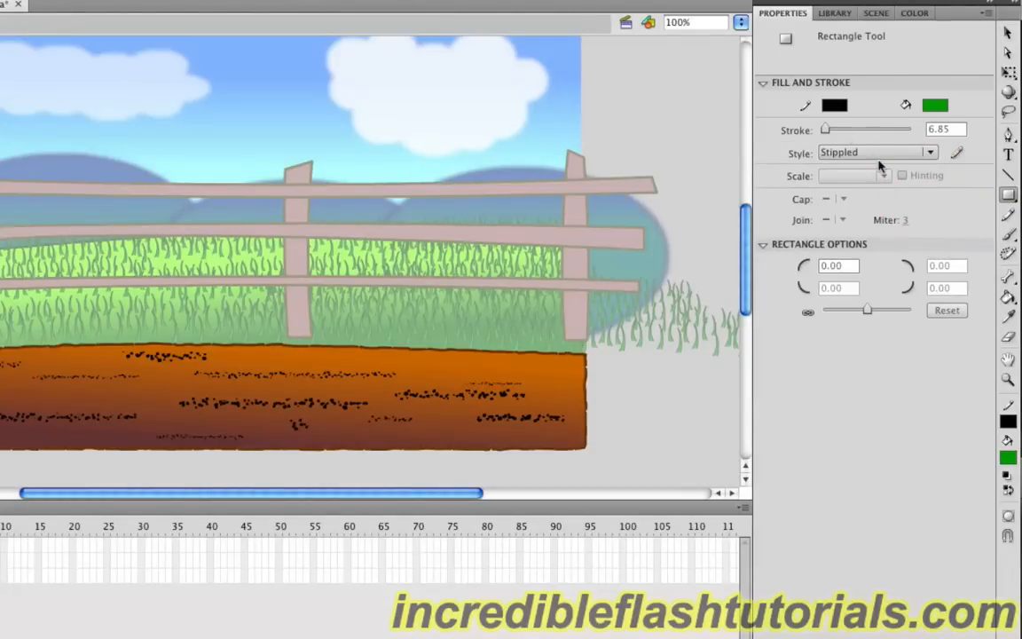
click(840, 108)
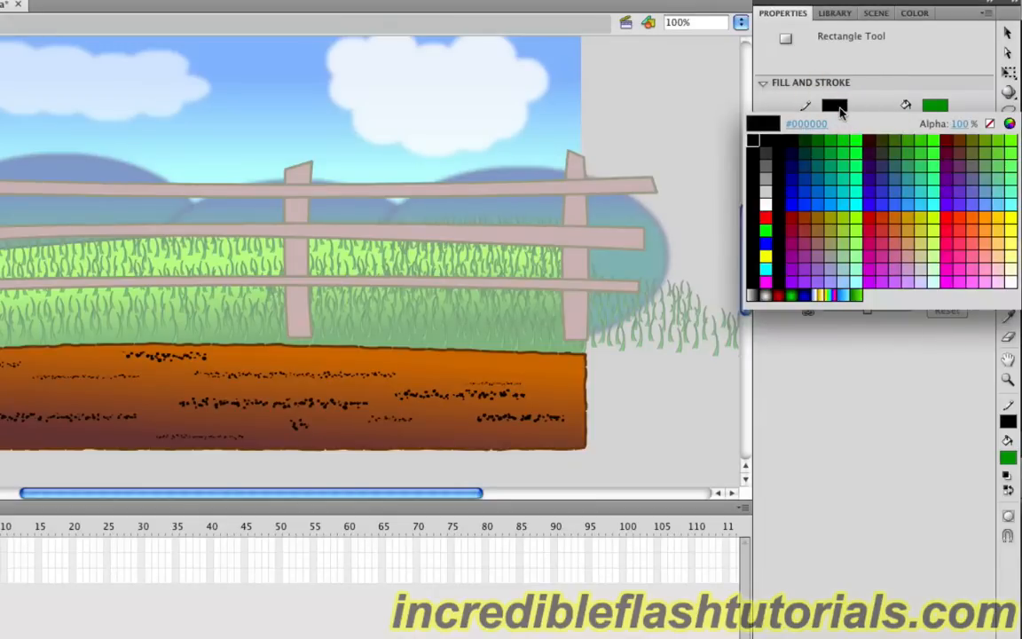
click(771, 151)
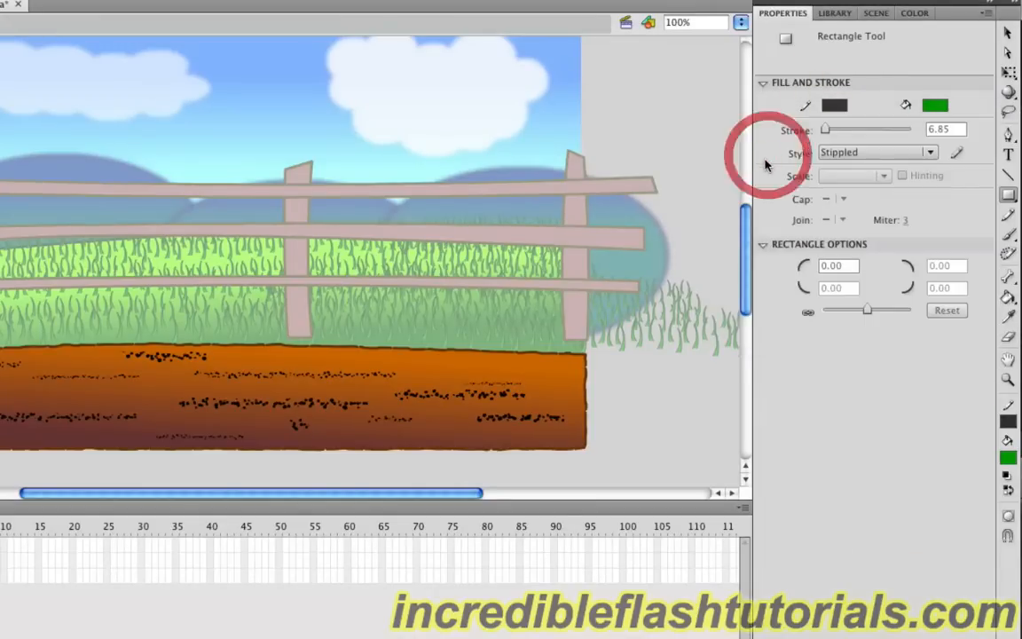
click(934, 107)
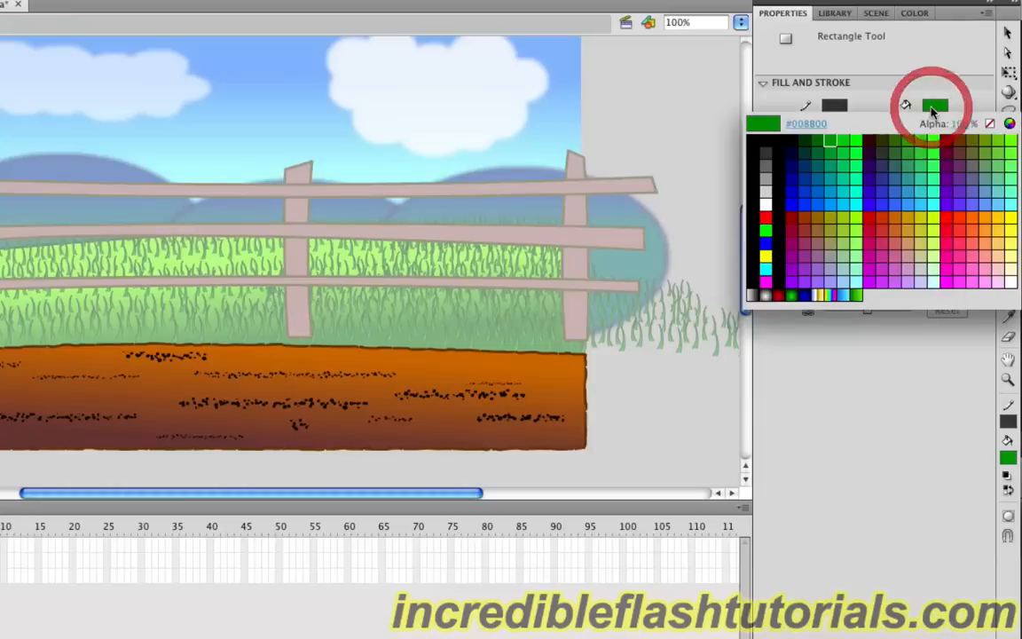
click(772, 174)
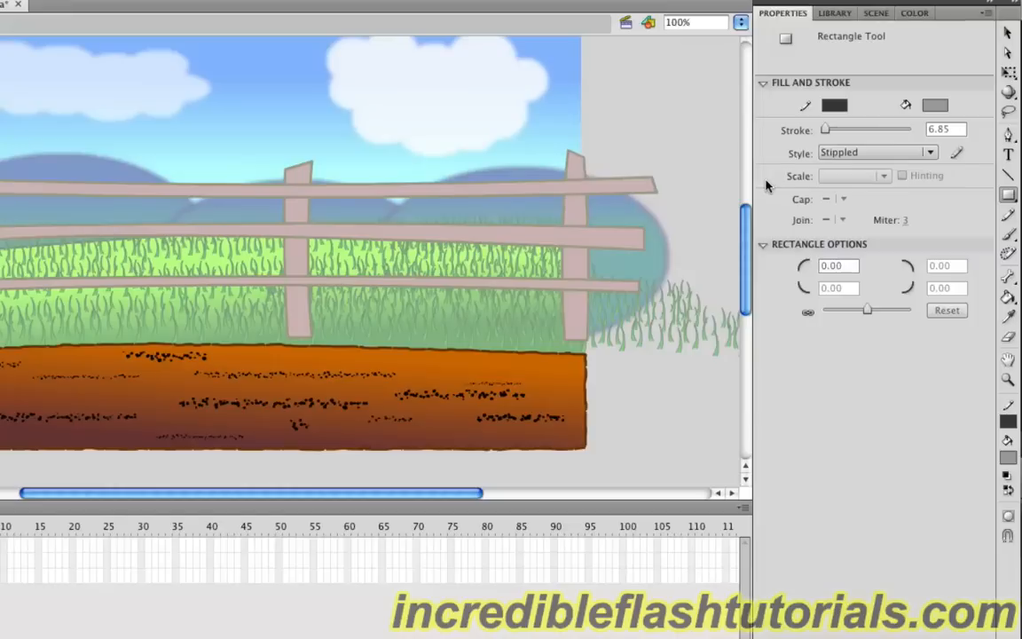
Set the Rectangle tool's stroke thickness to 3 and its stroke style to Solid
click(957, 129)
text(3)
click(931, 154)
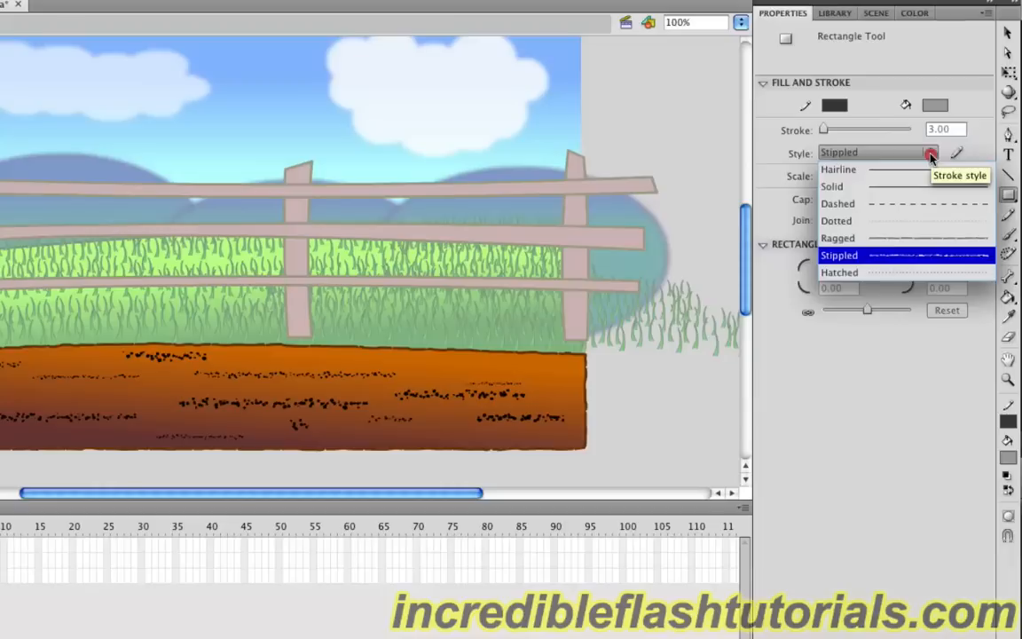
click(908, 186)
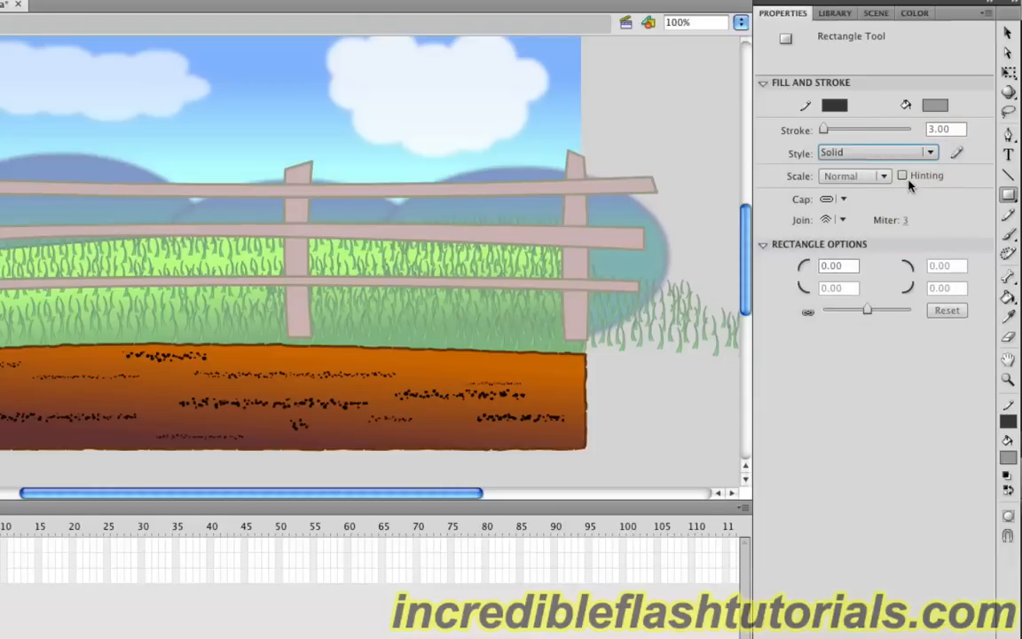
Draw a gray rectangle outside the scene and bend its sides into a rounded rock about 95 by 68 pixels
drag(408, 499, 345, 505)
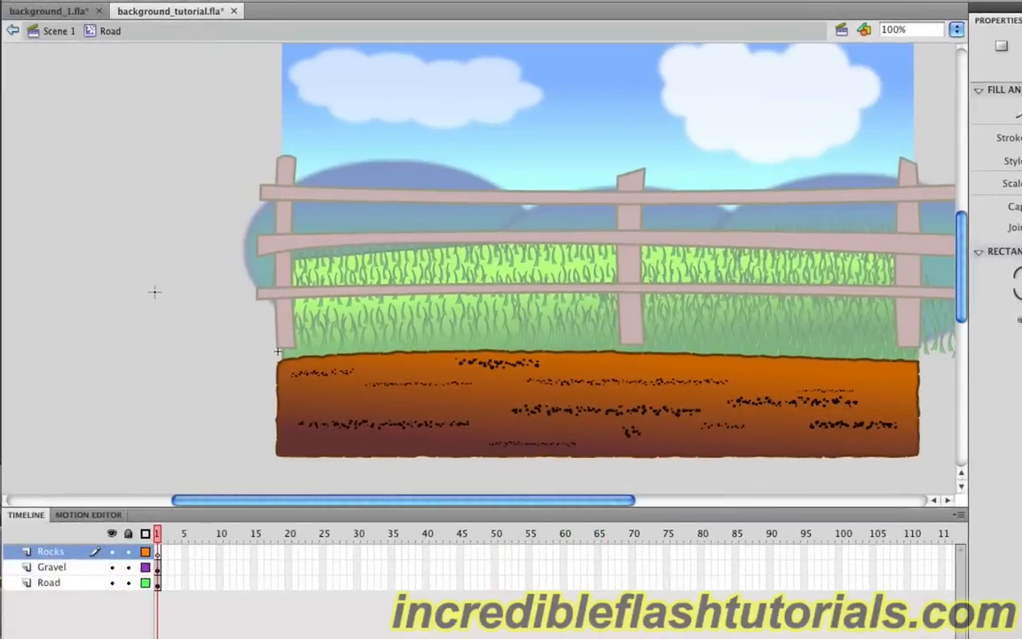
drag(155, 291, 204, 337)
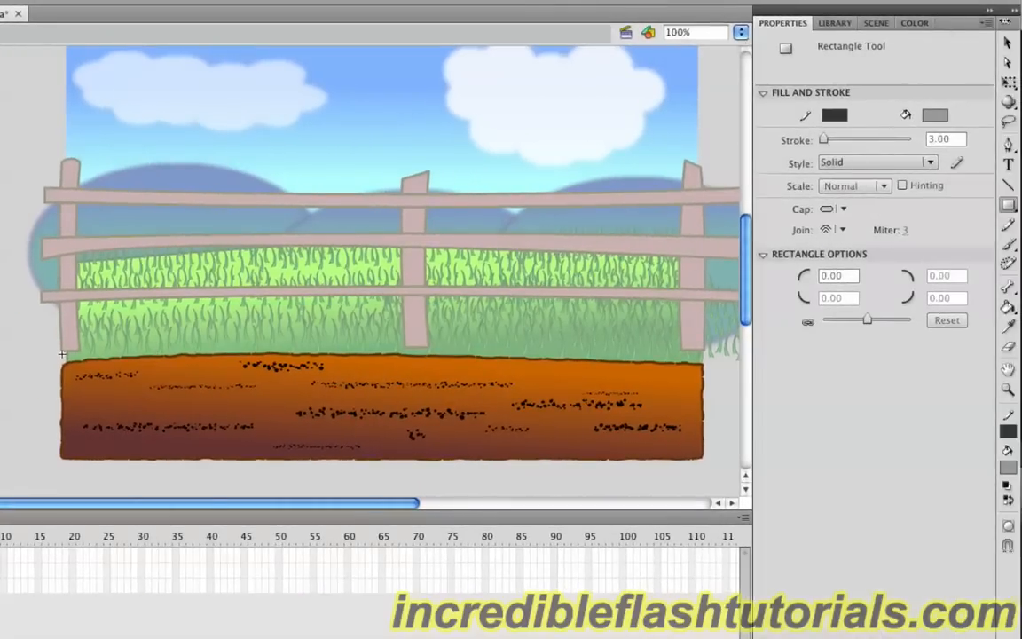
click(1007, 41)
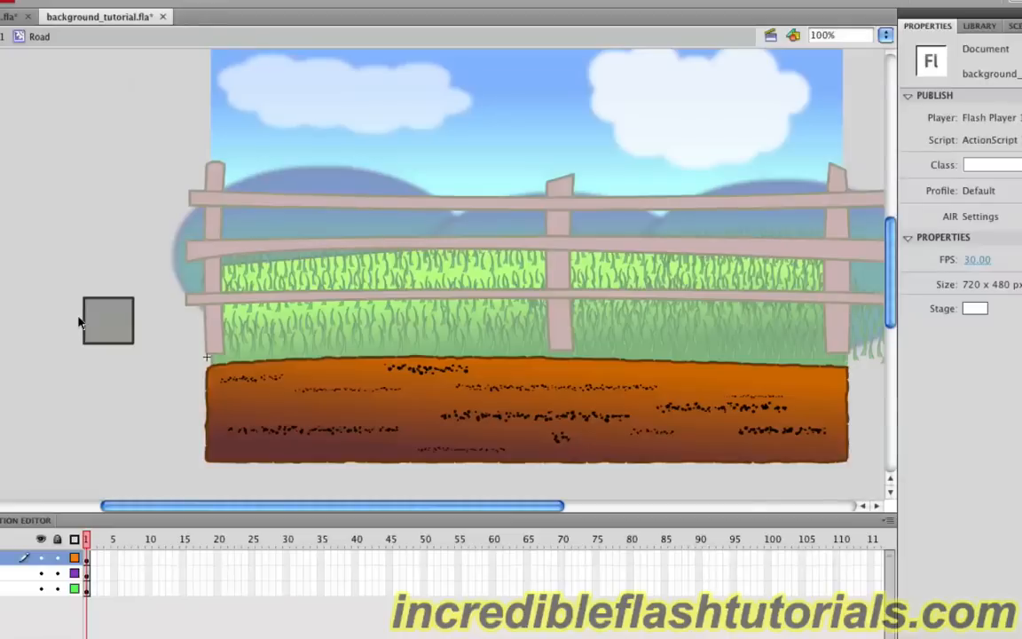
drag(75, 319, 96, 286)
drag(133, 321, 115, 346)
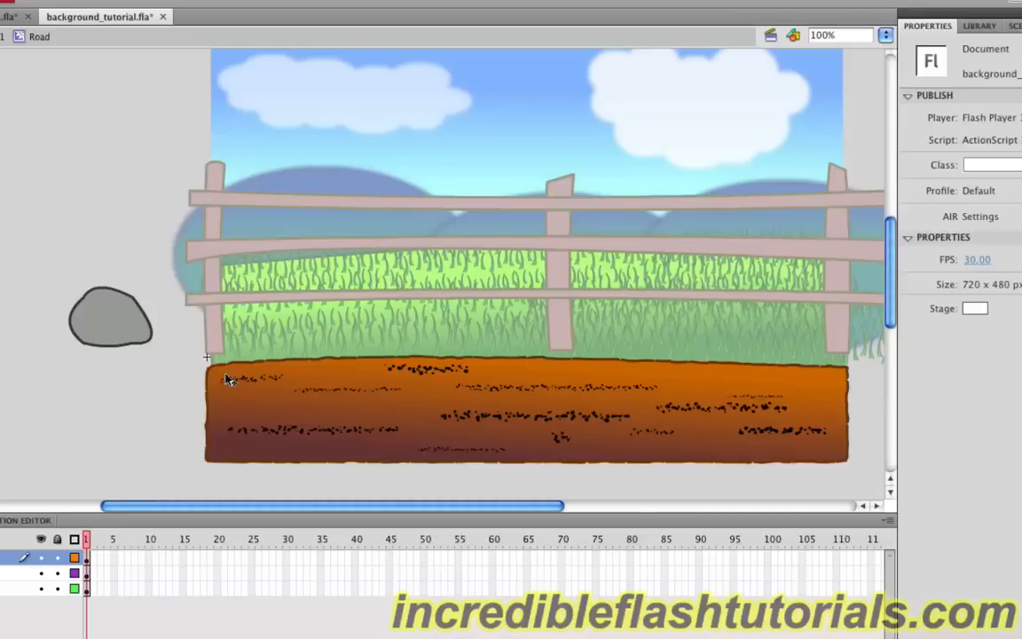
Move the gray rock onto the left part of the road and scale it down to about 66 by 47 pixels
click(23, 274)
mouse_move(22, 273)
mouse_down()
mouse_move(80, 303)
mouse_move(166, 379)
mouse_up()
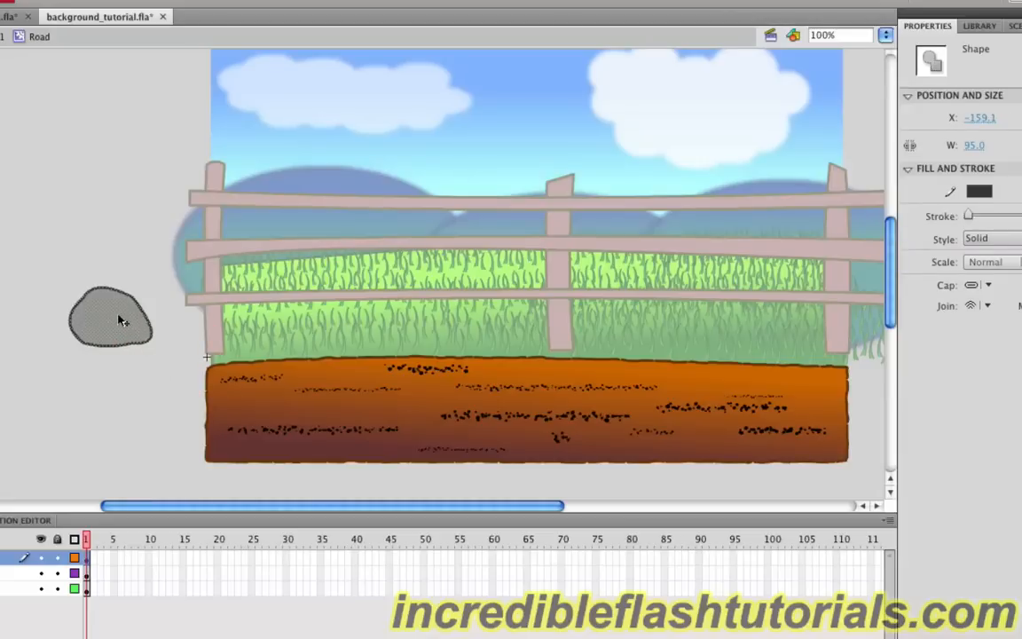
drag(193, 343, 315, 398)
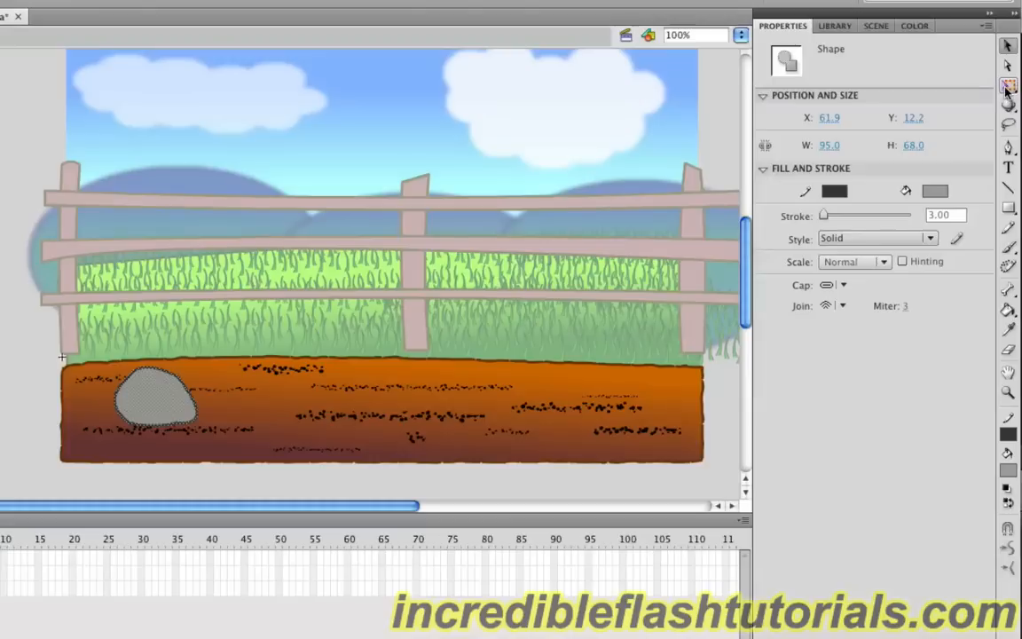
click(1008, 86)
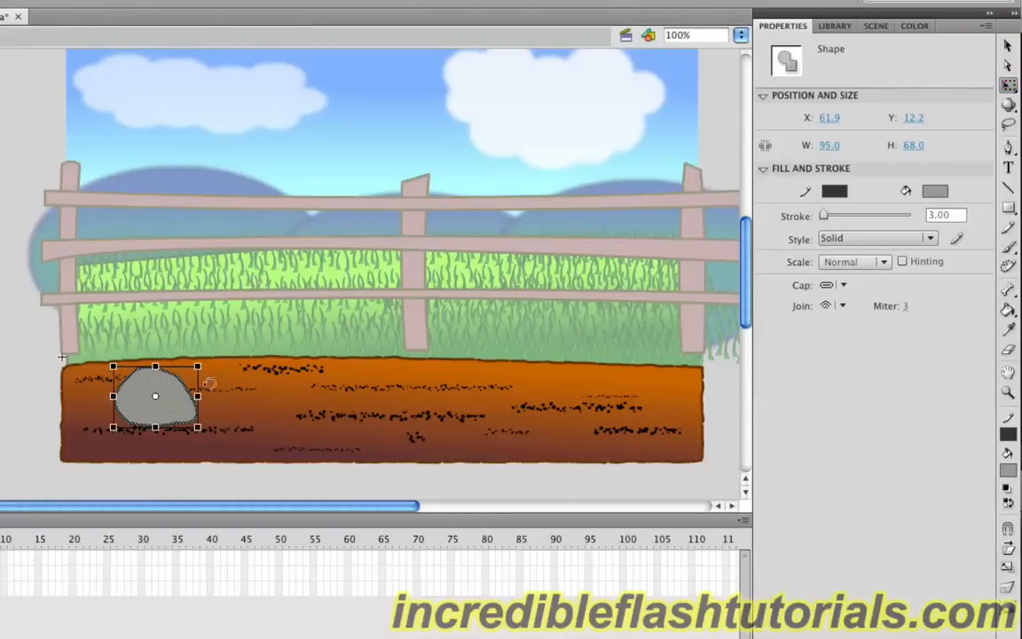
drag(202, 366, 182, 382)
click(1008, 45)
drag(152, 417, 192, 422)
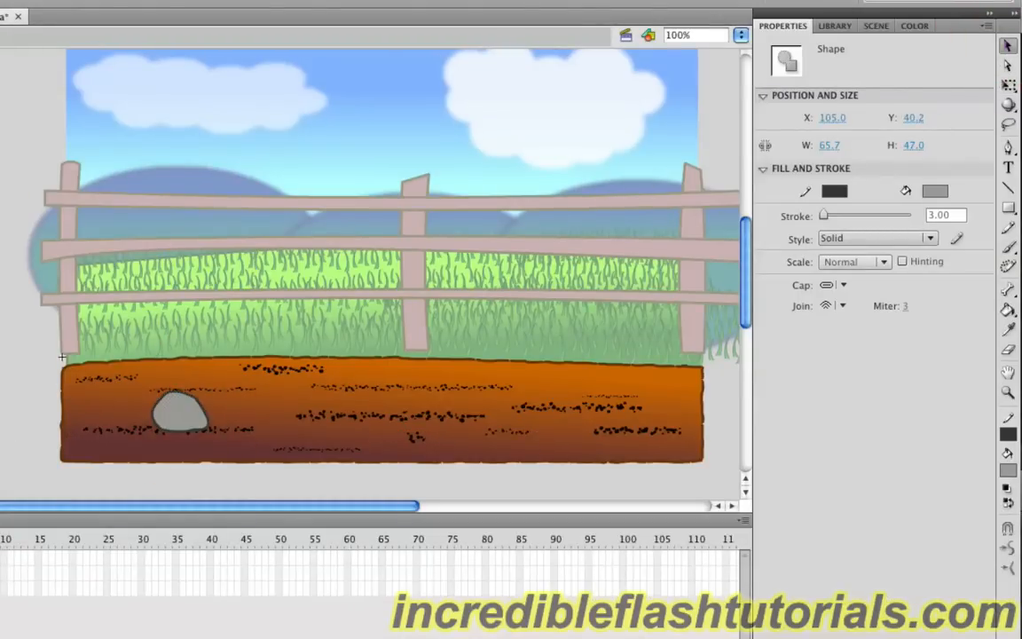
click(3, 359)
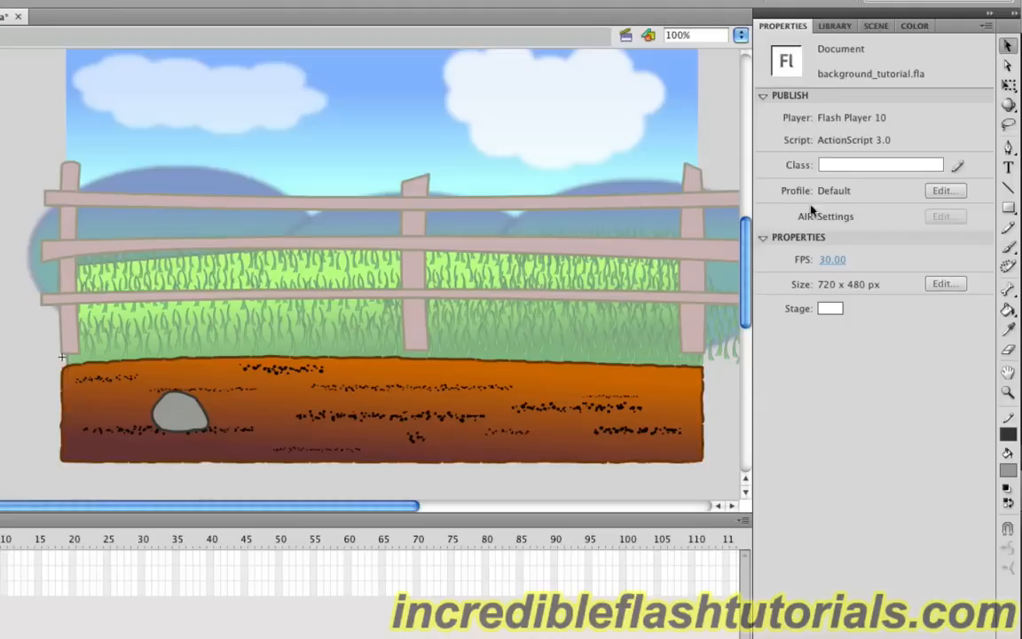
Draw a circle with a darker gray fill outside the scene using the Oval tool
click(1008, 209)
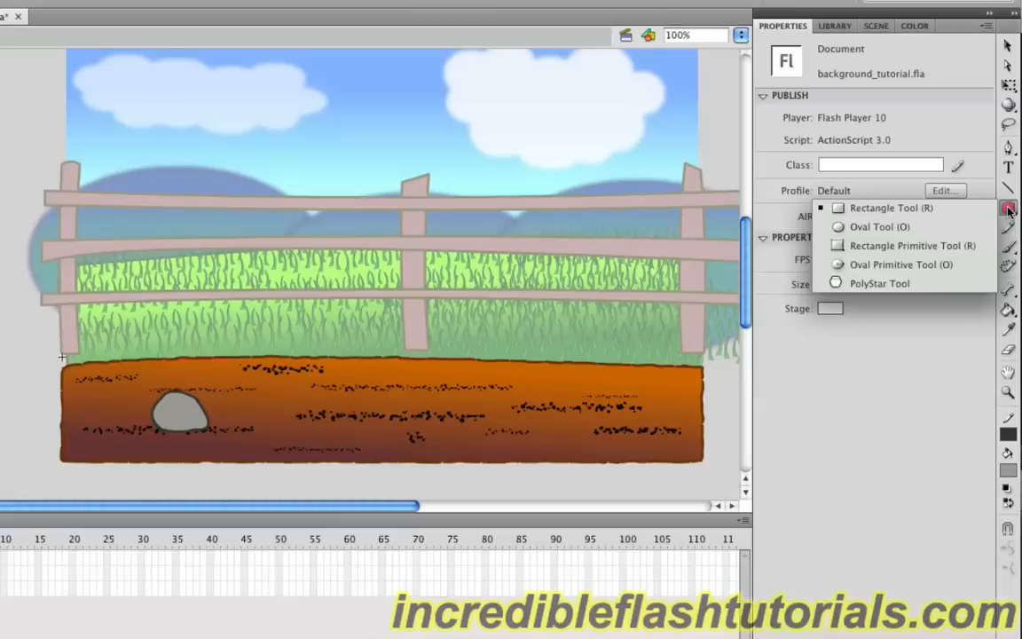
click(903, 226)
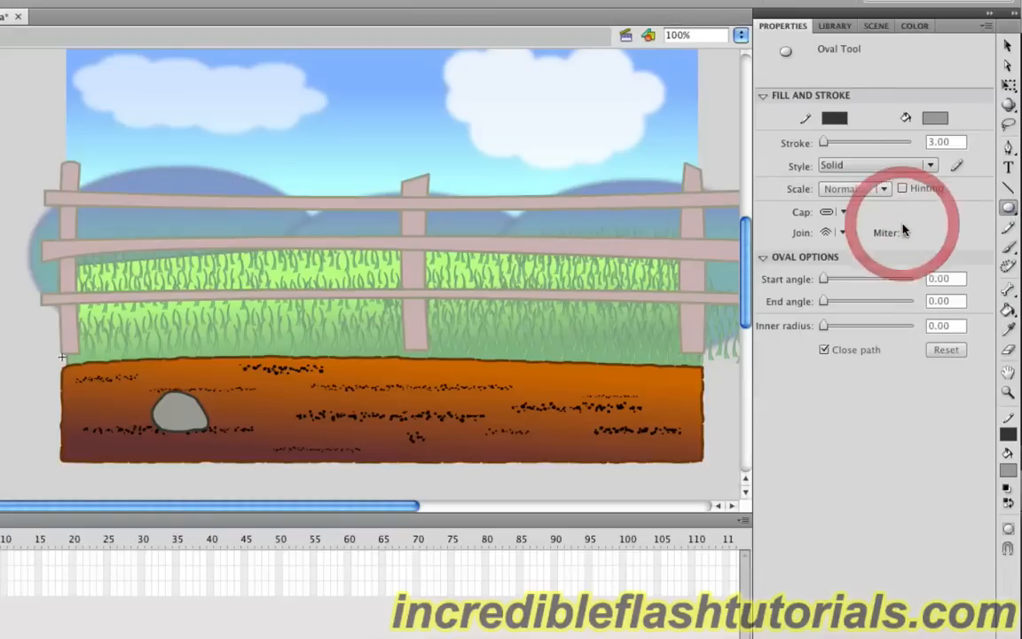
click(936, 118)
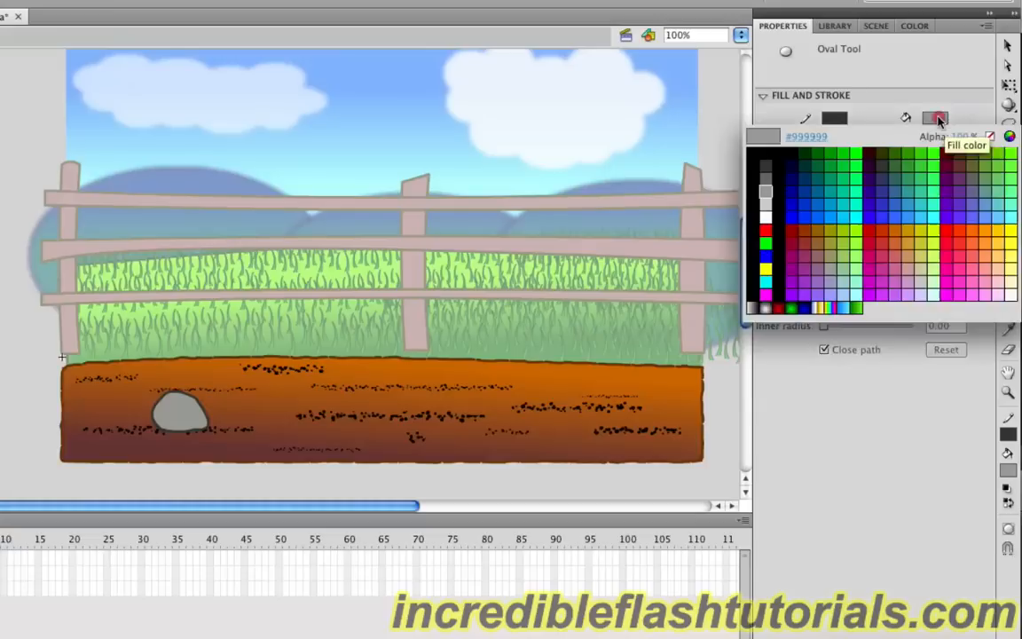
click(768, 174)
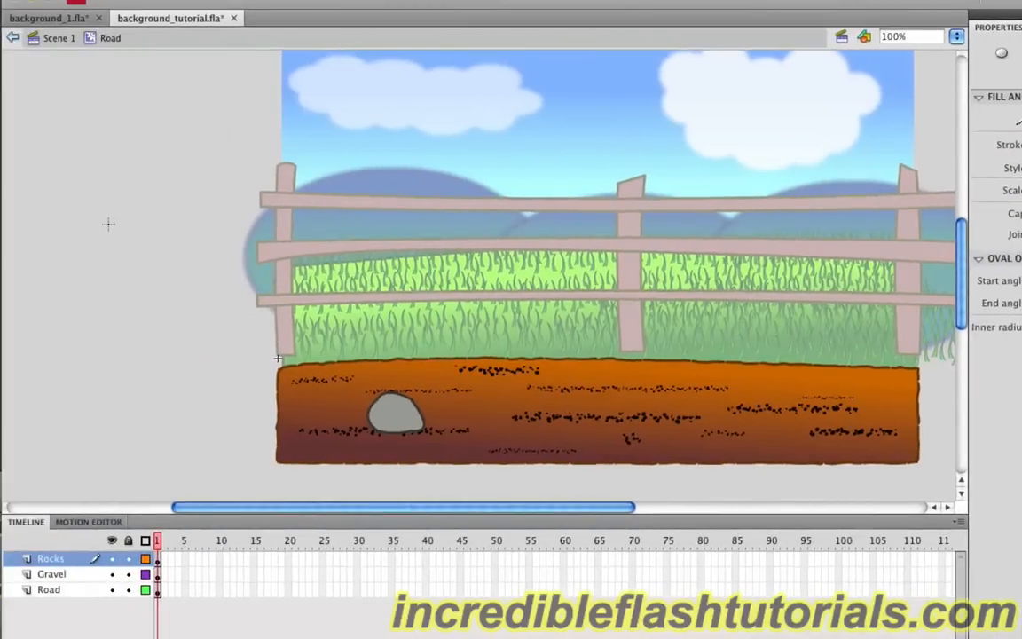
drag(109, 223, 156, 272)
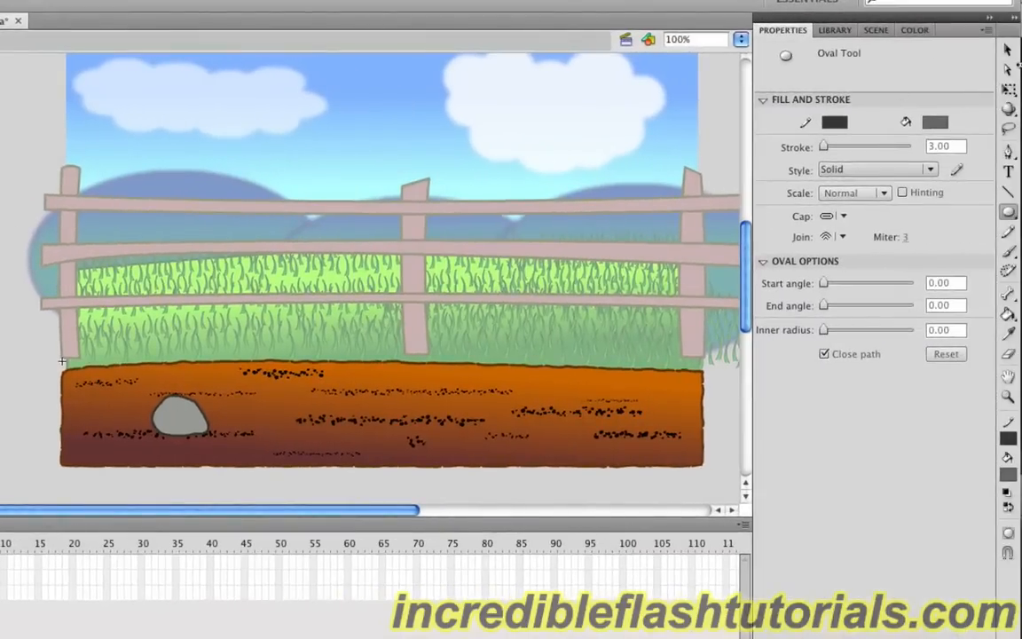
Bend the dark circle's outline into an irregular rock shape about 70 by 68 pixels
click(1008, 50)
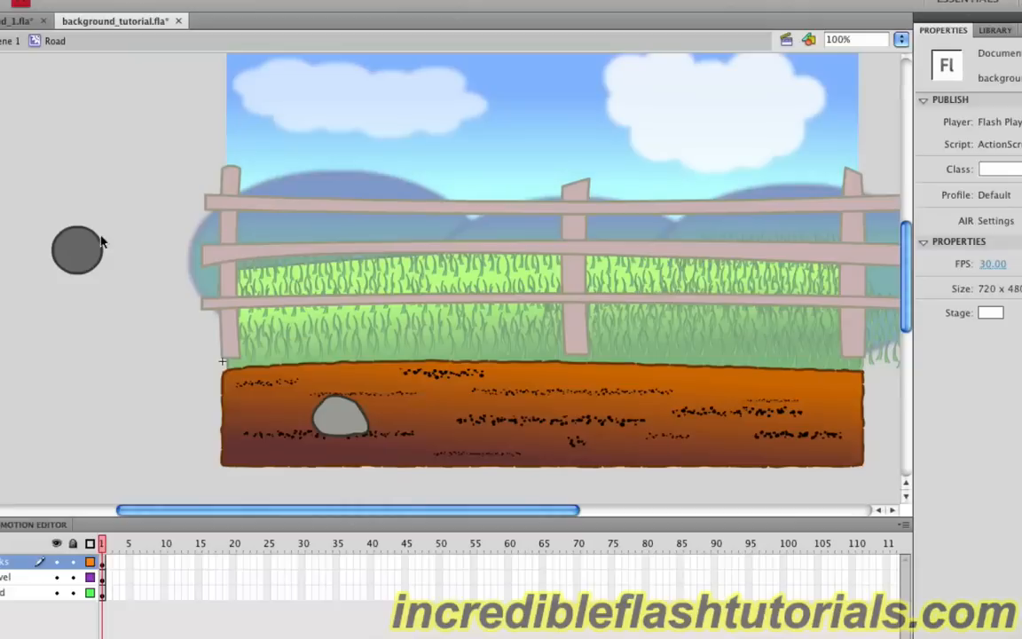
drag(100, 244, 106, 282)
drag(77, 240, 74, 232)
drag(71, 244, 70, 241)
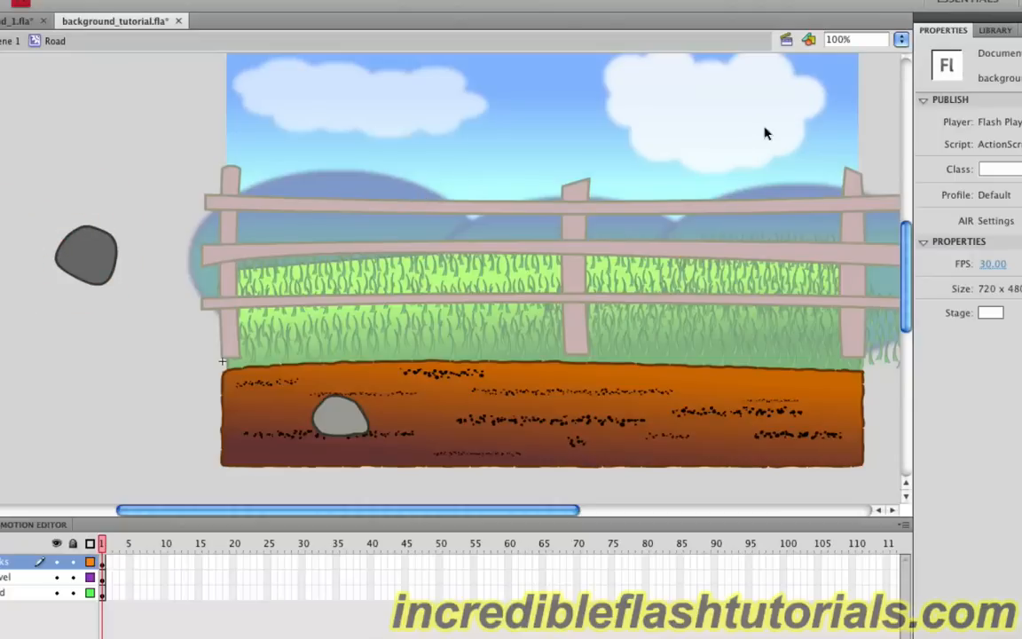
Rotate the dark gray rock with Free Transform so that its flat side faces down
drag(14, 186, 148, 315)
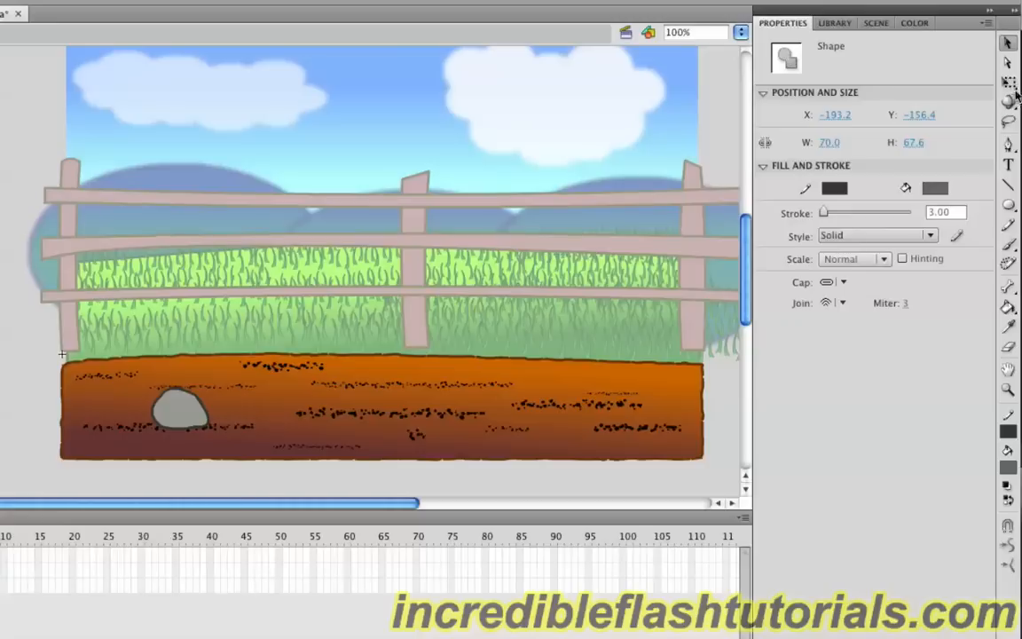
click(1008, 83)
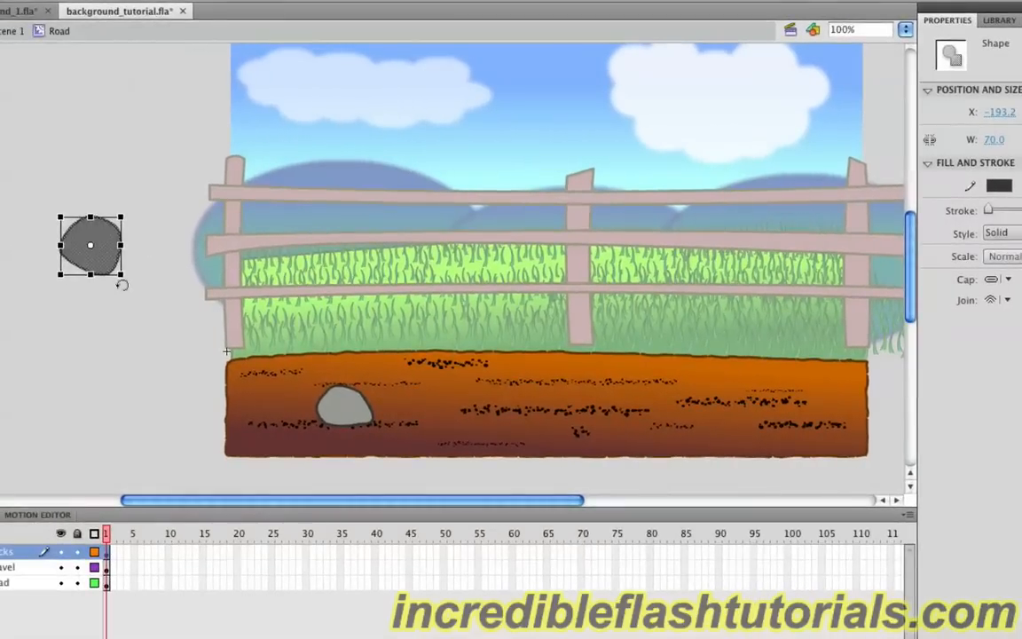
mouse_move(121, 284)
mouse_down()
mouse_move(141, 271)
mouse_move(137, 292)
mouse_up()
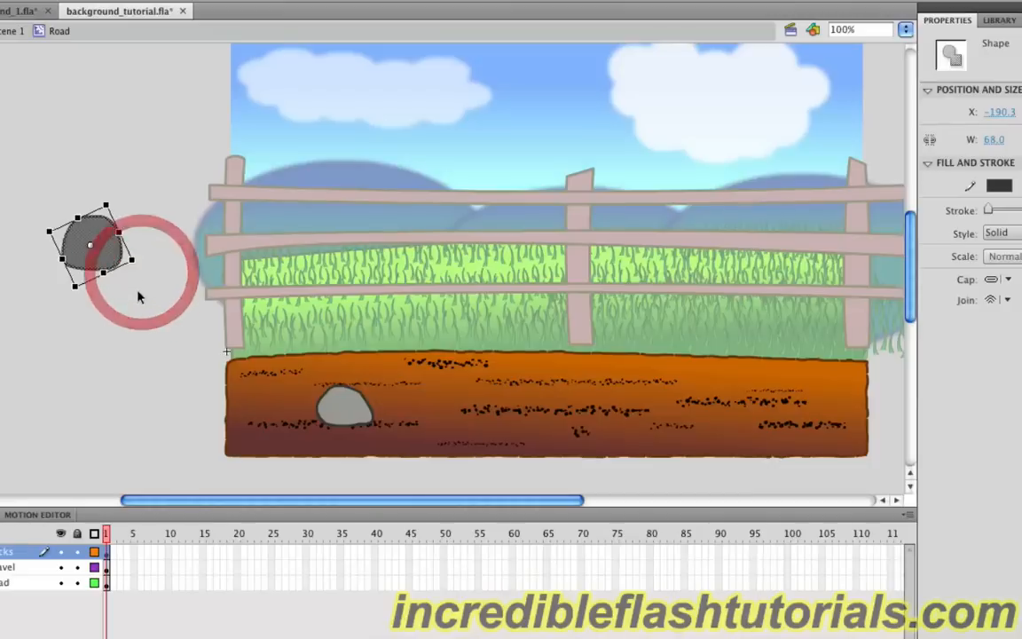
click(139, 304)
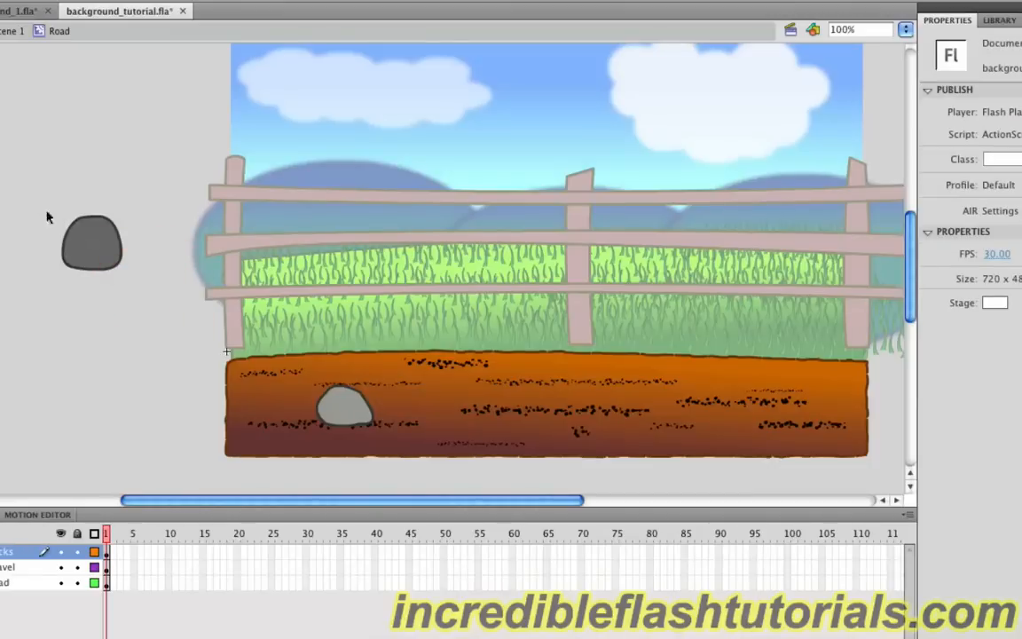
Scale the dark rock down to about 35 by 31 pixels and place it at the road's upper edge near the right end
drag(19, 167, 151, 315)
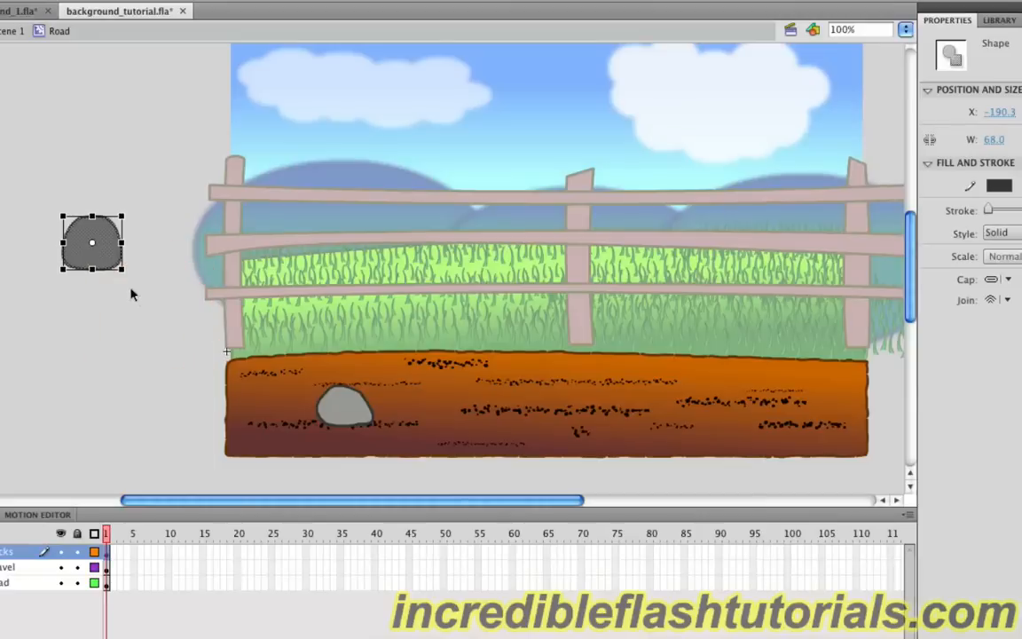
drag(109, 258, 735, 410)
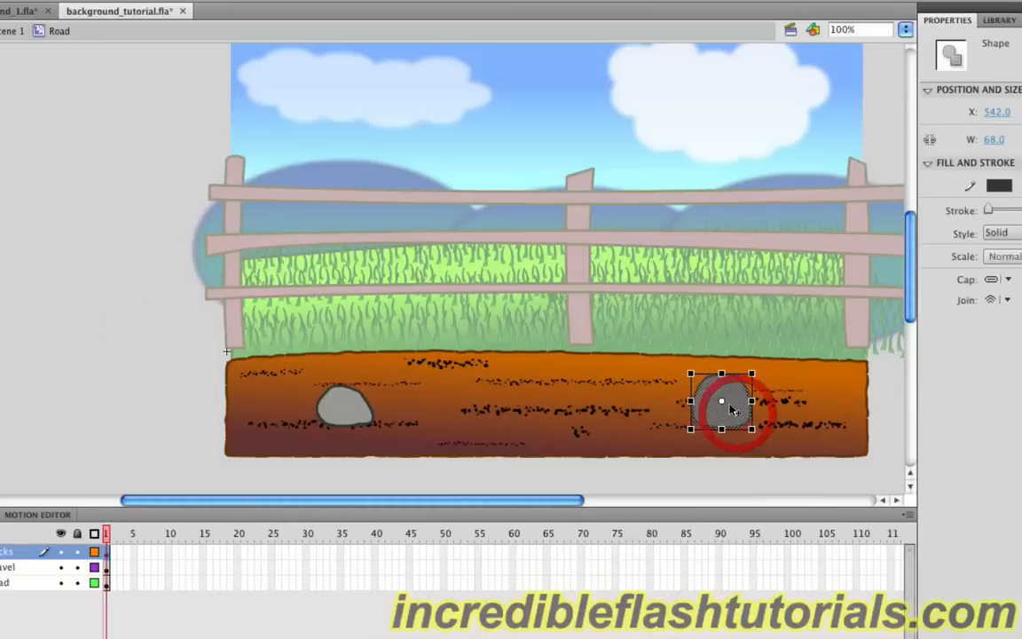
drag(752, 372, 725, 400)
click(1007, 39)
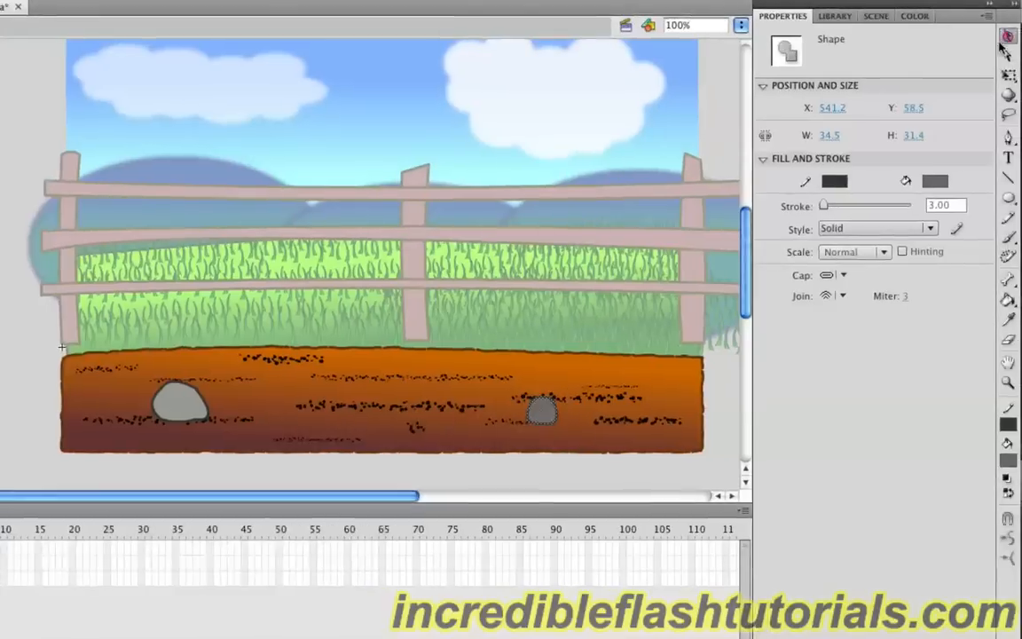
drag(549, 411, 637, 365)
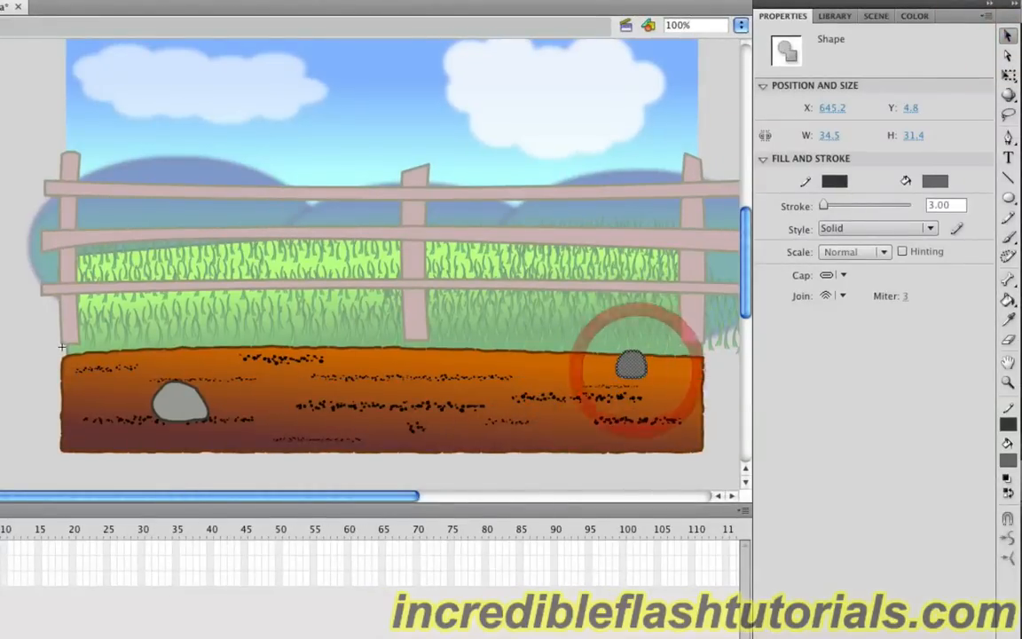
click(577, 337)
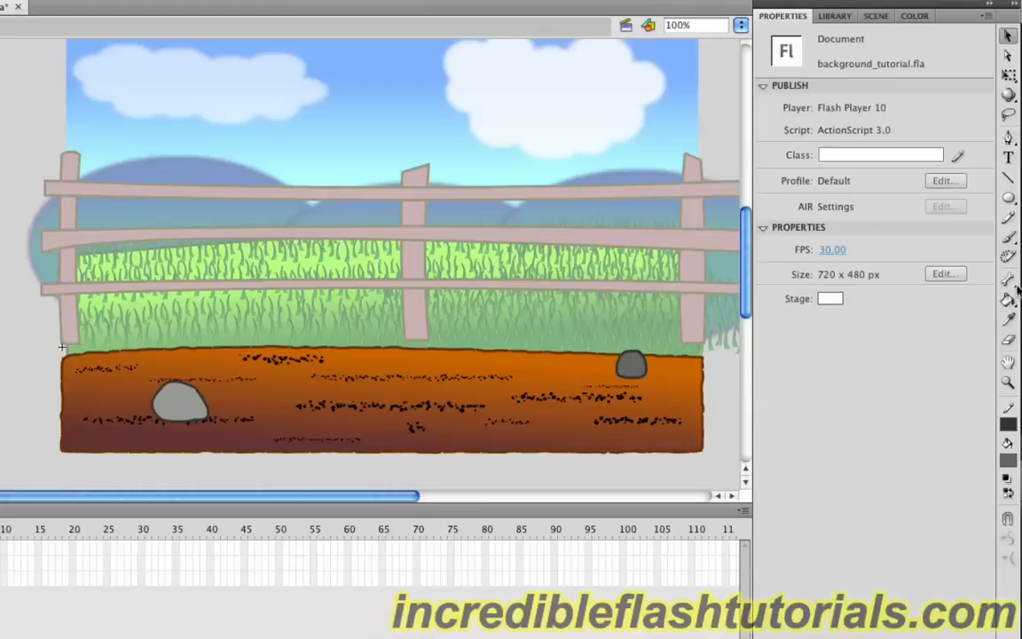
Draw a rectangle with a light gray fill outside the scene using the Rectangle tool
drag(1008, 198, 933, 203)
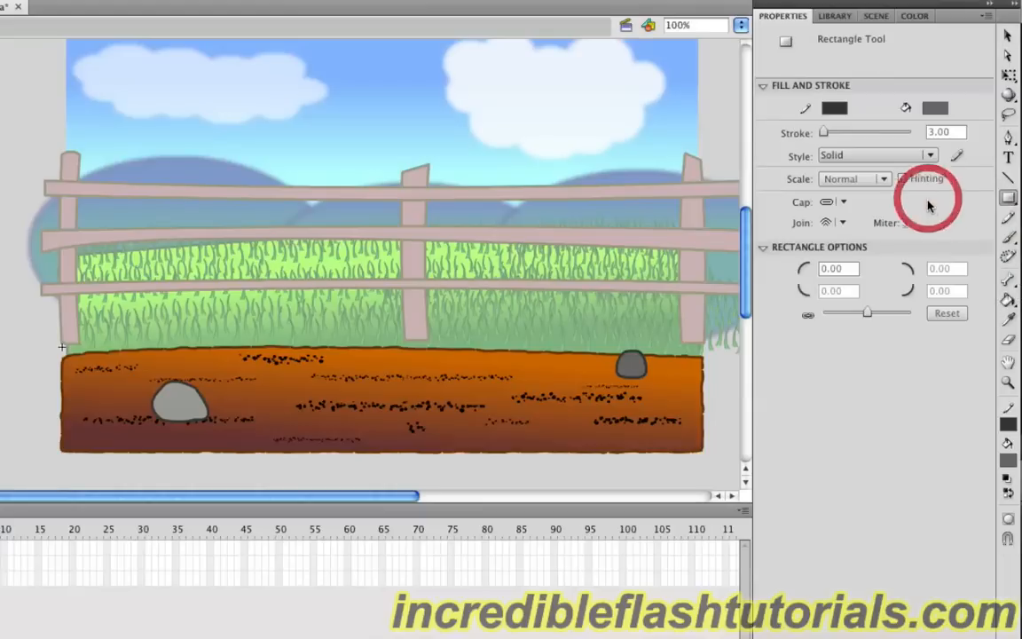
click(936, 108)
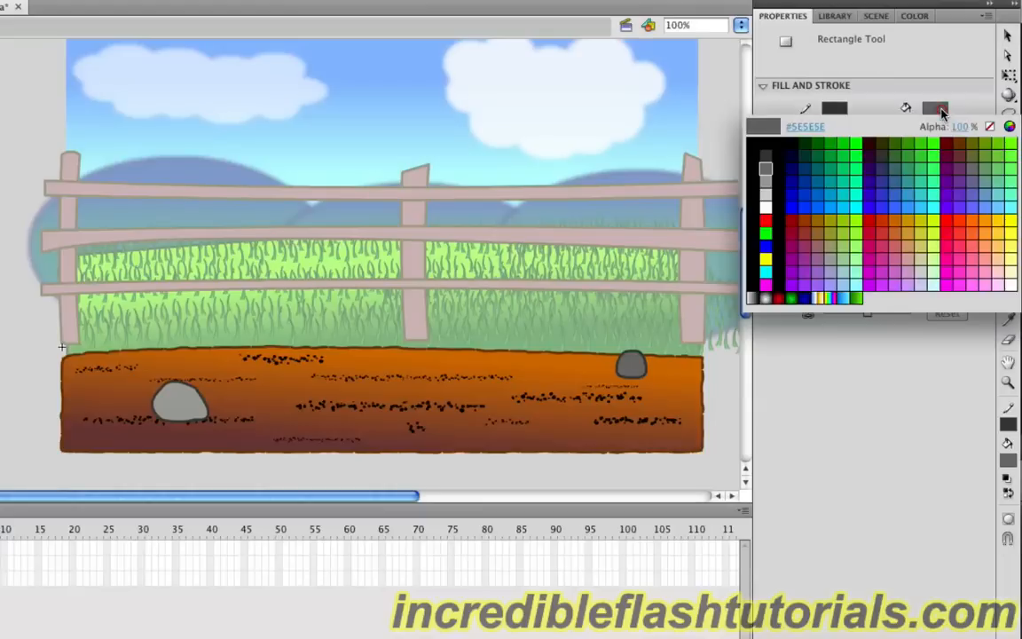
click(768, 187)
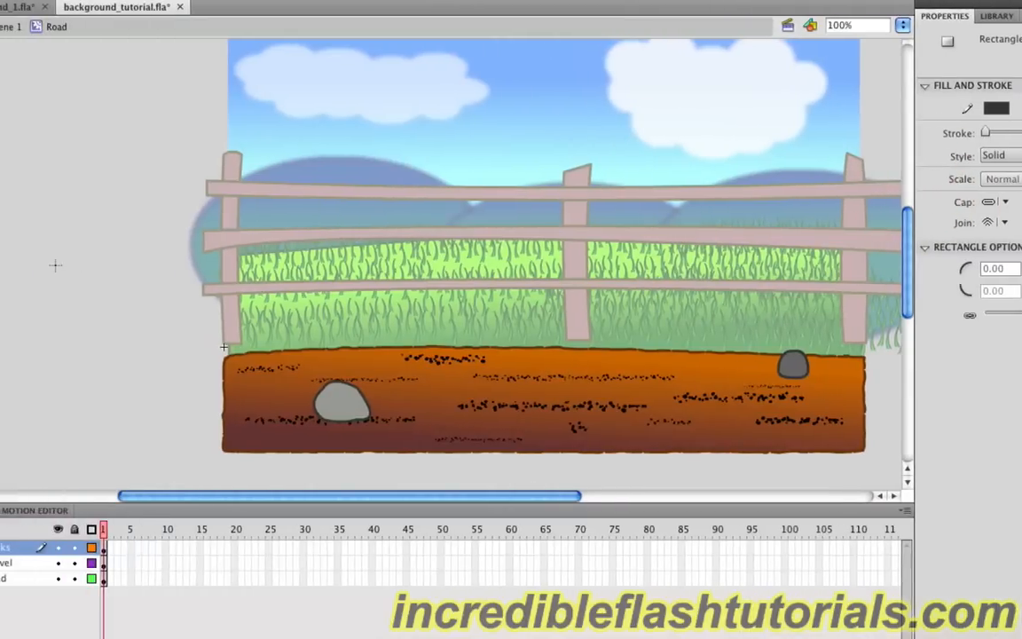
drag(60, 252, 112, 297)
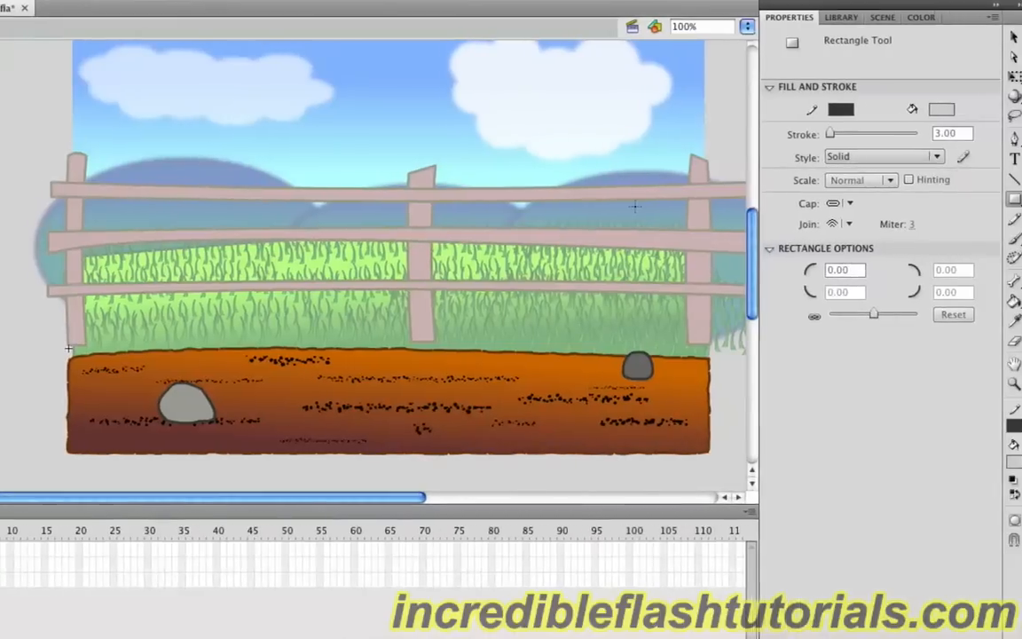
Bend the light gray rectangle's sides into an irregular rock shape about 90 by 95 pixels
click(1008, 36)
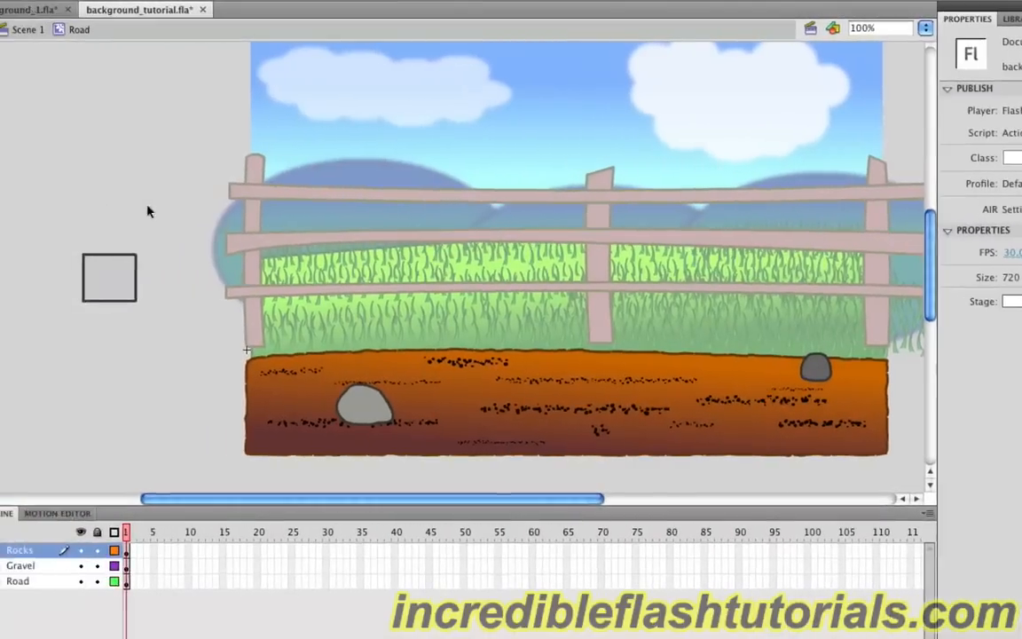
drag(110, 256, 75, 256)
drag(136, 286, 103, 321)
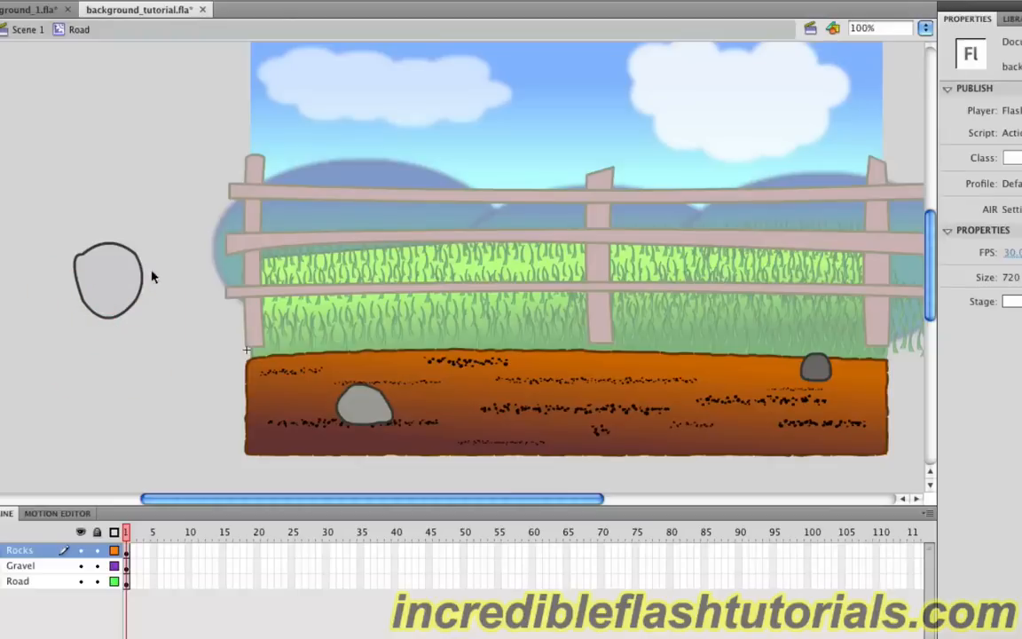
mouse_move(143, 268)
mouse_down()
mouse_move(135, 253)
mouse_move(148, 257)
mouse_move(155, 281)
mouse_up()
drag(113, 236, 113, 234)
drag(103, 310, 102, 311)
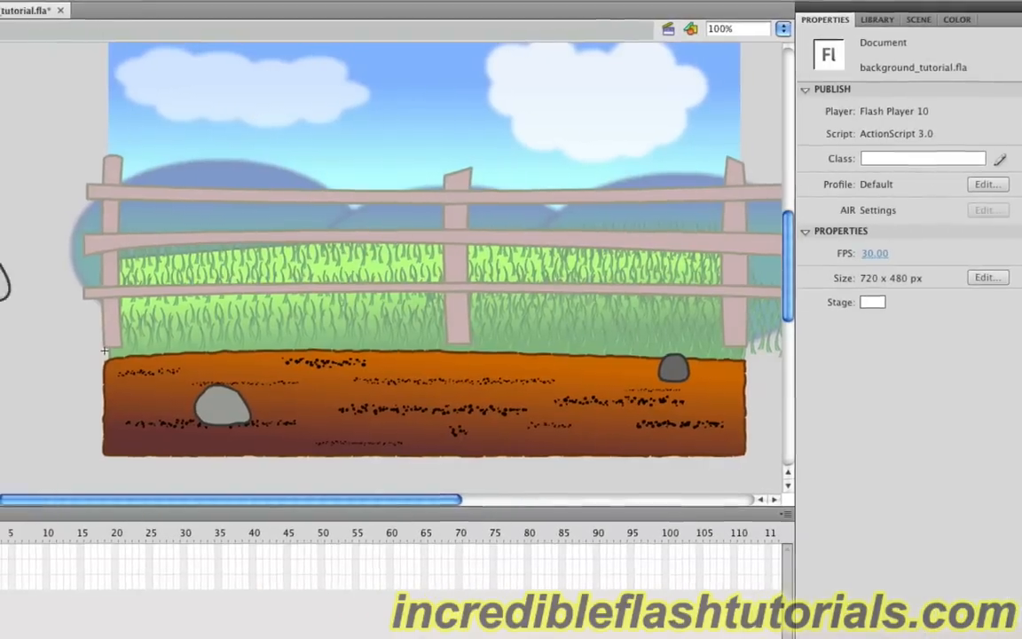
Rotate the light gray rock with Free Transform so that its flatter side faces down
drag(2, 189, 144, 369)
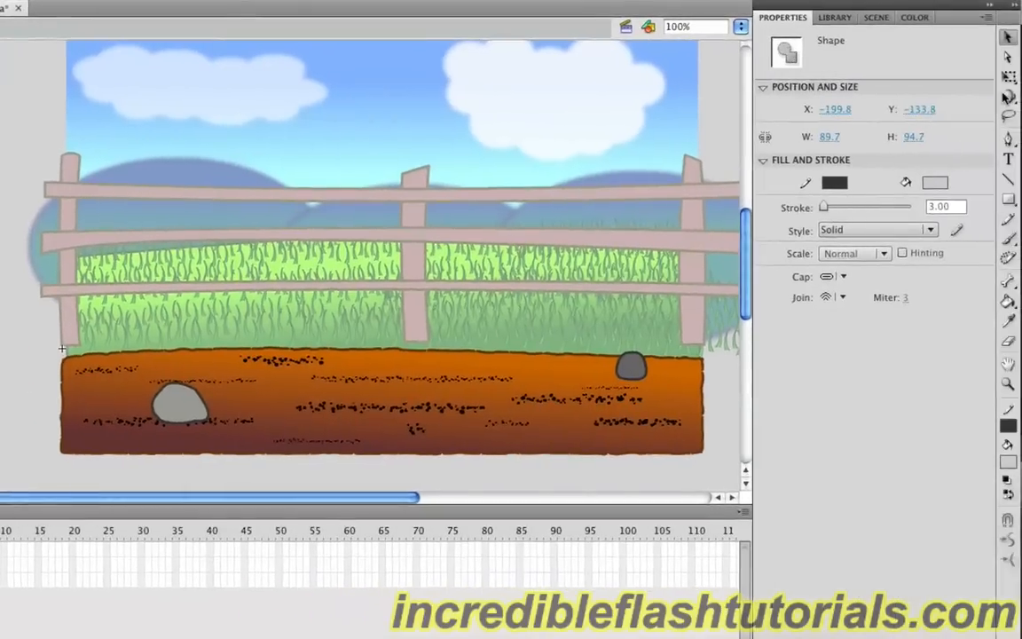
click(1007, 81)
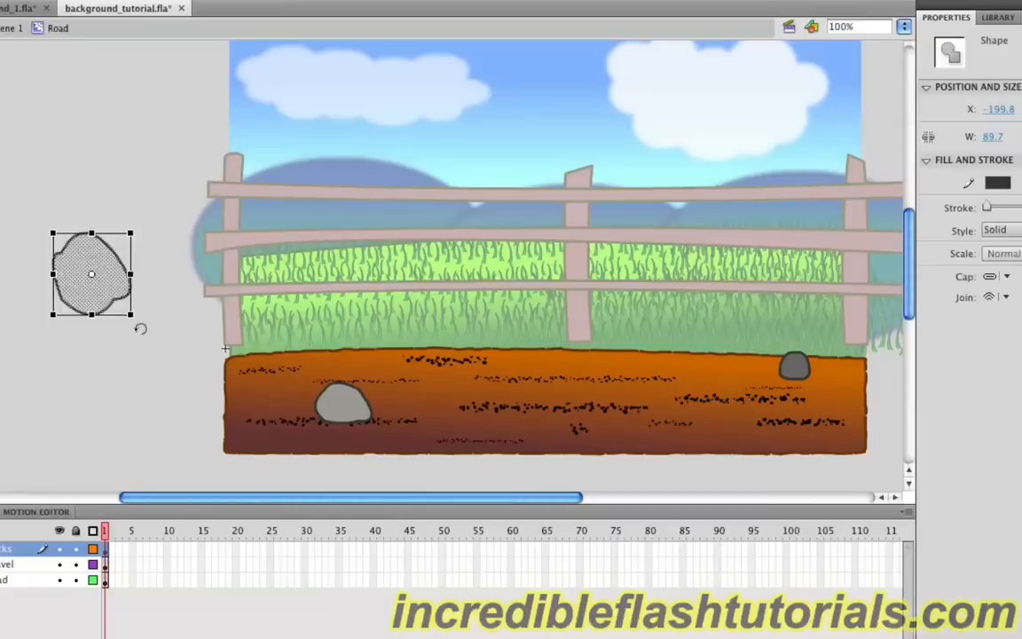
drag(139, 326, 27, 271)
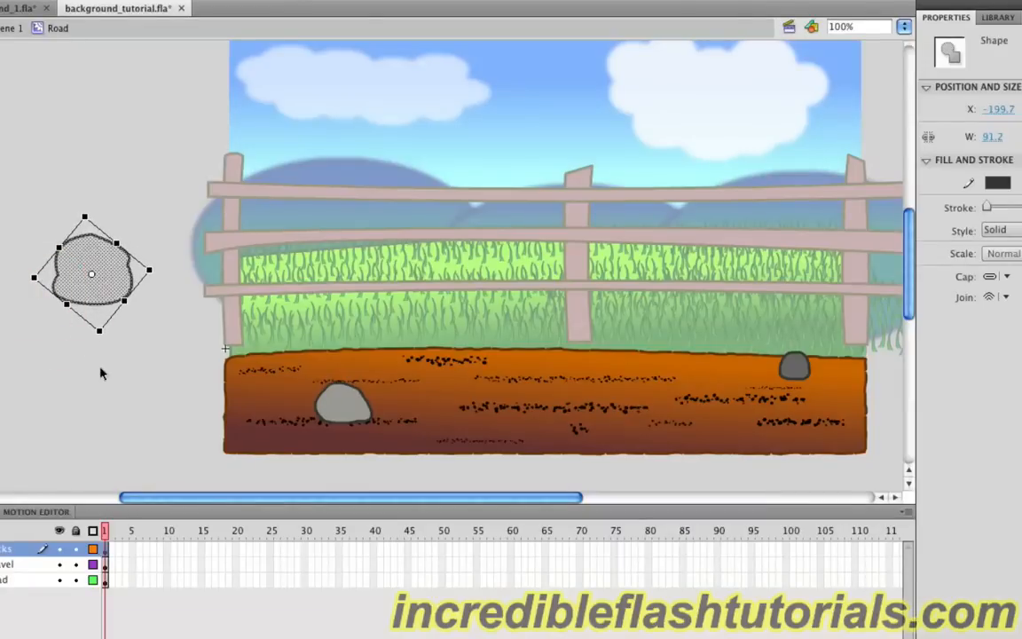
Scale the light gray rock down to about 41 pixels wide, place it at the middle of the road's upper edge, and return to Scene 1
mouse_move(149, 270)
mouse_down()
mouse_move(80, 276)
mouse_move(406, 351)
mouse_move(542, 369)
mouse_move(532, 359)
mouse_up()
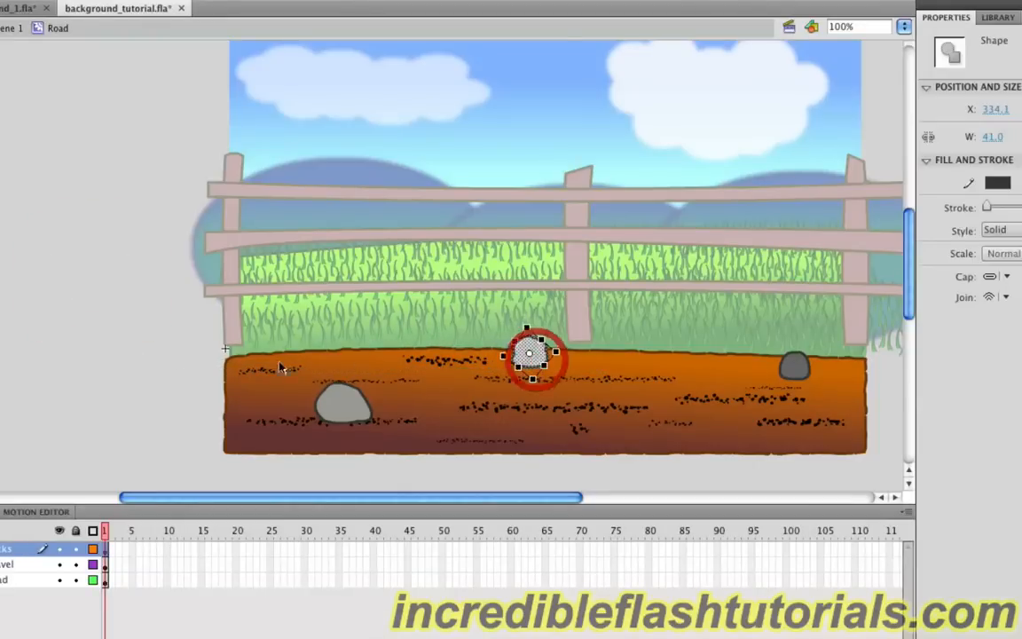
click(131, 326)
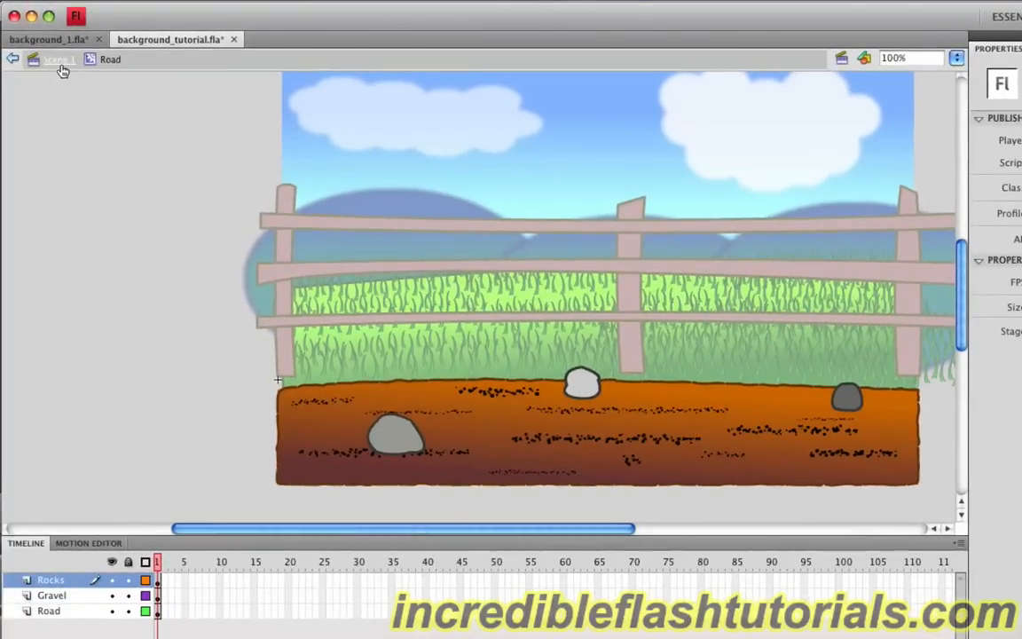
click(62, 69)
scroll(138, 184, up, 1)
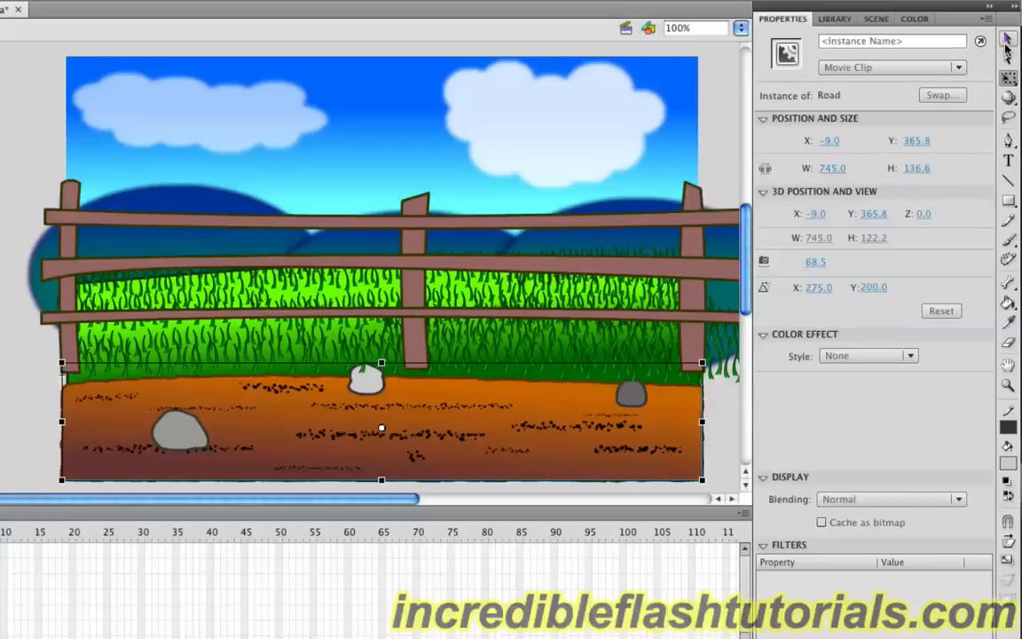
Move the Road layer above the GB 3 layer, directly beneath the Fence layer
click(1008, 41)
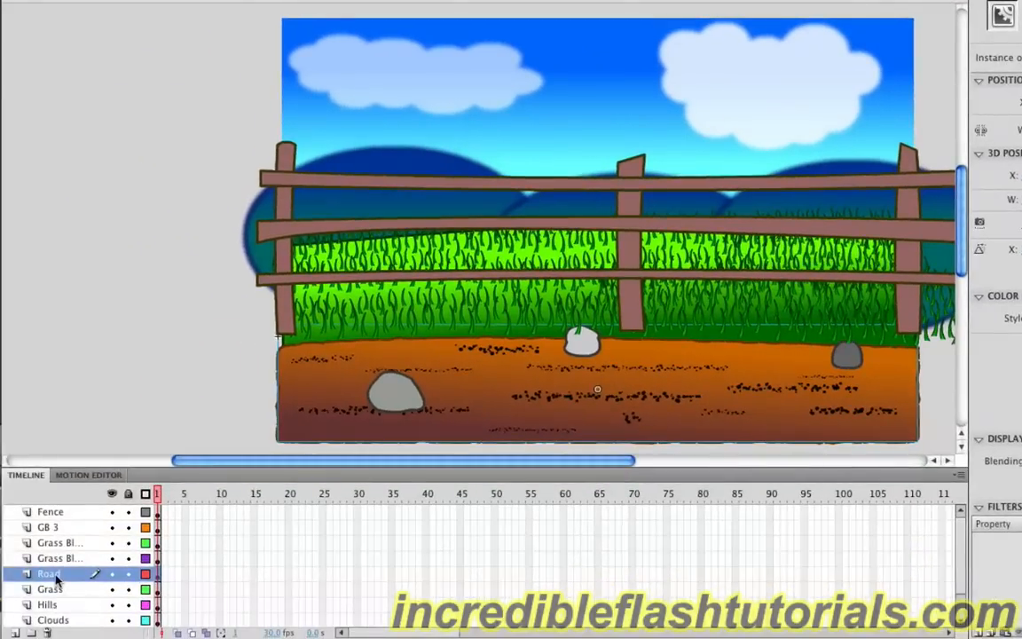
drag(55, 575, 59, 528)
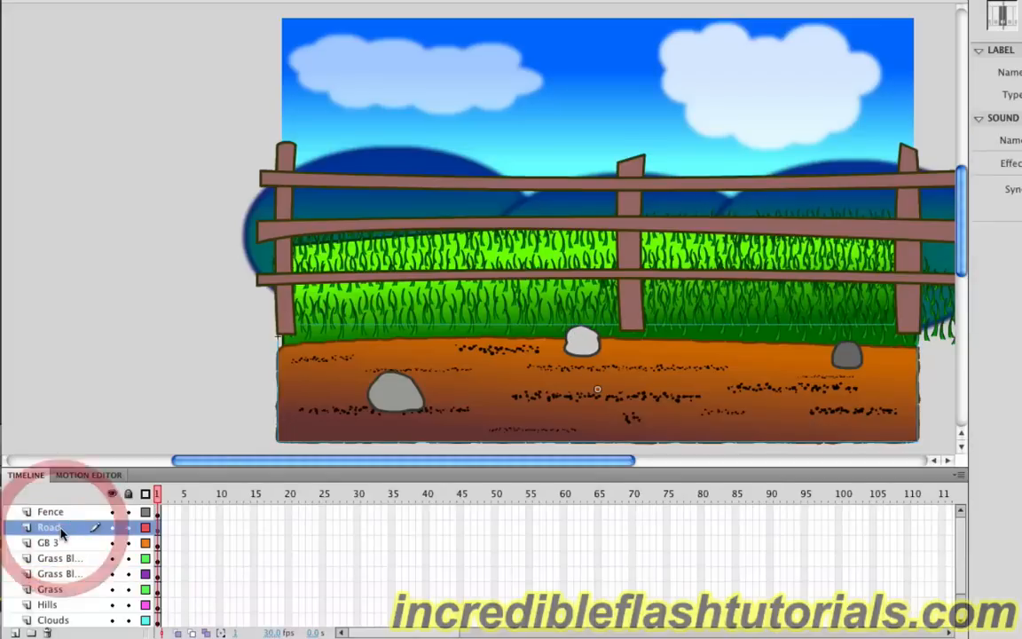
click(94, 315)
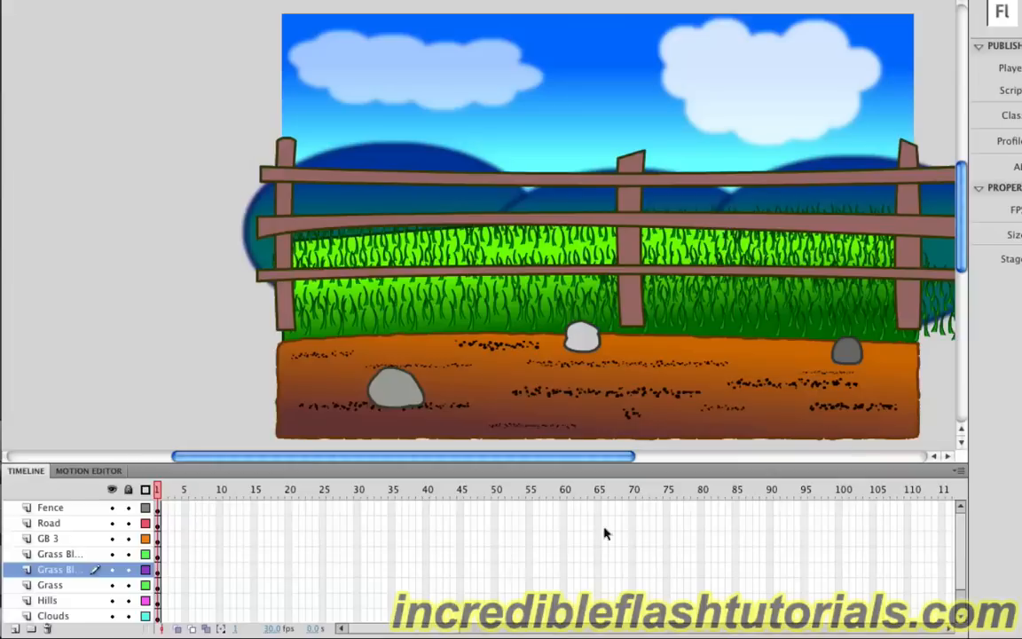
Apply a Blur filter with High quality to the grass blade clips on all three grass blade layers
click(159, 572)
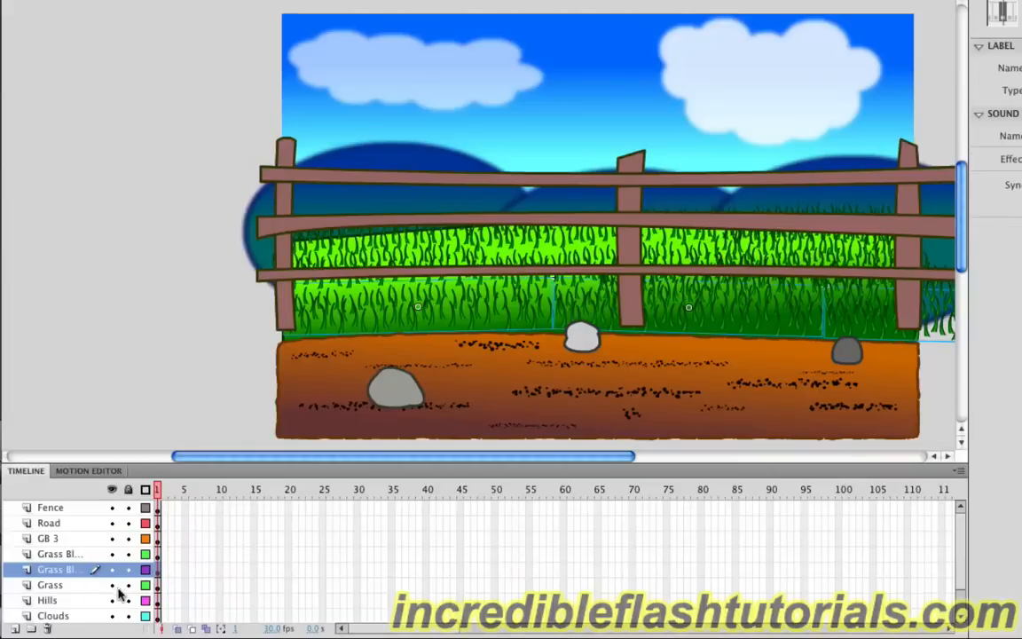
shift+click(158, 541)
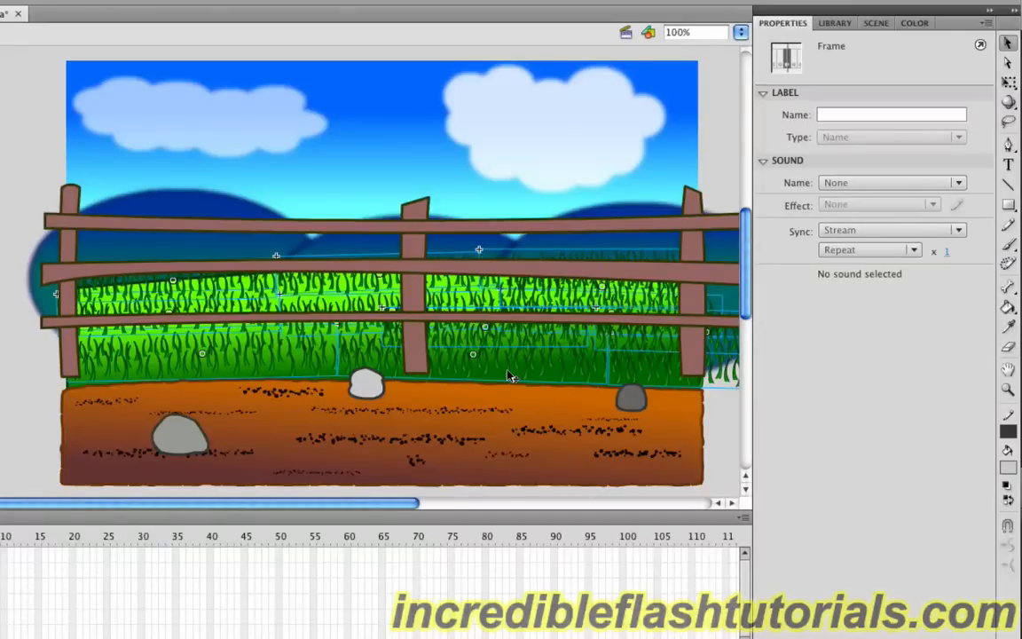
click(510, 375)
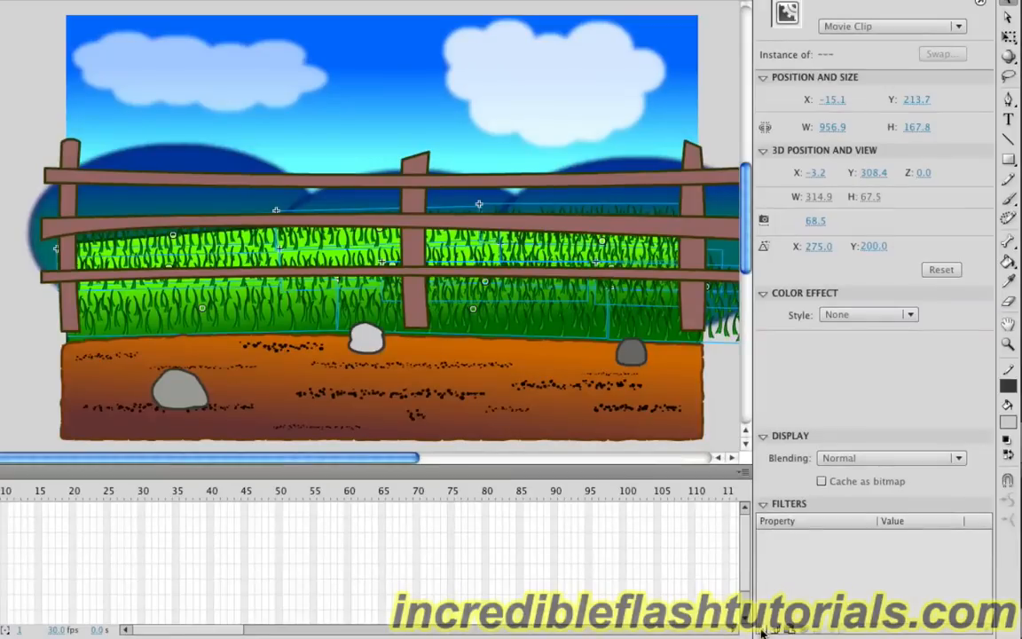
click(761, 631)
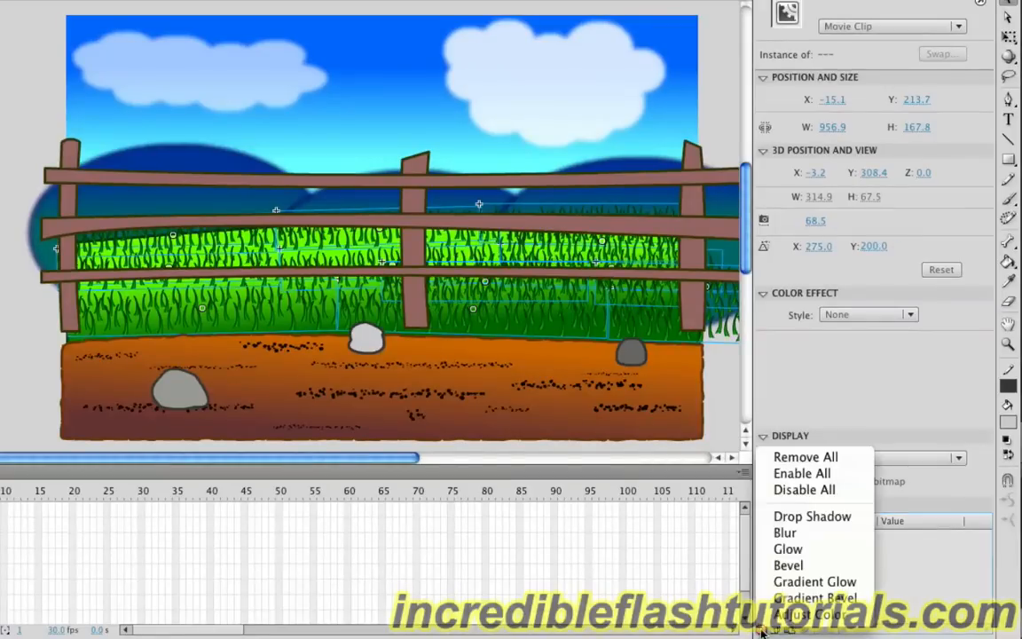
click(786, 533)
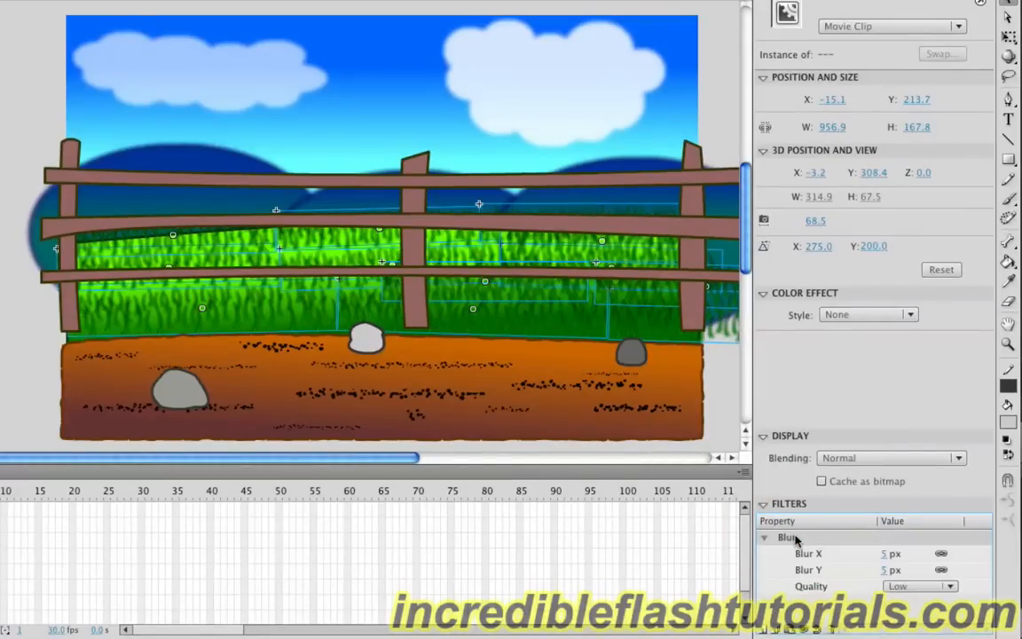
click(939, 588)
click(929, 582)
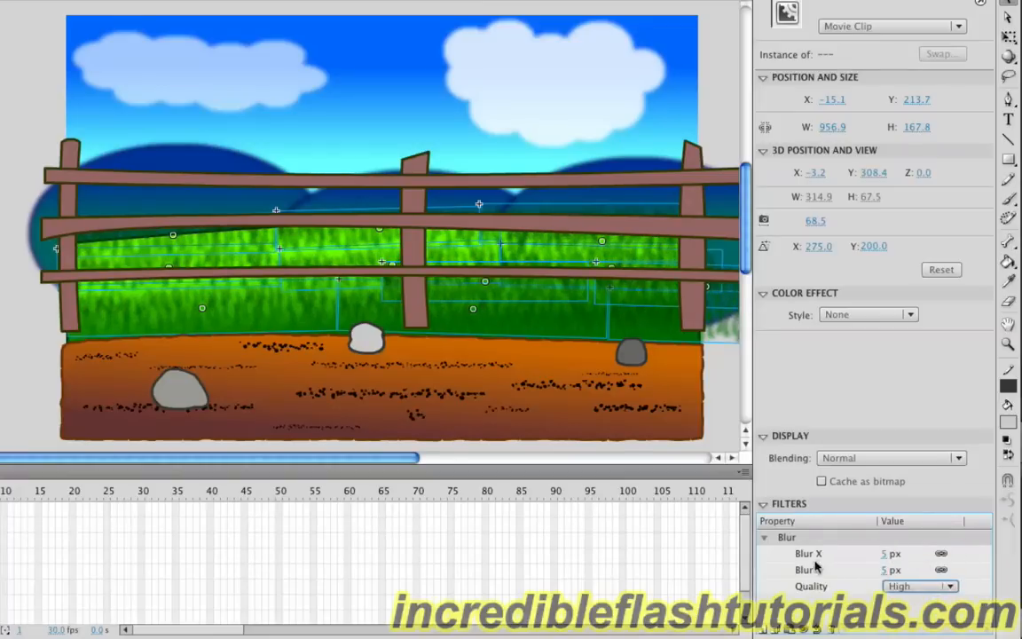
Set the grass blades' Blur X and Blur Y to 4 px and deselect them
click(889, 555)
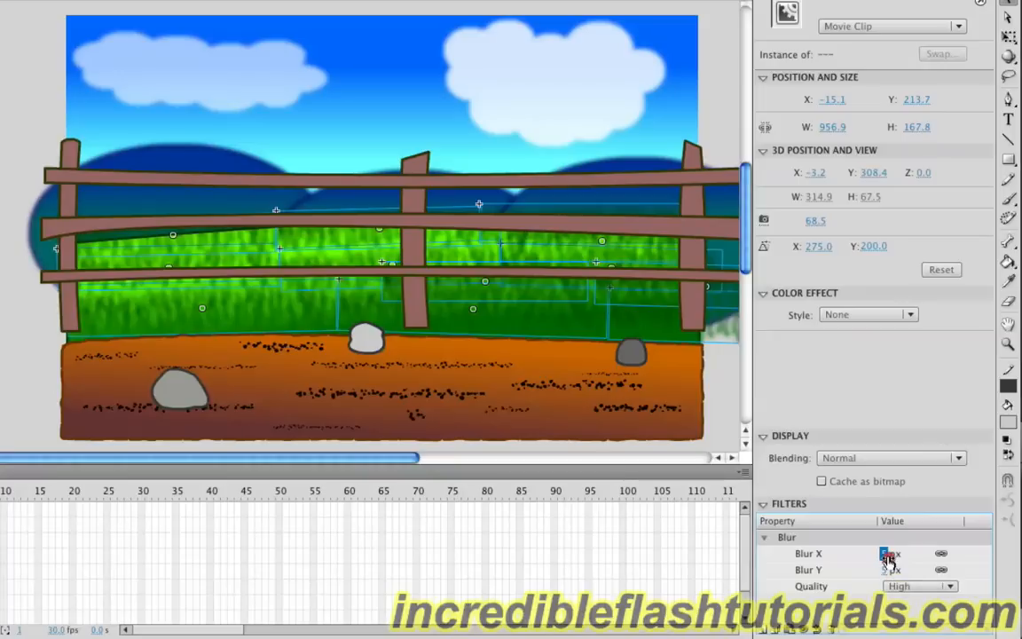
drag(888, 559, 885, 561)
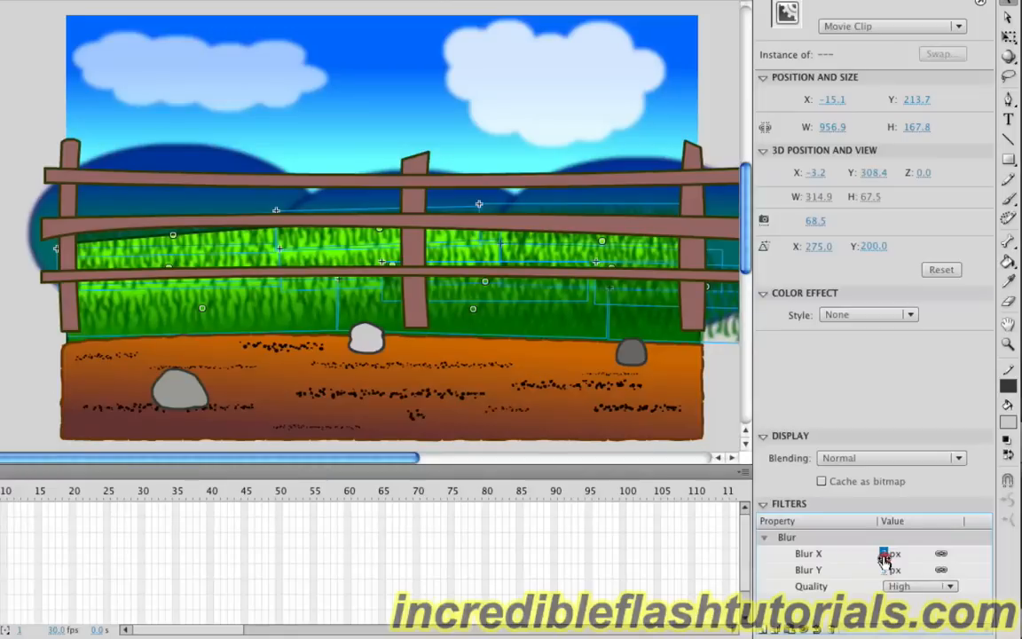
click(884, 556)
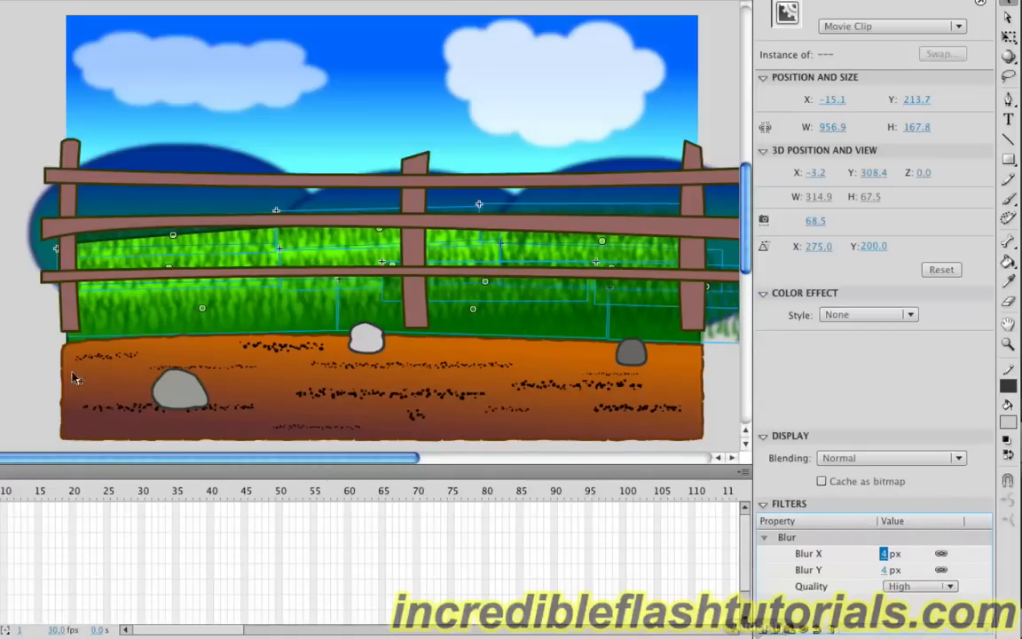
click(8, 355)
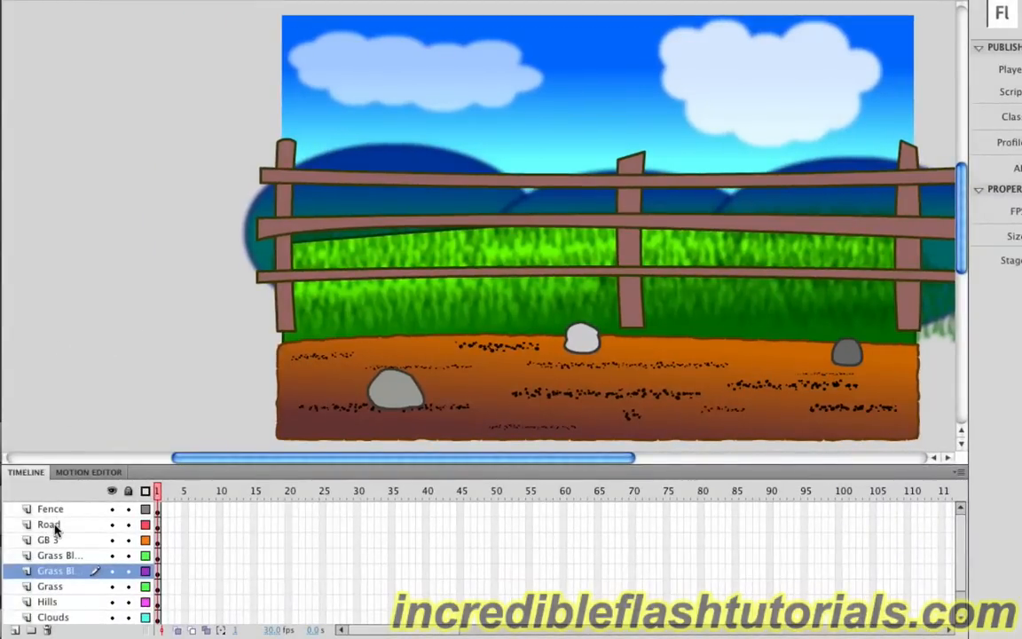
Add a new layer named Tree directly above the Road layer
click(52, 524)
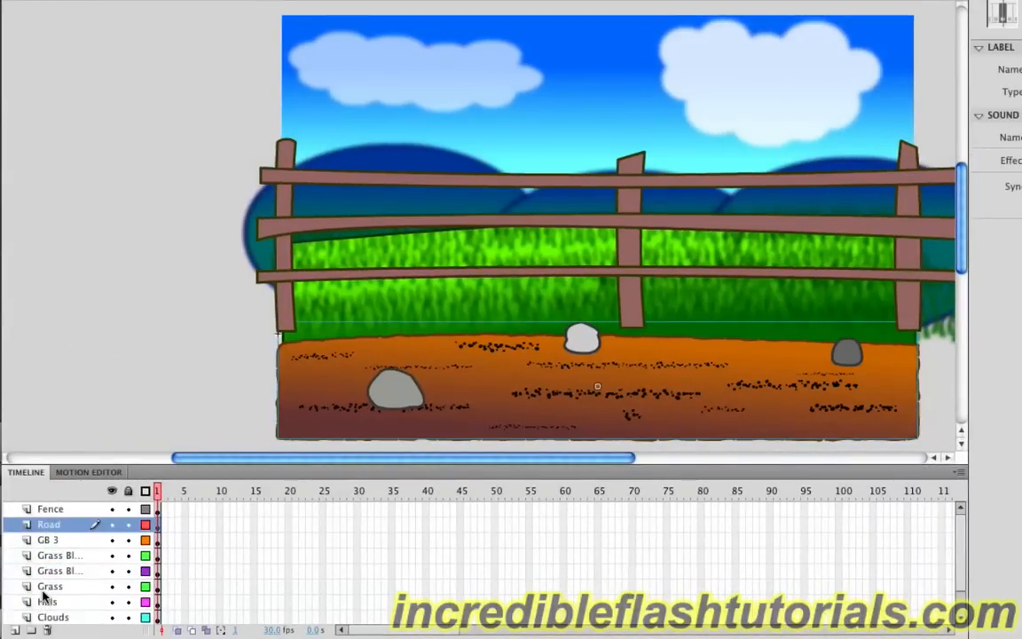
click(16, 631)
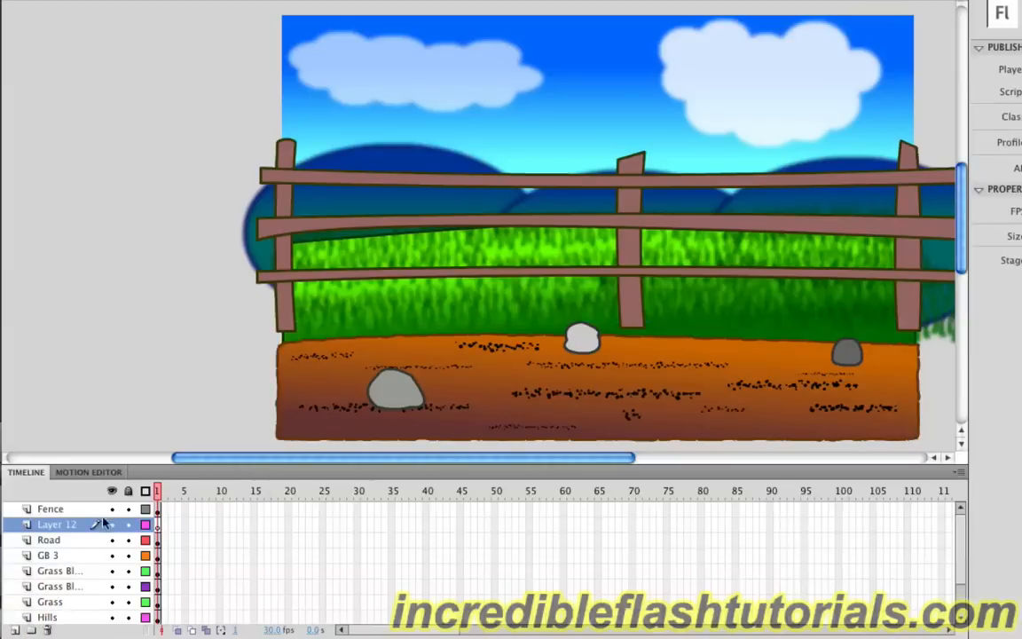
double_click(60, 527)
text(Tree)
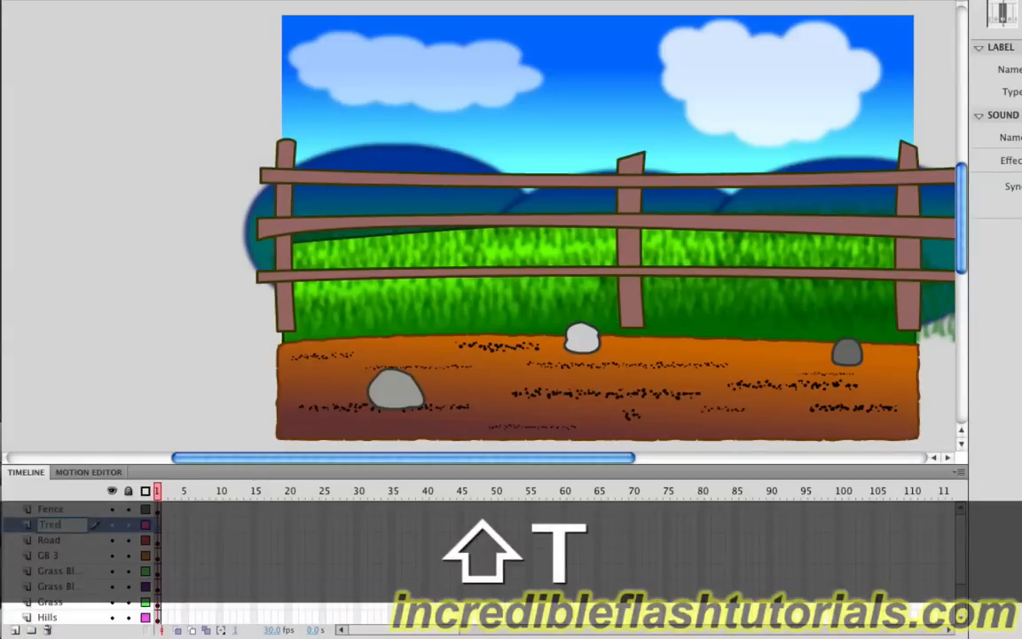
key(Return)
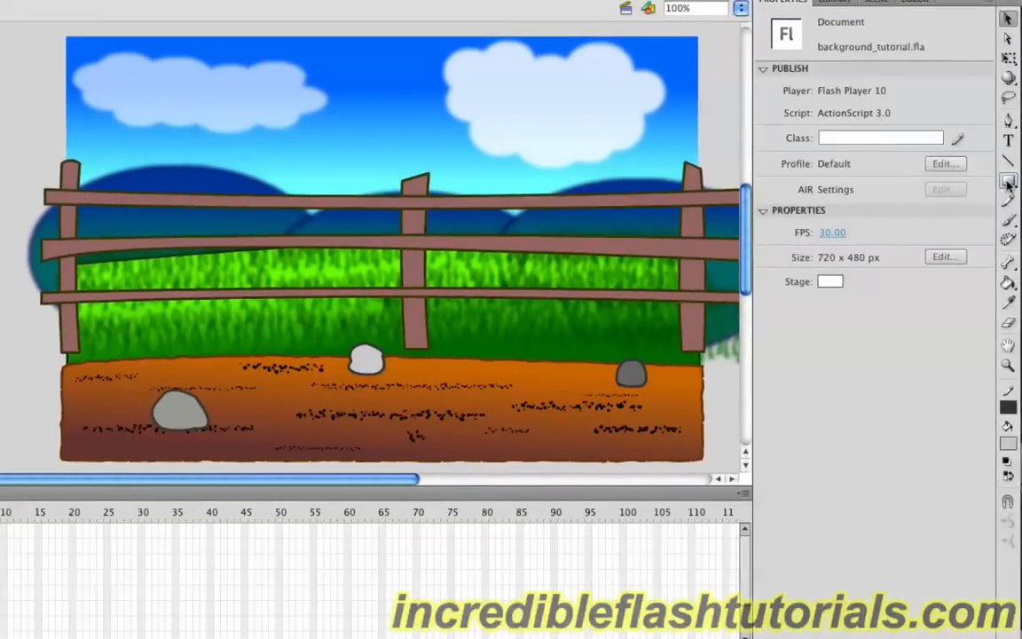
Draw a tall, narrow rectangle with a dark olive stroke and #CC3300 fill beside the scene as the tree trunk
click(1008, 182)
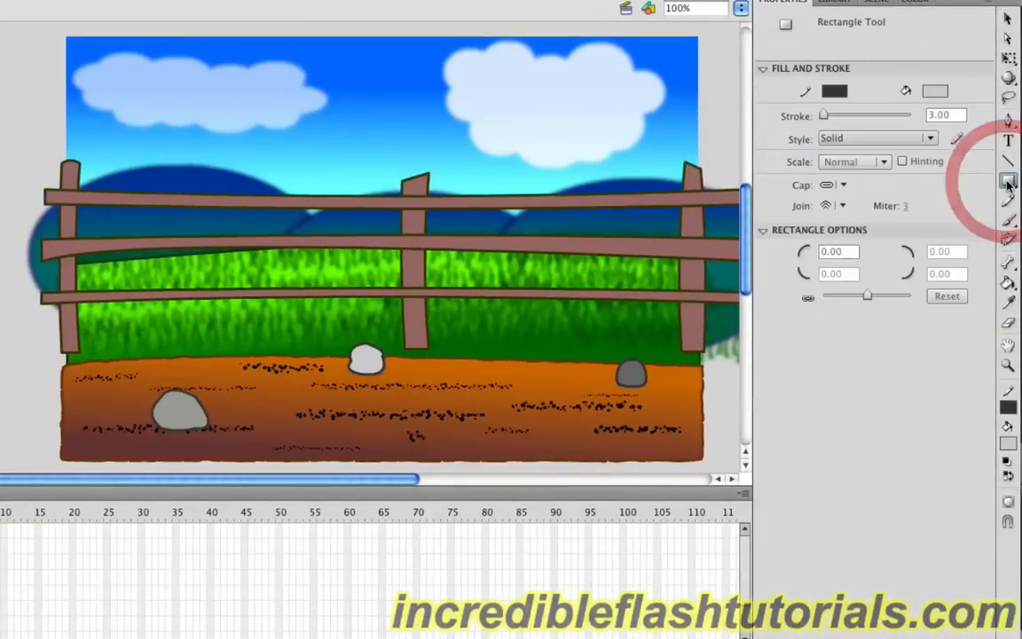
click(837, 93)
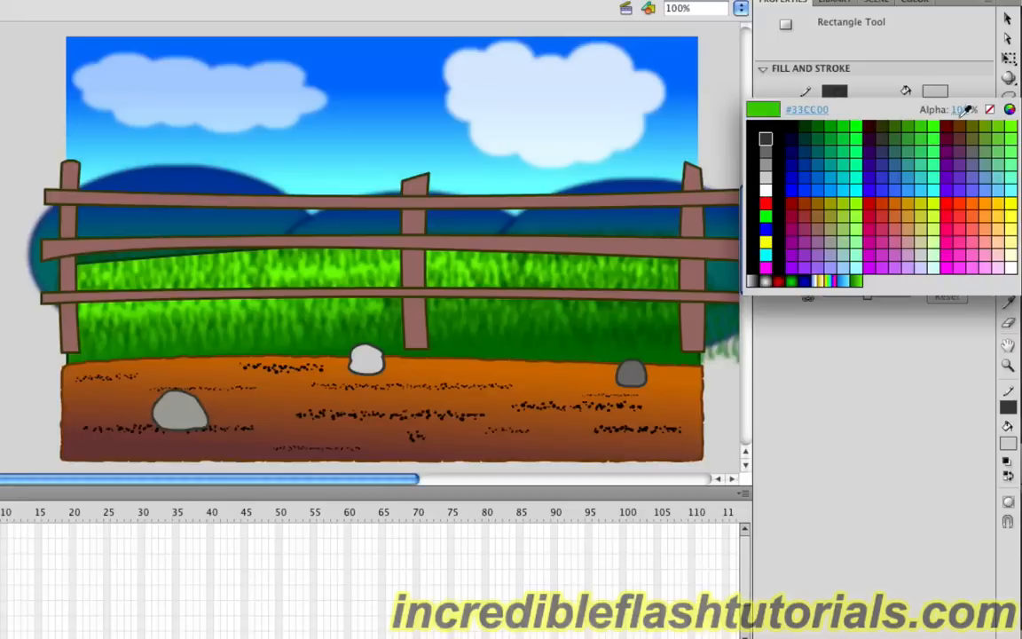
click(879, 126)
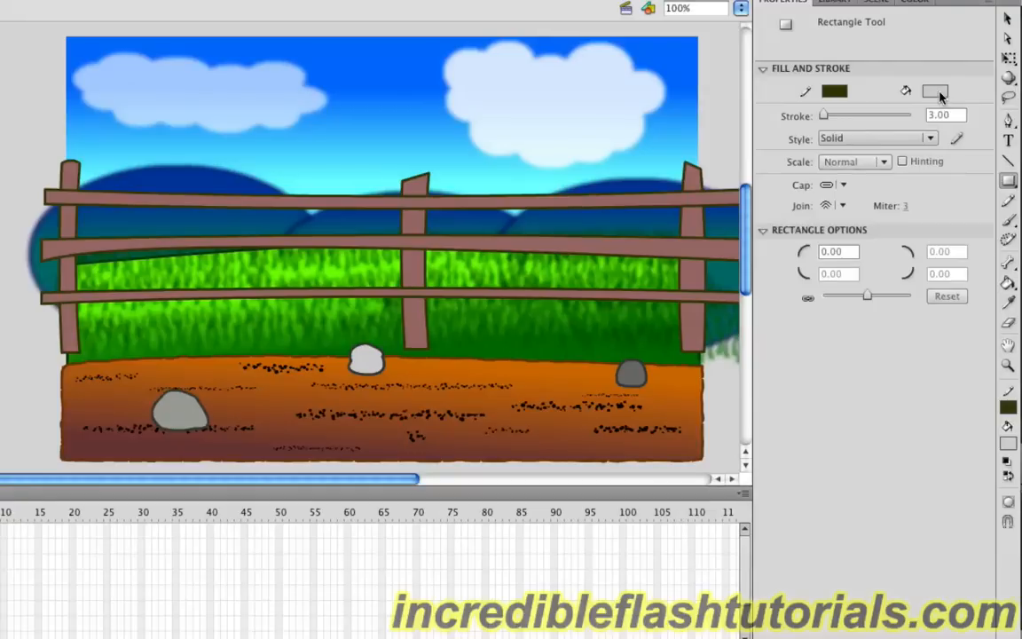
click(937, 92)
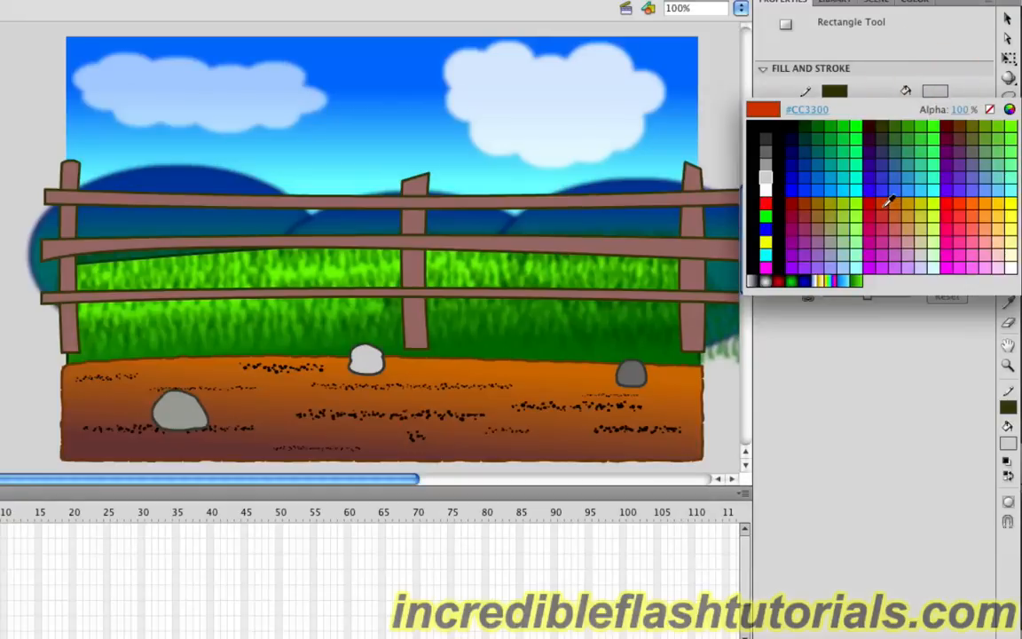
click(817, 210)
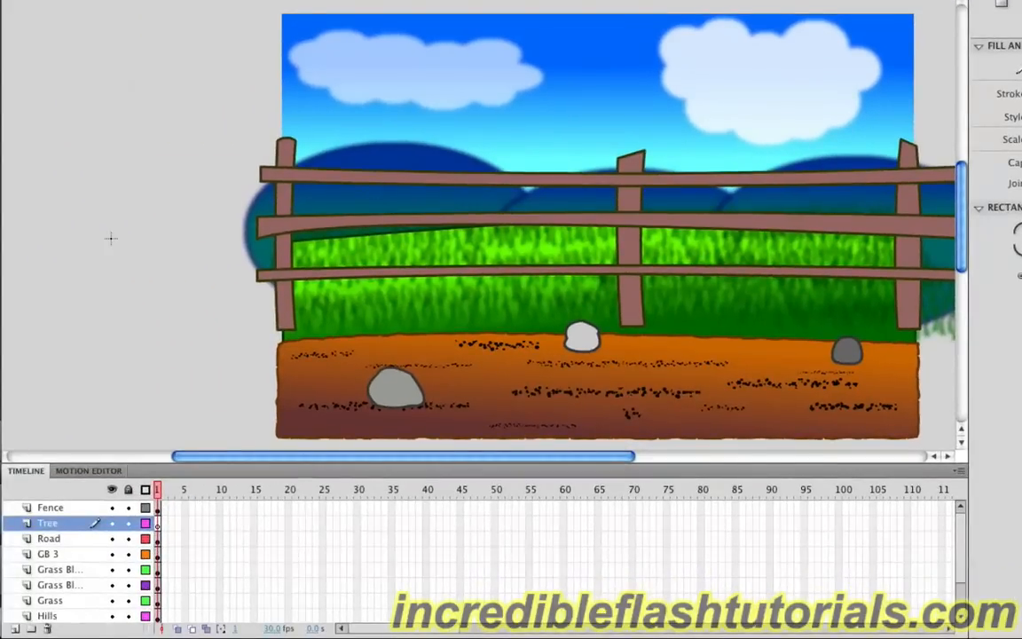
drag(114, 109, 148, 285)
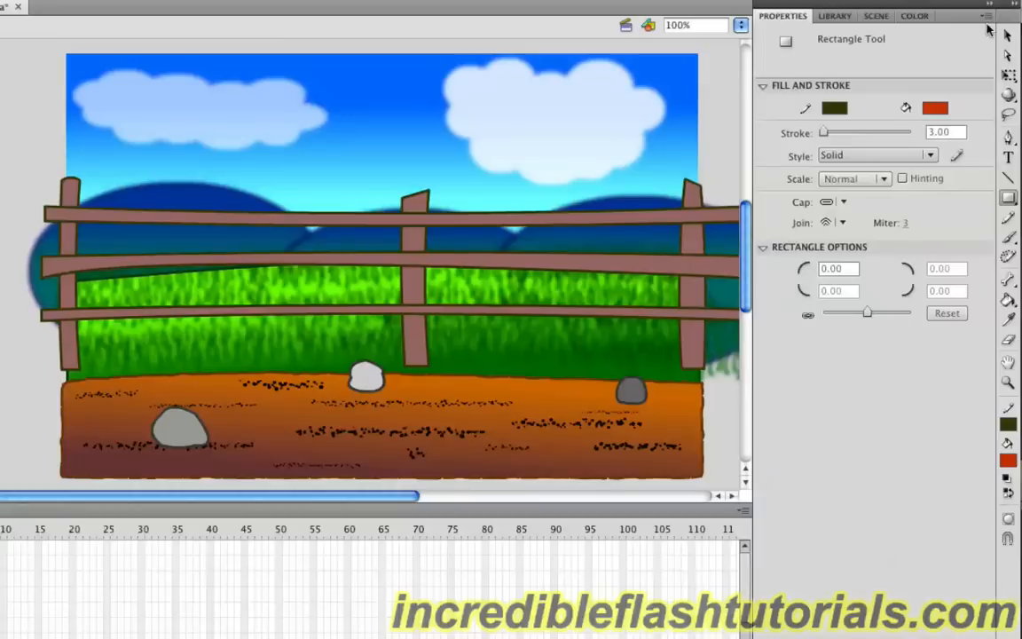
Shape the rectangle into a trunk by narrowing its top, bowing its sides outward and curving its bottom edge upward
click(1007, 35)
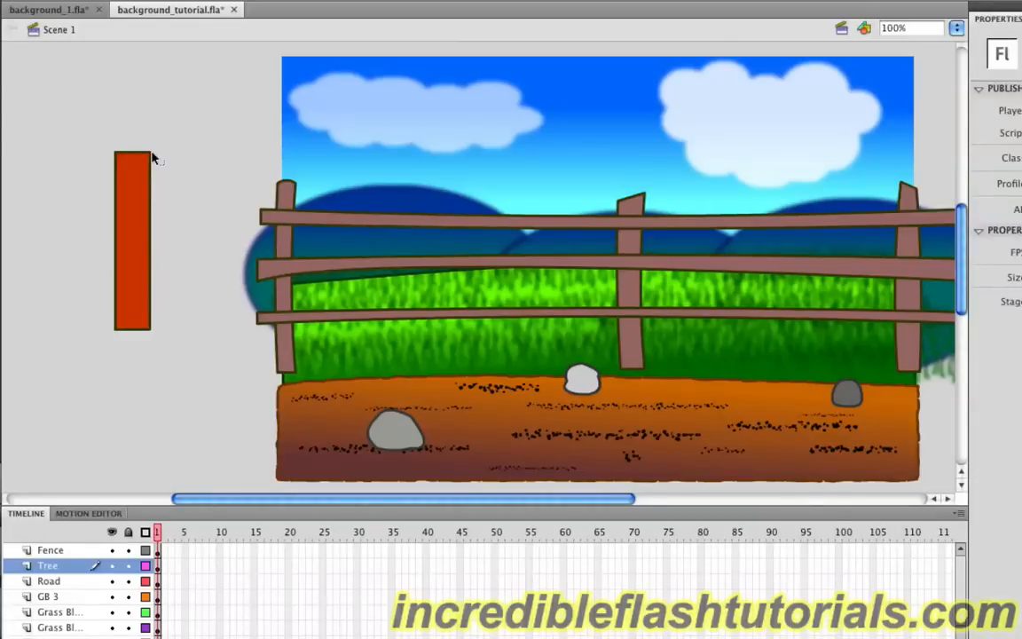
drag(153, 158, 124, 153)
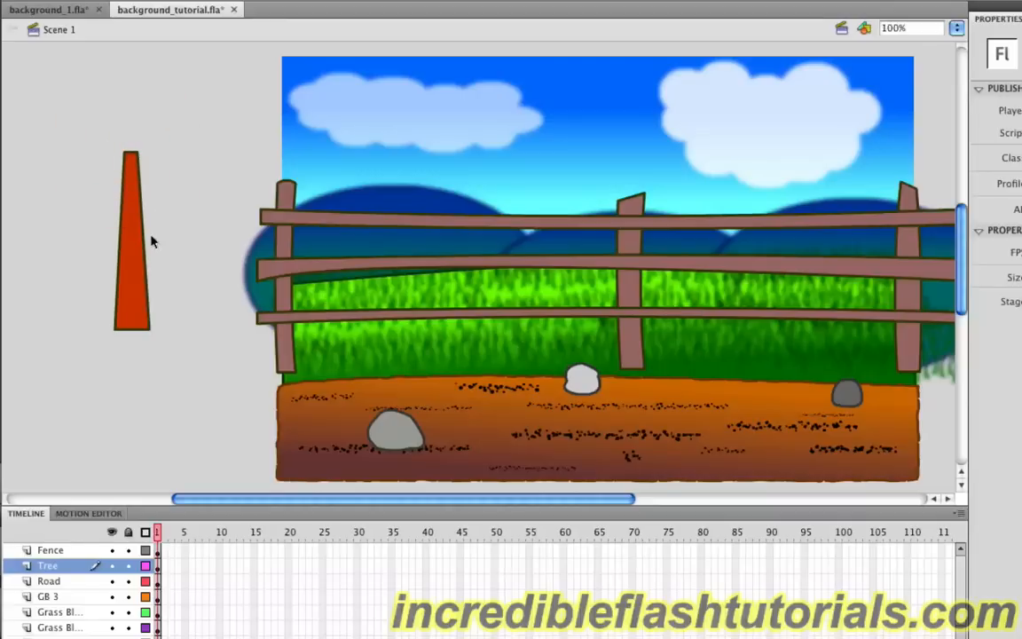
drag(146, 236, 112, 236)
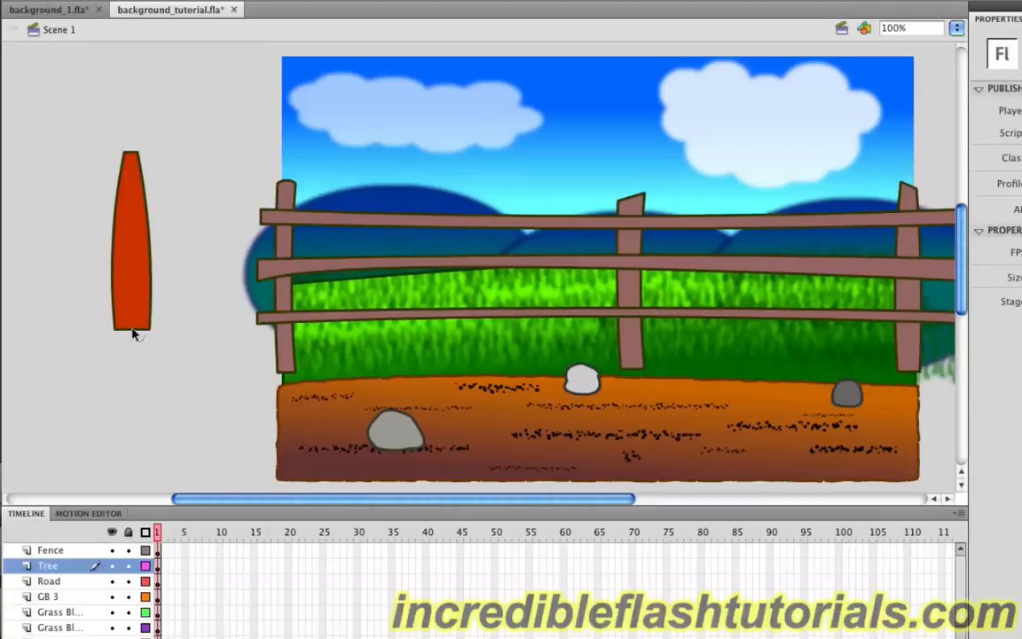
drag(132, 321, 132, 312)
Convert the trunk shape into a movie clip symbol named Tree and open it for editing
scroll(210, 324, up, 5)
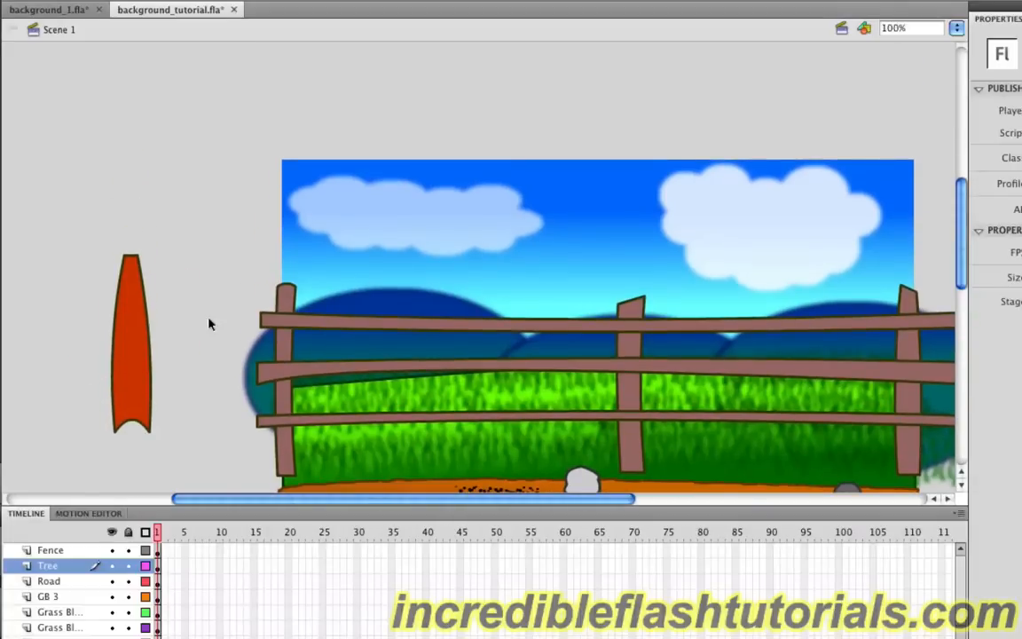
drag(245, 498, 185, 507)
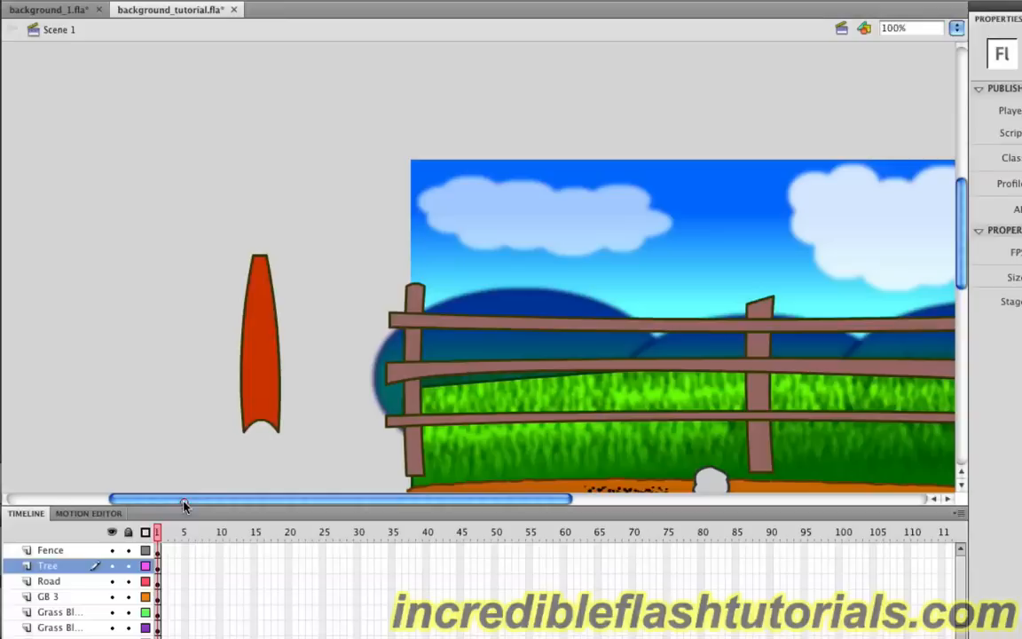
click(160, 572)
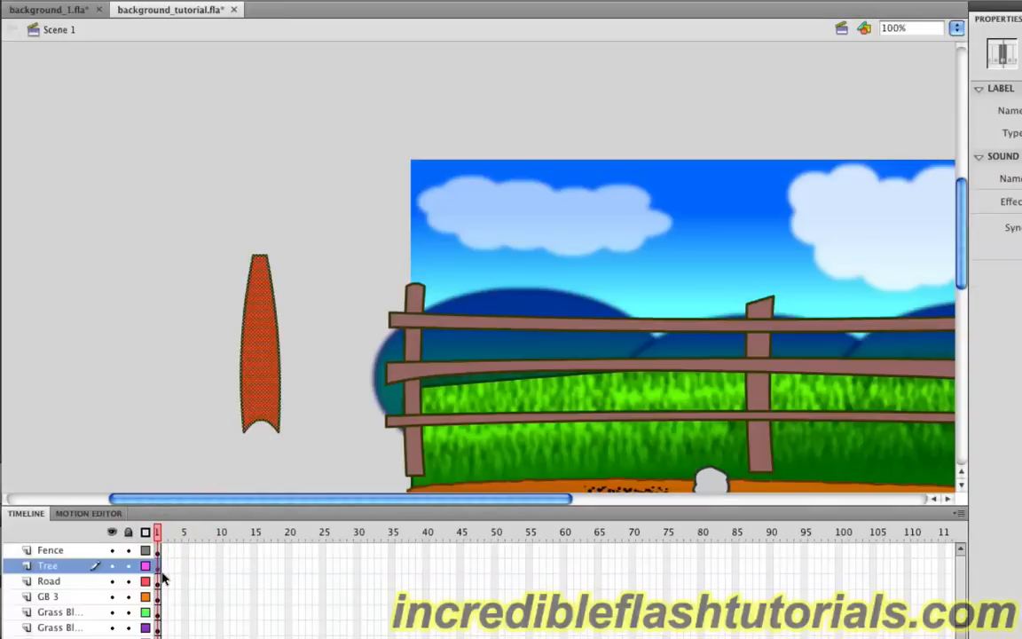
key(F8)
text(Tree)
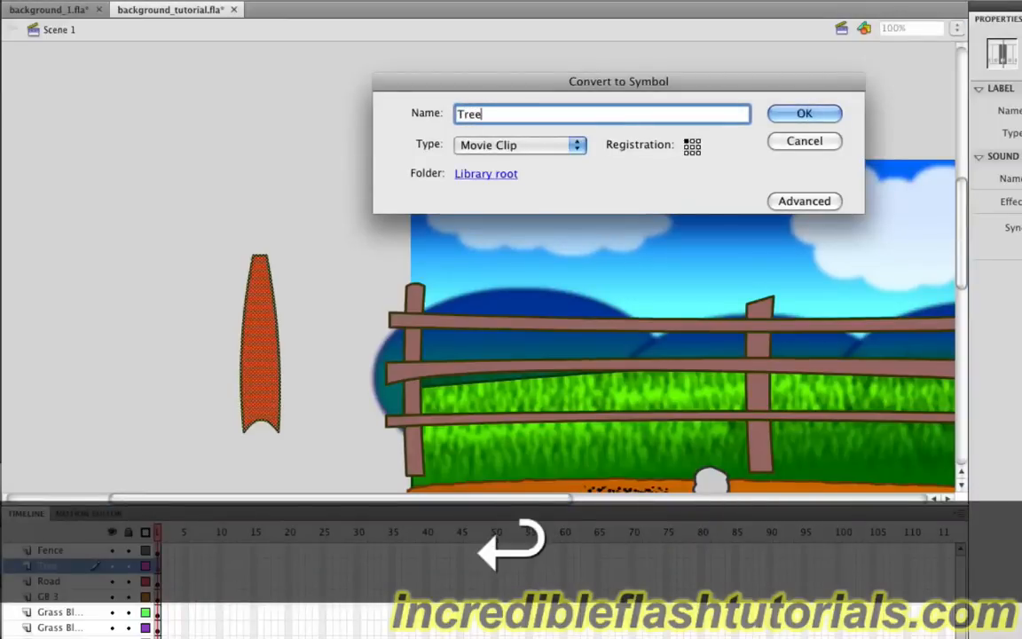
key(Return)
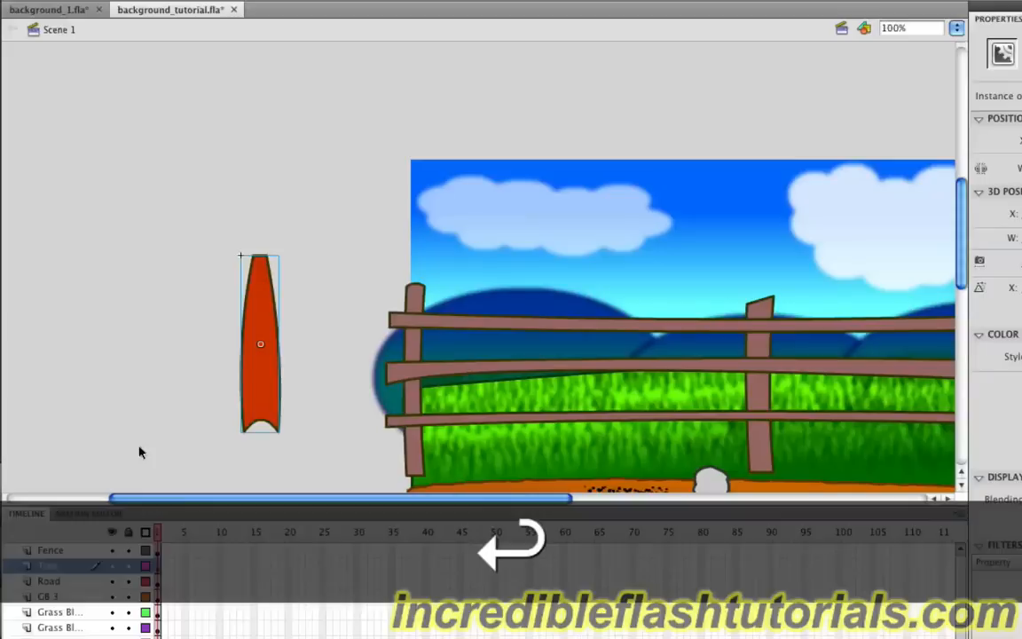
double_click(252, 397)
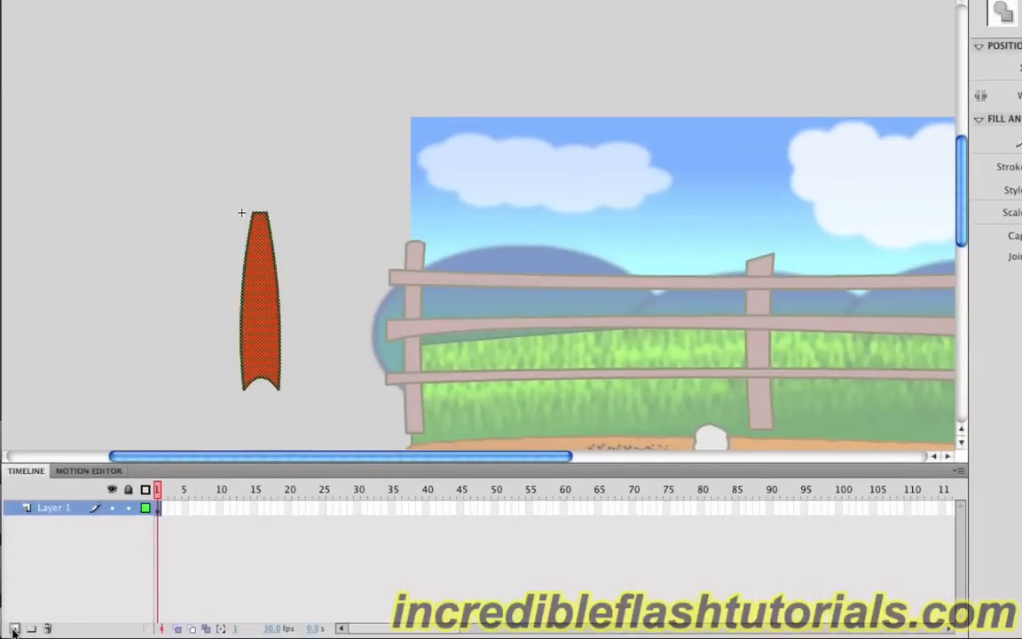
Add a layer above the trunk's layer, naming the trunk's layer Trunk and the new one Top
click(14, 628)
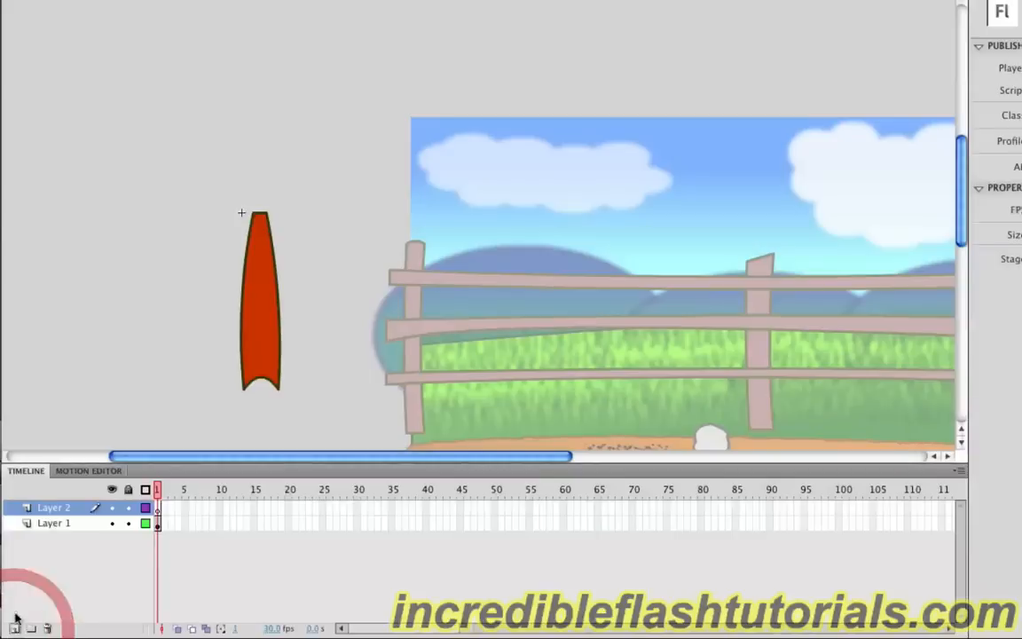
click(55, 523)
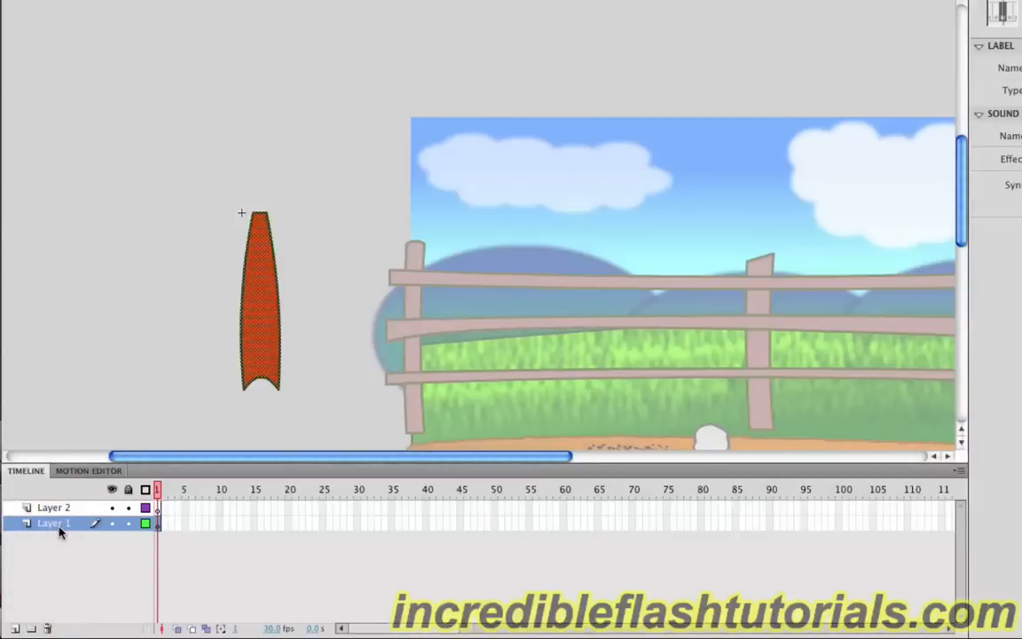
double_click(55, 523)
text(Trunk)
key(Return)
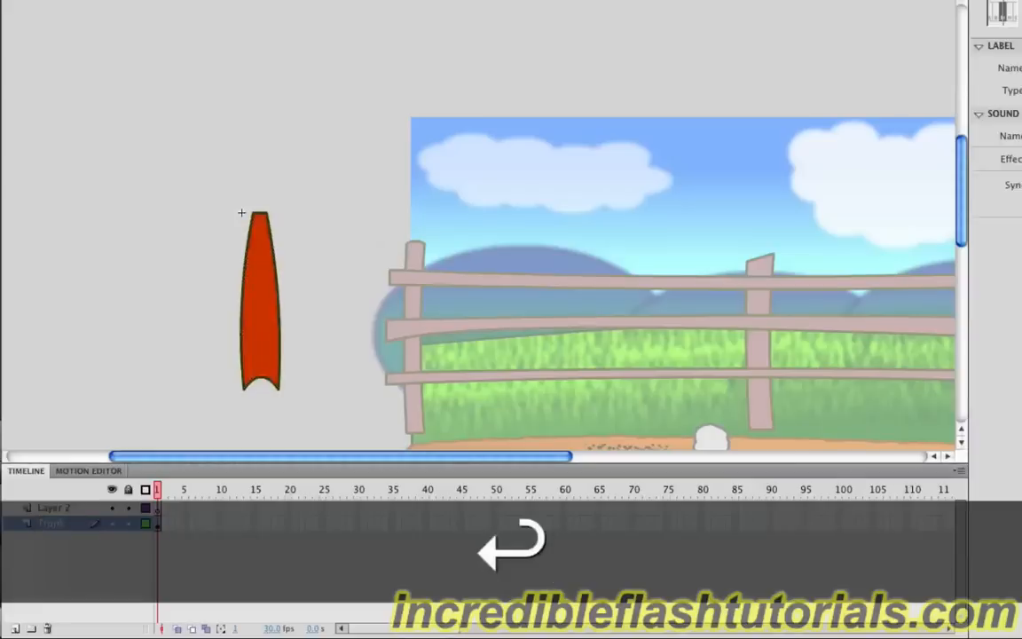
click(59, 510)
double_click(55, 508)
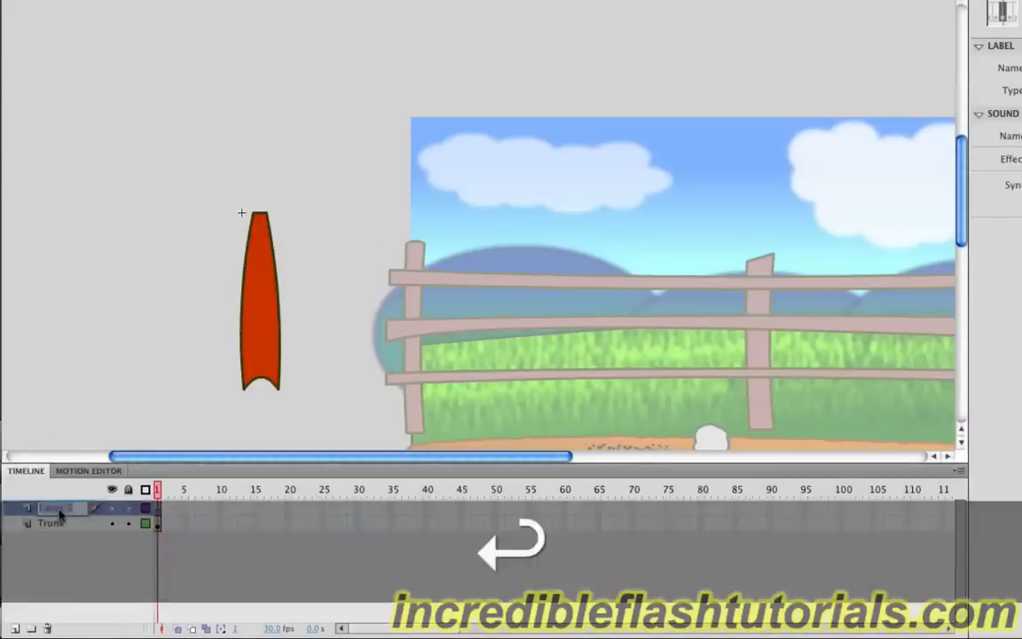
text(Top)
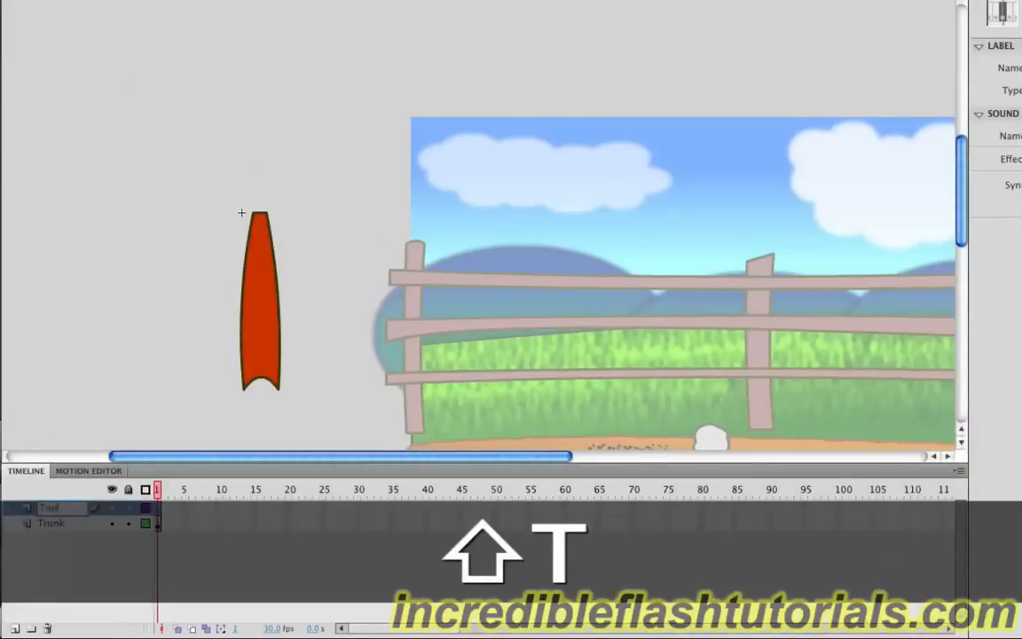
key(Return)
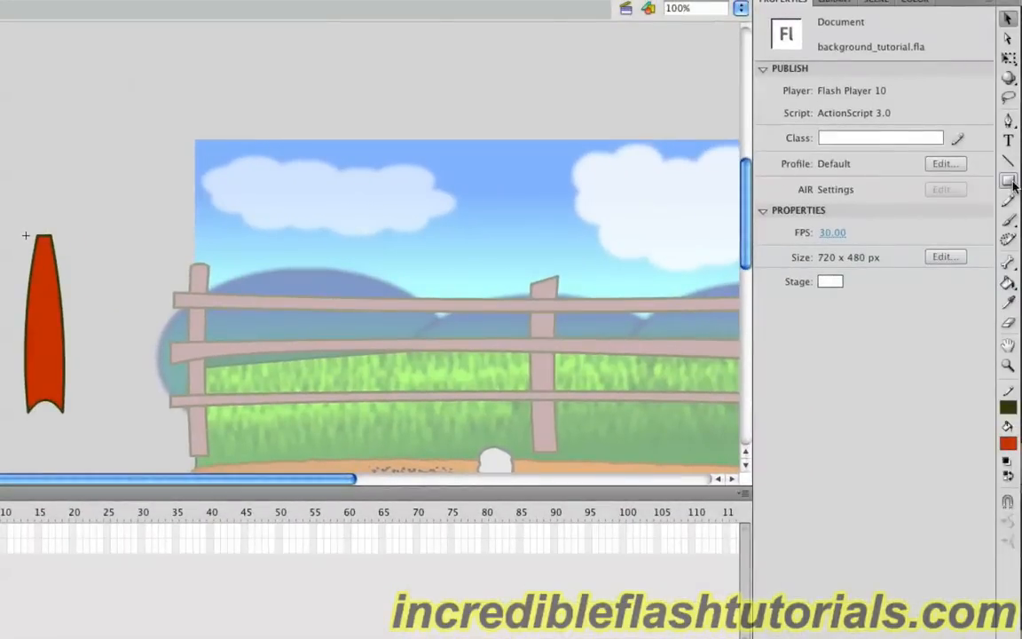
Set up the Oval tool with a very dark green stroke and a #009933 green fill
click(1012, 181)
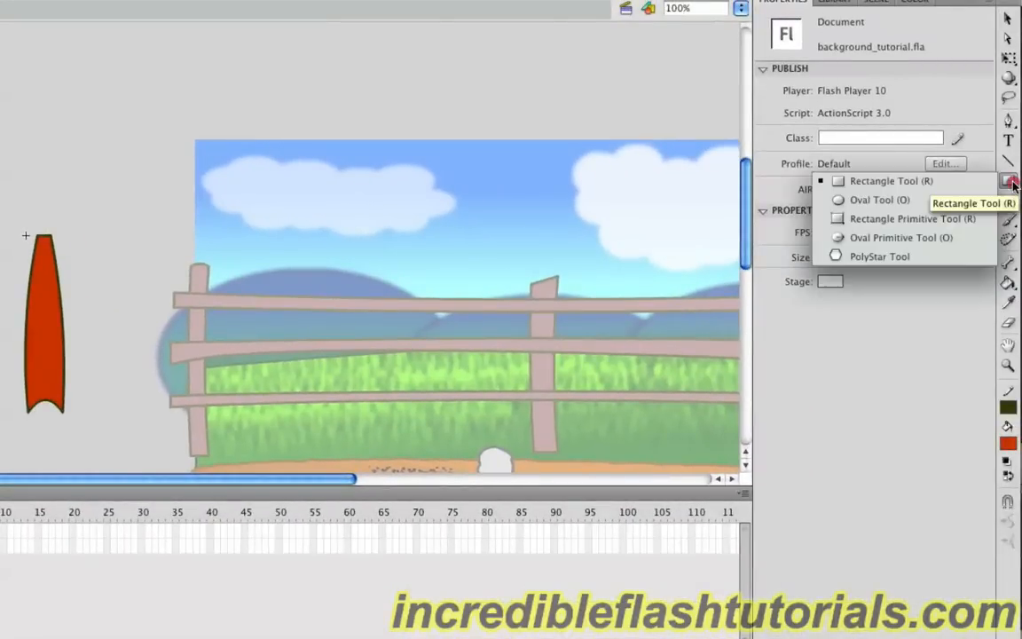
click(876, 200)
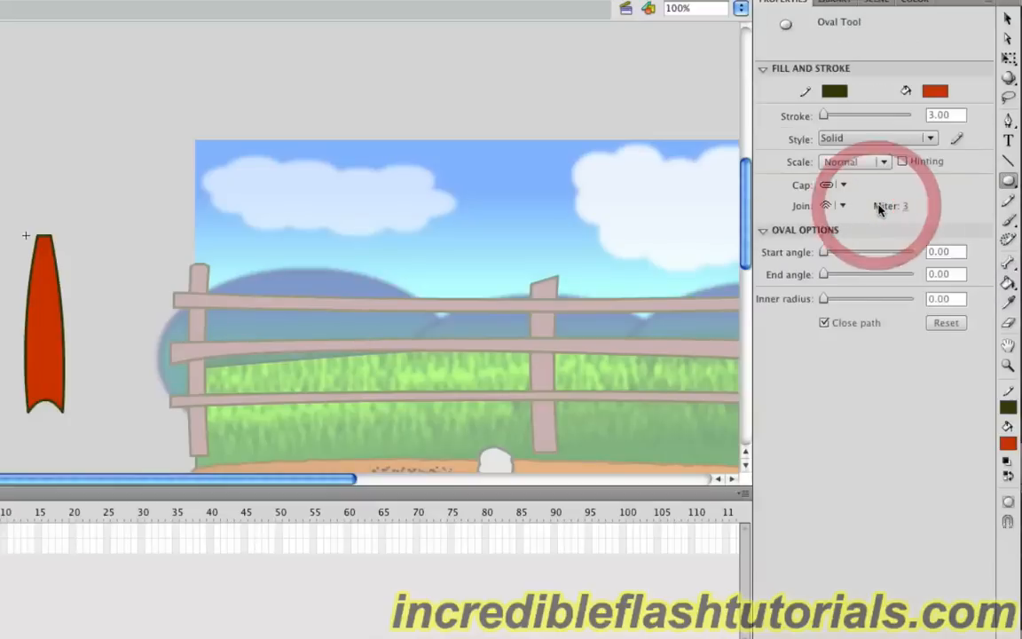
click(838, 94)
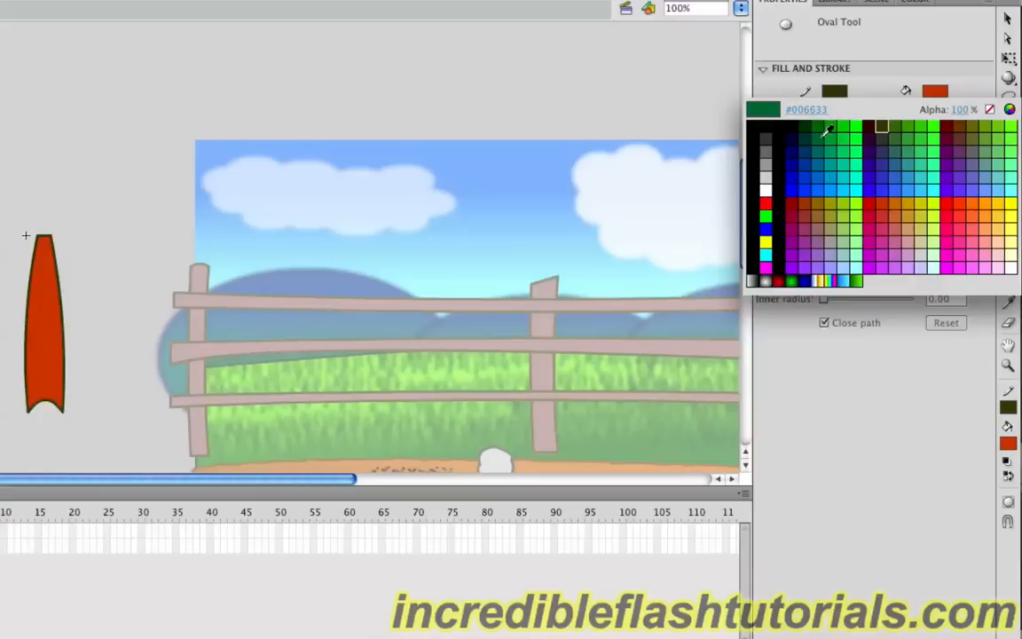
click(810, 136)
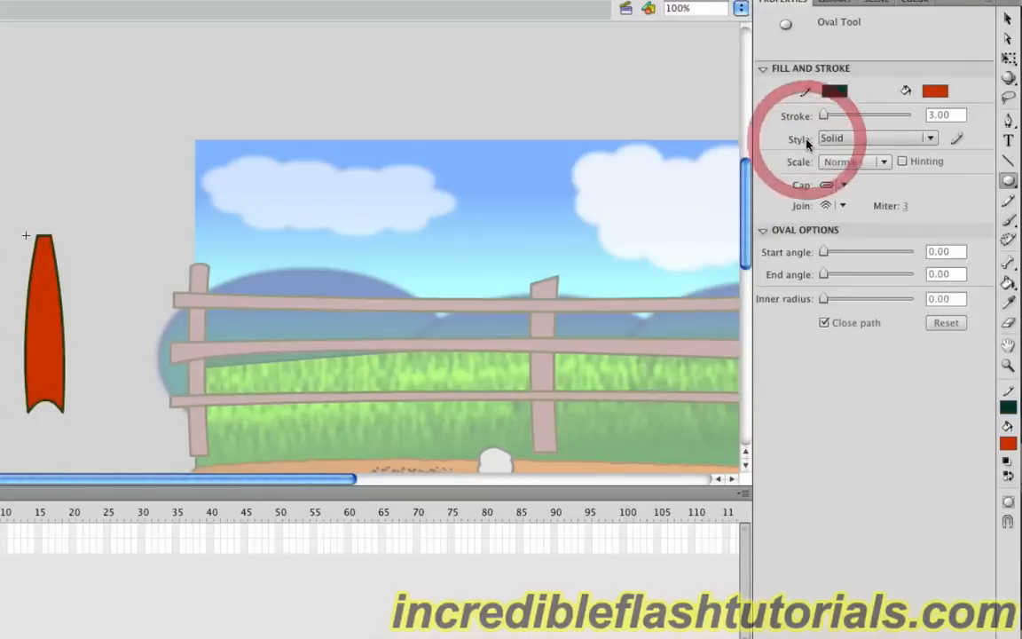
click(935, 91)
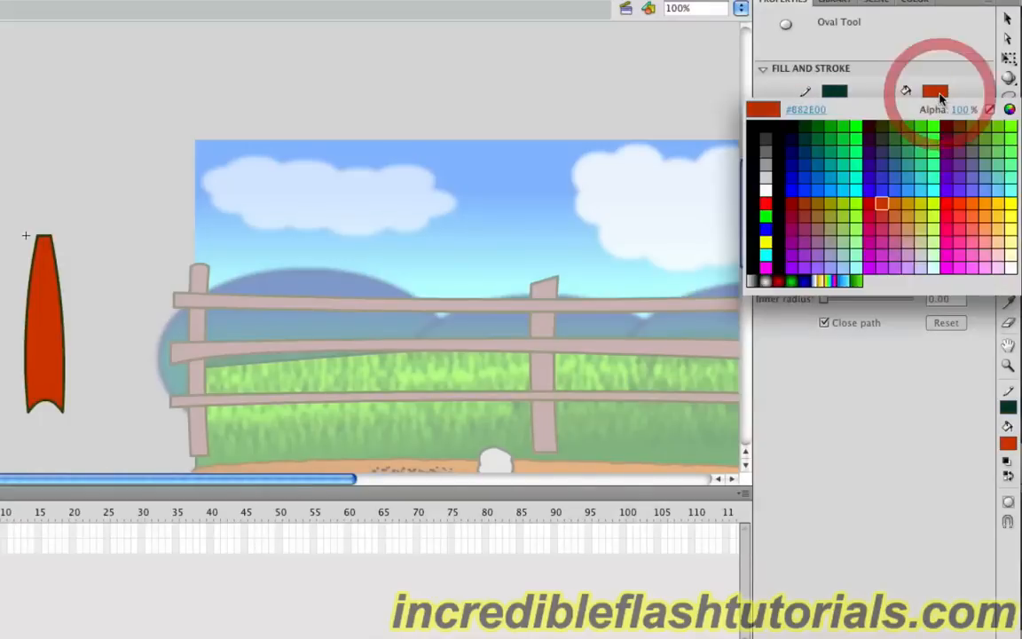
click(834, 139)
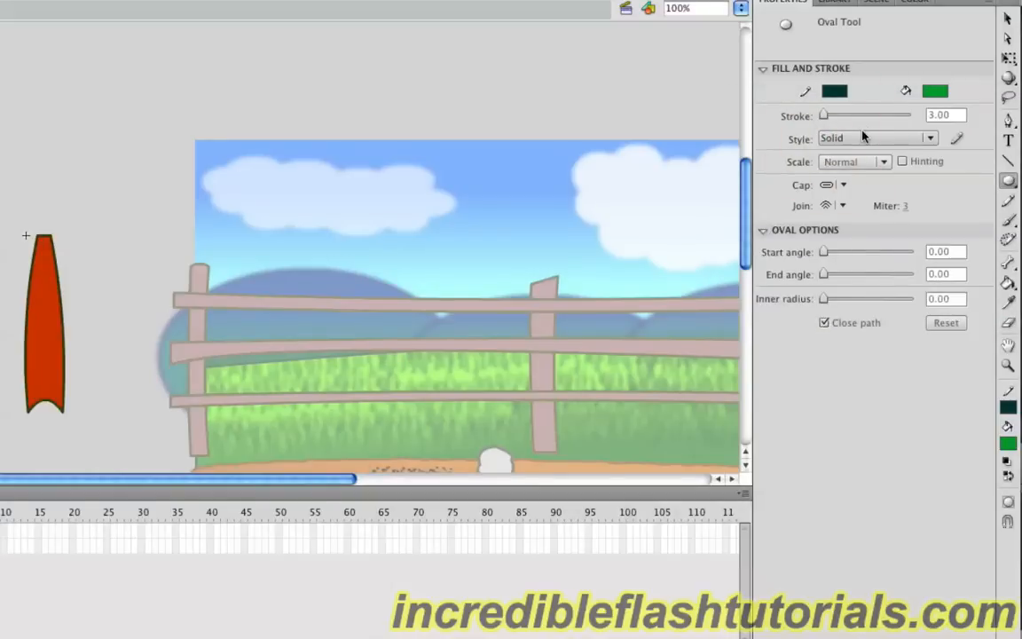
Draw a ring of overlapping ovals above the trunk as foliage and fill the gap in its centre with the same green
scroll(344, 278, up, 3)
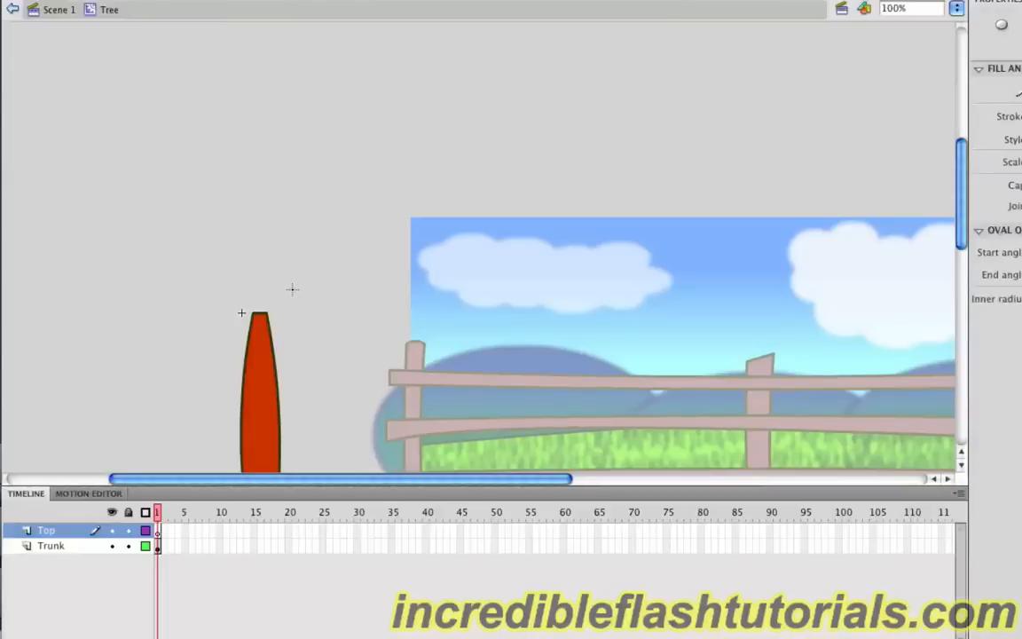
drag(256, 291, 319, 346)
drag(271, 237, 349, 314)
drag(261, 170, 362, 267)
drag(215, 125, 336, 219)
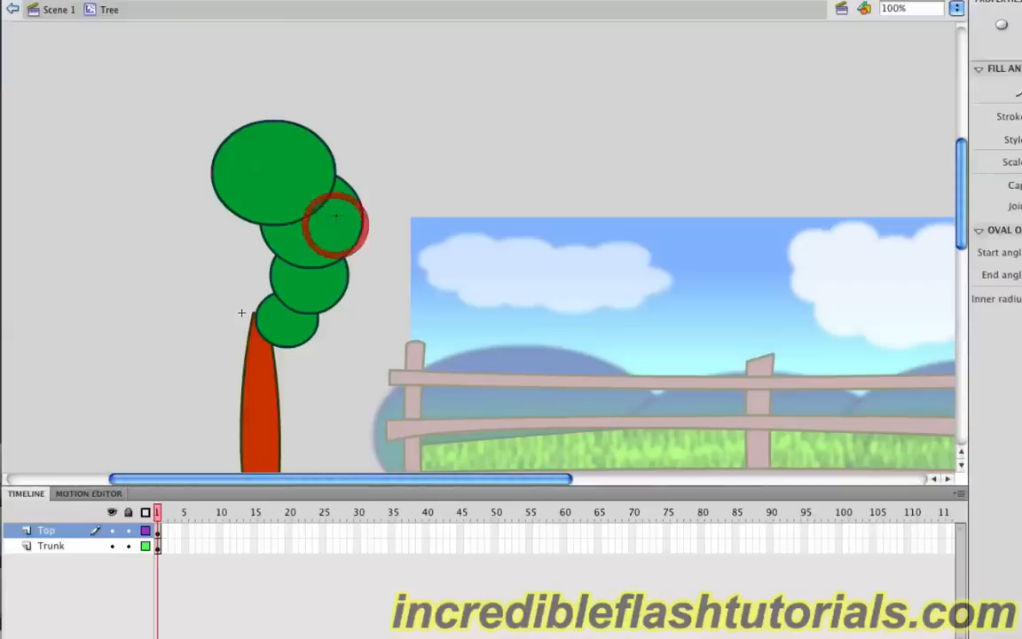
drag(121, 141, 253, 248)
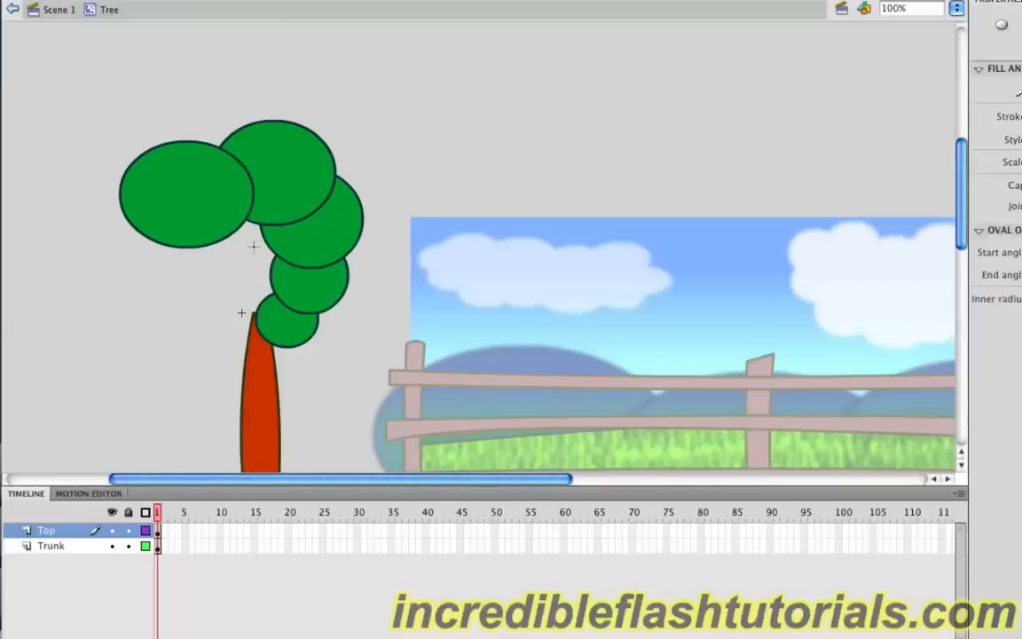
key(super+z)
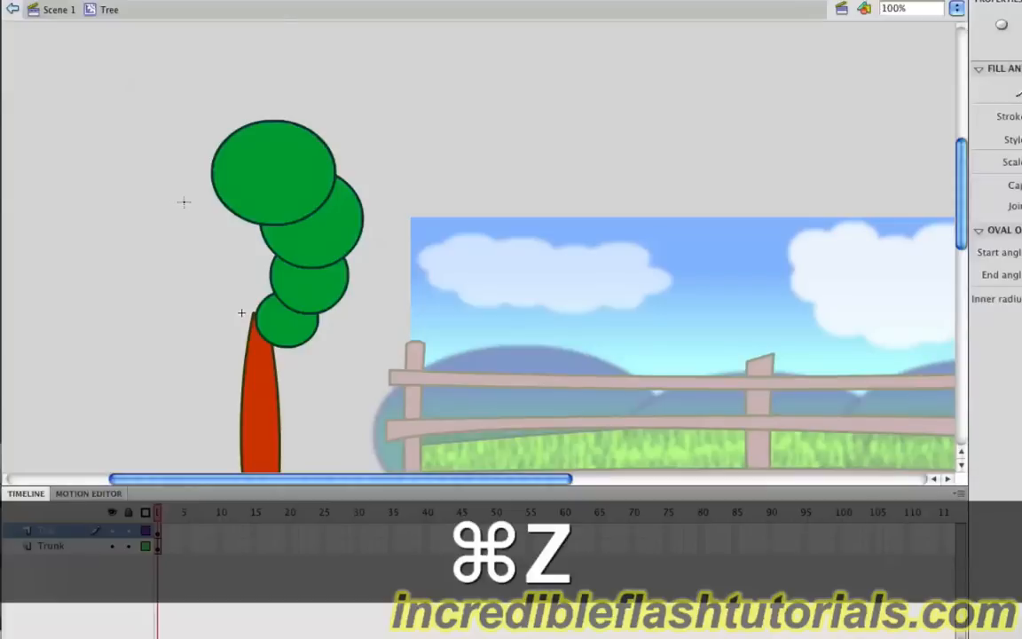
drag(149, 168, 258, 251)
drag(131, 220, 229, 292)
drag(174, 271, 282, 341)
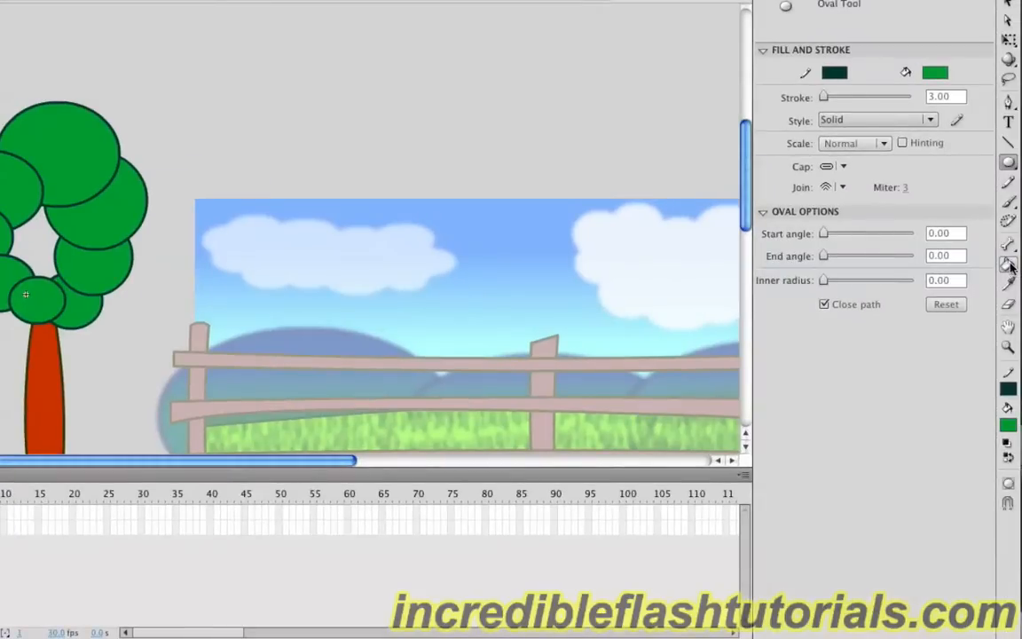
click(1010, 264)
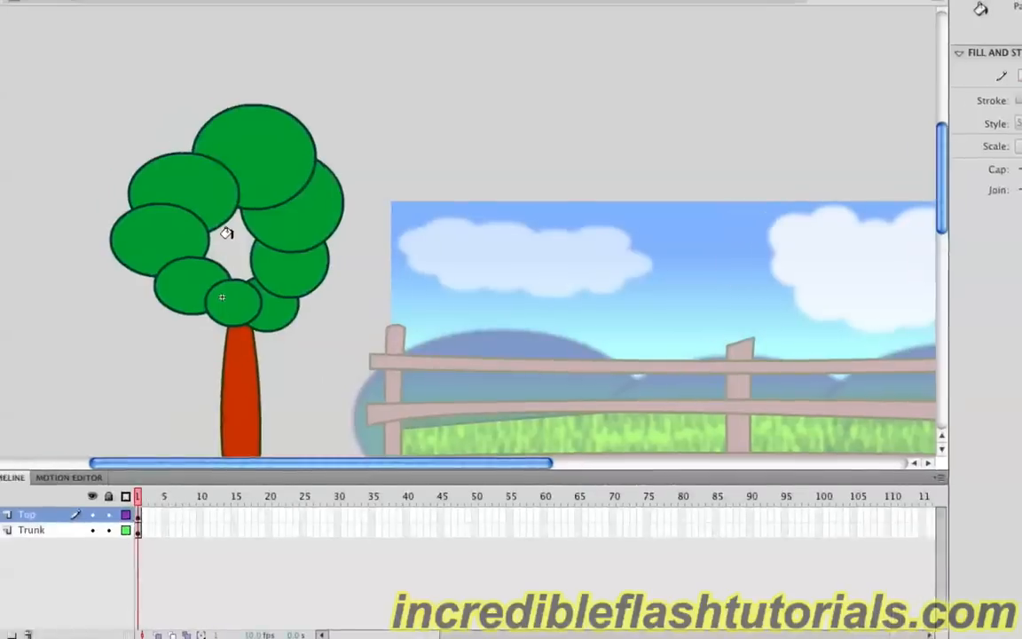
click(226, 233)
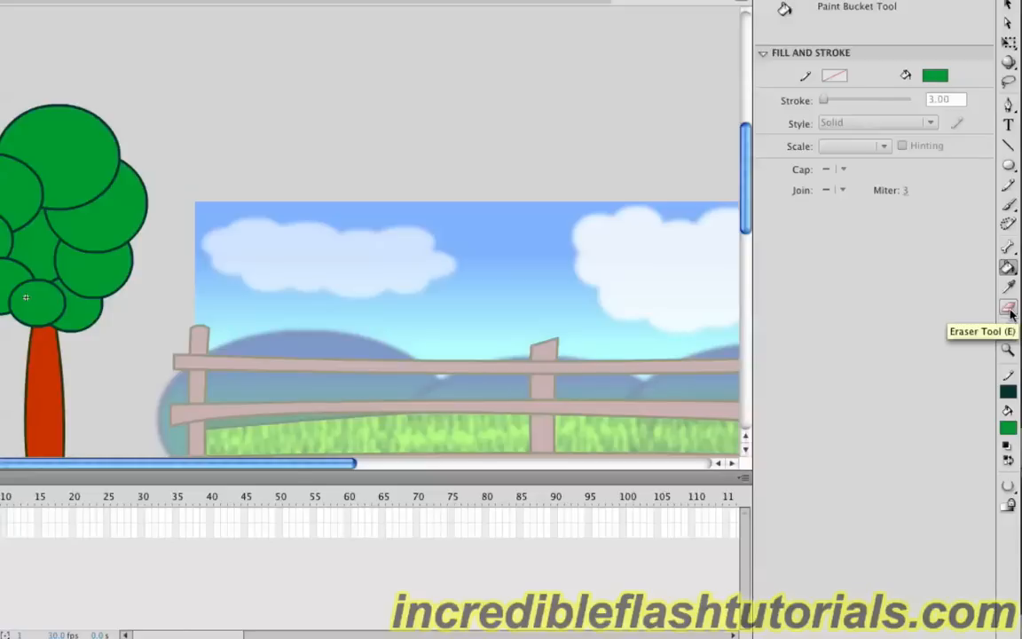
Erase the outlines inside the foliage without removing its fill, leaving short curved strokes running in from the edge
click(1010, 310)
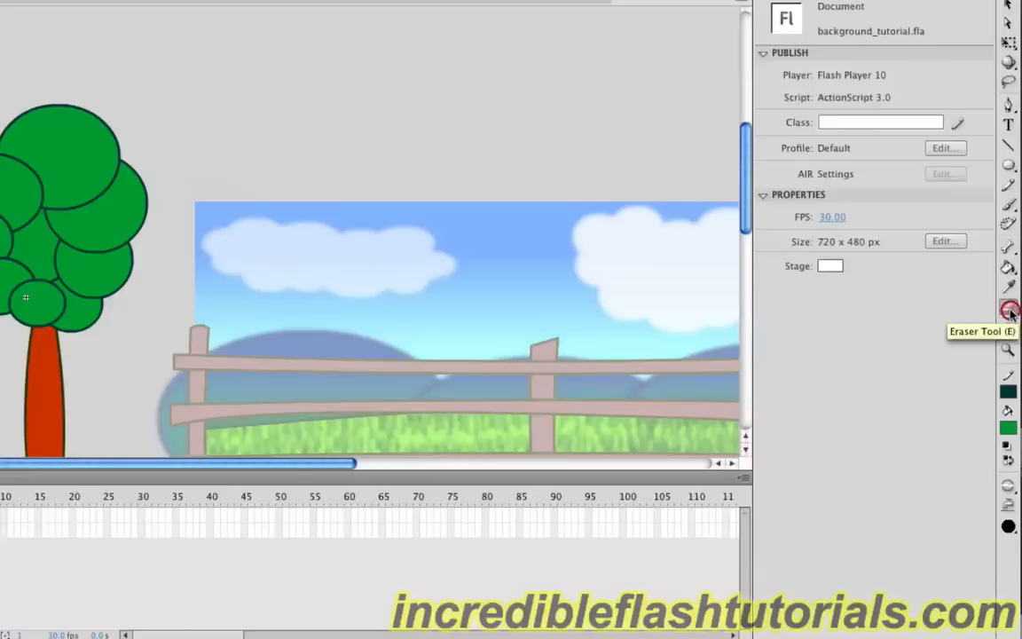
click(1007, 486)
mouse_move(1008, 487)
mouse_down()
mouse_move(935, 483)
mouse_move(929, 528)
mouse_up()
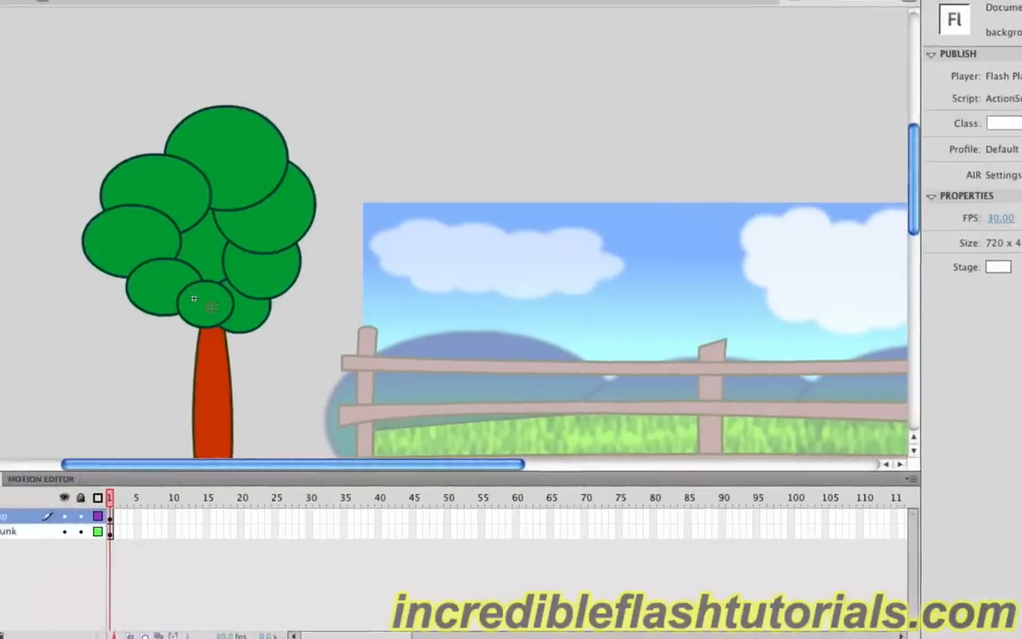
mouse_move(265, 280)
mouse_down()
mouse_move(229, 263)
mouse_move(222, 238)
mouse_move(229, 256)
mouse_move(244, 226)
mouse_move(234, 213)
mouse_move(239, 234)
mouse_move(214, 219)
mouse_move(290, 209)
mouse_move(272, 235)
mouse_move(288, 214)
mouse_move(260, 215)
mouse_move(279, 239)
mouse_move(249, 224)
mouse_up()
drag(306, 251, 310, 251)
mouse_move(252, 182)
mouse_down()
mouse_move(310, 198)
mouse_move(323, 188)
mouse_up()
click(208, 211)
mouse_move(273, 249)
mouse_down()
mouse_move(276, 266)
mouse_move(306, 257)
mouse_move(273, 264)
mouse_up()
click(313, 193)
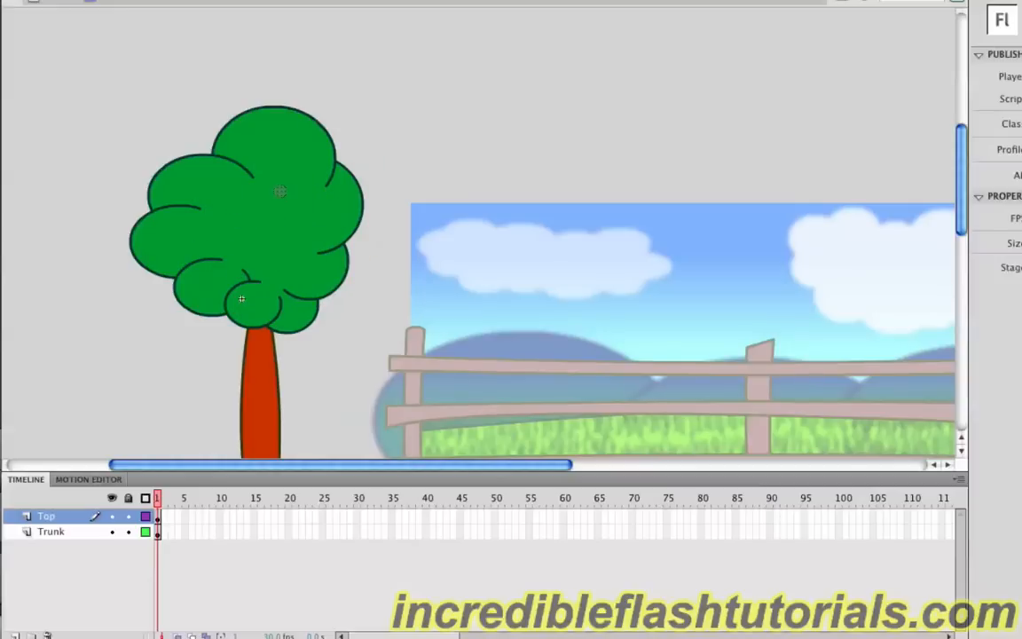
Fill the main foliage area with a radial gradient from #00CC00 at the centre to #009966 at the outside
scroll(279, 191, down, 3)
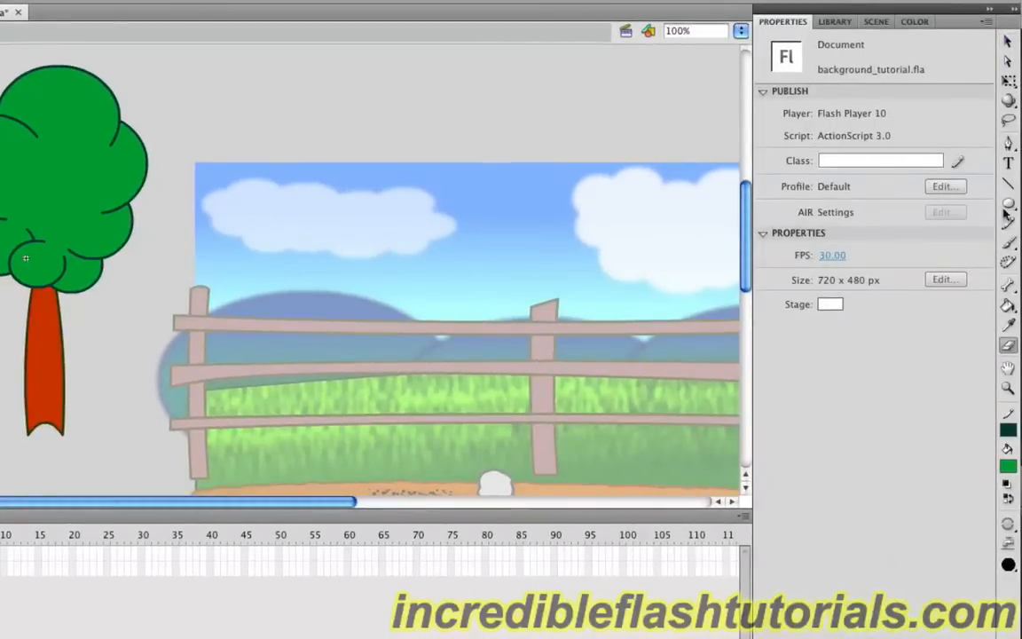
click(1009, 305)
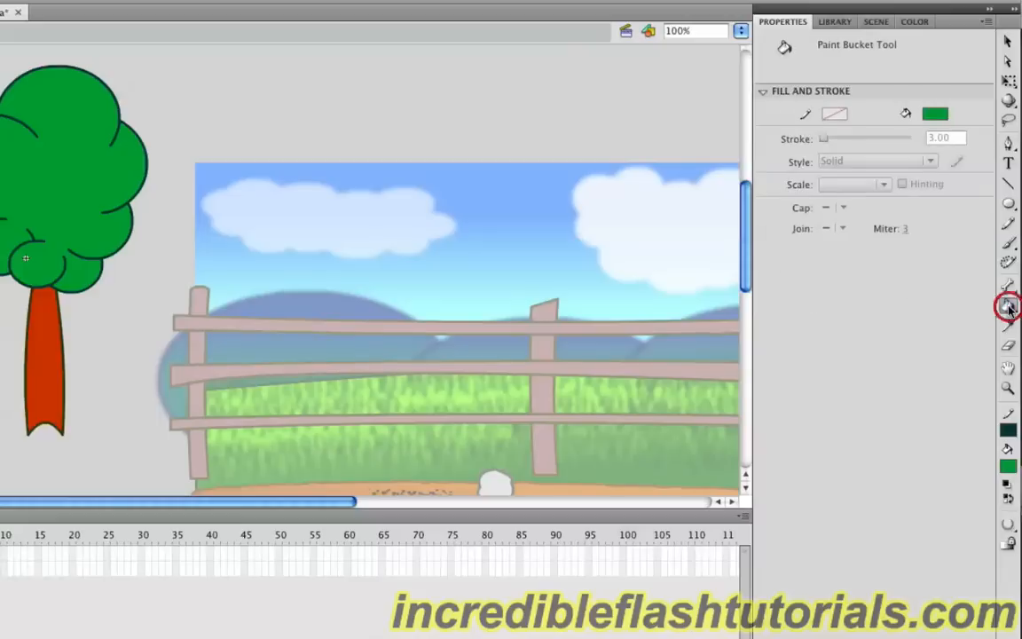
click(915, 23)
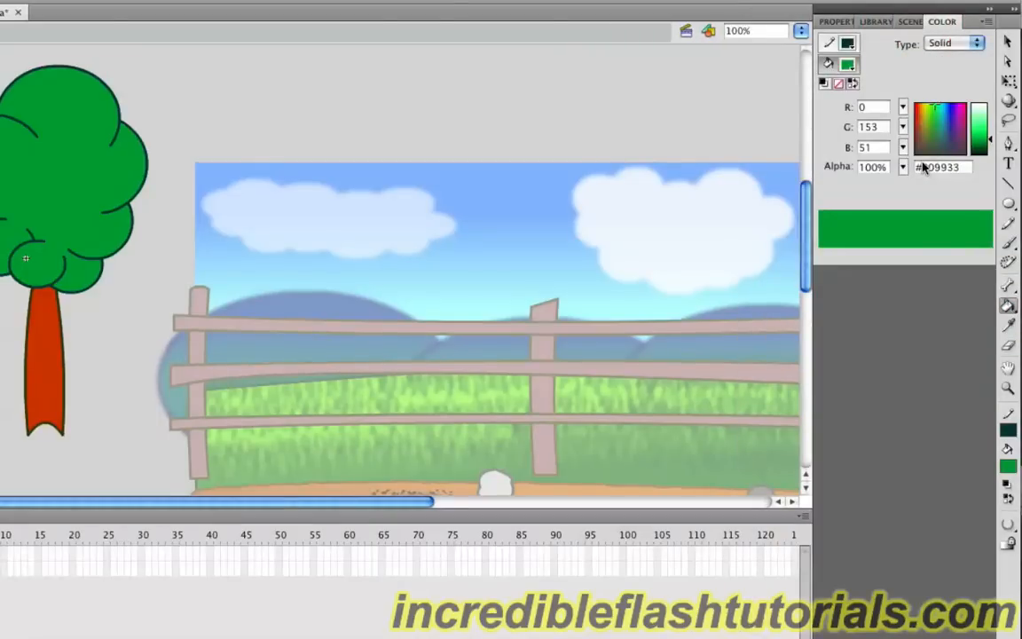
click(954, 44)
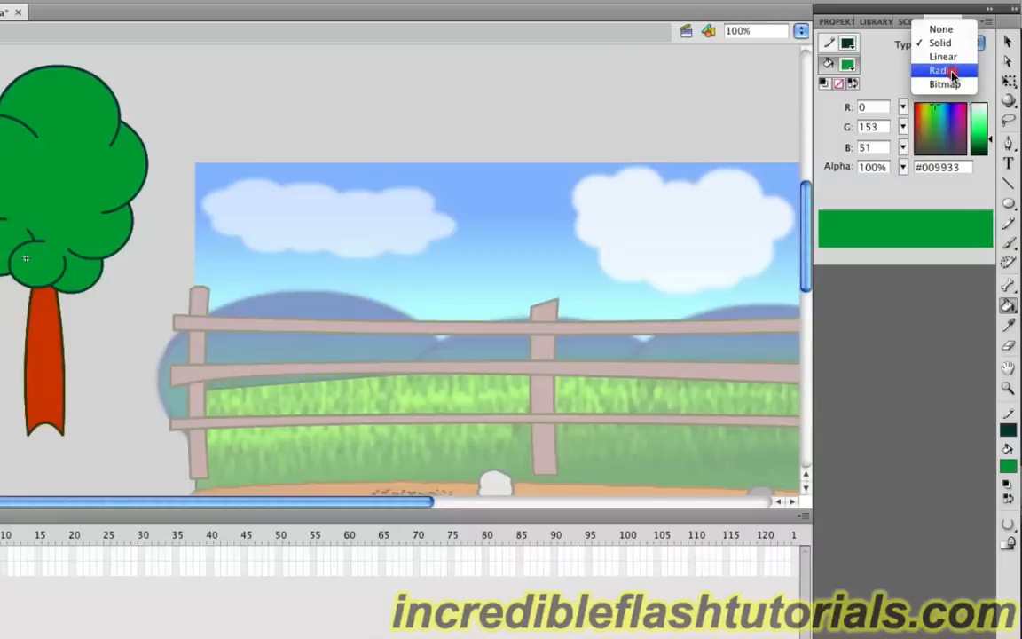
click(950, 71)
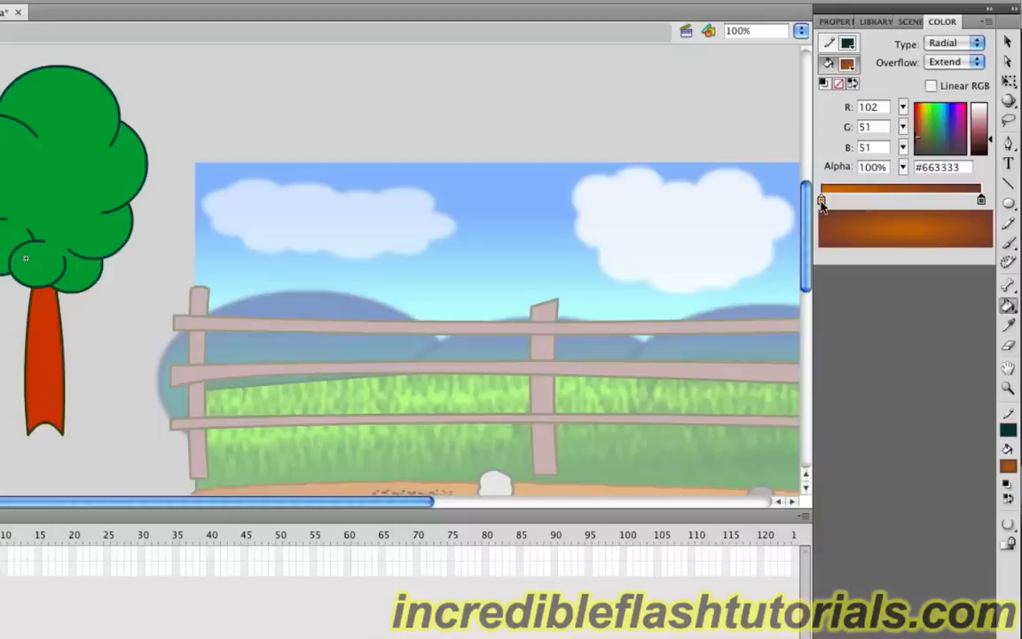
click(821, 202)
click(822, 202)
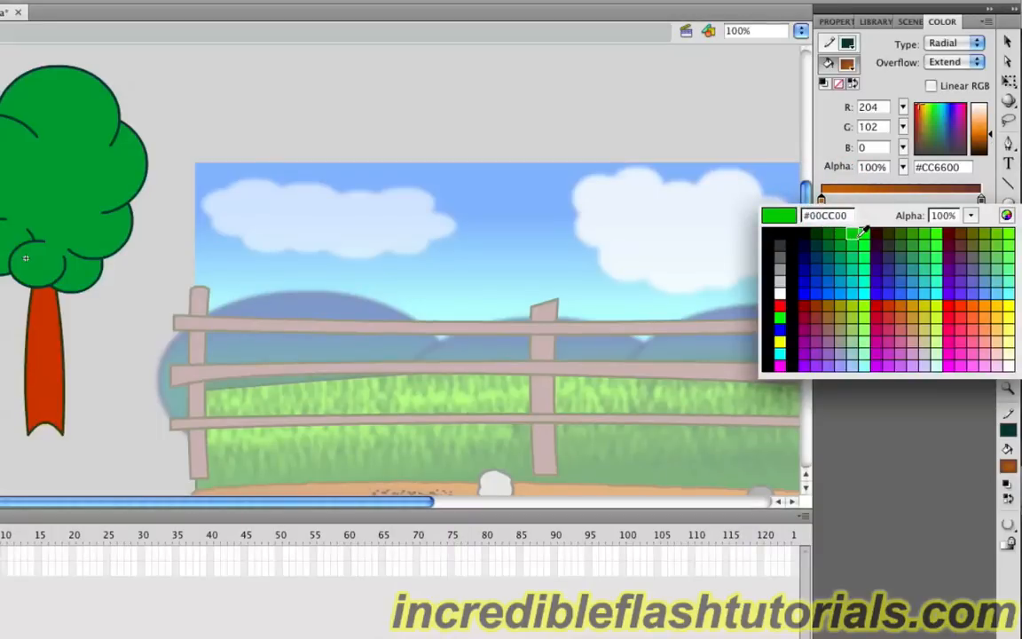
click(854, 233)
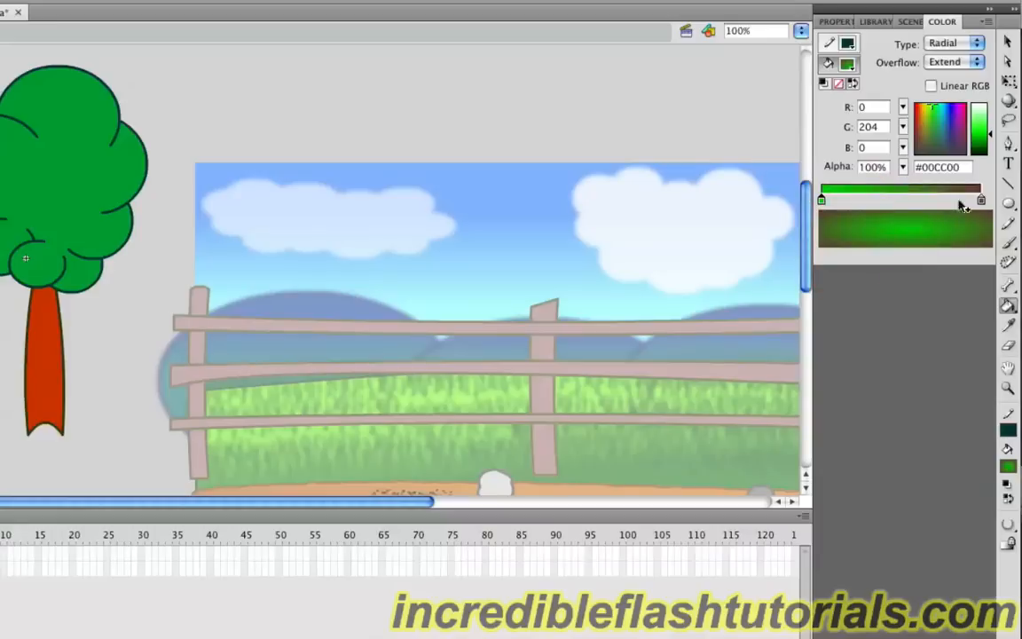
click(982, 201)
click(981, 201)
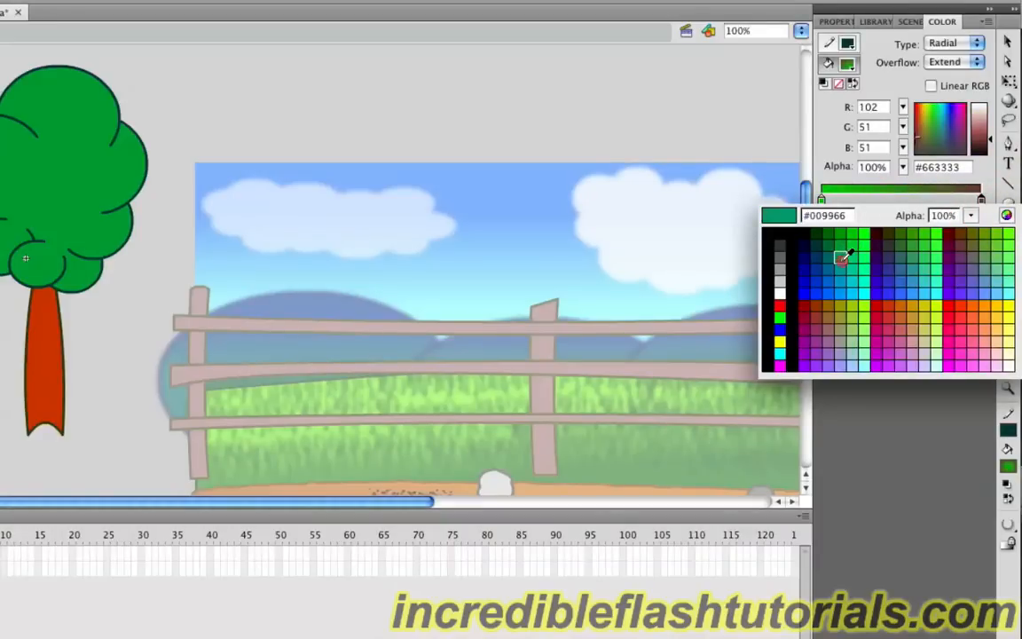
click(843, 257)
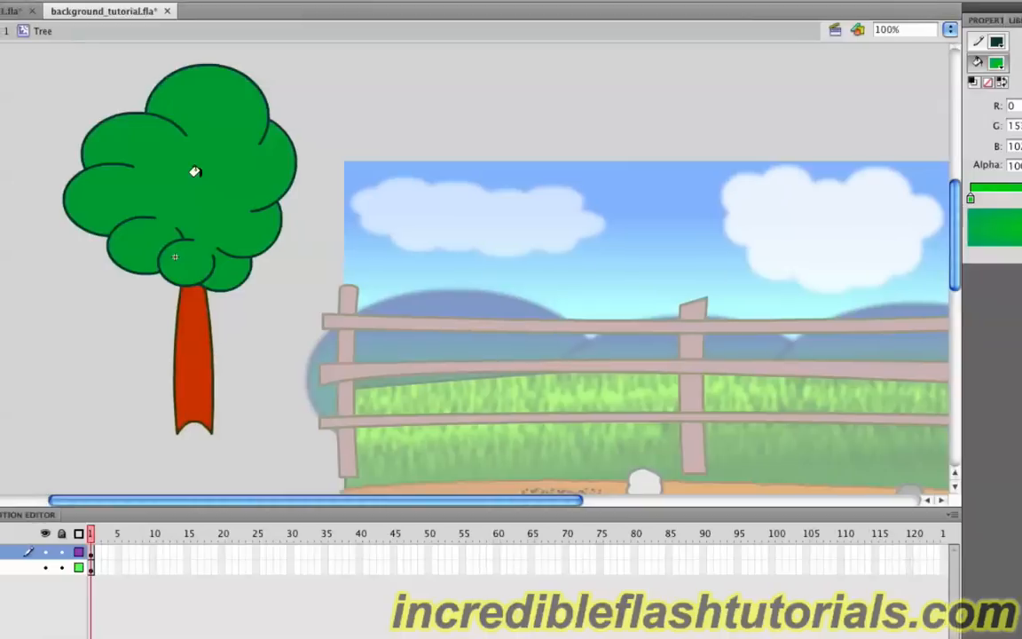
click(194, 172)
click(194, 171)
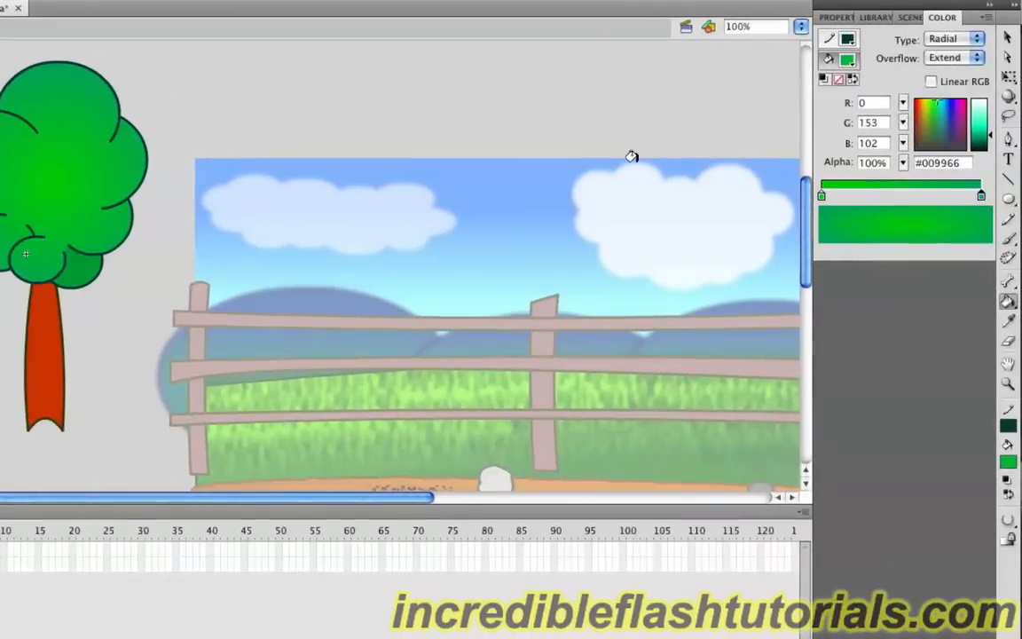
Fill the tree trunk with a horizontal linear gradient from #CC6600 to #993300
click(954, 39)
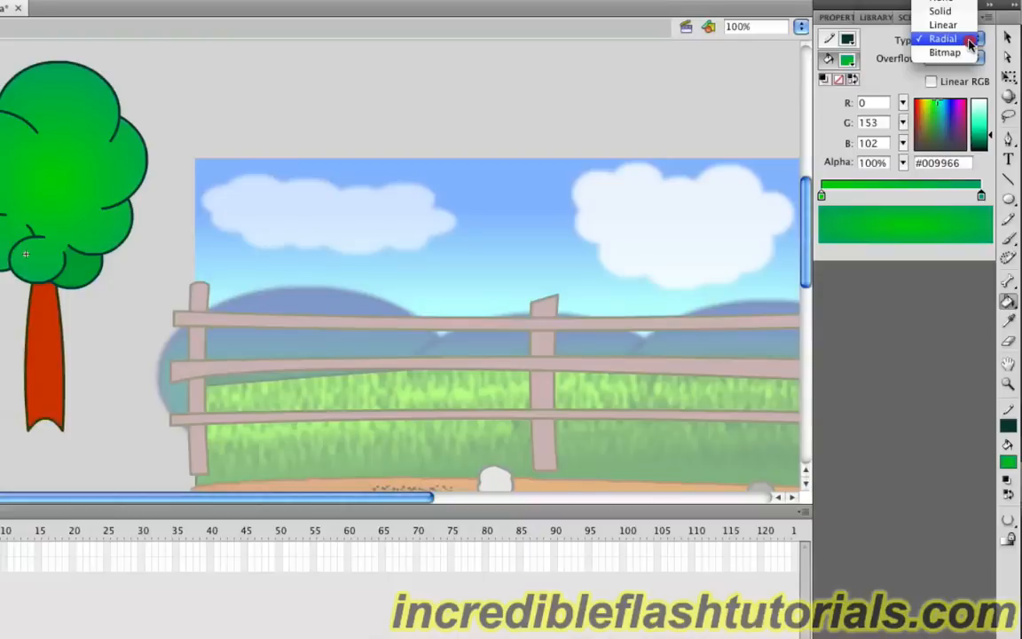
click(958, 26)
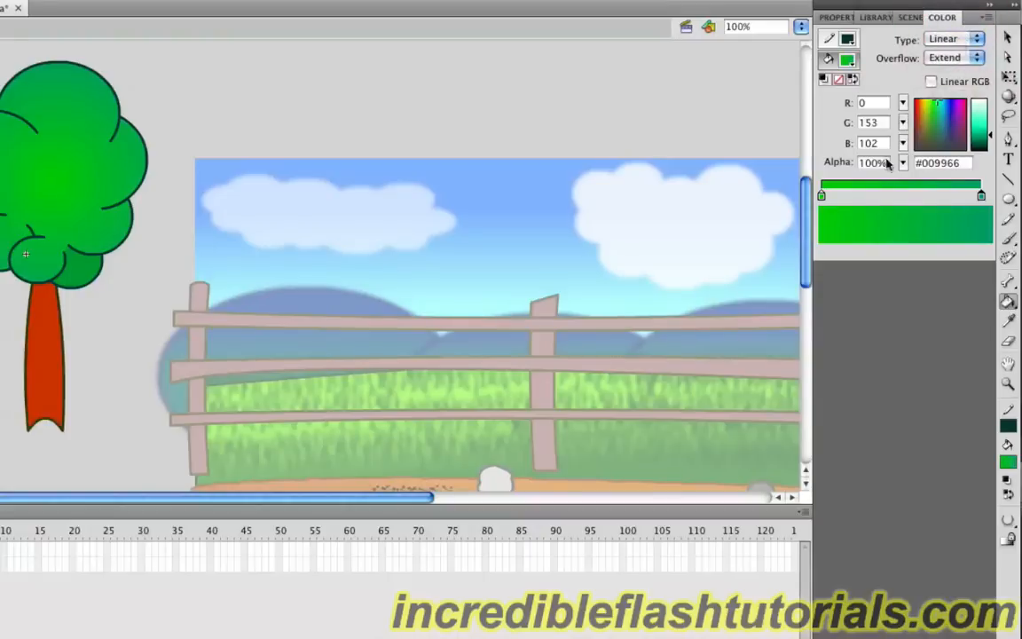
double_click(822, 196)
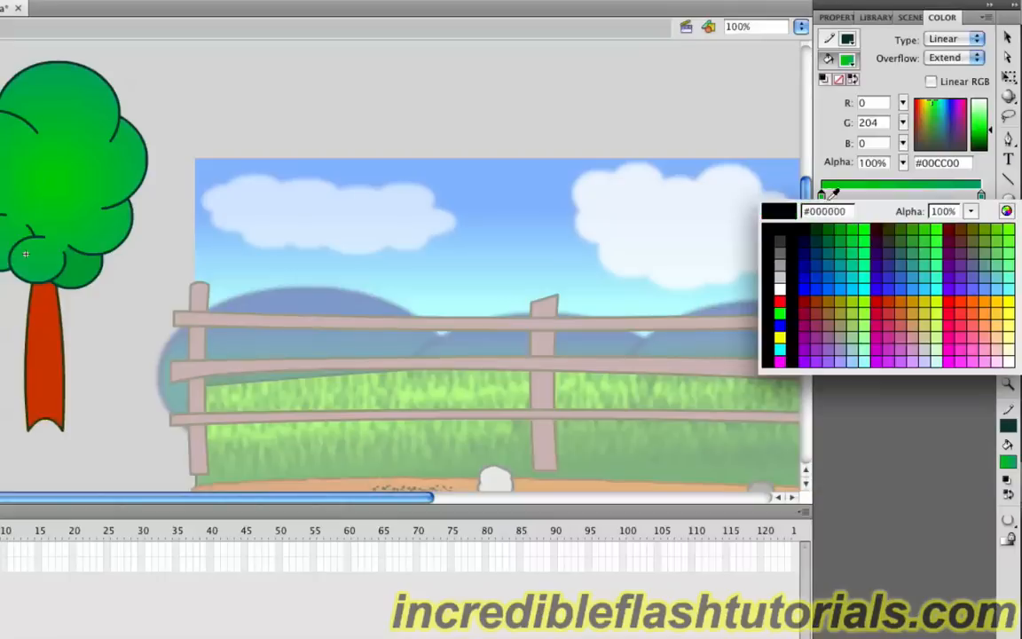
click(901, 297)
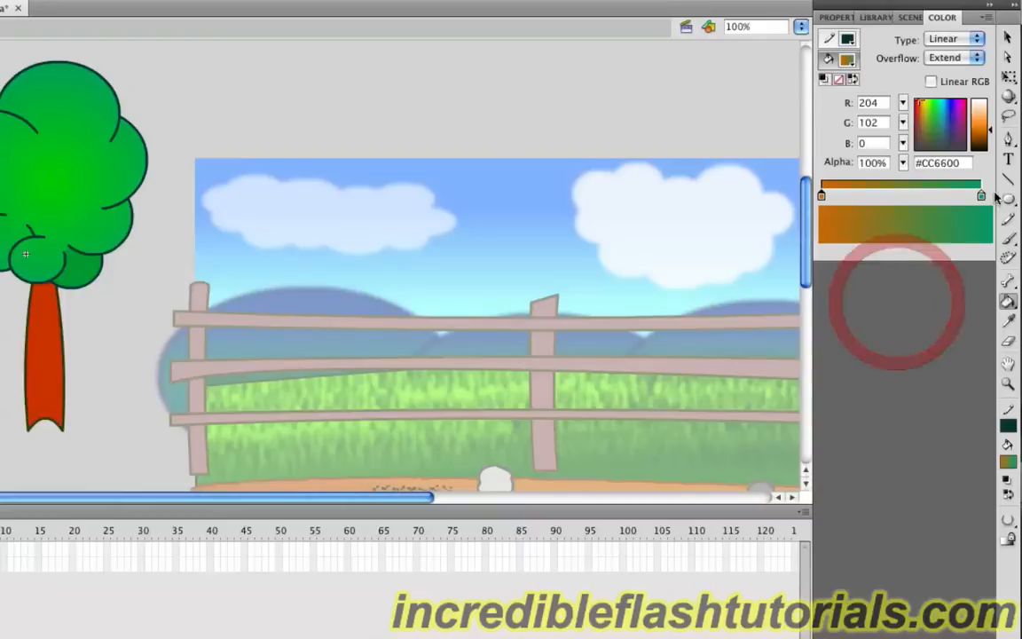
double_click(980, 195)
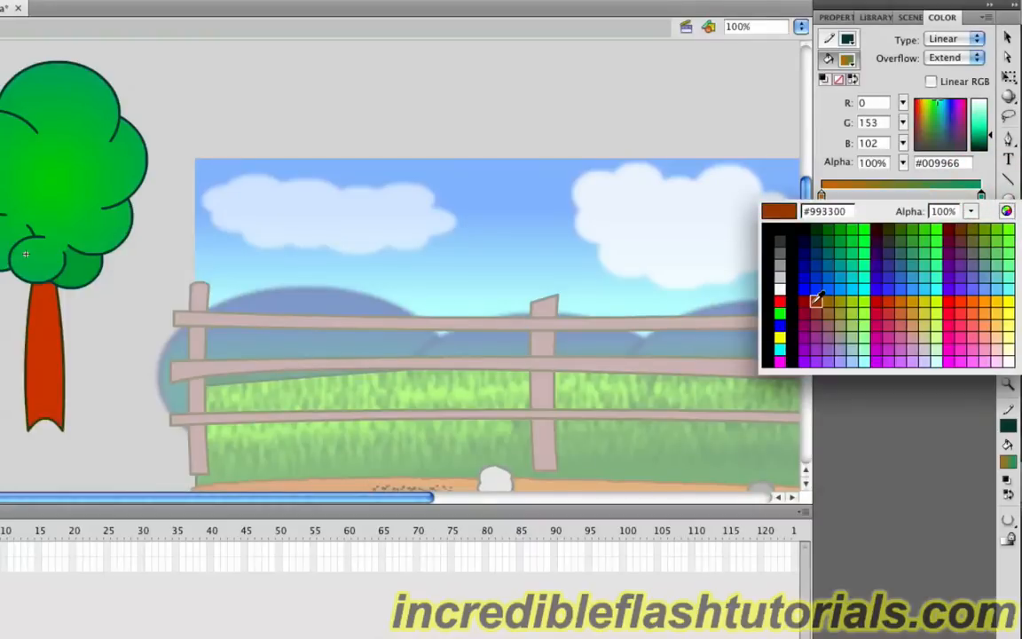
click(816, 300)
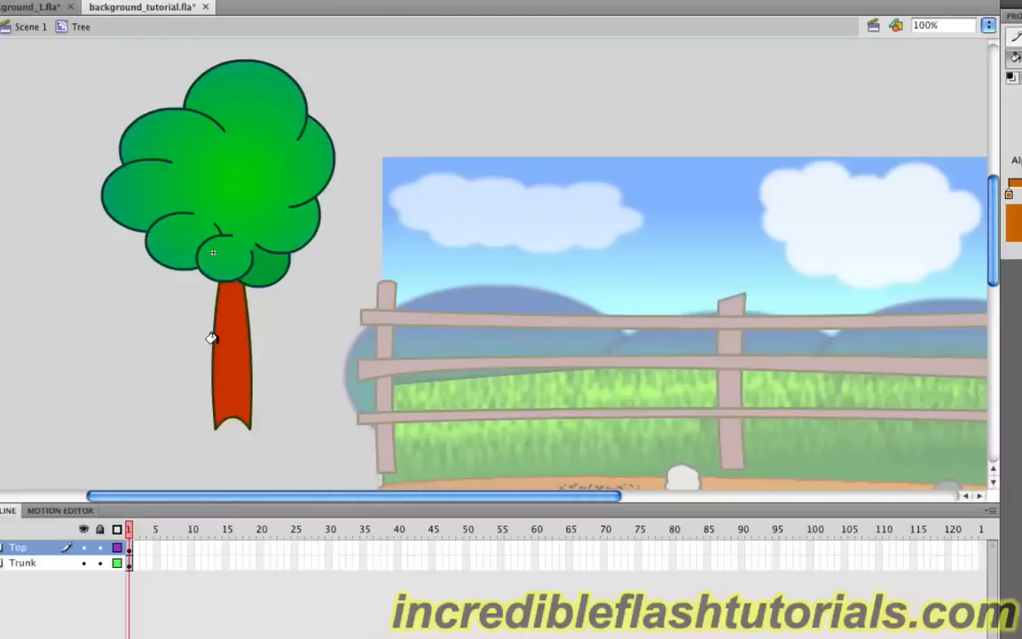
drag(215, 338, 237, 338)
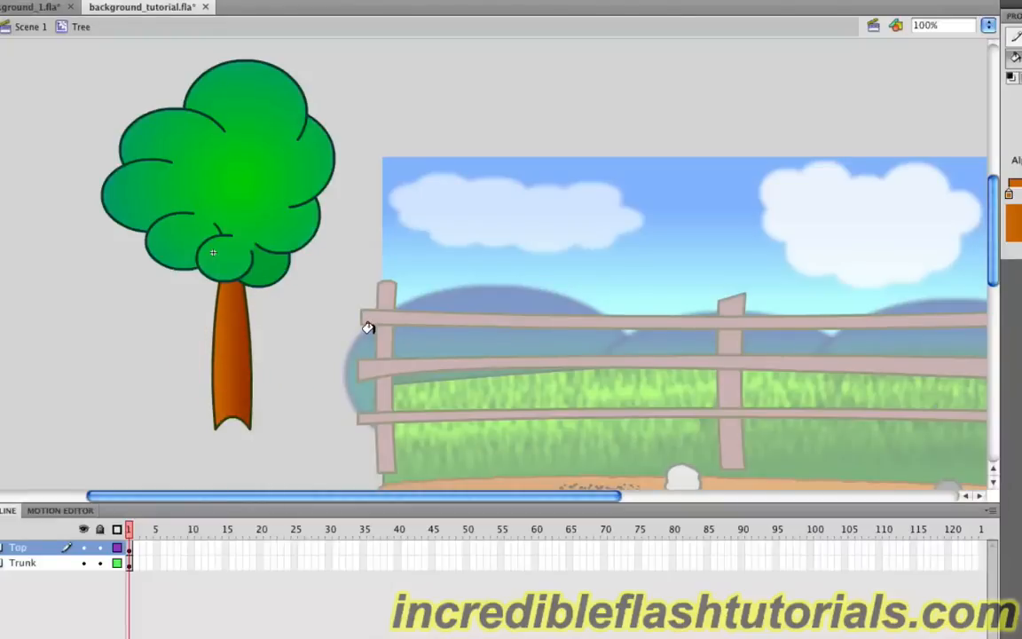
Return to Scene 1 and place the tree behind the fence, between the first two fence posts
scroll(368, 328, up, 2)
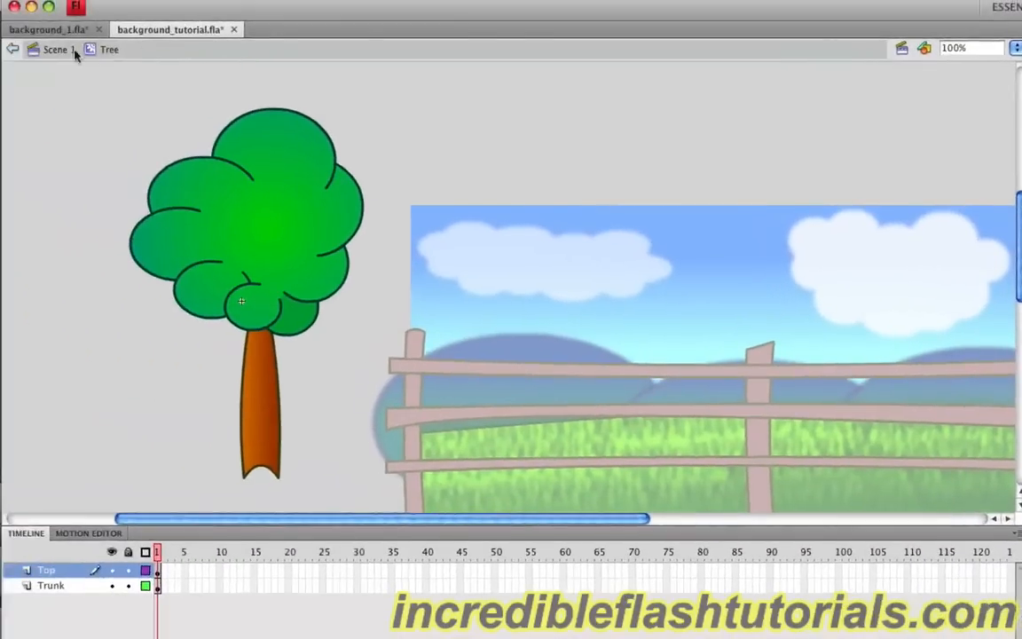
click(61, 51)
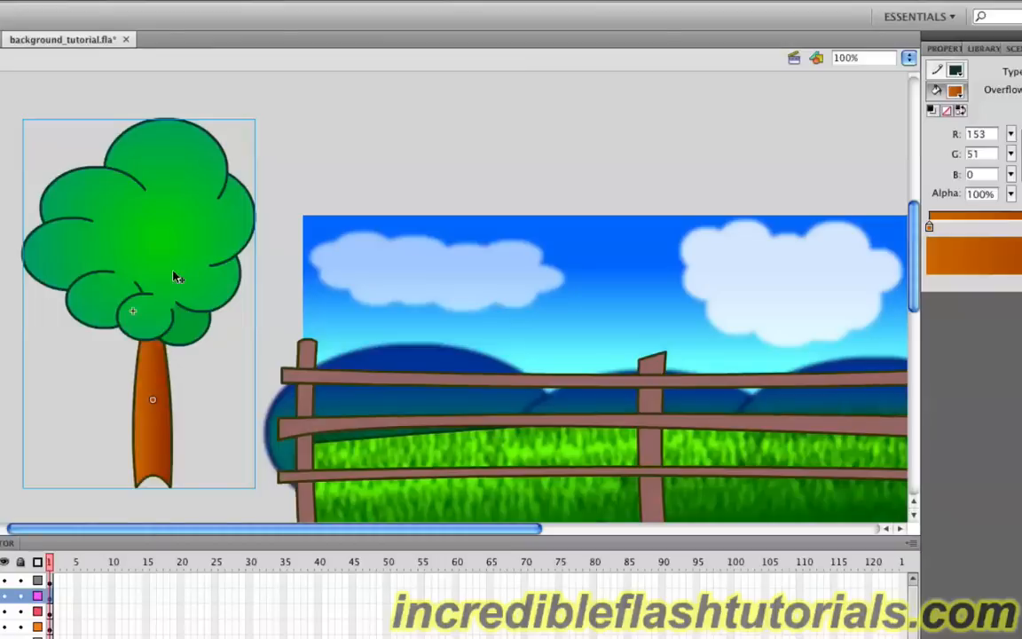
drag(171, 272, 515, 270)
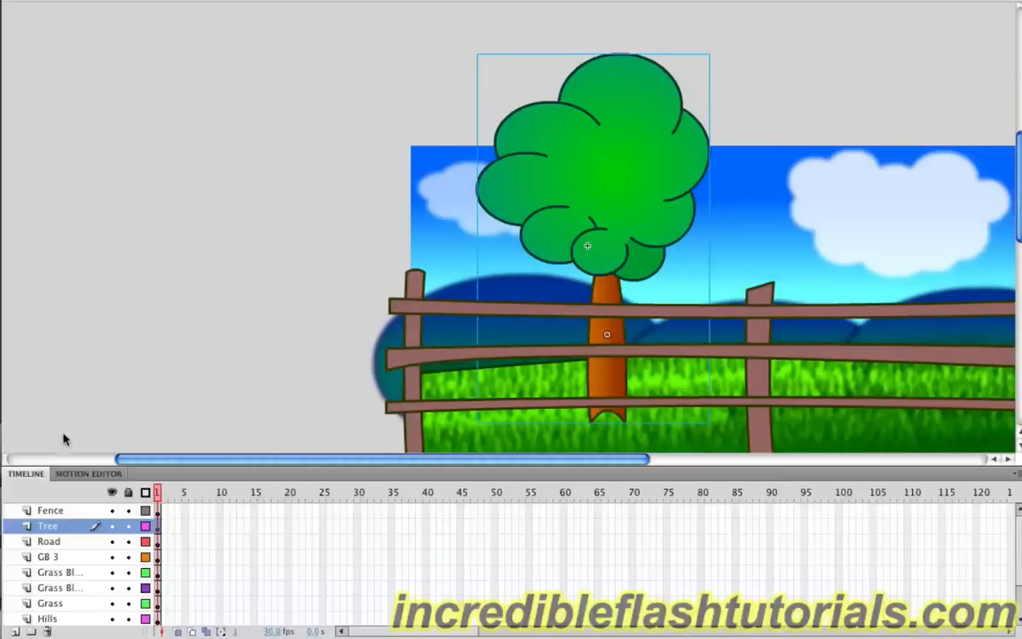
Reorder the Tree layer so it sits below Road and directly above GB 3
scroll(87, 408, down, 2)
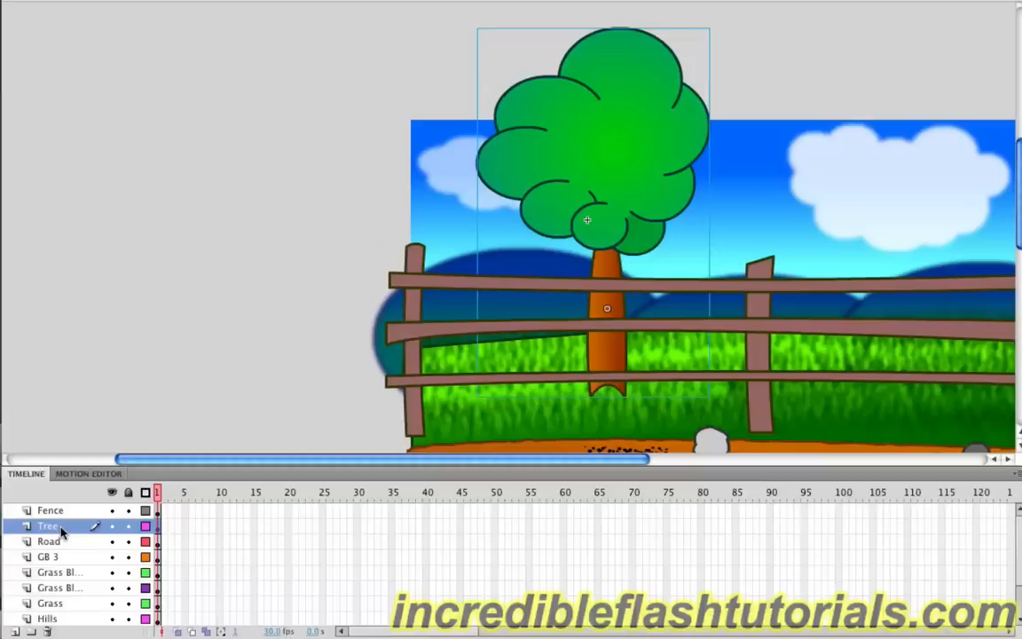
drag(61, 530, 60, 561)
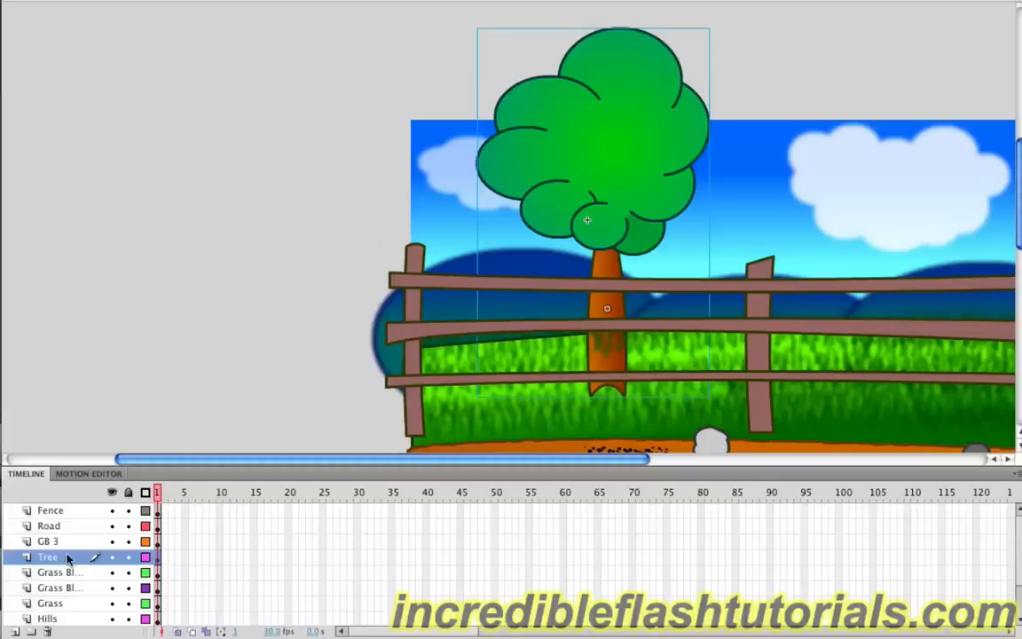
drag(55, 559, 55, 541)
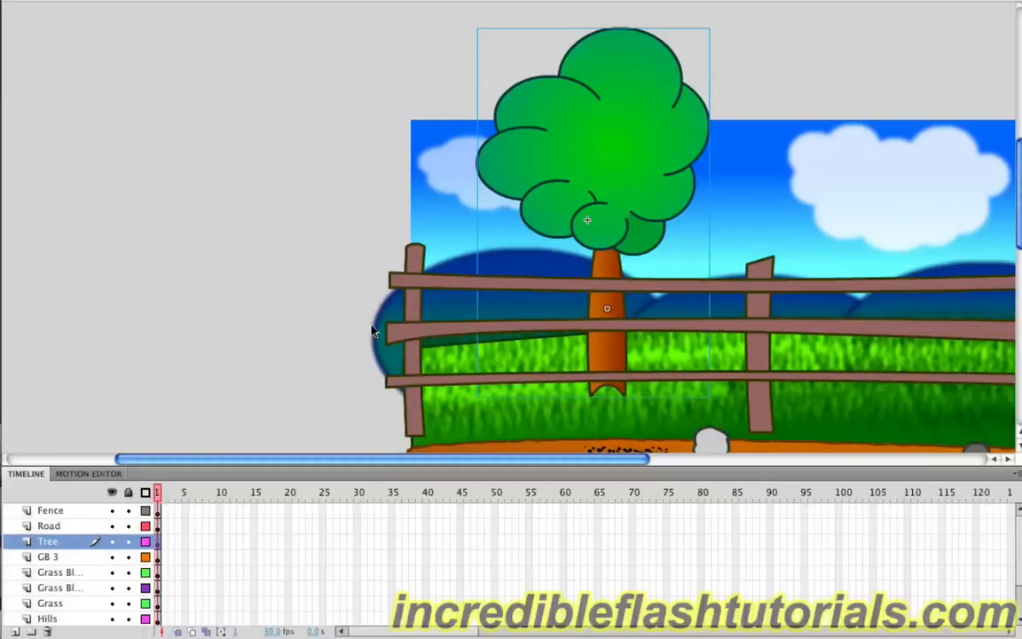
Move the layer holding the lower row of grass blades directly above the Tree layer and adjust the tree's position slightly
click(493, 414)
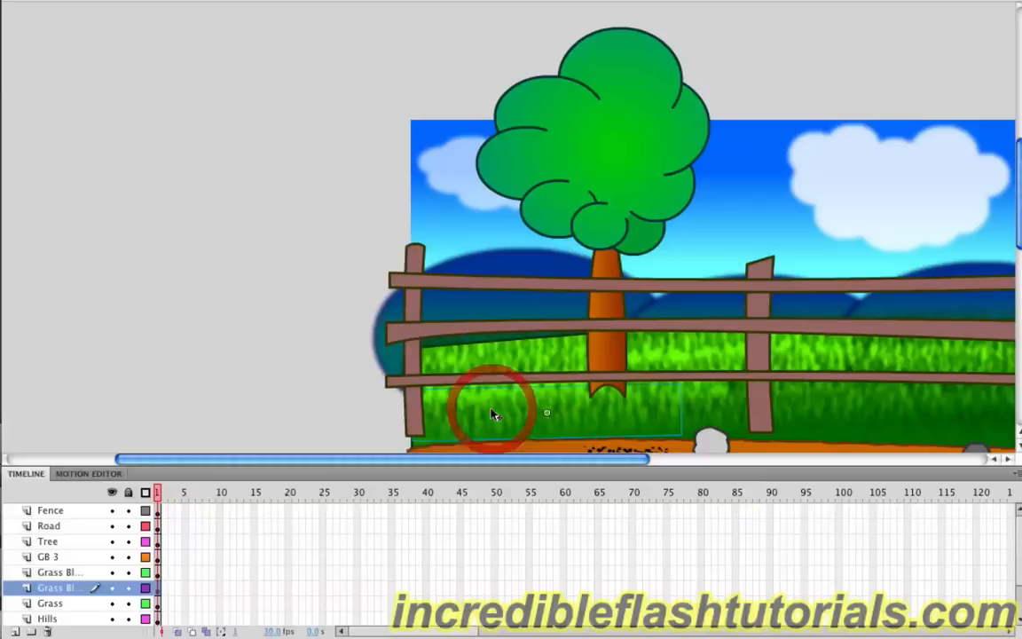
drag(57, 593, 59, 539)
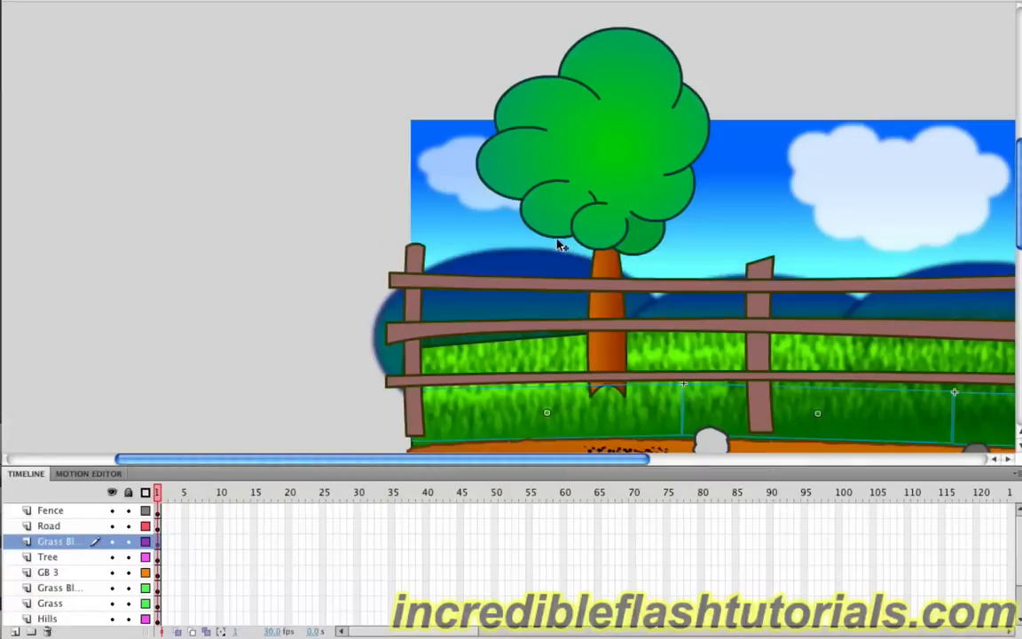
click(594, 206)
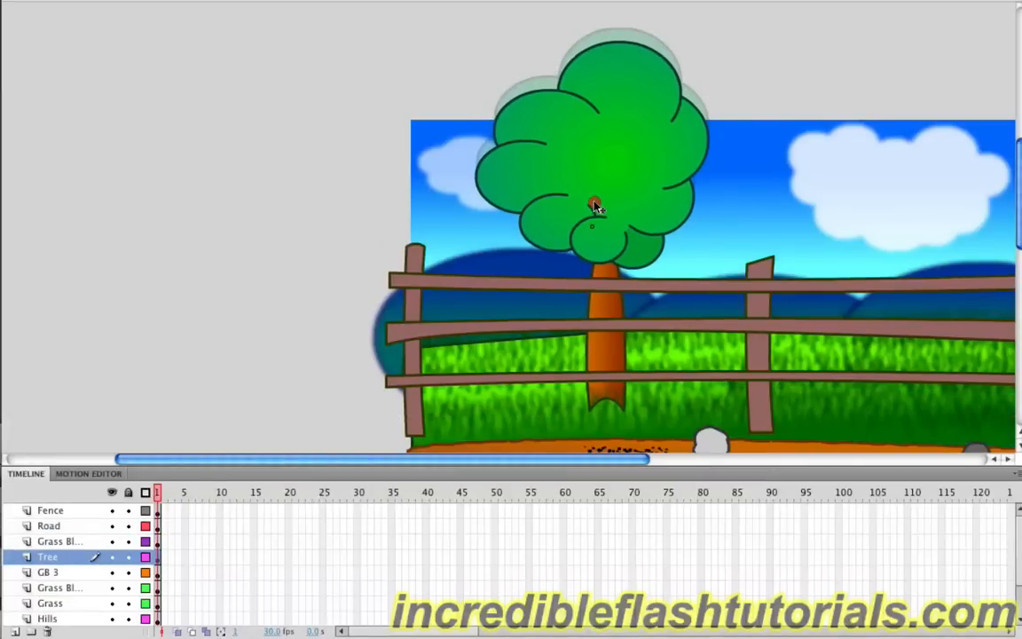
drag(595, 206, 595, 186)
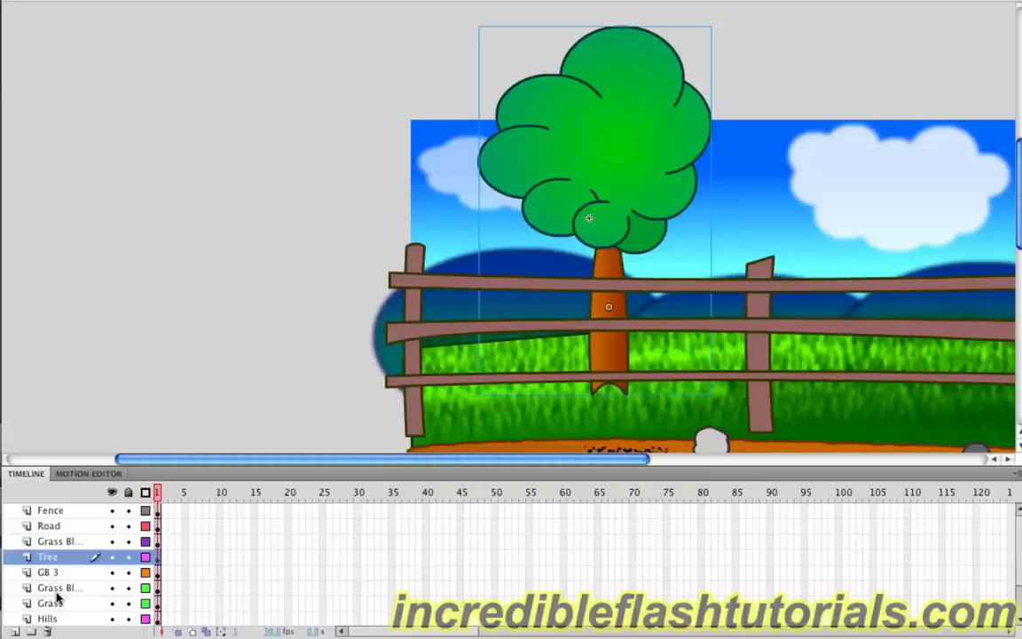
Move the remaining grass blades layer directly above the Tree layer so its blades overlap the trunk
scroll(51, 588, down, 2)
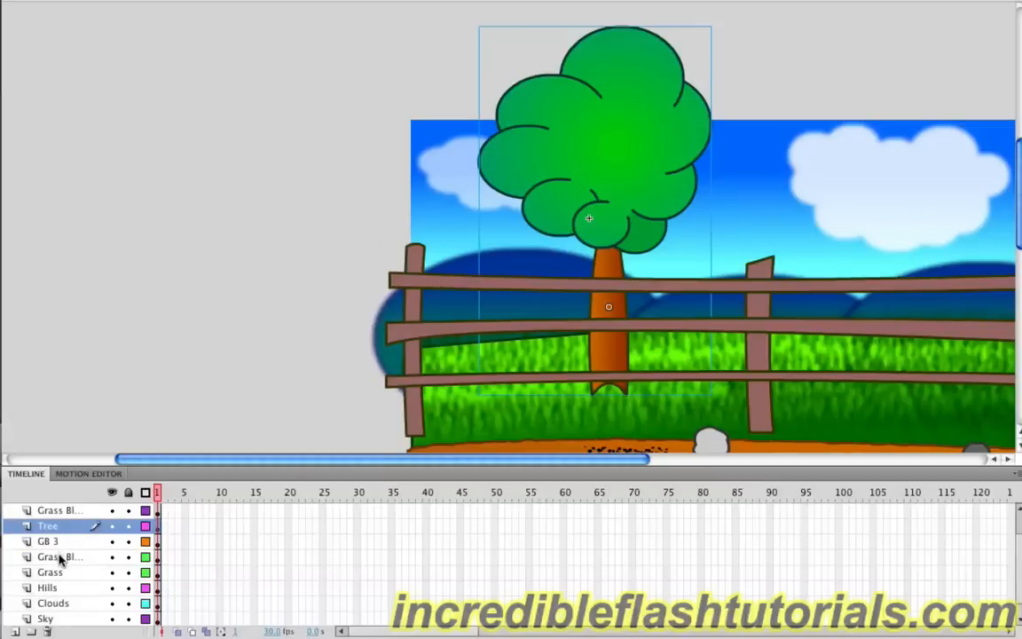
click(60, 558)
drag(60, 543, 55, 524)
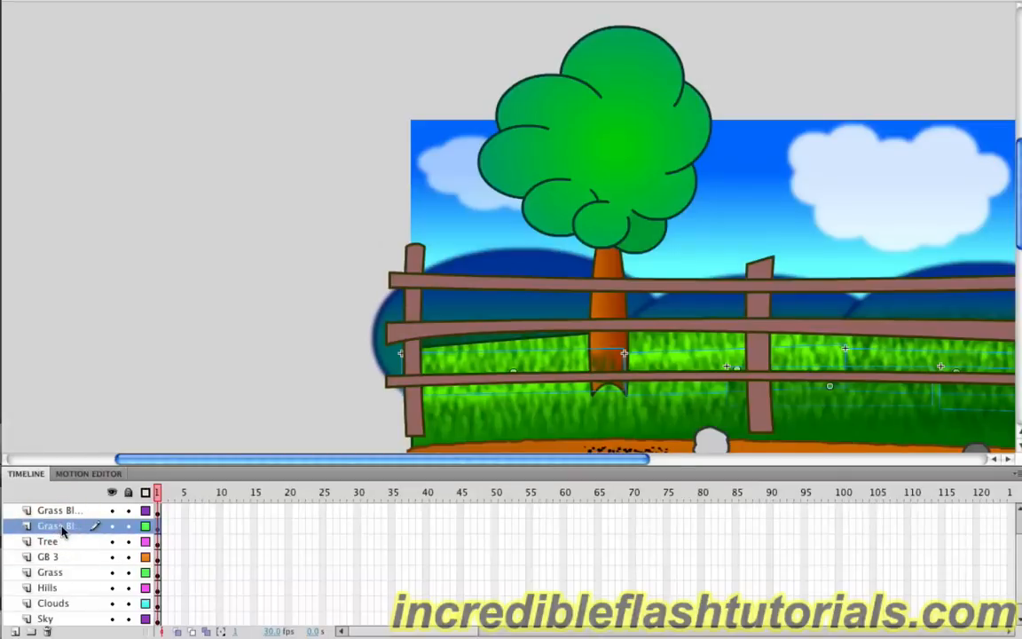
click(222, 276)
scroll(186, 330, up, 1)
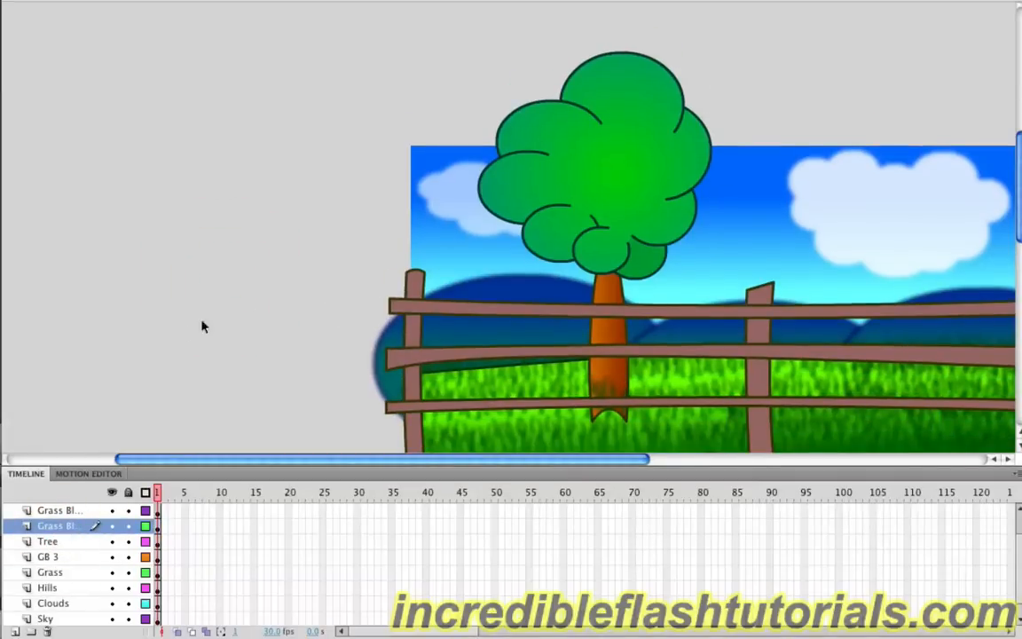
Scale the tree down slightly in proportion and shift it toward the middle fence post, with its base in the grass
mouse_move(598, 208)
mouse_down()
mouse_move(582, 203)
mouse_move(608, 197)
mouse_up()
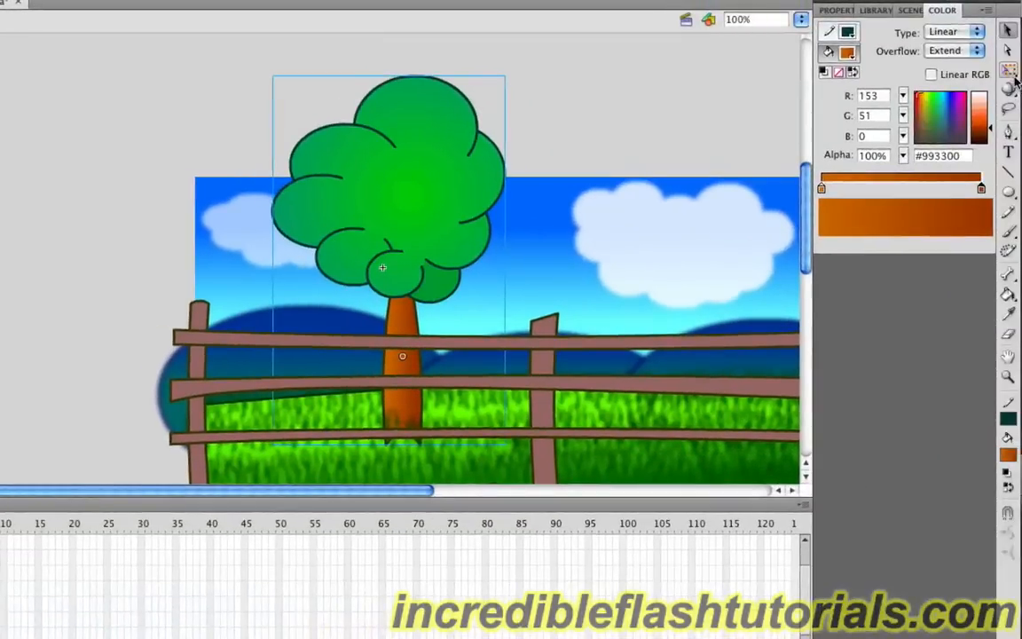
click(1009, 71)
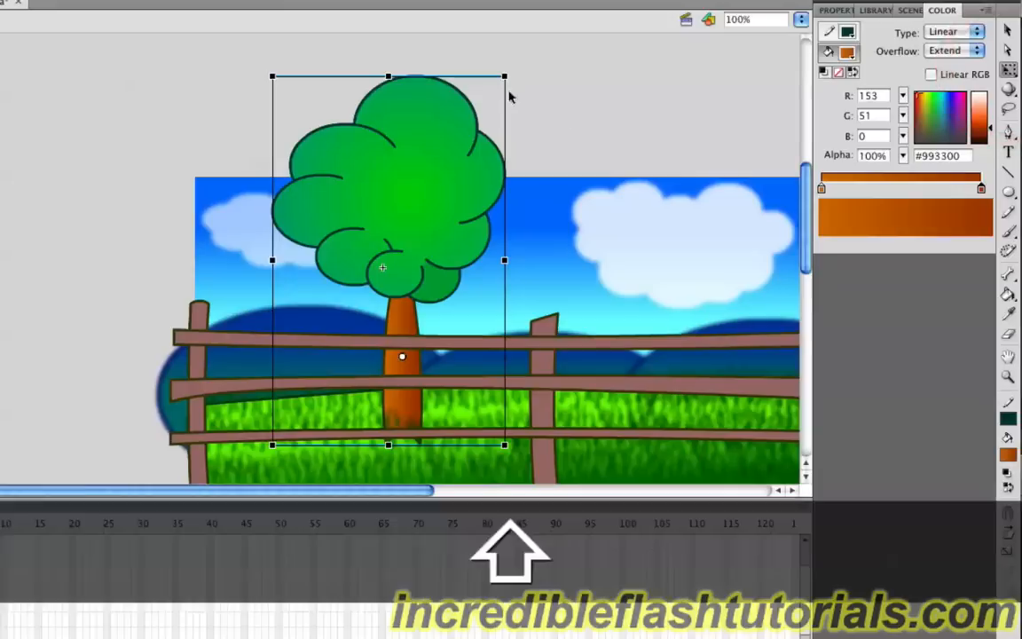
drag(506, 76, 496, 105)
drag(431, 201, 470, 202)
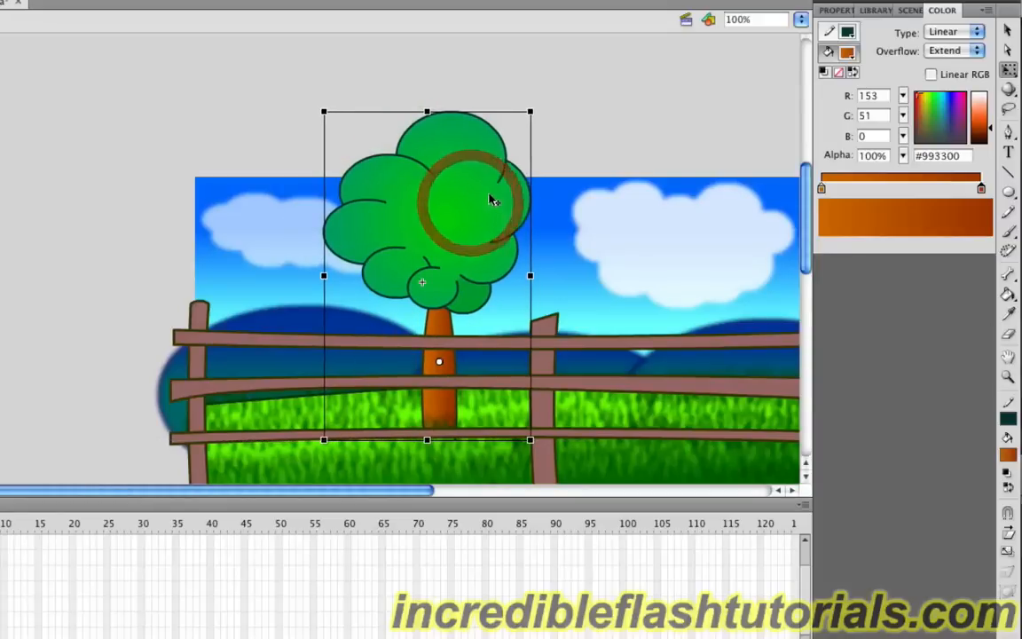
click(203, 132)
Preview the whole composition with Test Scene and close the preview
drag(392, 490, 481, 488)
scroll(480, 483, down, 4)
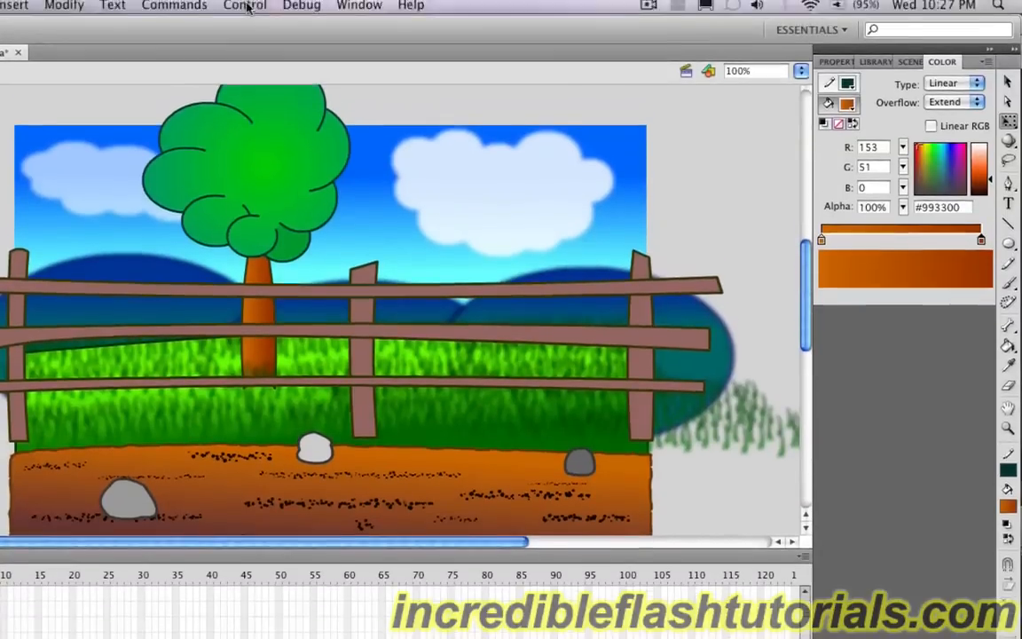
click(244, 10)
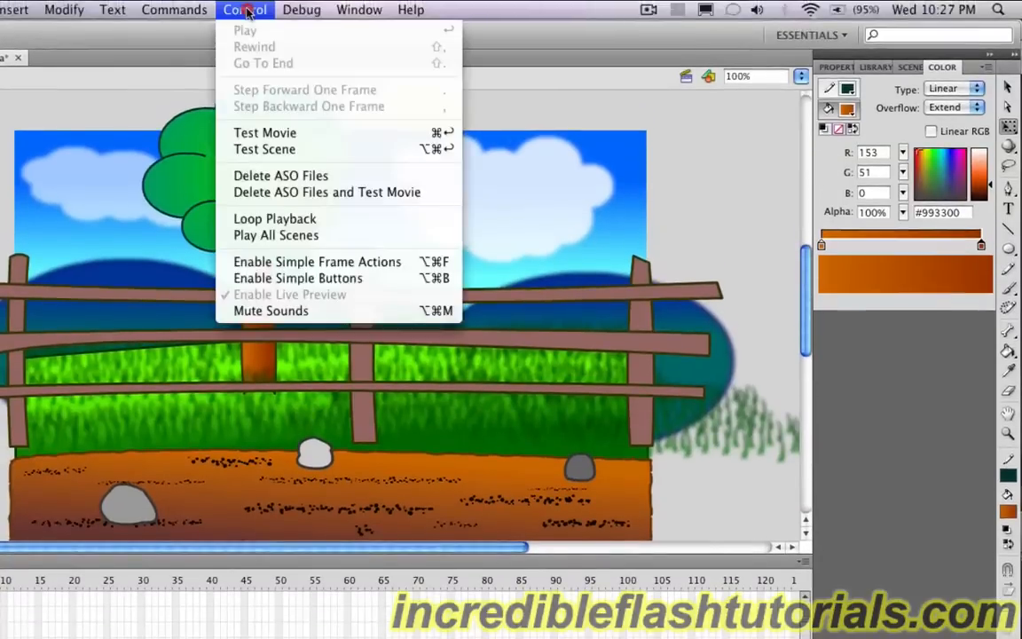
click(305, 153)
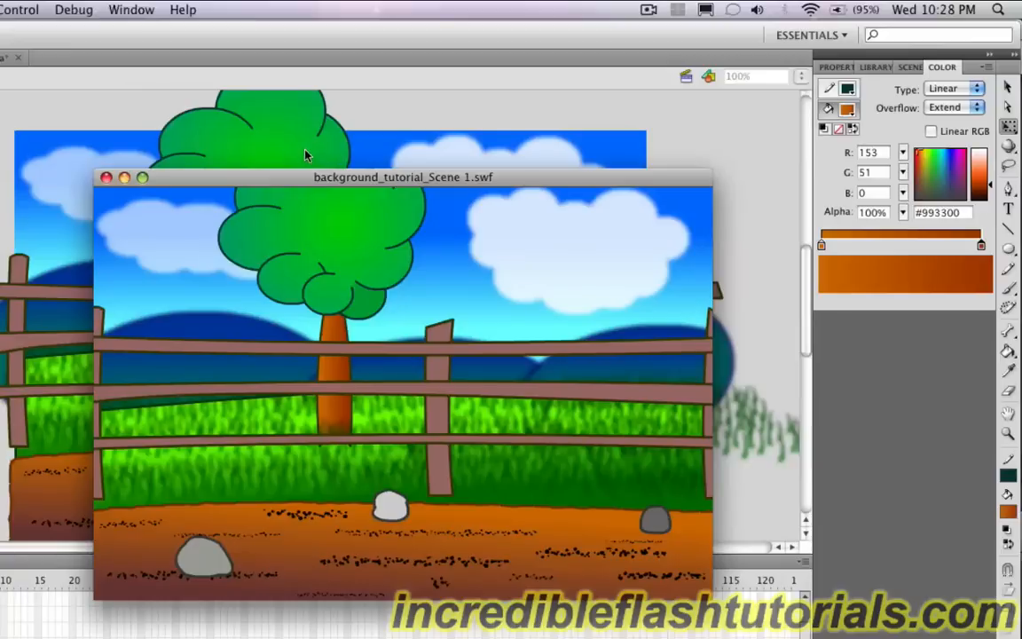
click(106, 178)
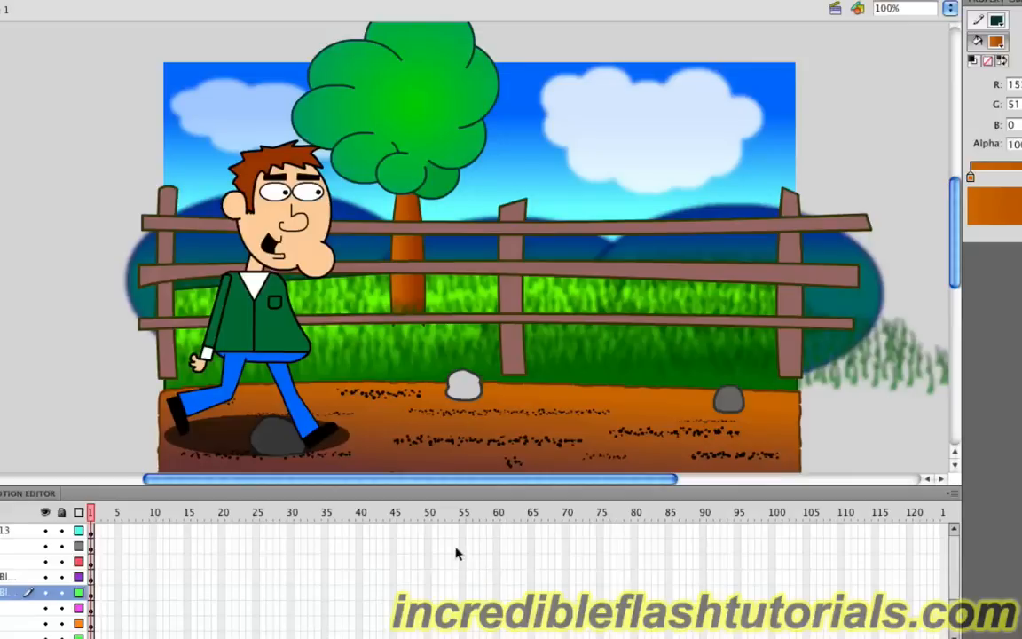
Extend all layers, from the character layer down to Sky, to frame 50 and deselect everything
click(428, 530)
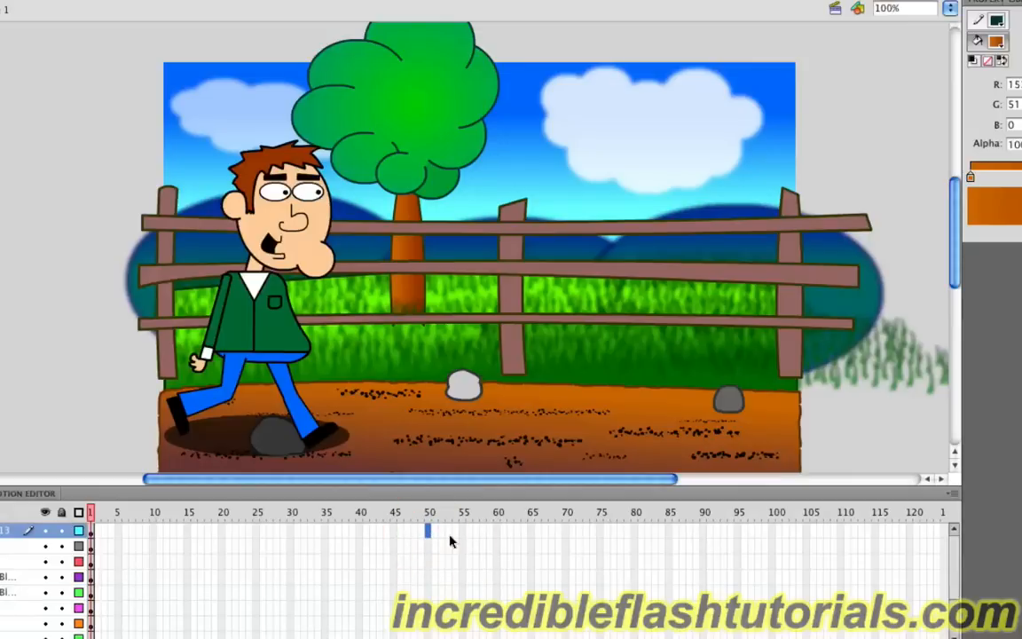
scroll(429, 591, down, 2)
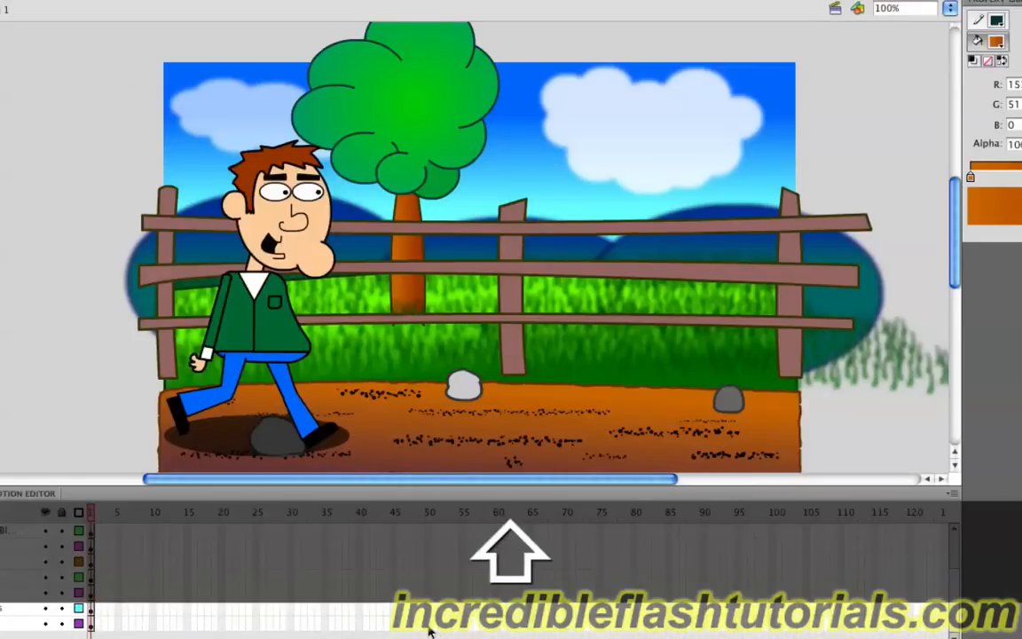
shift+click(430, 627)
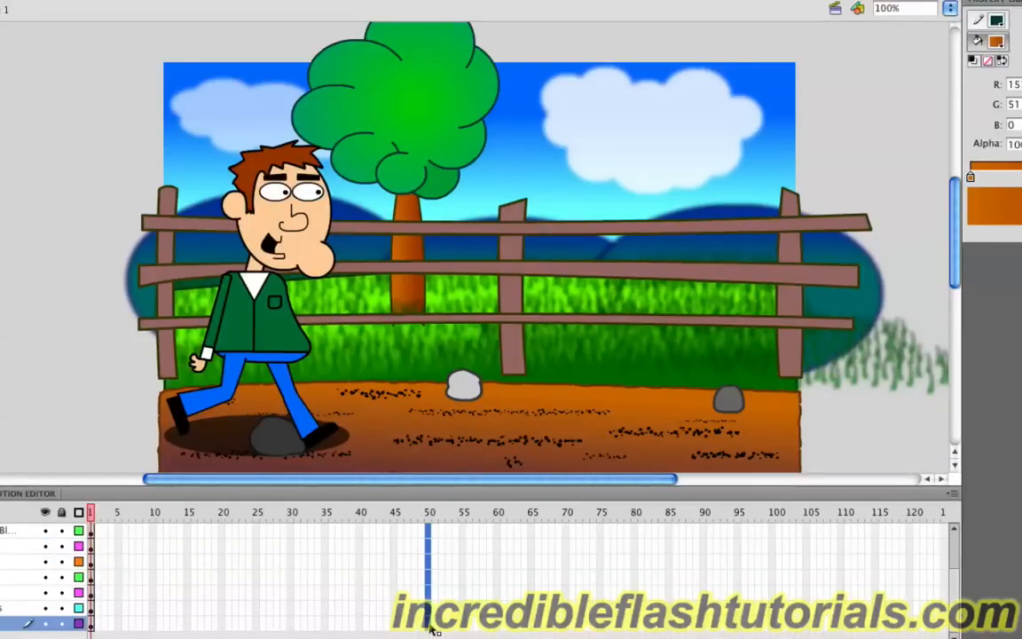
right_click(432, 627)
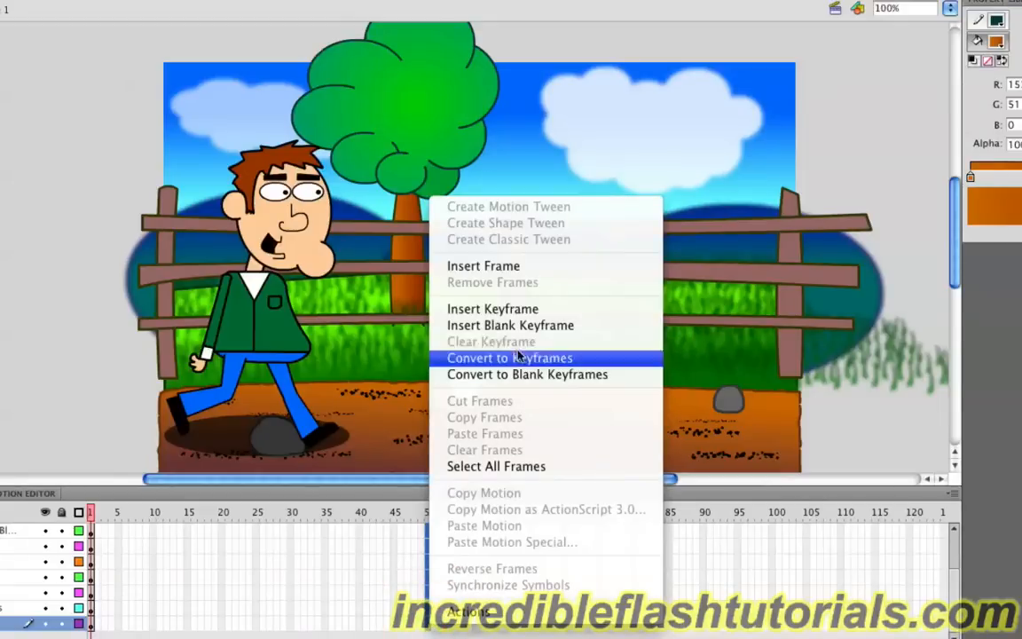
click(511, 266)
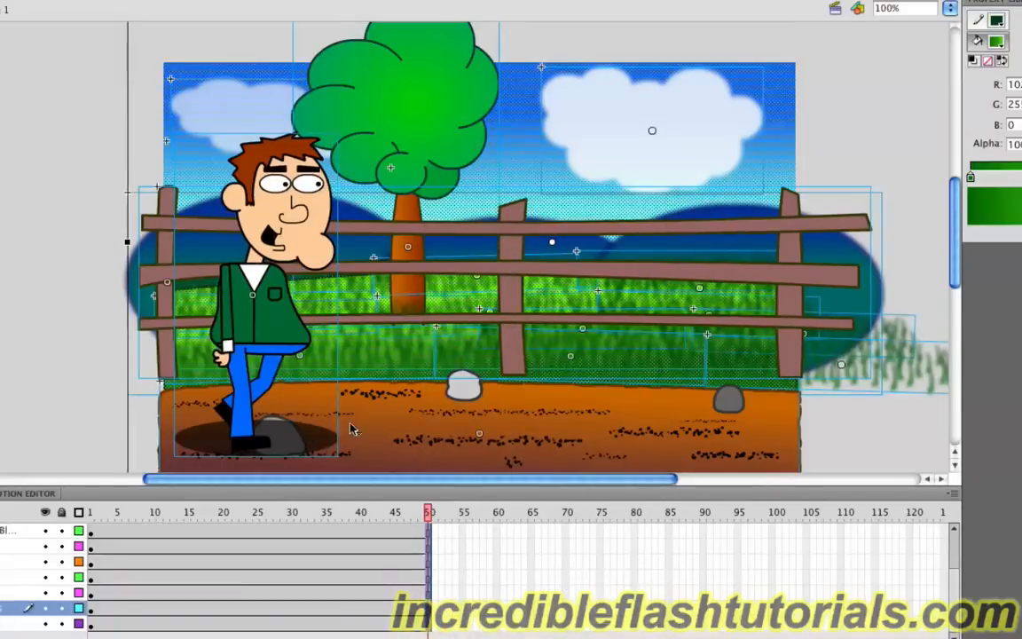
click(73, 317)
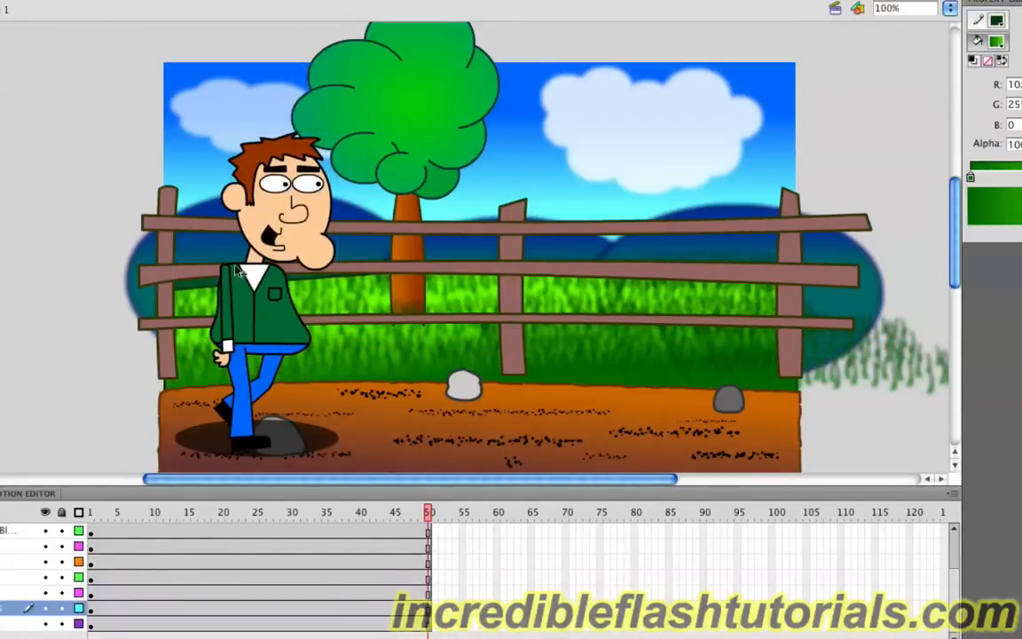
Insert a keyframe at frame 50 on the character layer and move the character horizontally to the fence's right end, mostly off the stage
click(288, 215)
click(496, 561)
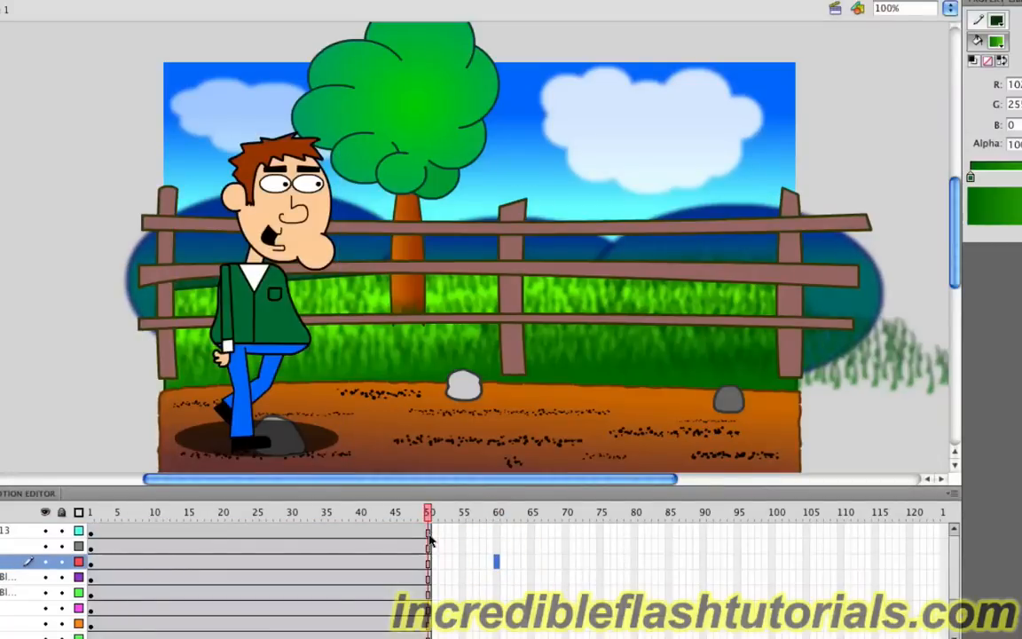
right_click(430, 533)
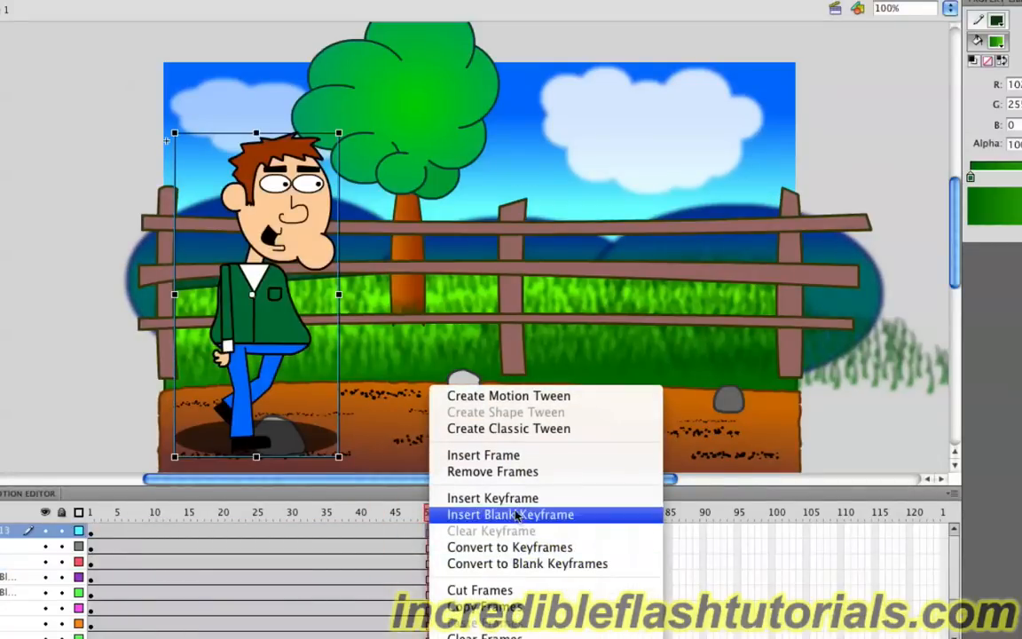
click(510, 498)
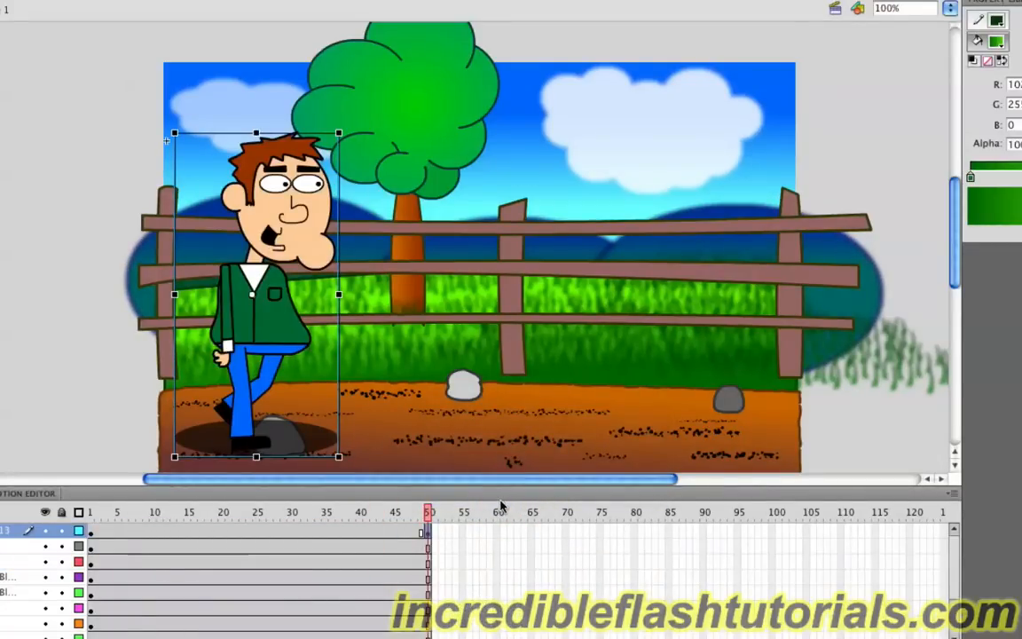
key(v)
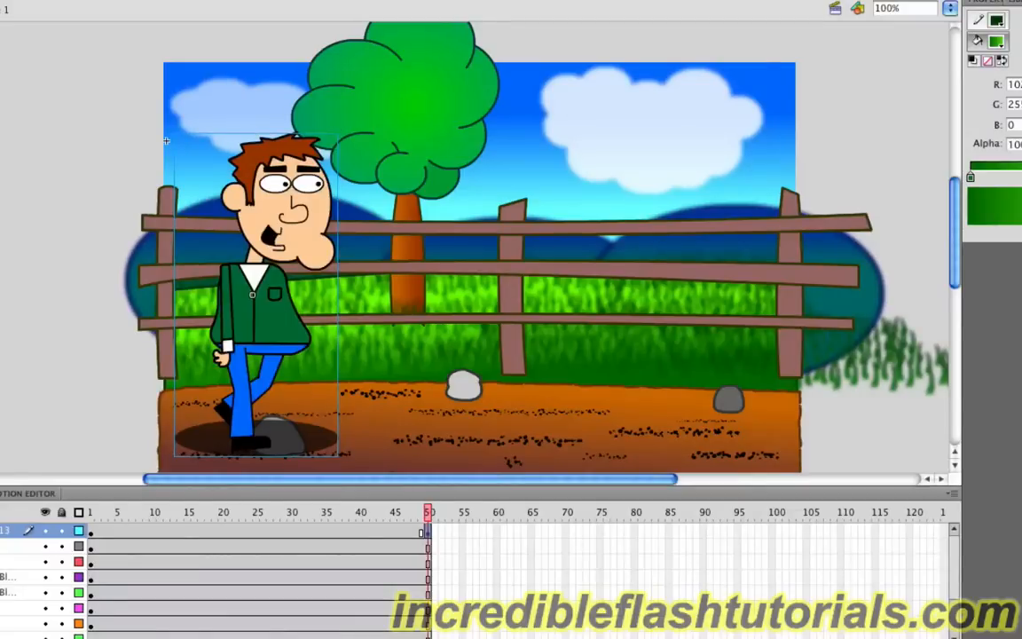
drag(240, 280, 850, 315)
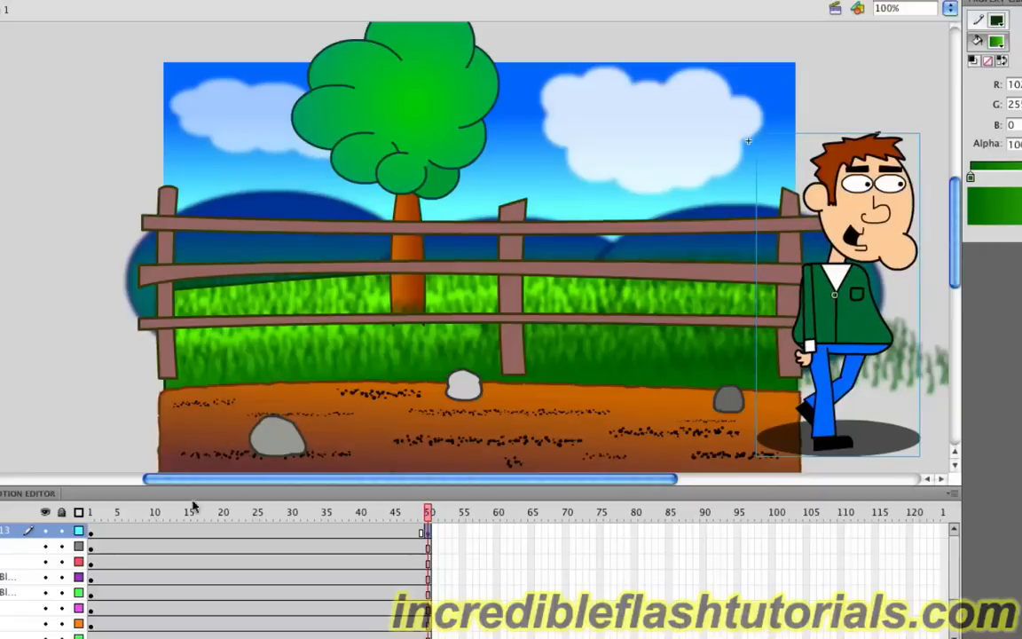
Create a classic tween on the character layer between frames 1 and 50 and play the walk on the timeline
right_click(92, 536)
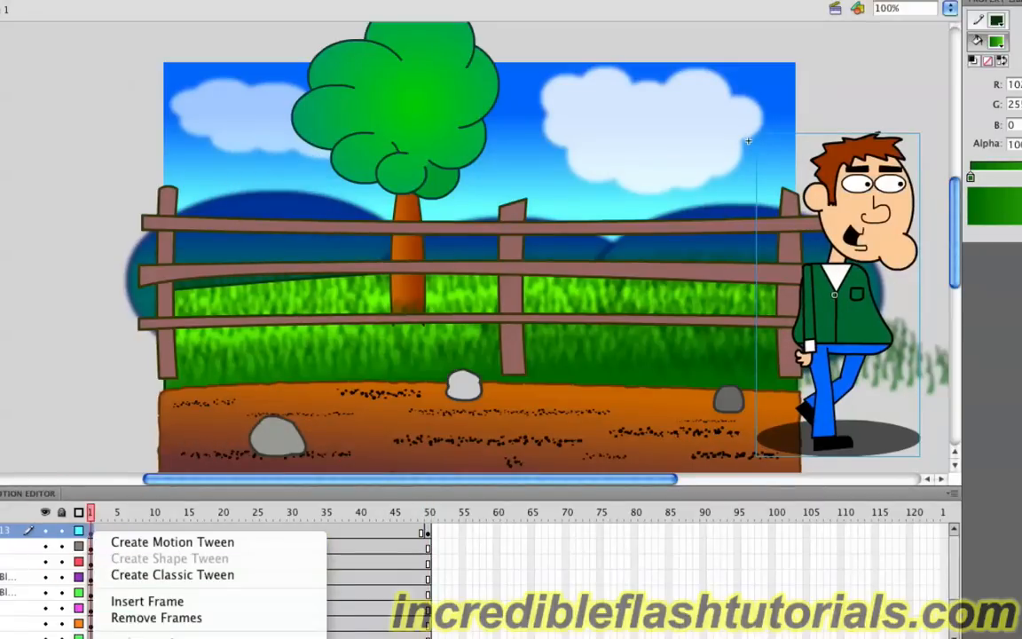
click(162, 577)
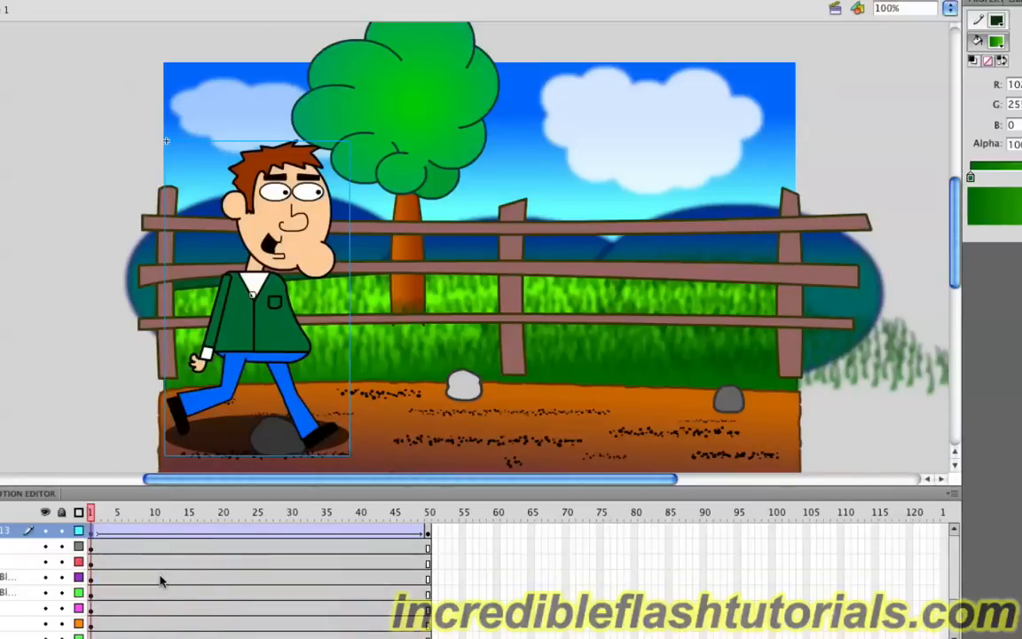
key(Return)
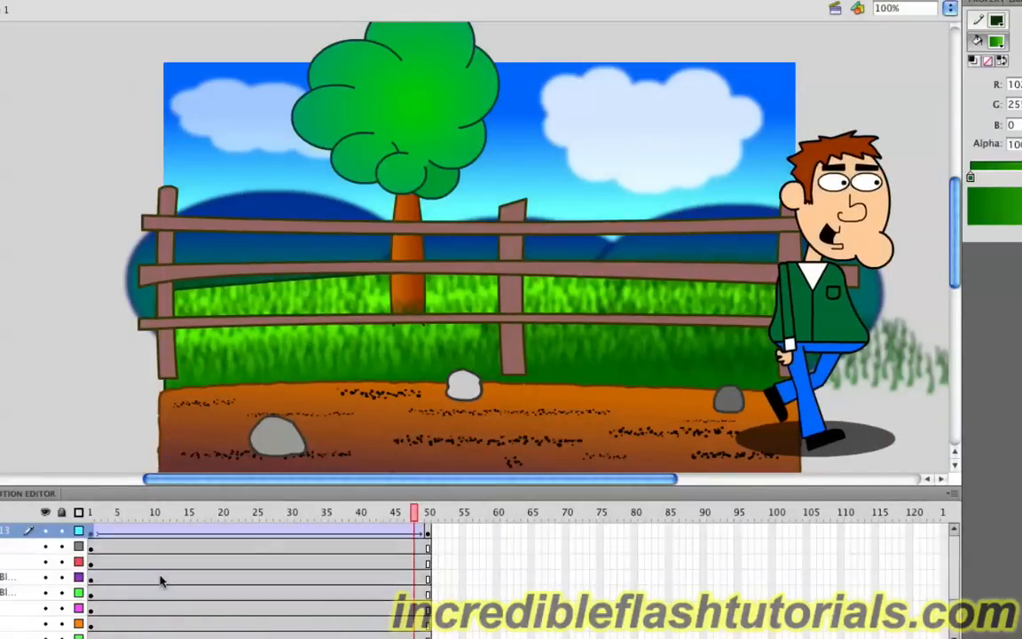
Select frame 50 across all layers, from the character layer to the lowest one, and move the end frames to frame 70
click(363, 576)
click(428, 533)
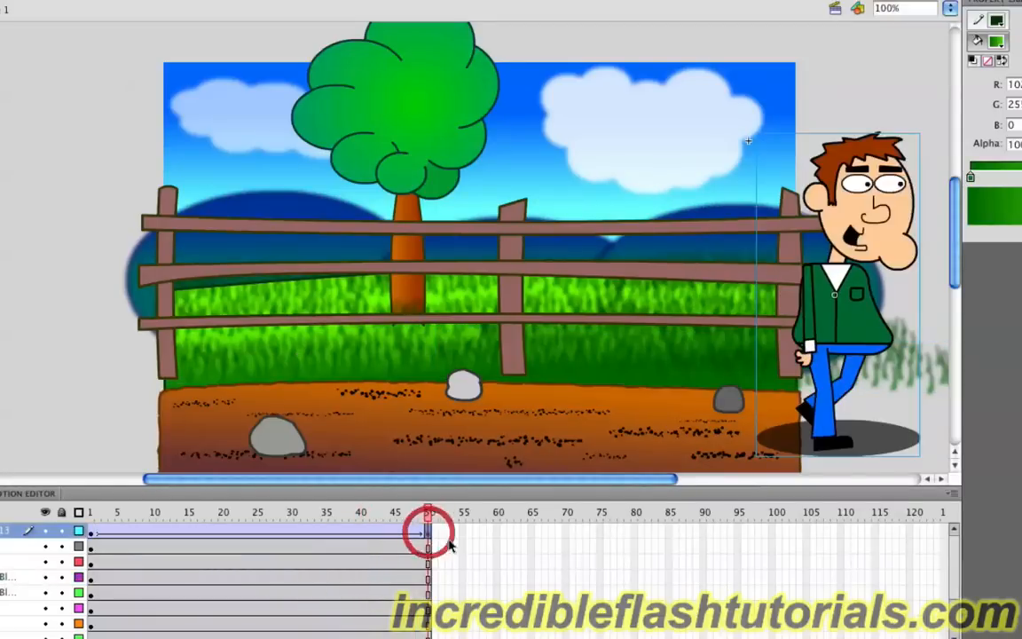
scroll(451, 550, down, 2)
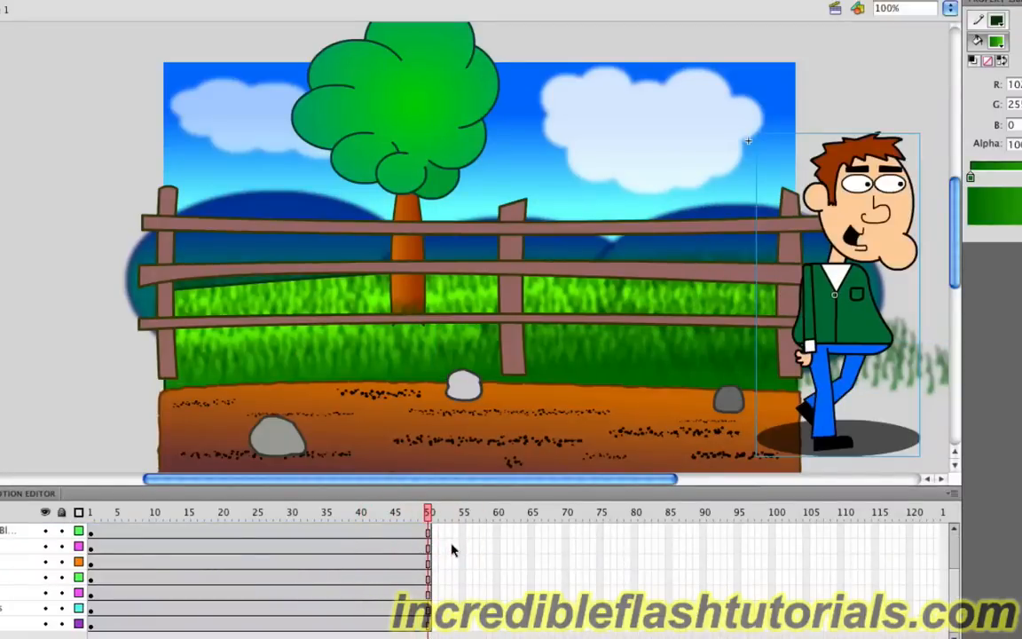
shift+click(430, 630)
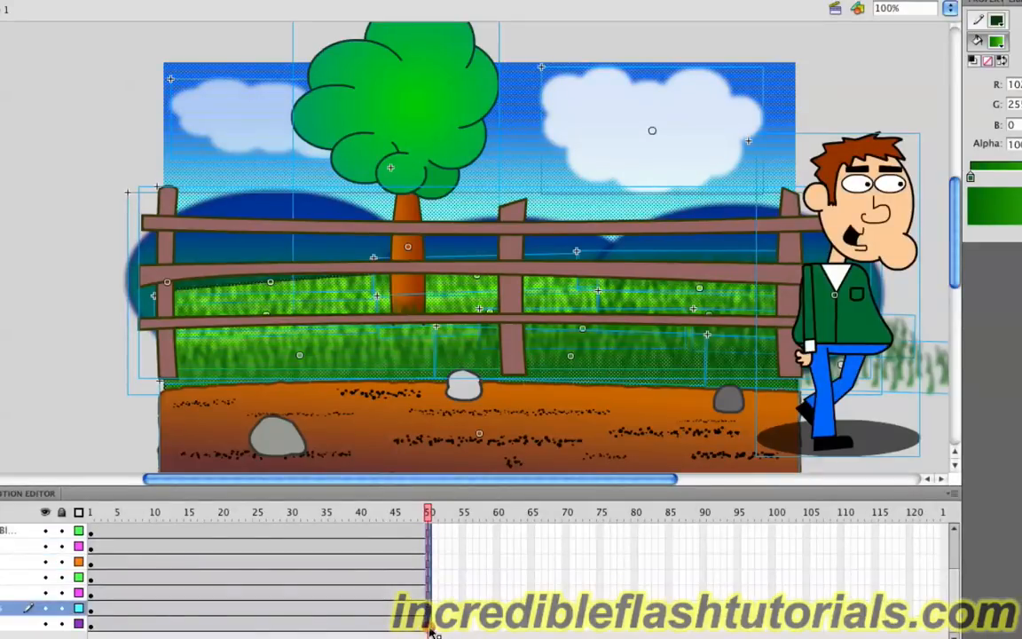
drag(430, 632, 565, 628)
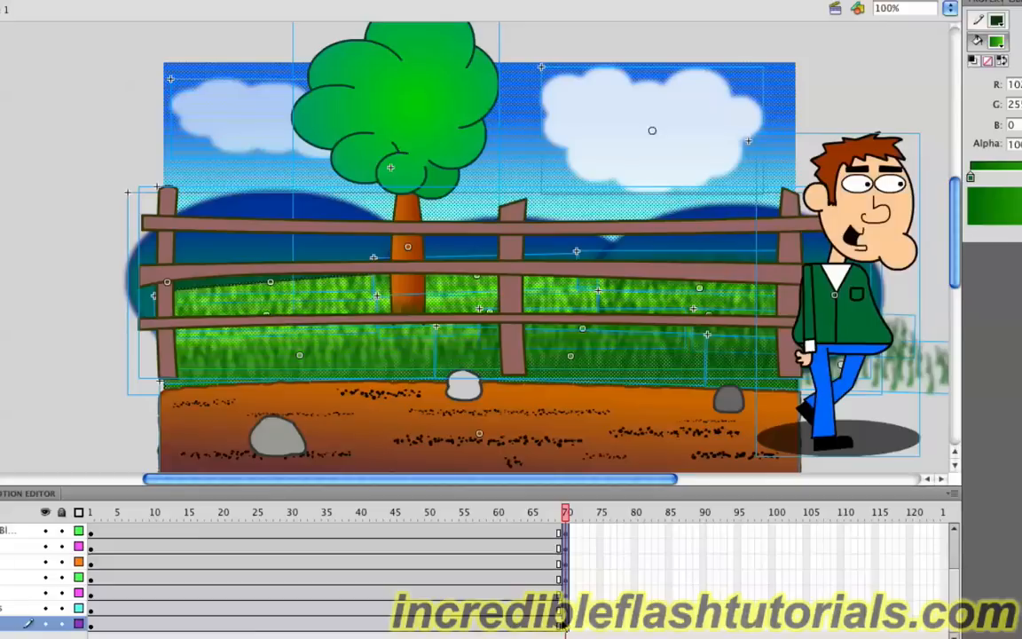
Play the slower walk on the timeline from frame 1 and preview the animation as an exported SWF movie
scroll(446, 591, up, 4)
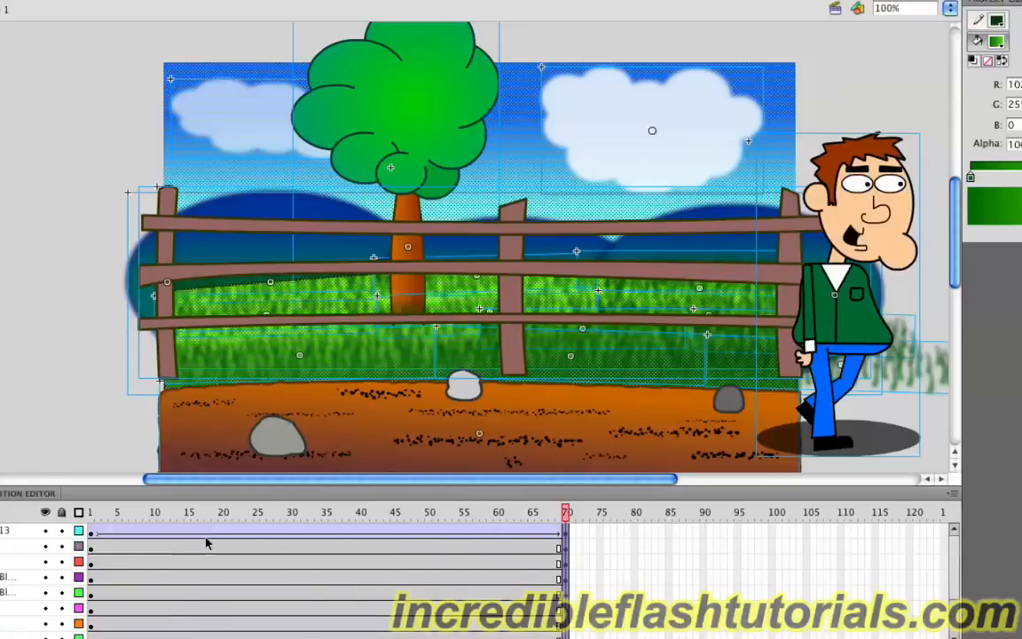
click(93, 553)
key(Return)
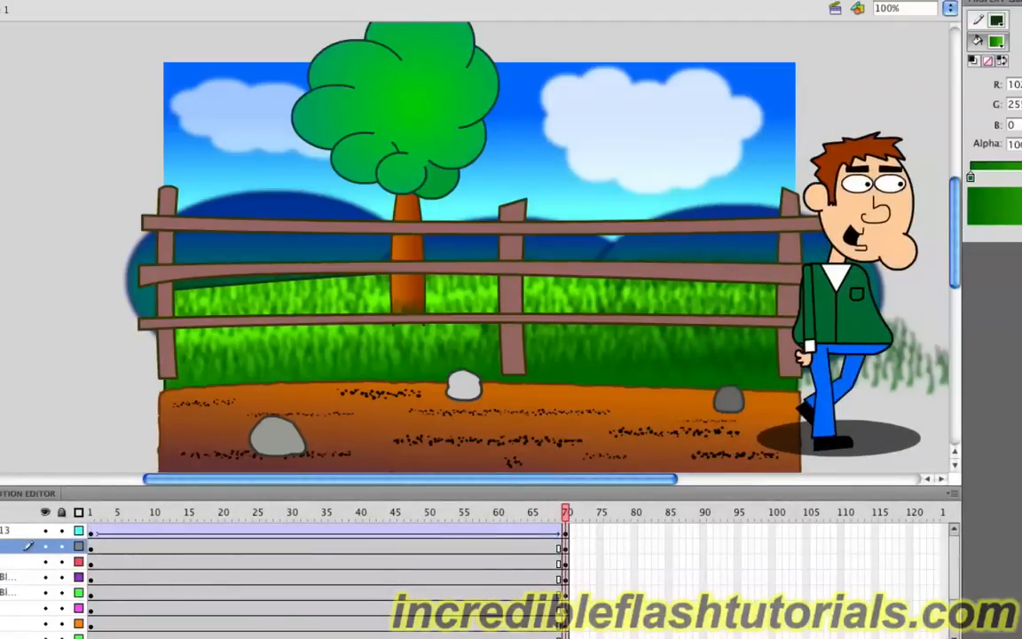
click(396, 0)
click(440, 83)
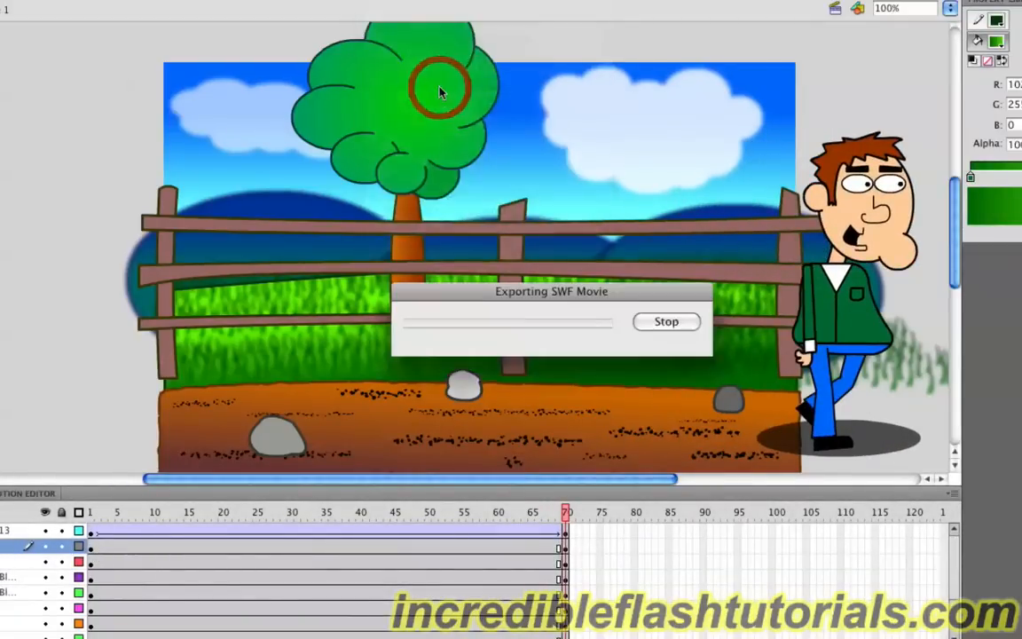